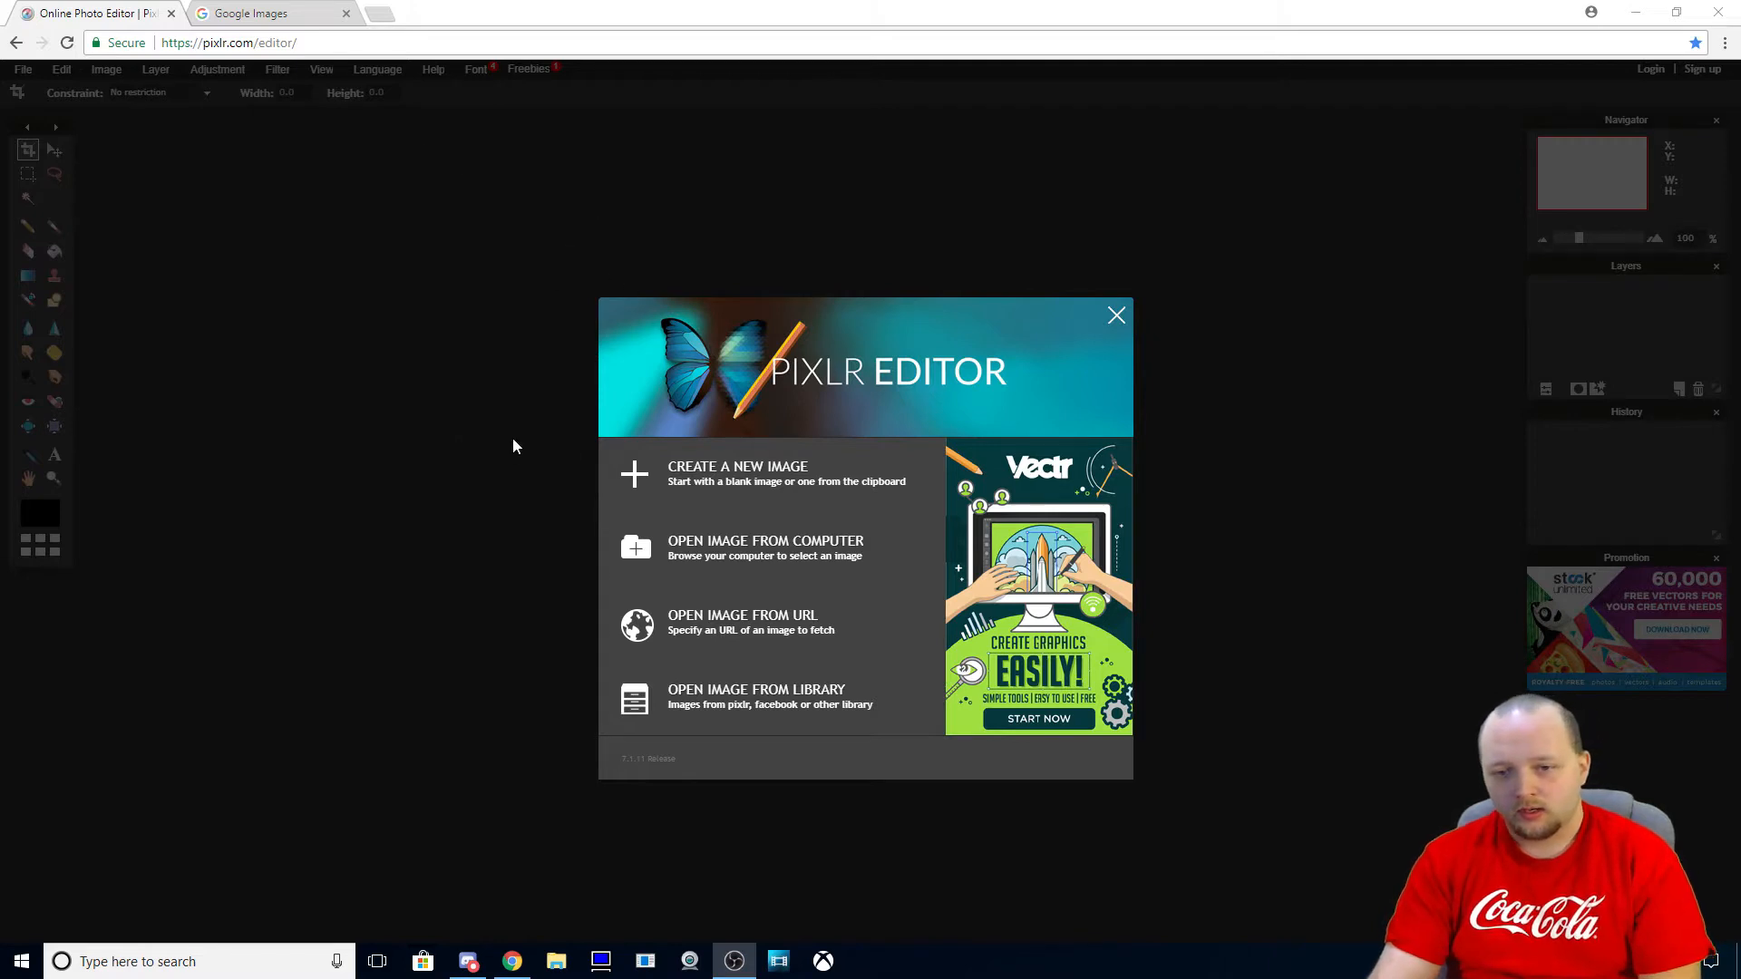
Create a new transparent image named "tn vid tn" with a size of 1280 × 720 pixels and enlarge its window
left_click(706, 487)
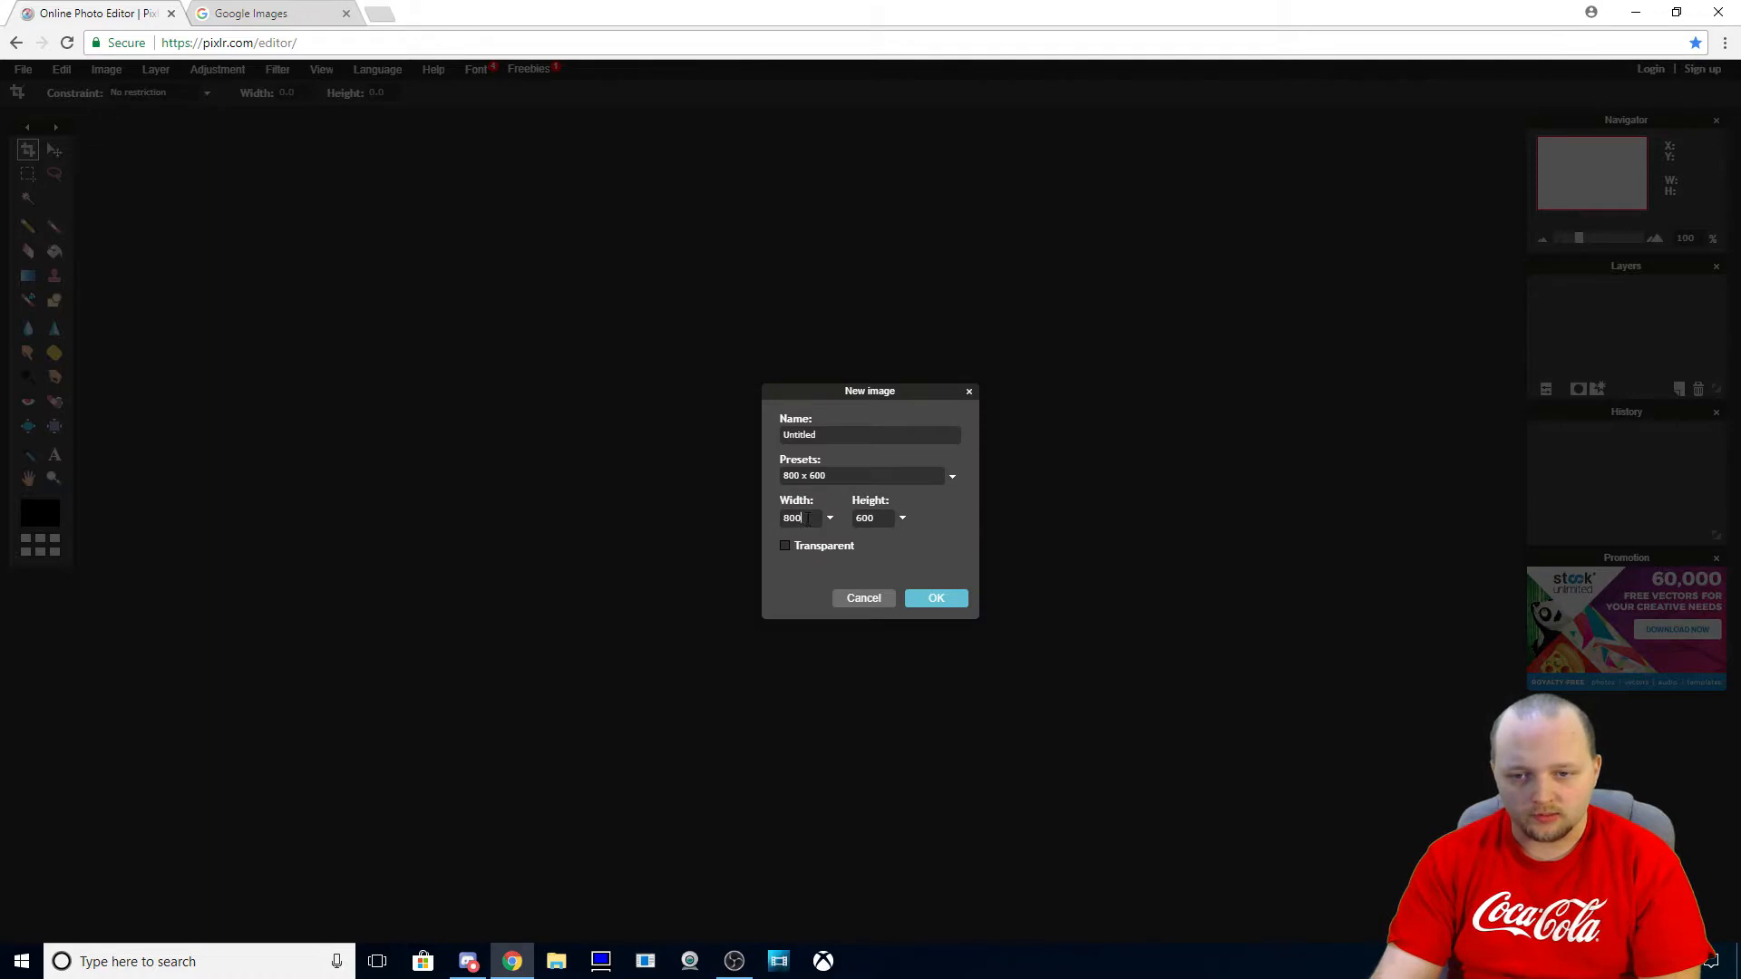
type("12")
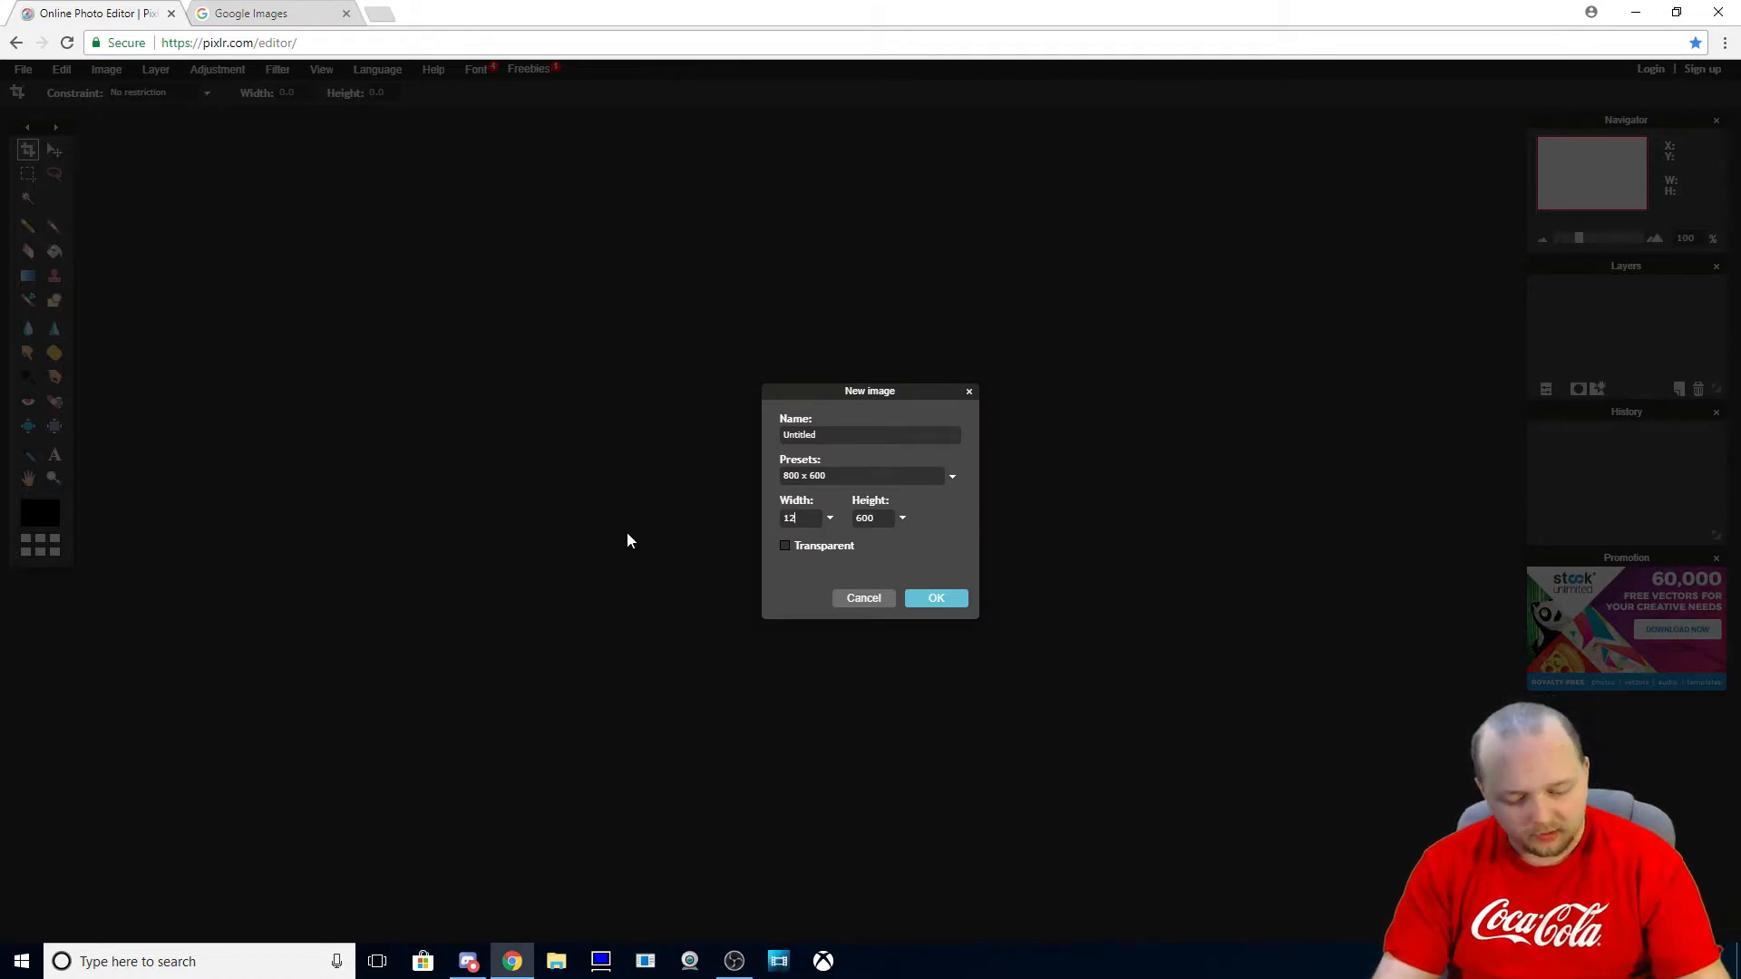
type("80")
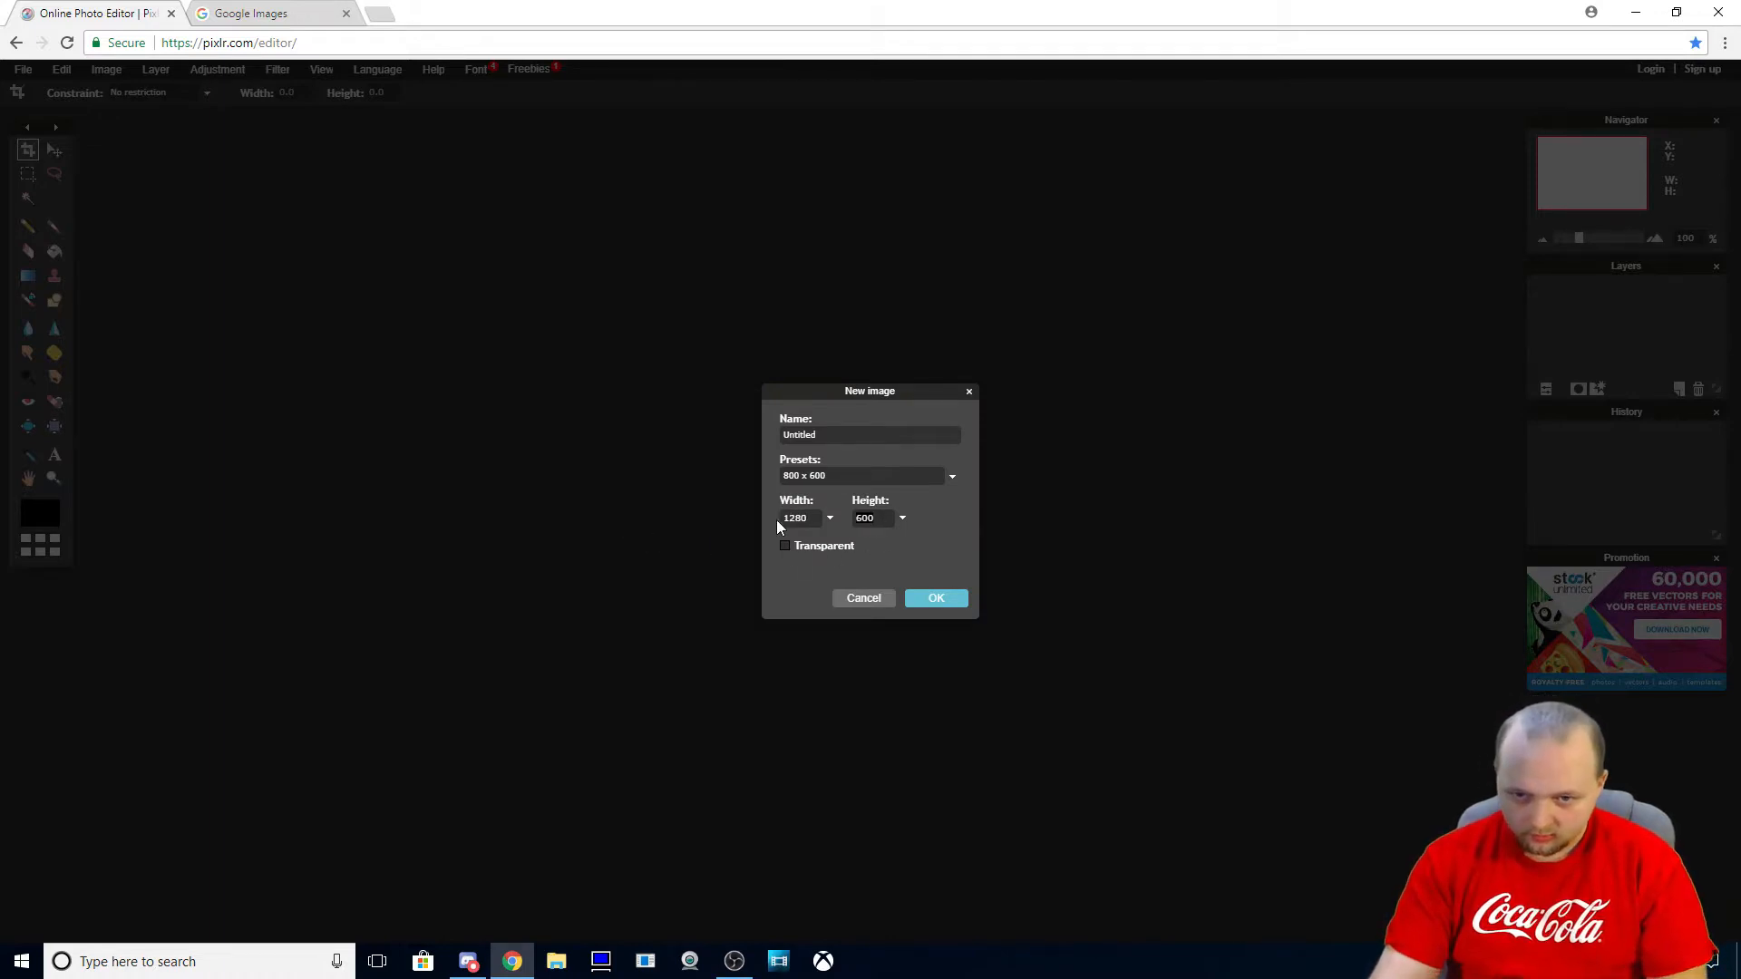
key("Tab")
type("7")
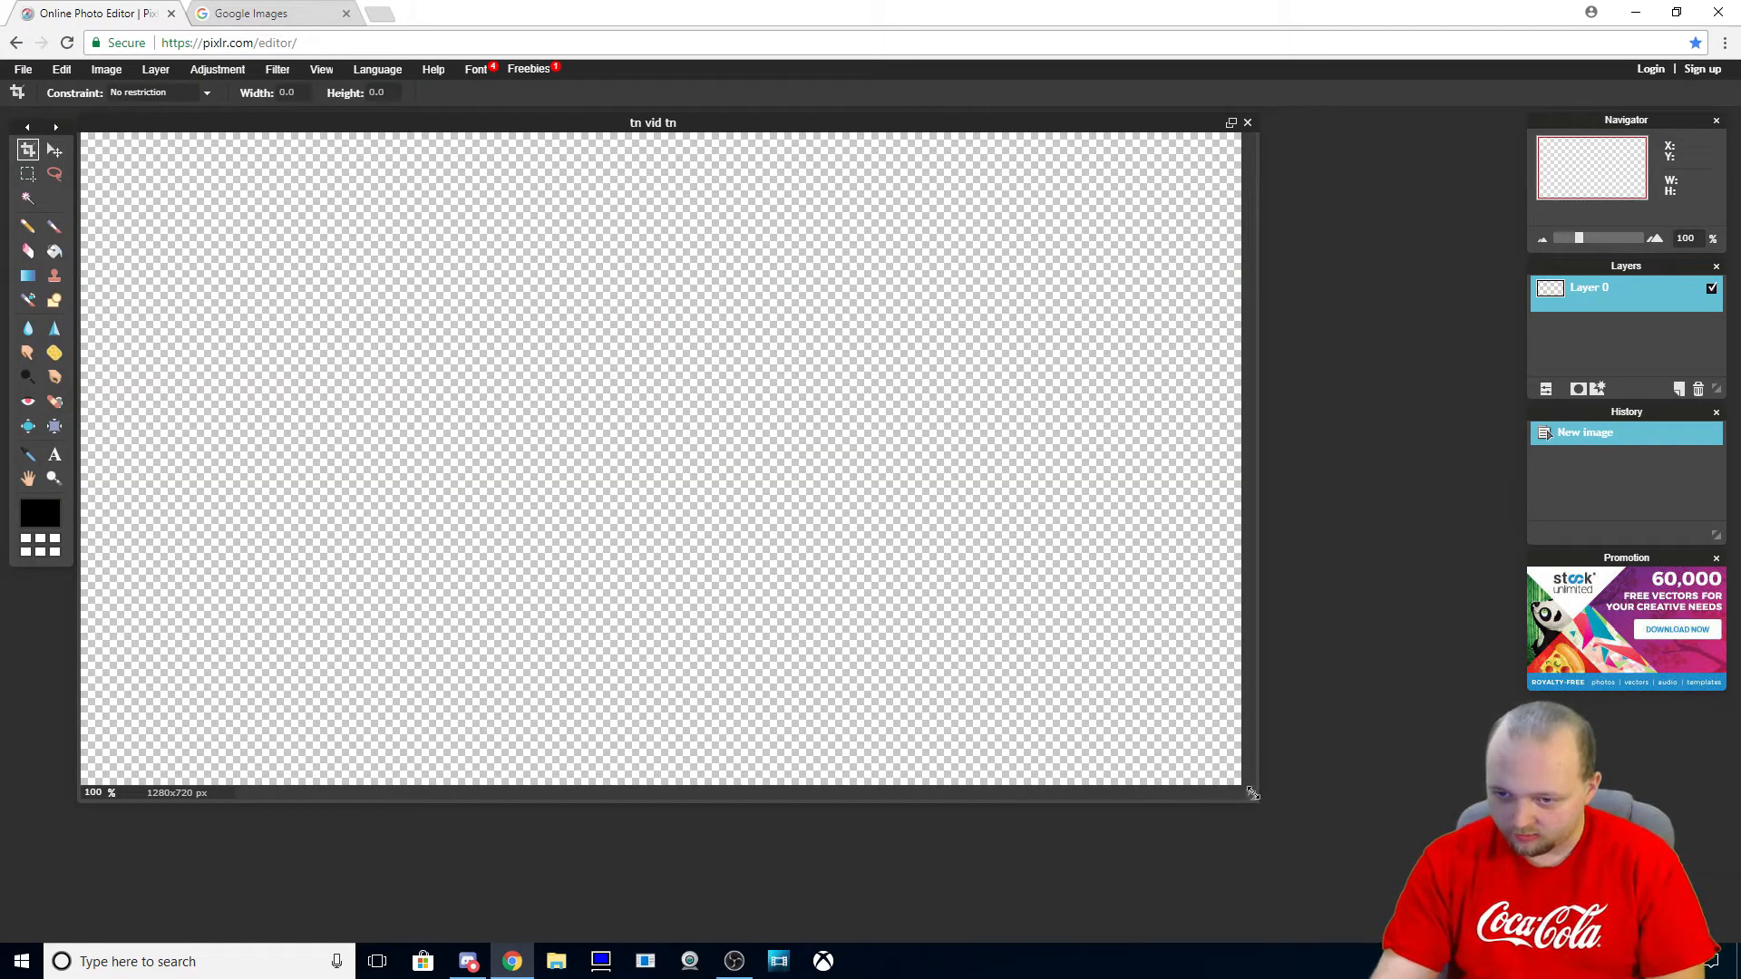
left_click_drag(1252, 797, 1434, 931)
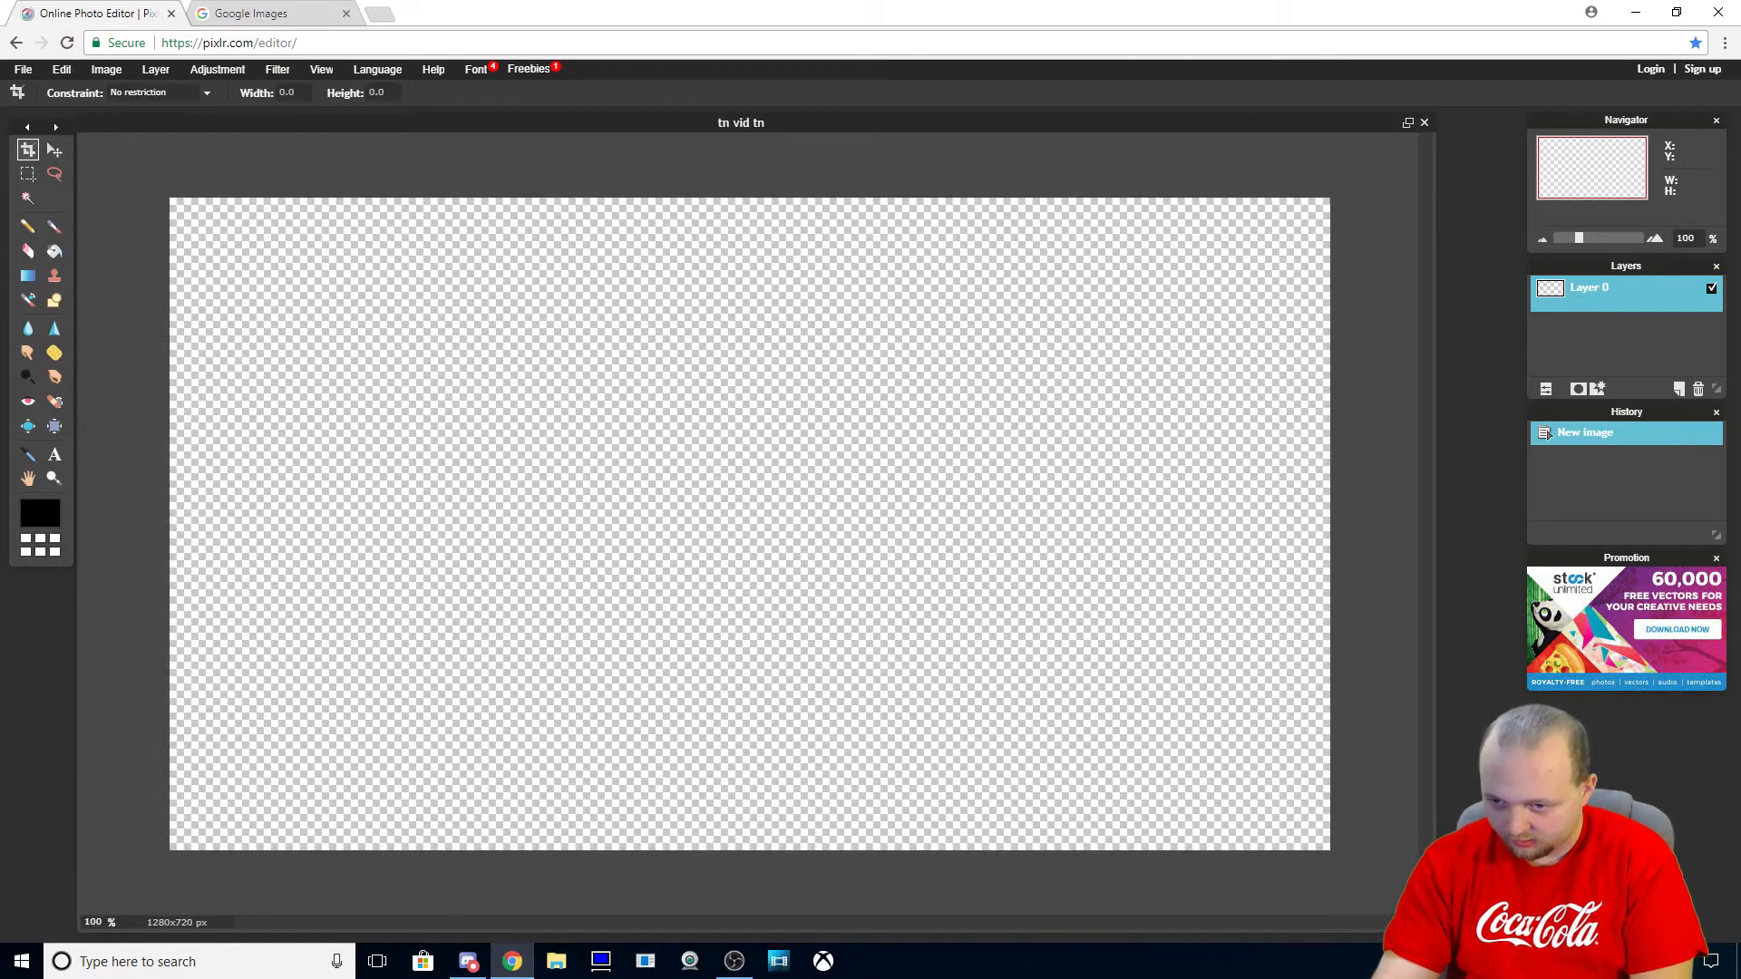
scroll(532, 385, "up", 1)
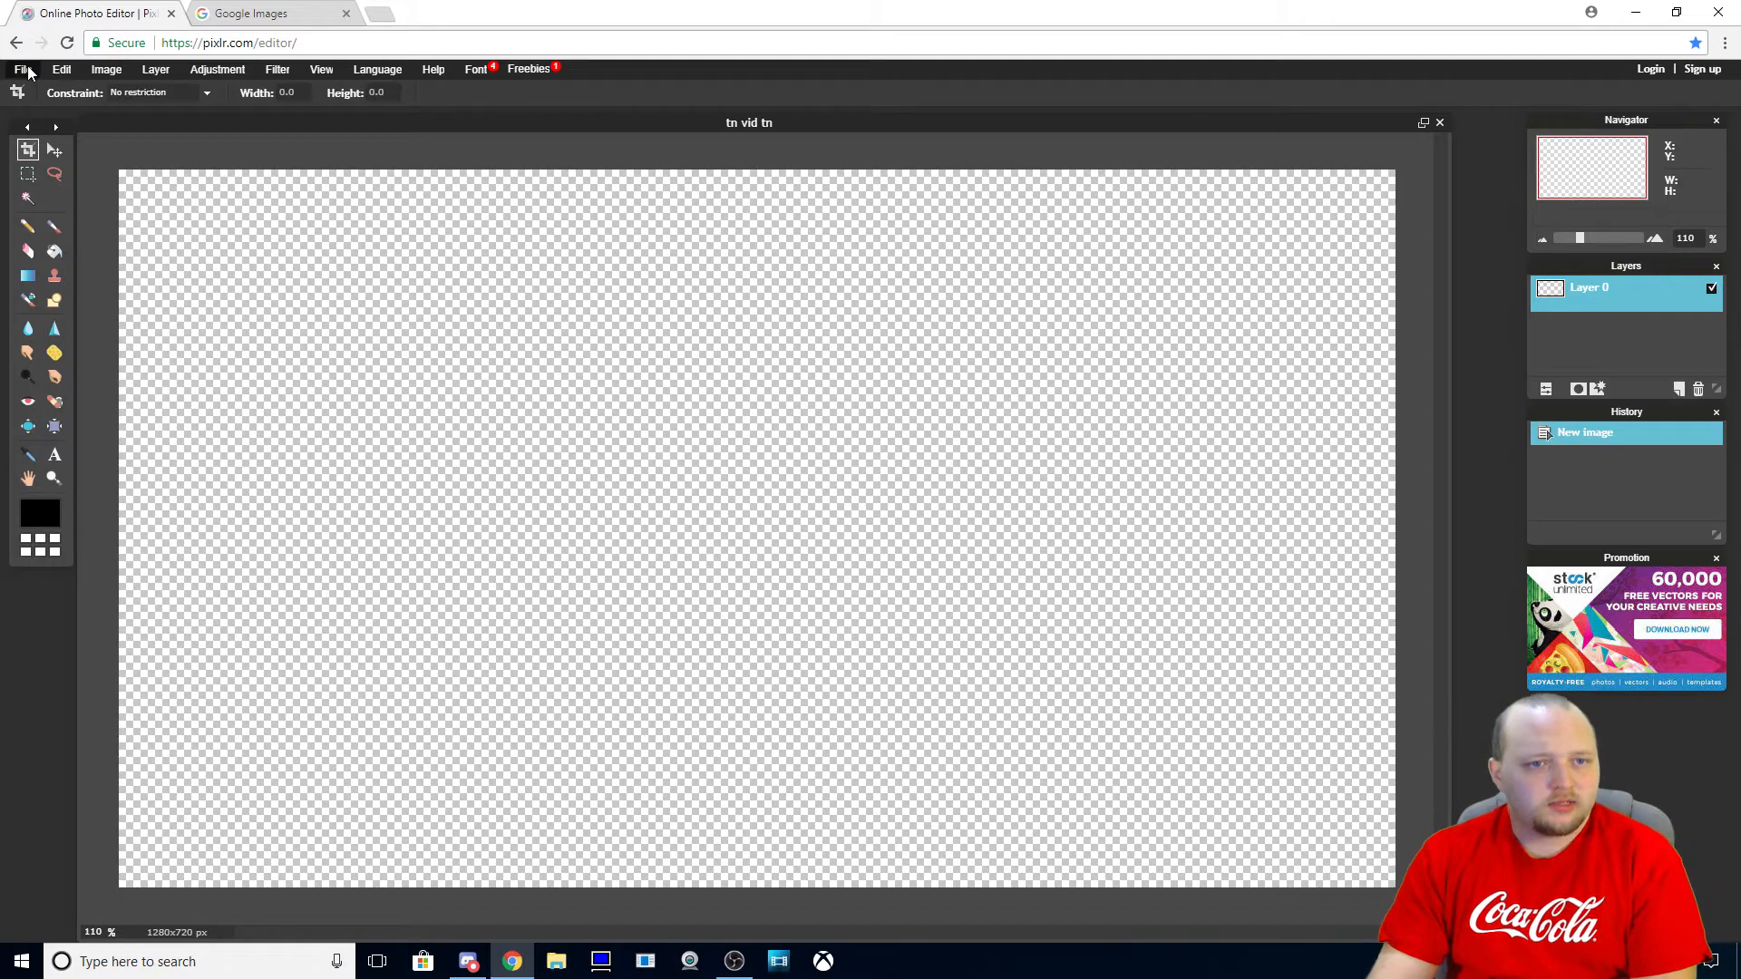
Search Google Images for "blue background" and browse the resulting pictures for a thumbnail background
left_click(281, 26)
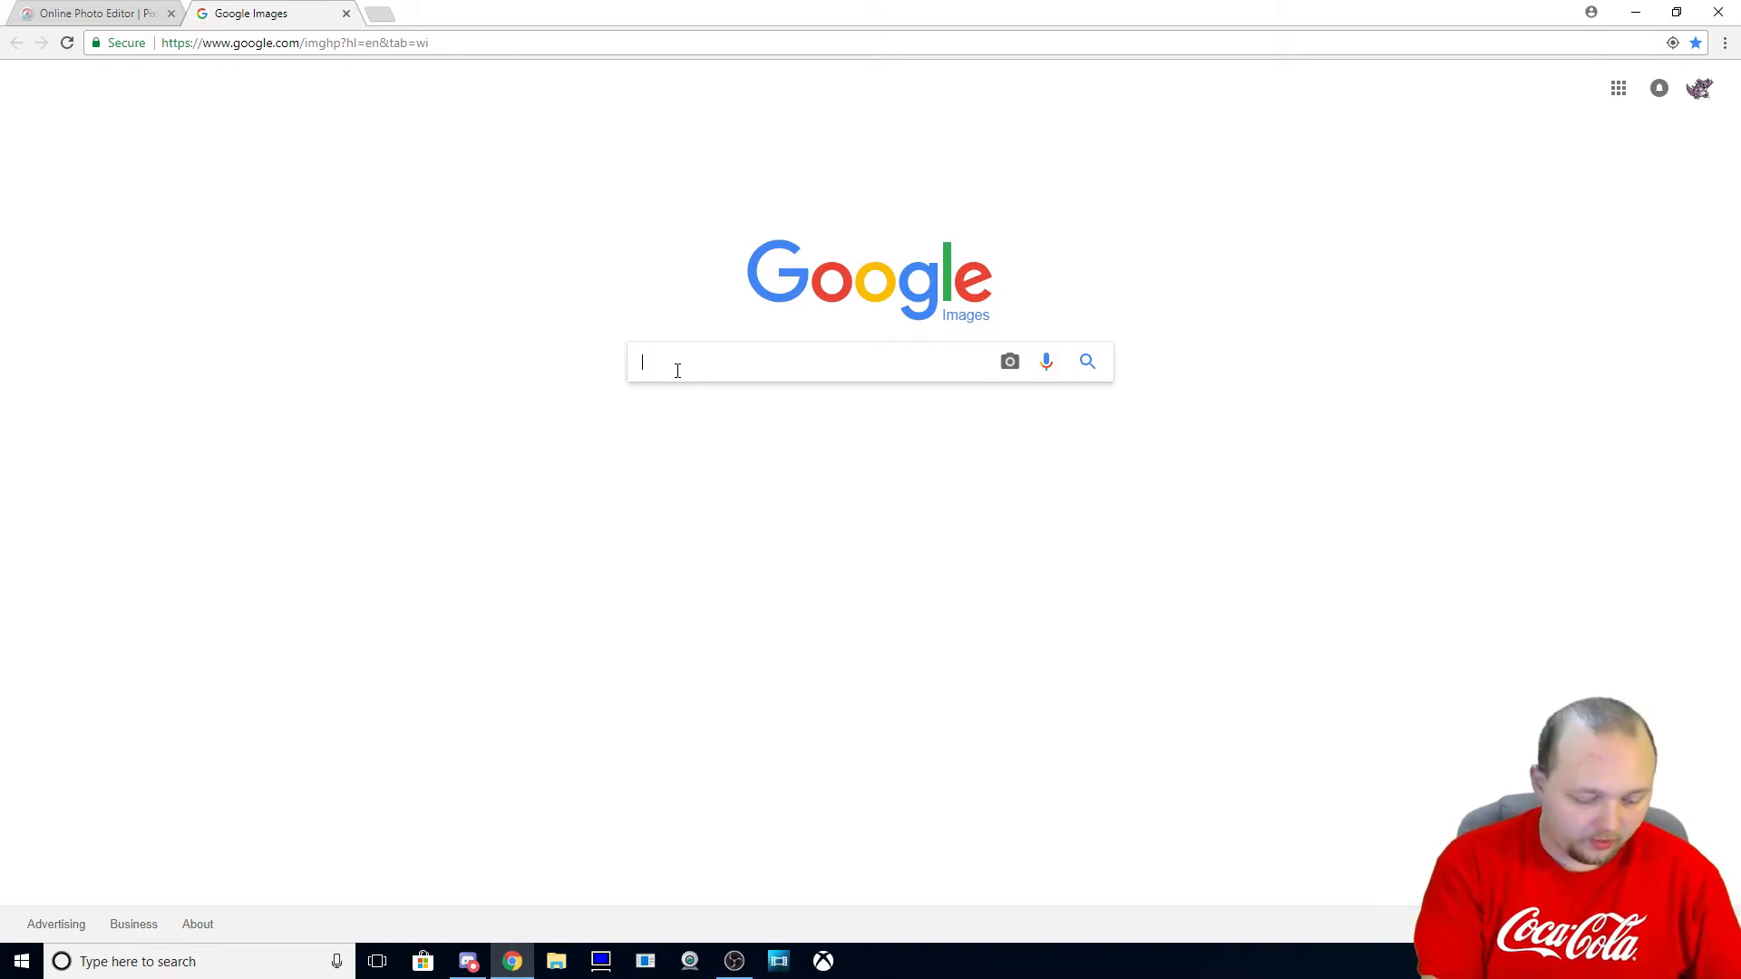
type("blue ba")
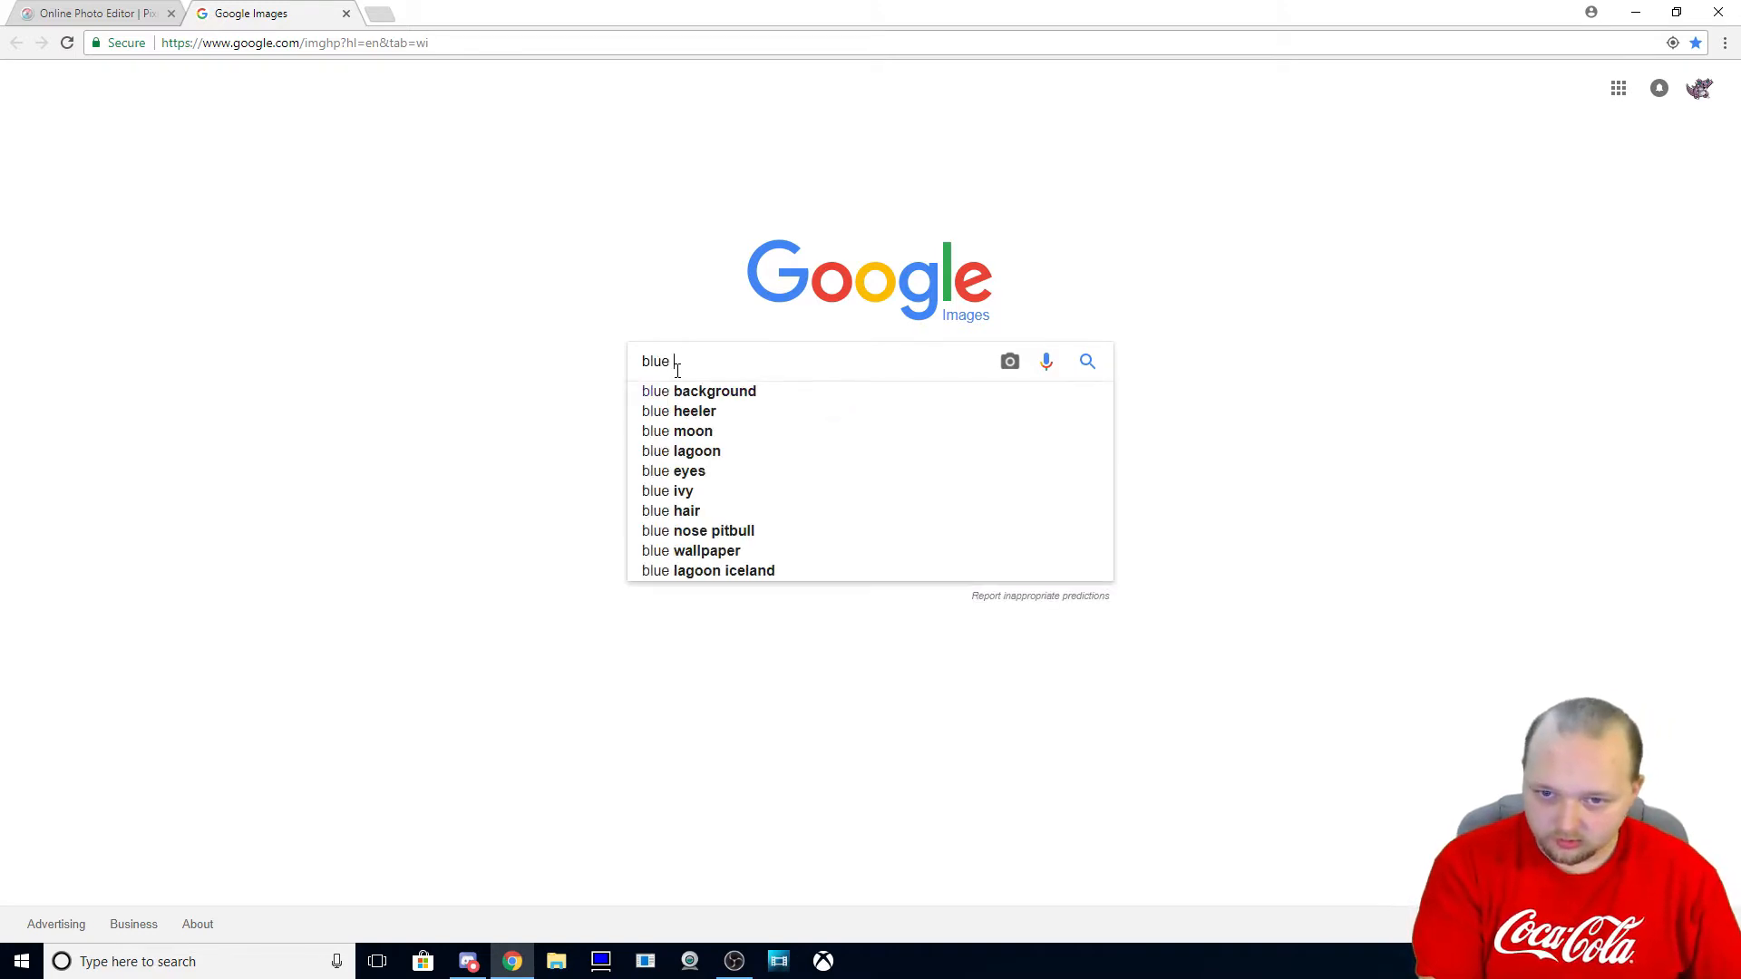
type("k")
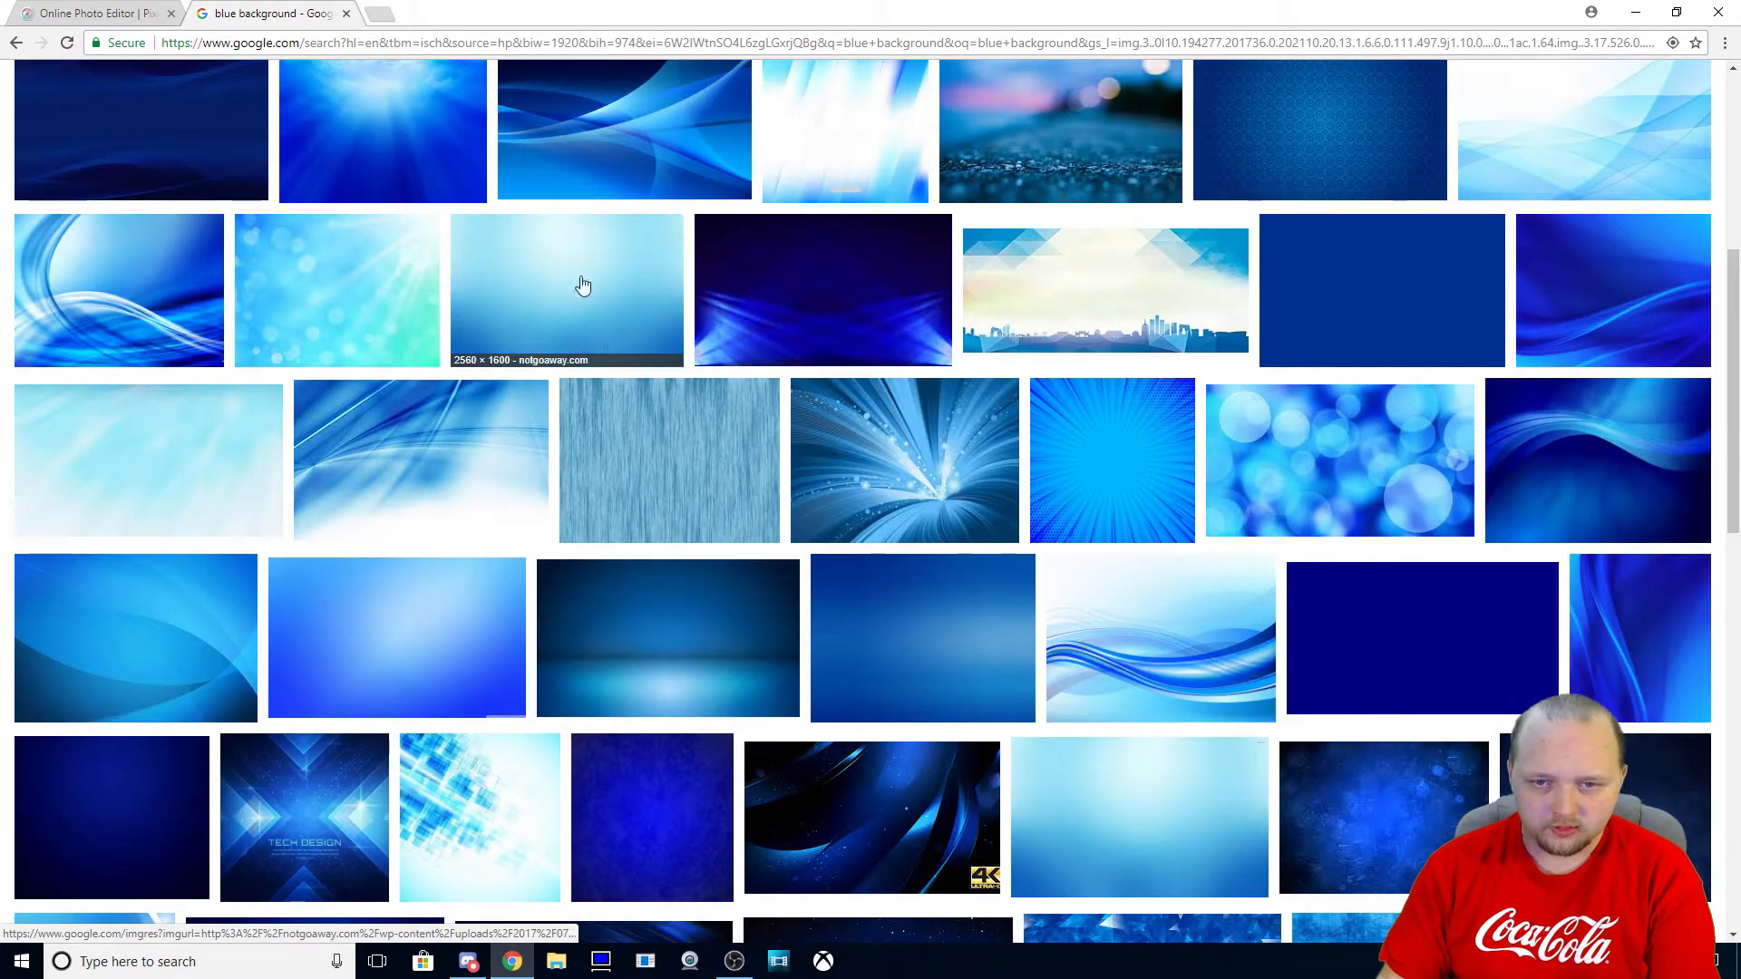
scroll(76, 322, "up", 1)
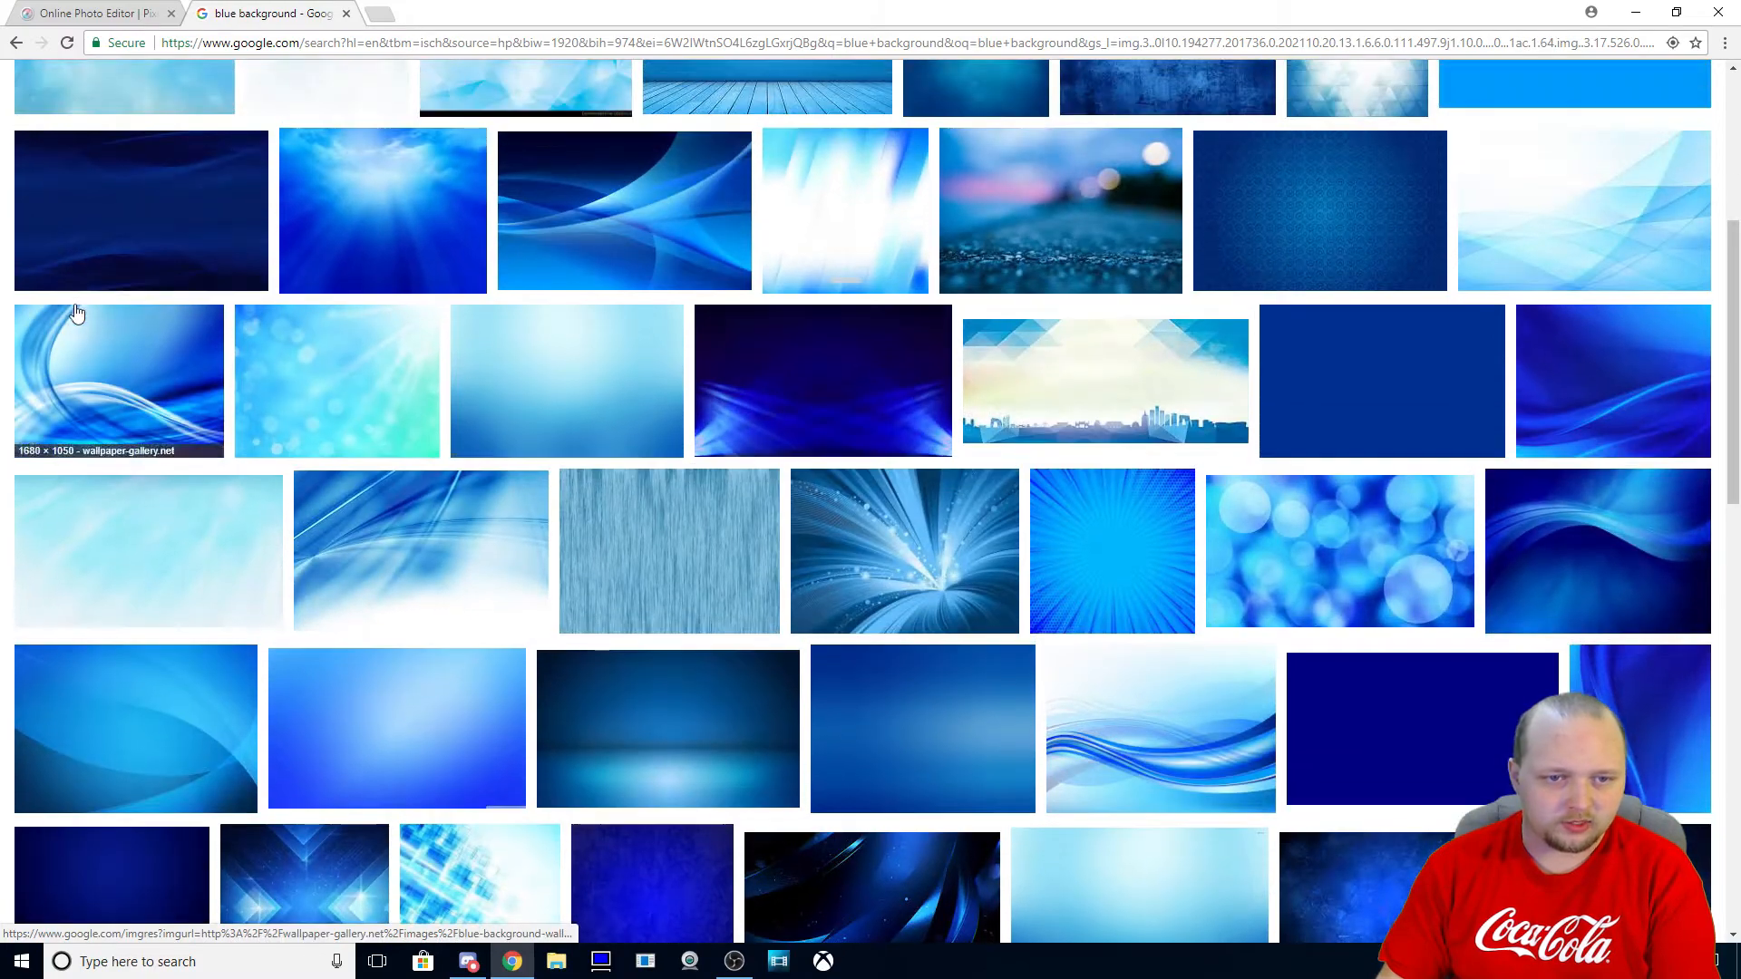
scroll(150, 262, "up", 1)
scroll(156, 252, "up", 1)
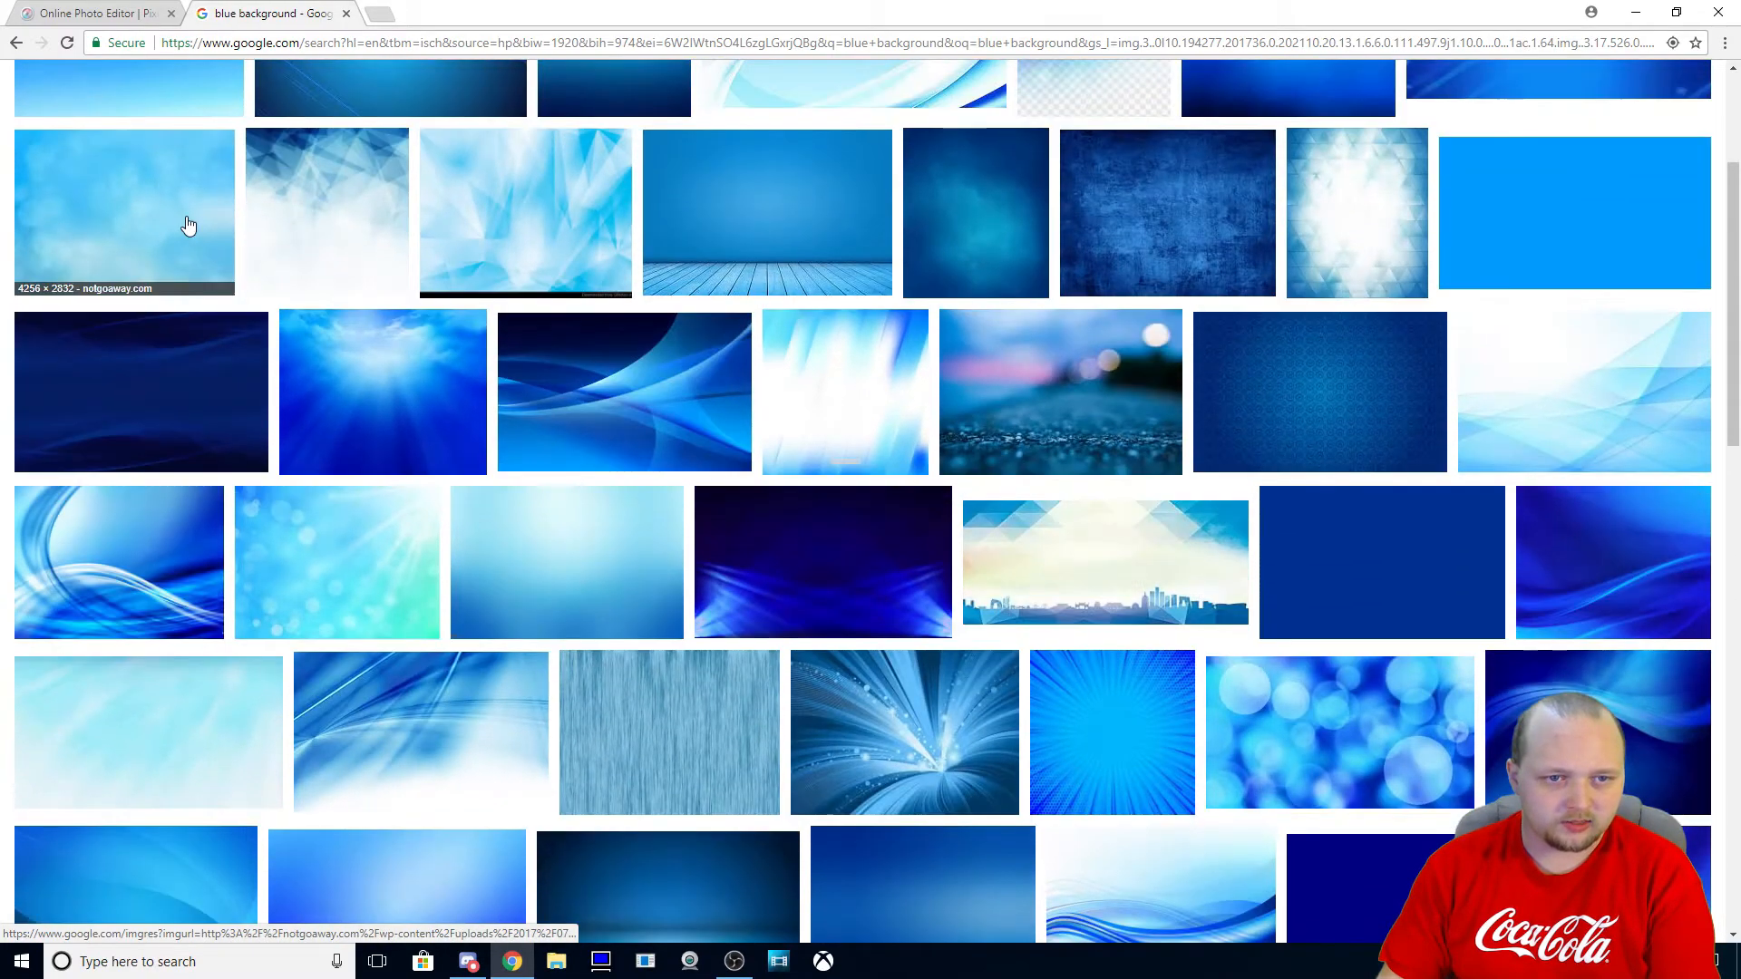
left_click(186, 232)
Switch back to the Pixlr editor and open the image 4229070-milky-way from the Downloads folder
left_click(95, 14)
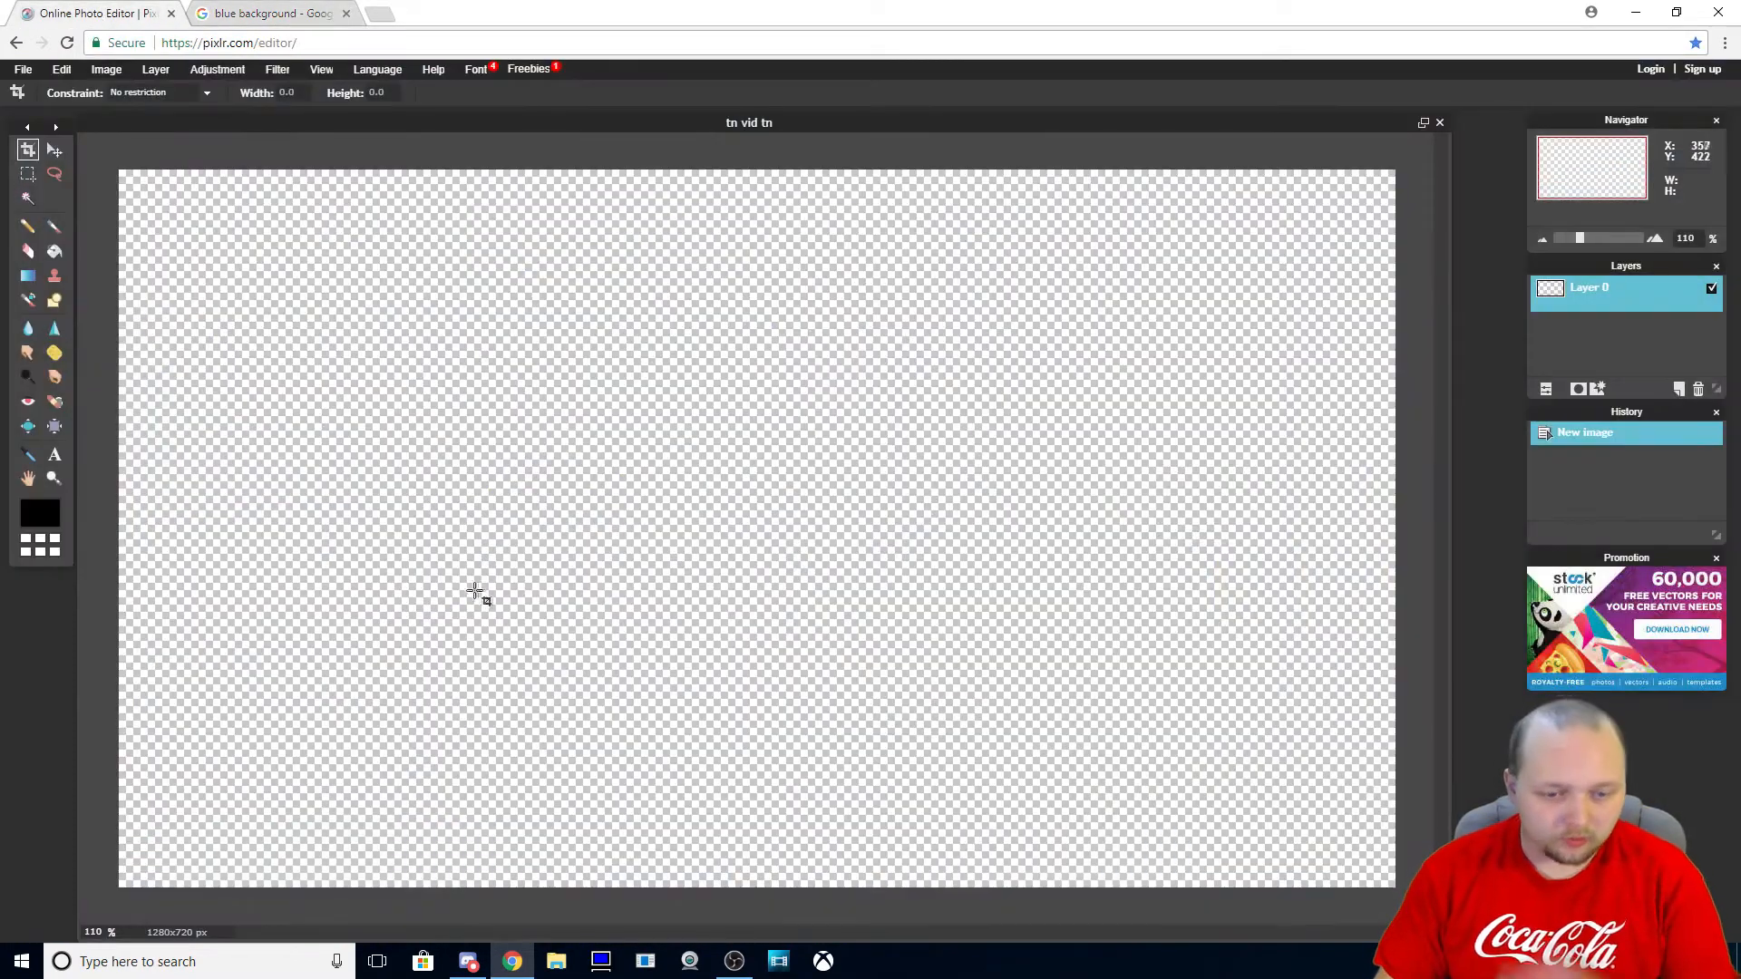
left_click(25, 78)
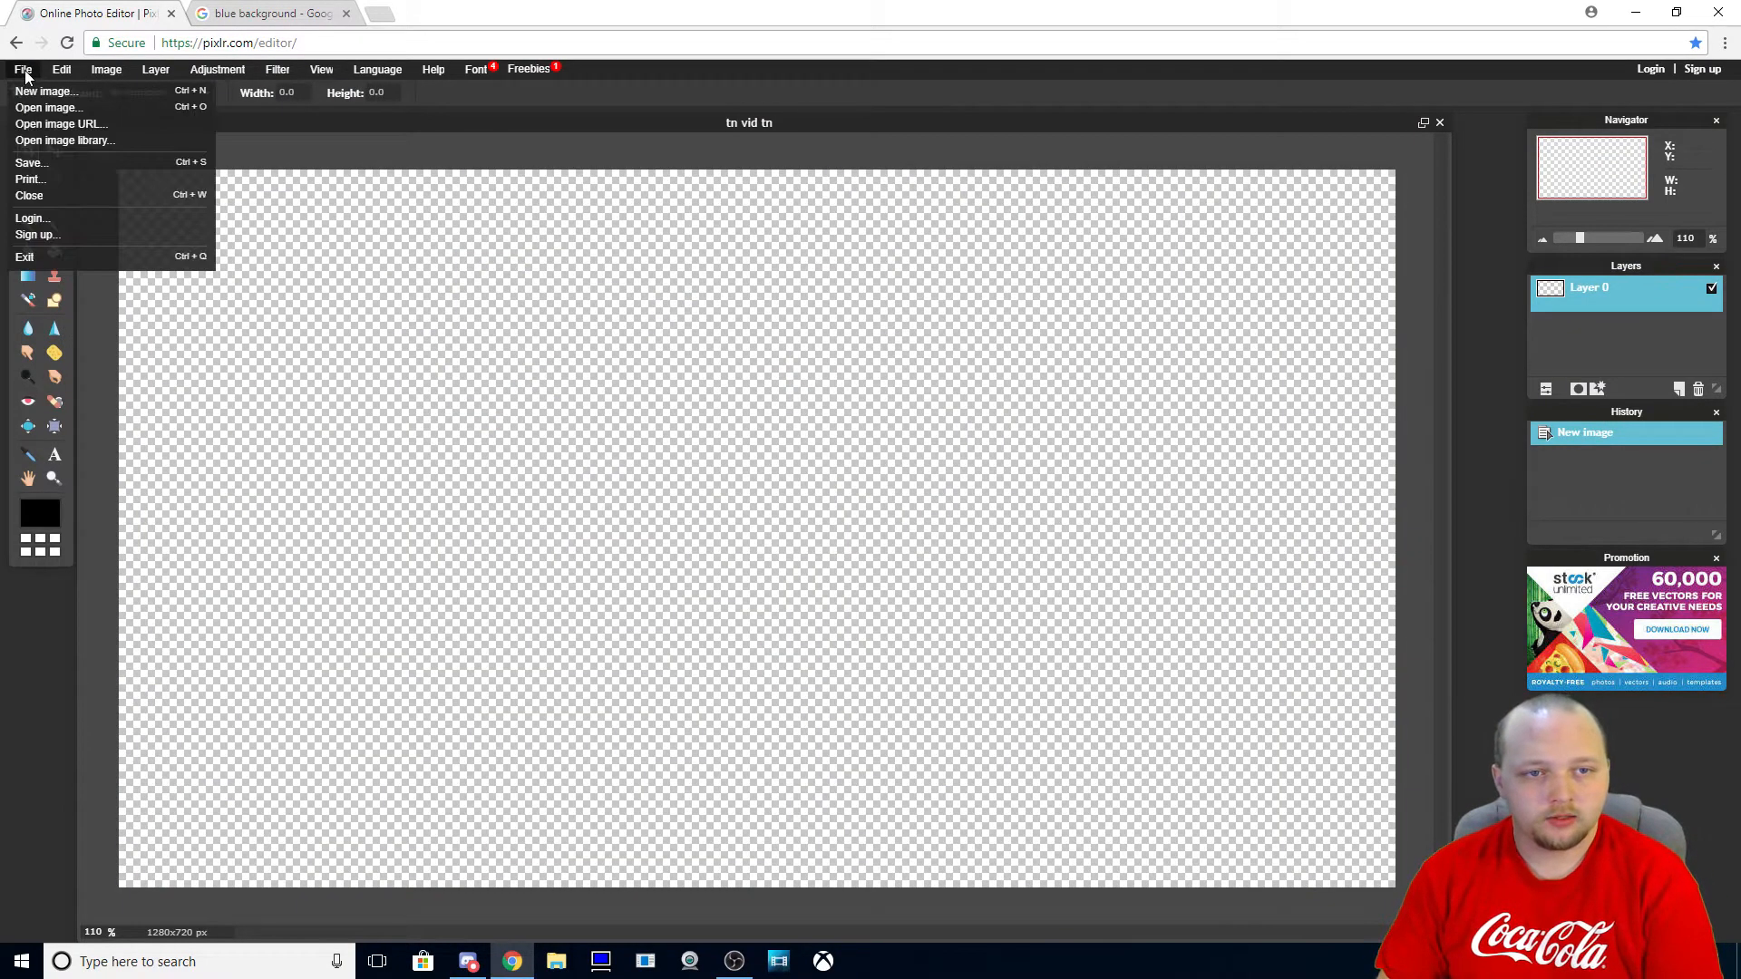
left_click(36, 111)
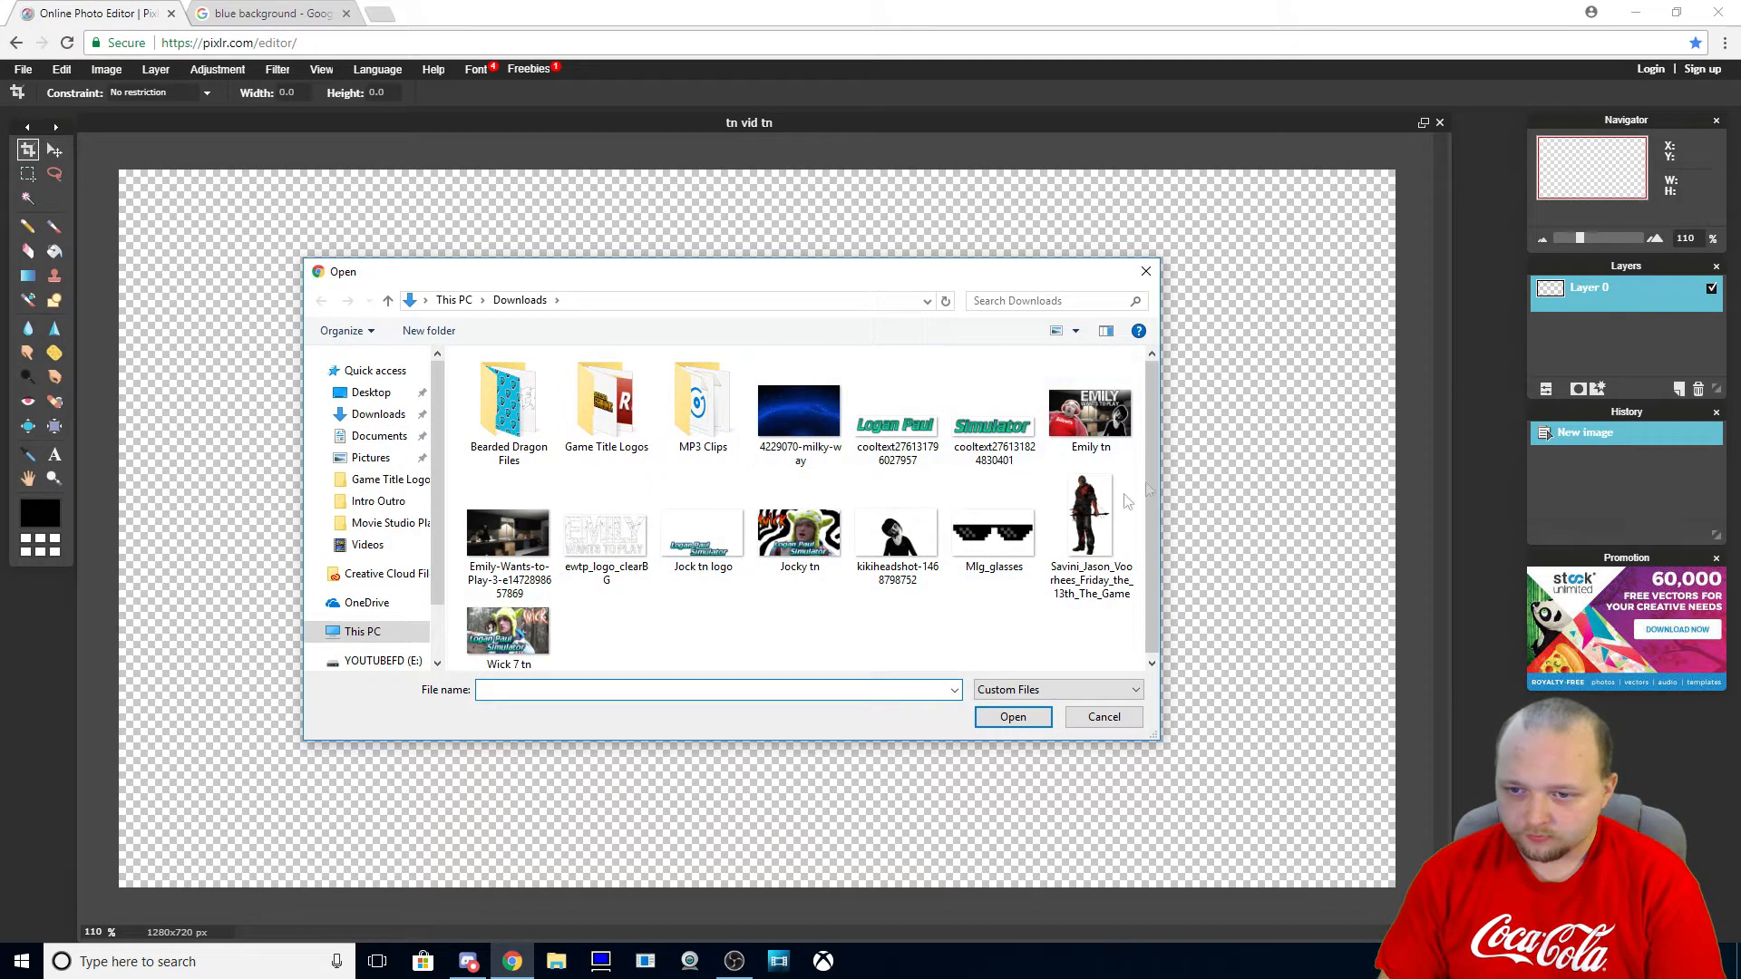
left_click(806, 434)
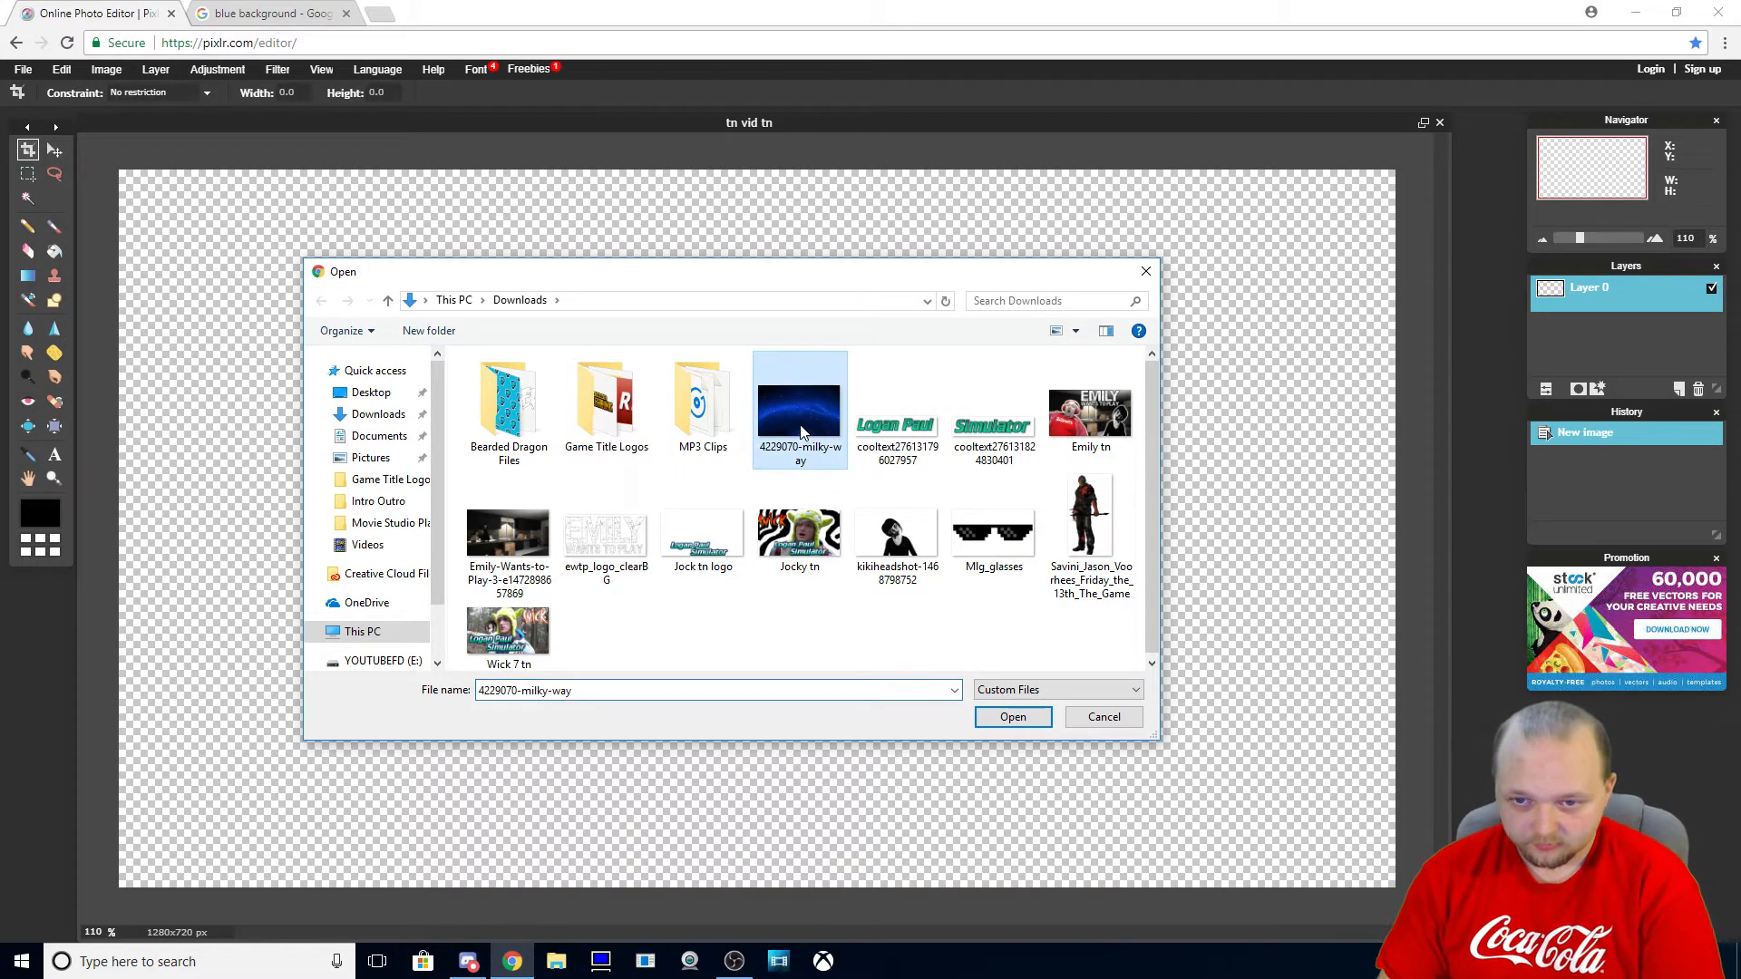
left_click(1007, 717)
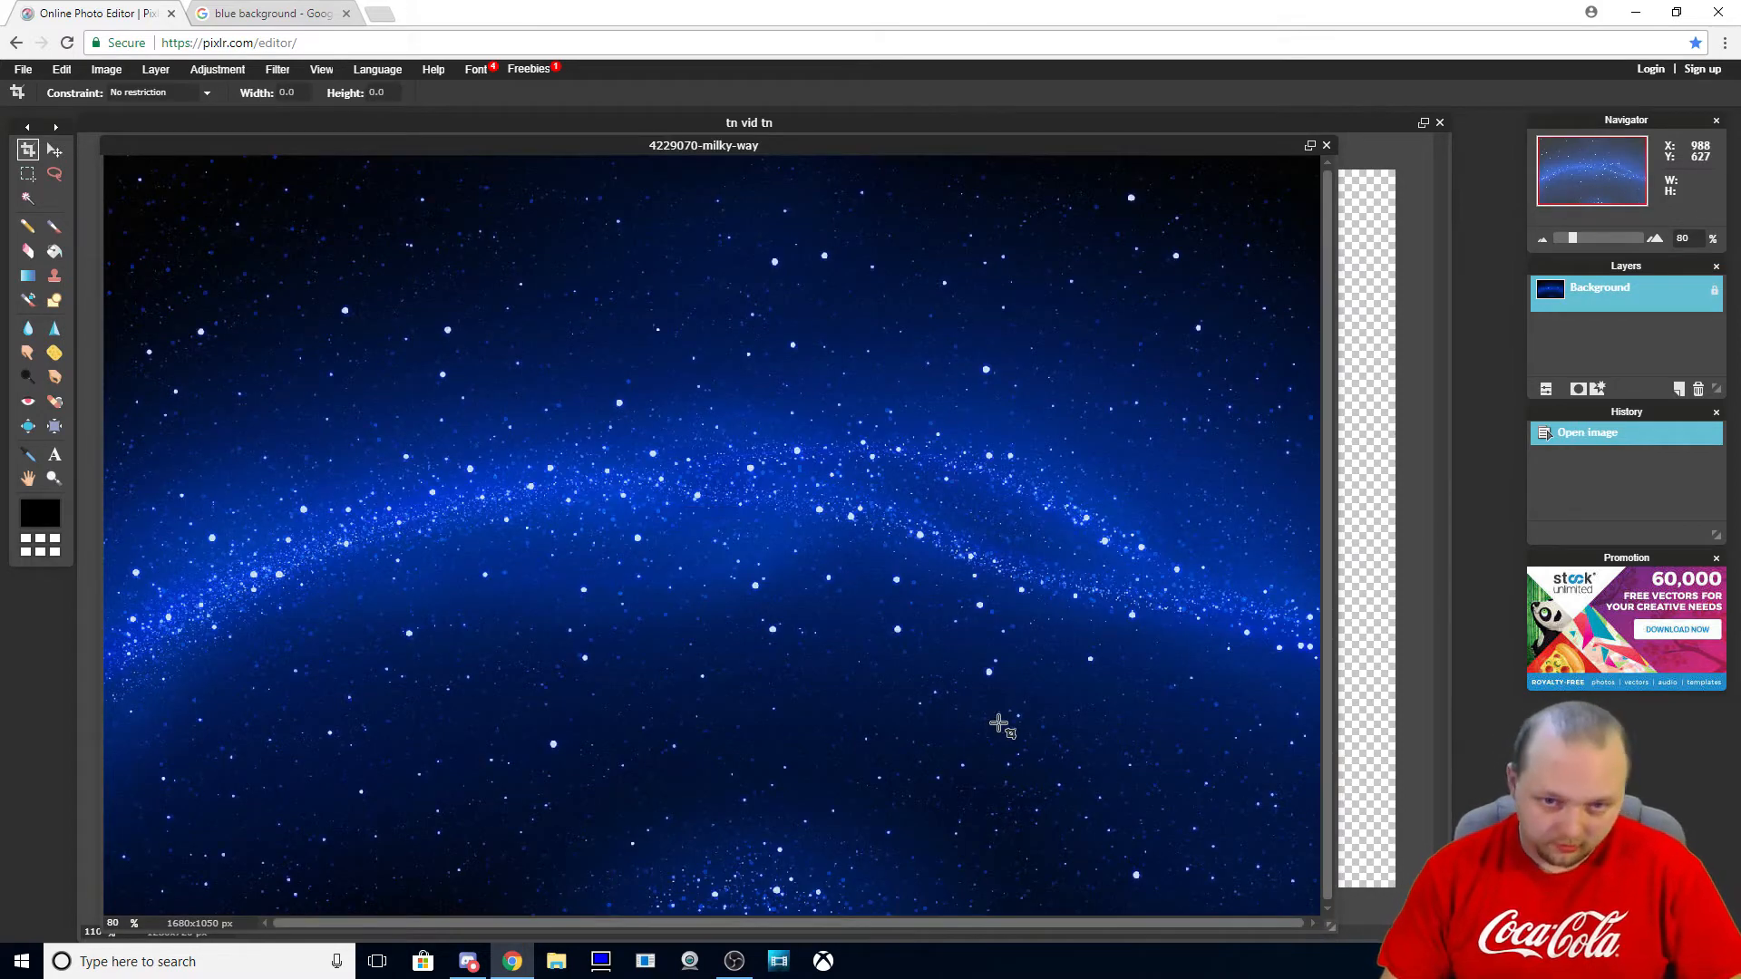
Copy the whole milky-way image and paste it into the tn vid tn image as a new layer
key("ctrl+a")
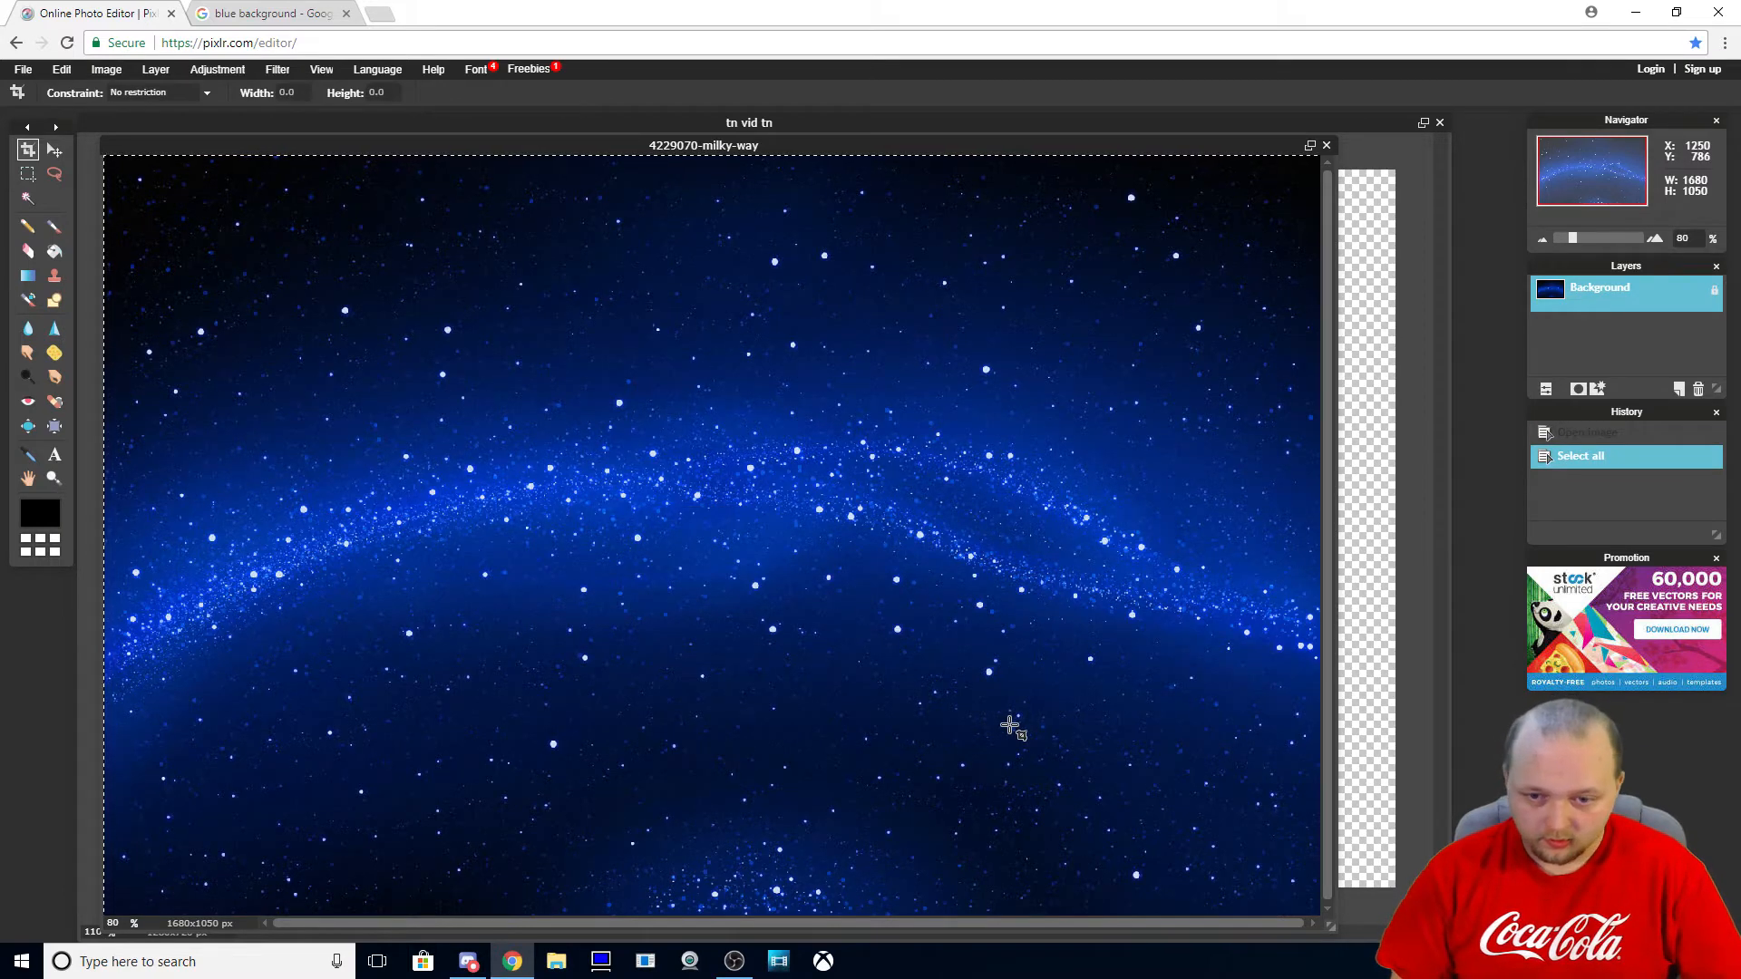
left_click(1362, 348)
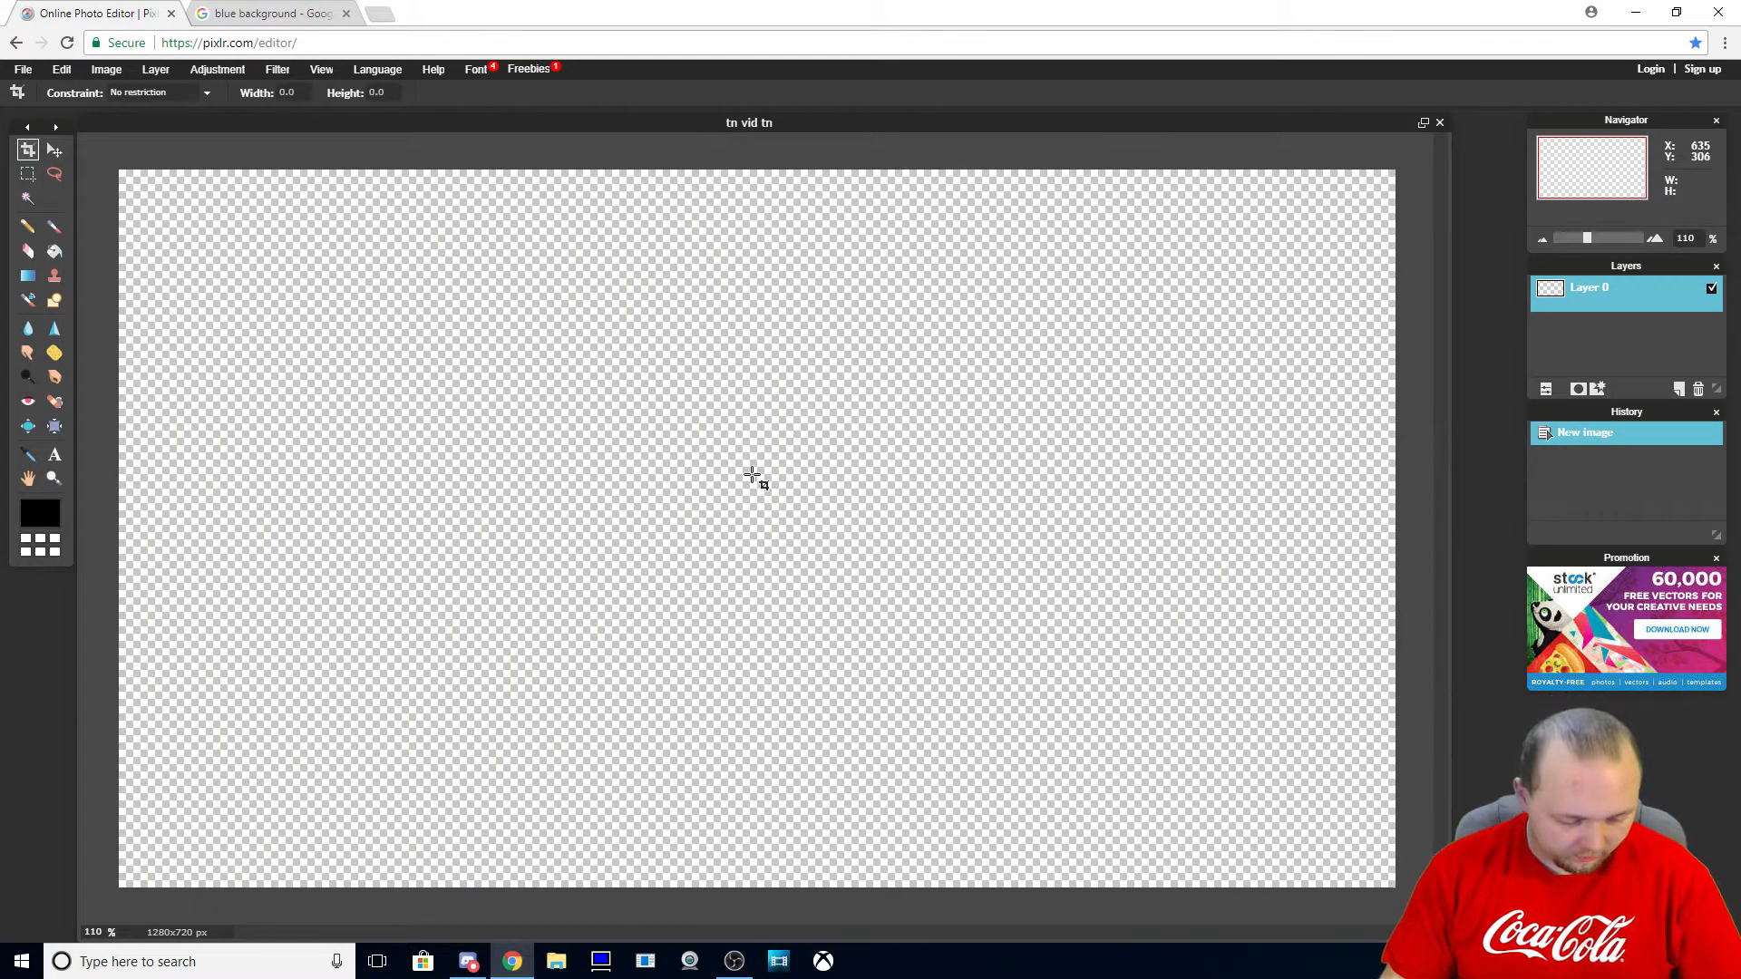
key("ctrl+v")
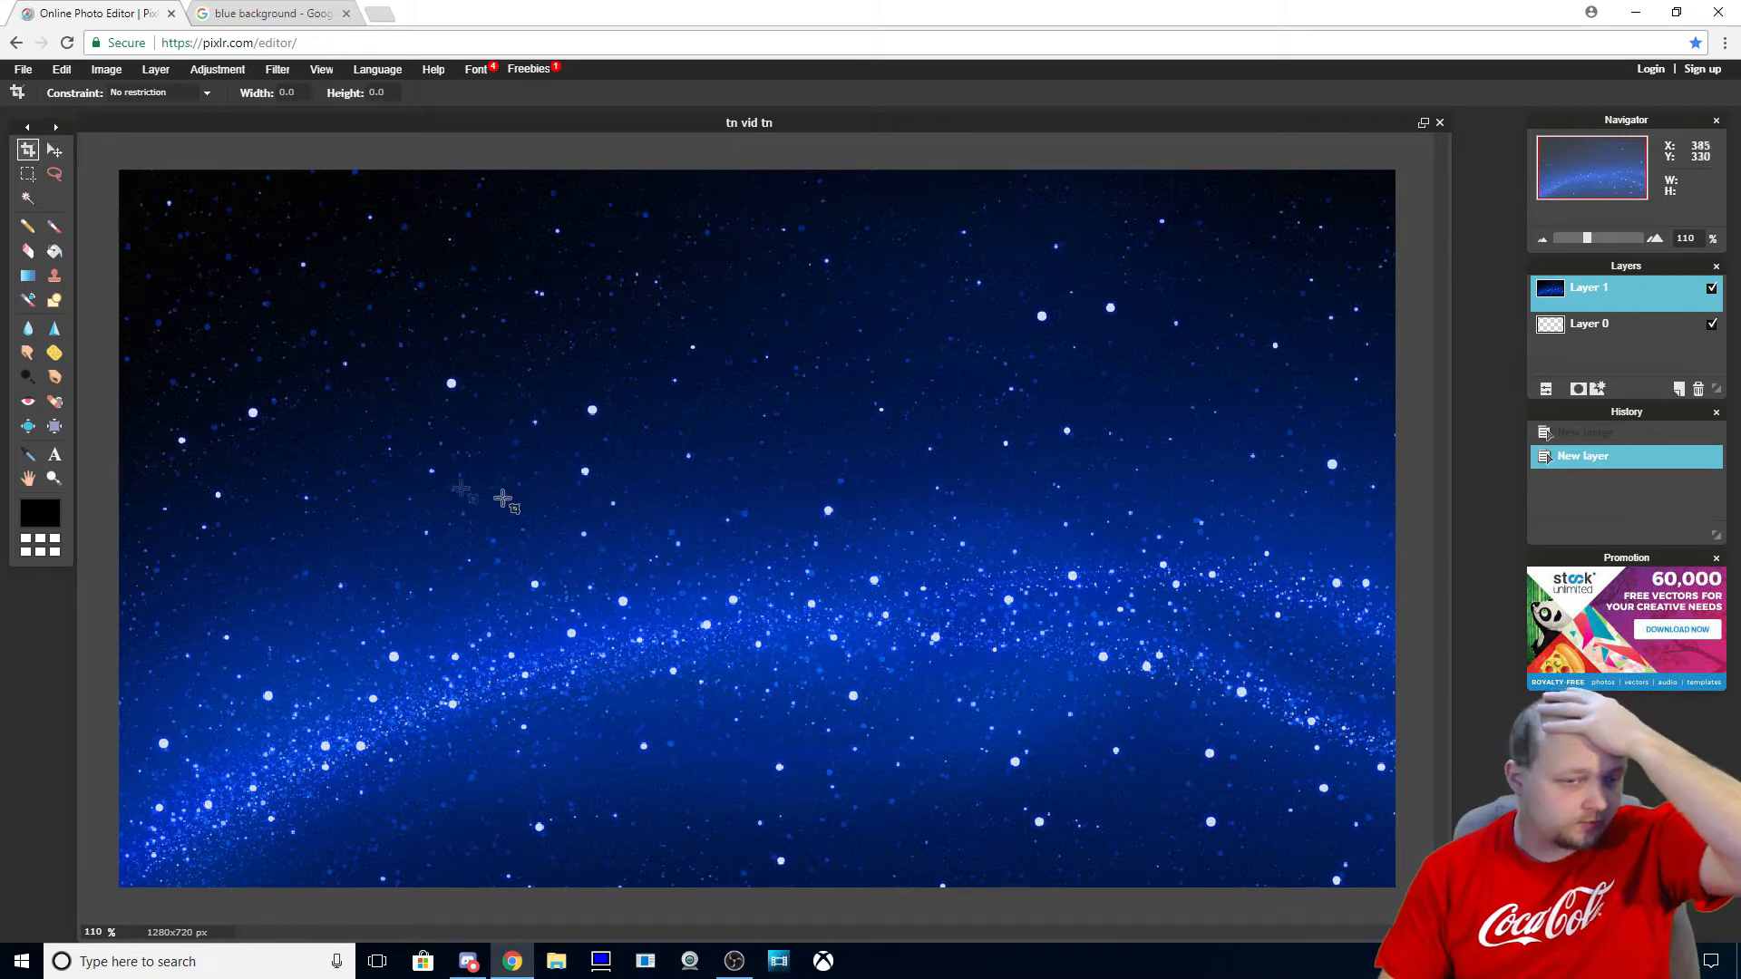
Free transform the pasted milky-way layer, scaling and moving it to cover the whole canvas, and apply the transform
left_click(62, 70)
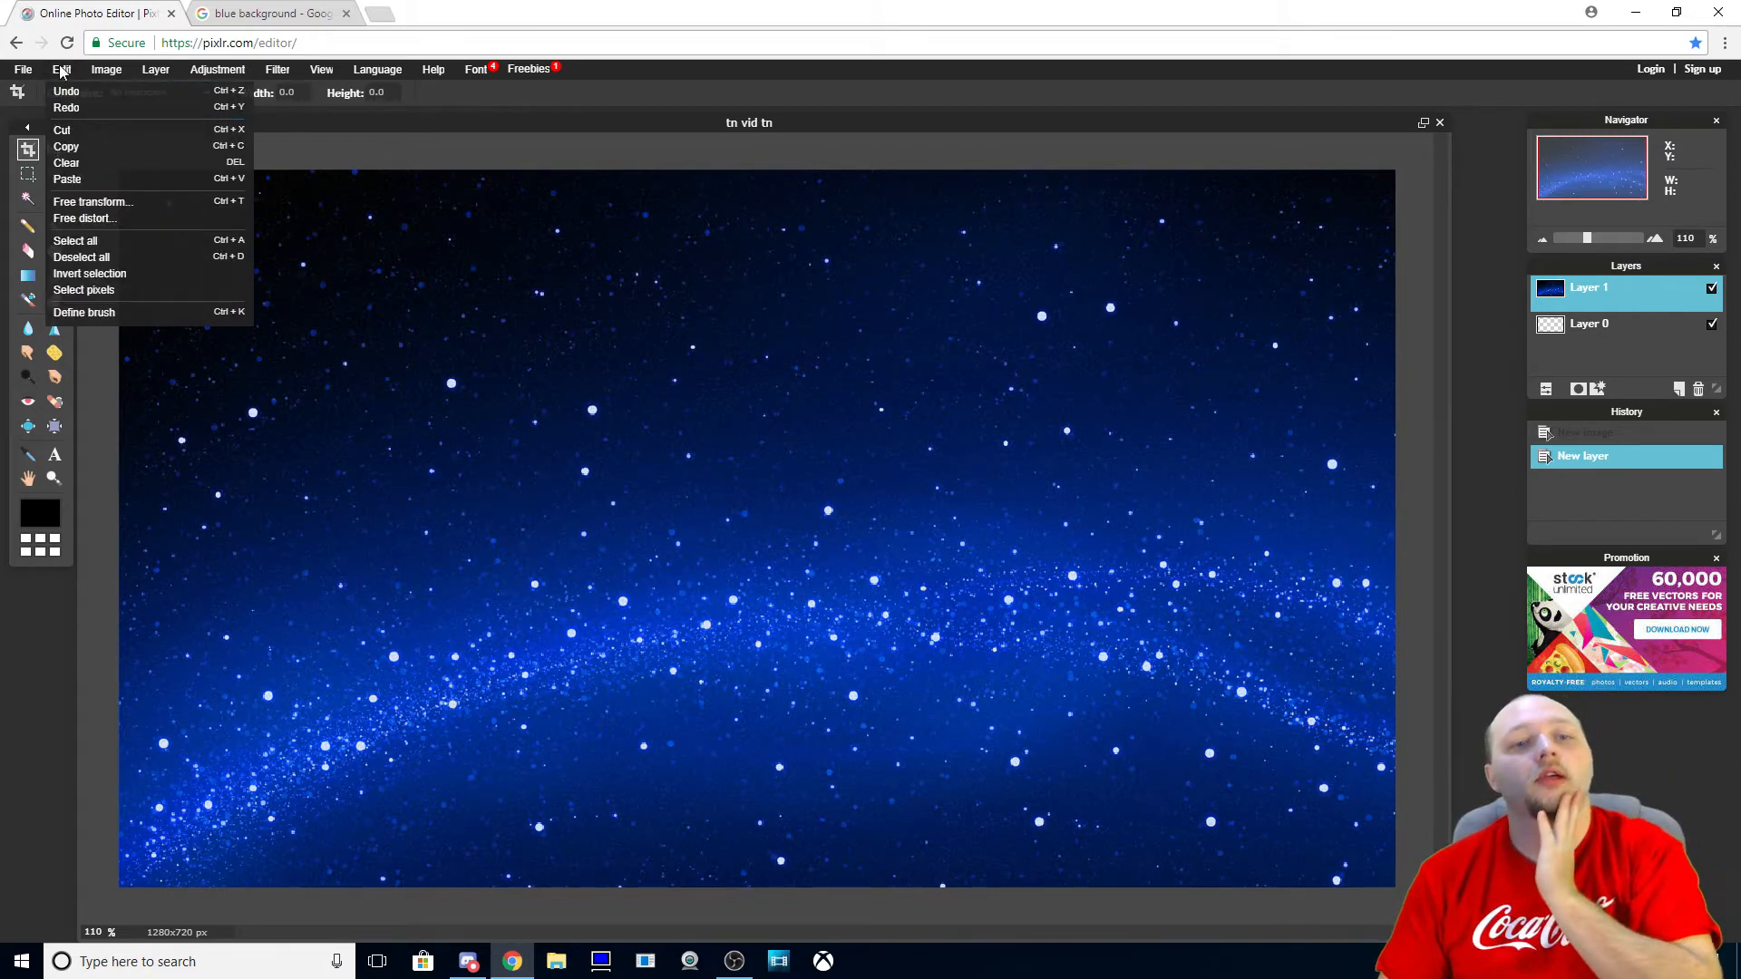
left_click(118, 219)
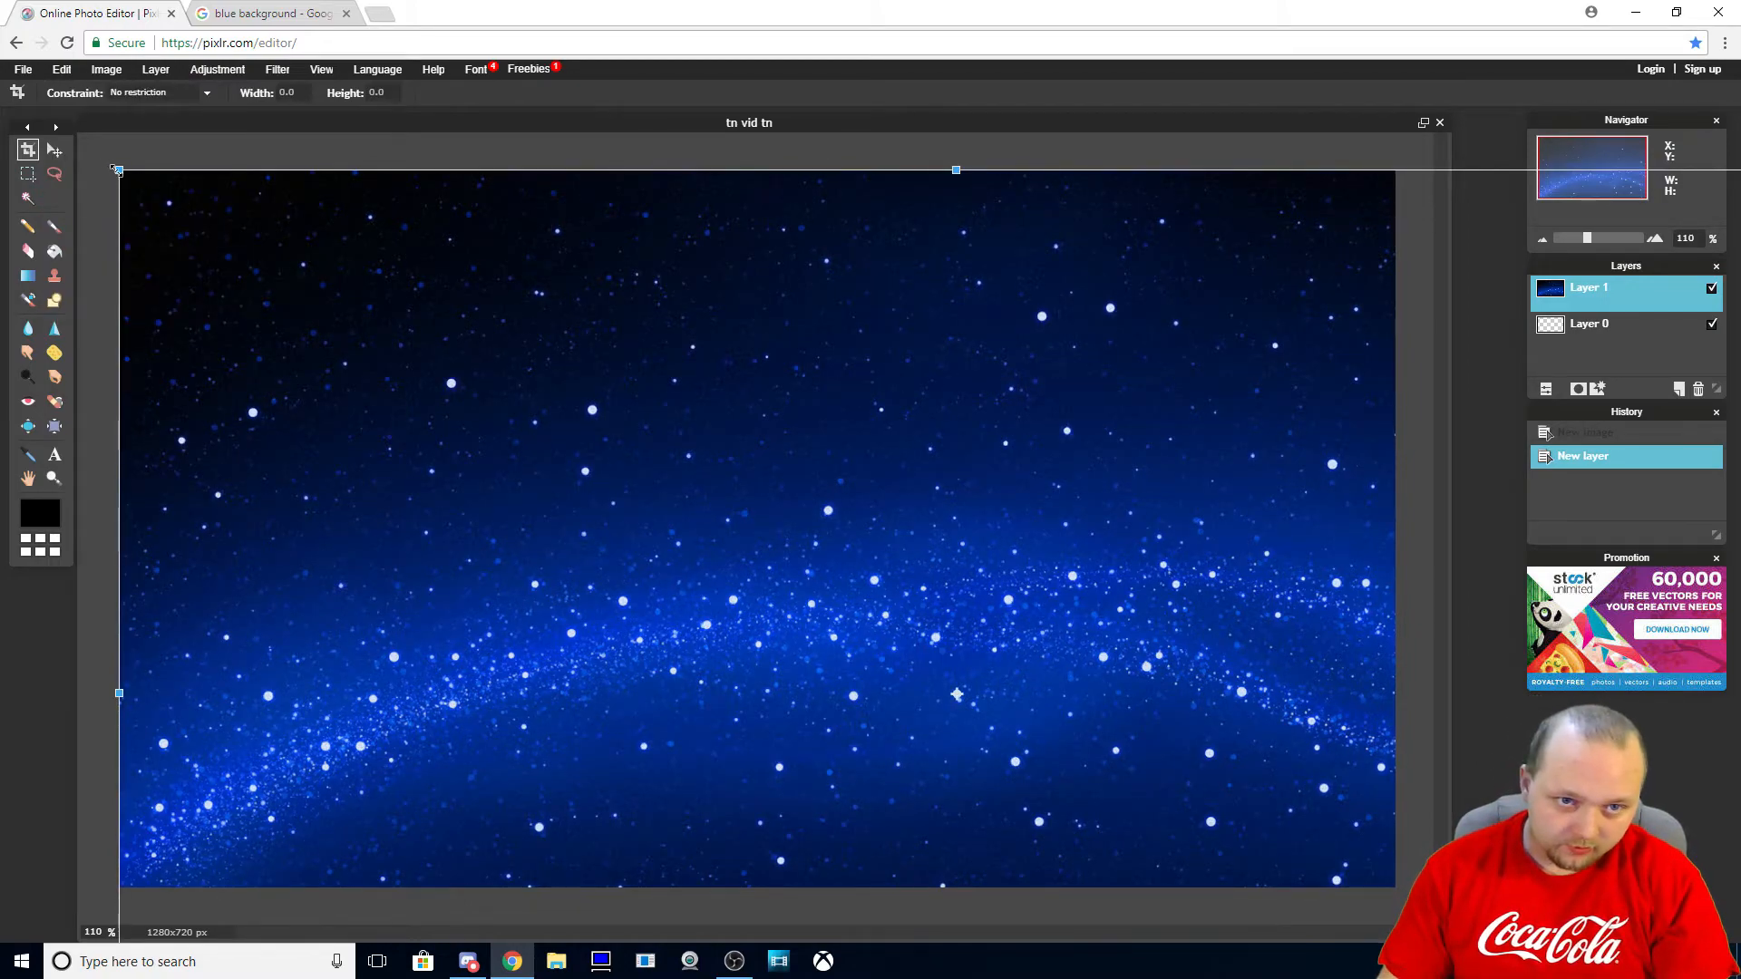
left_click_drag(119, 169, 516, 493)
left_click_drag(818, 603, 599, 469)
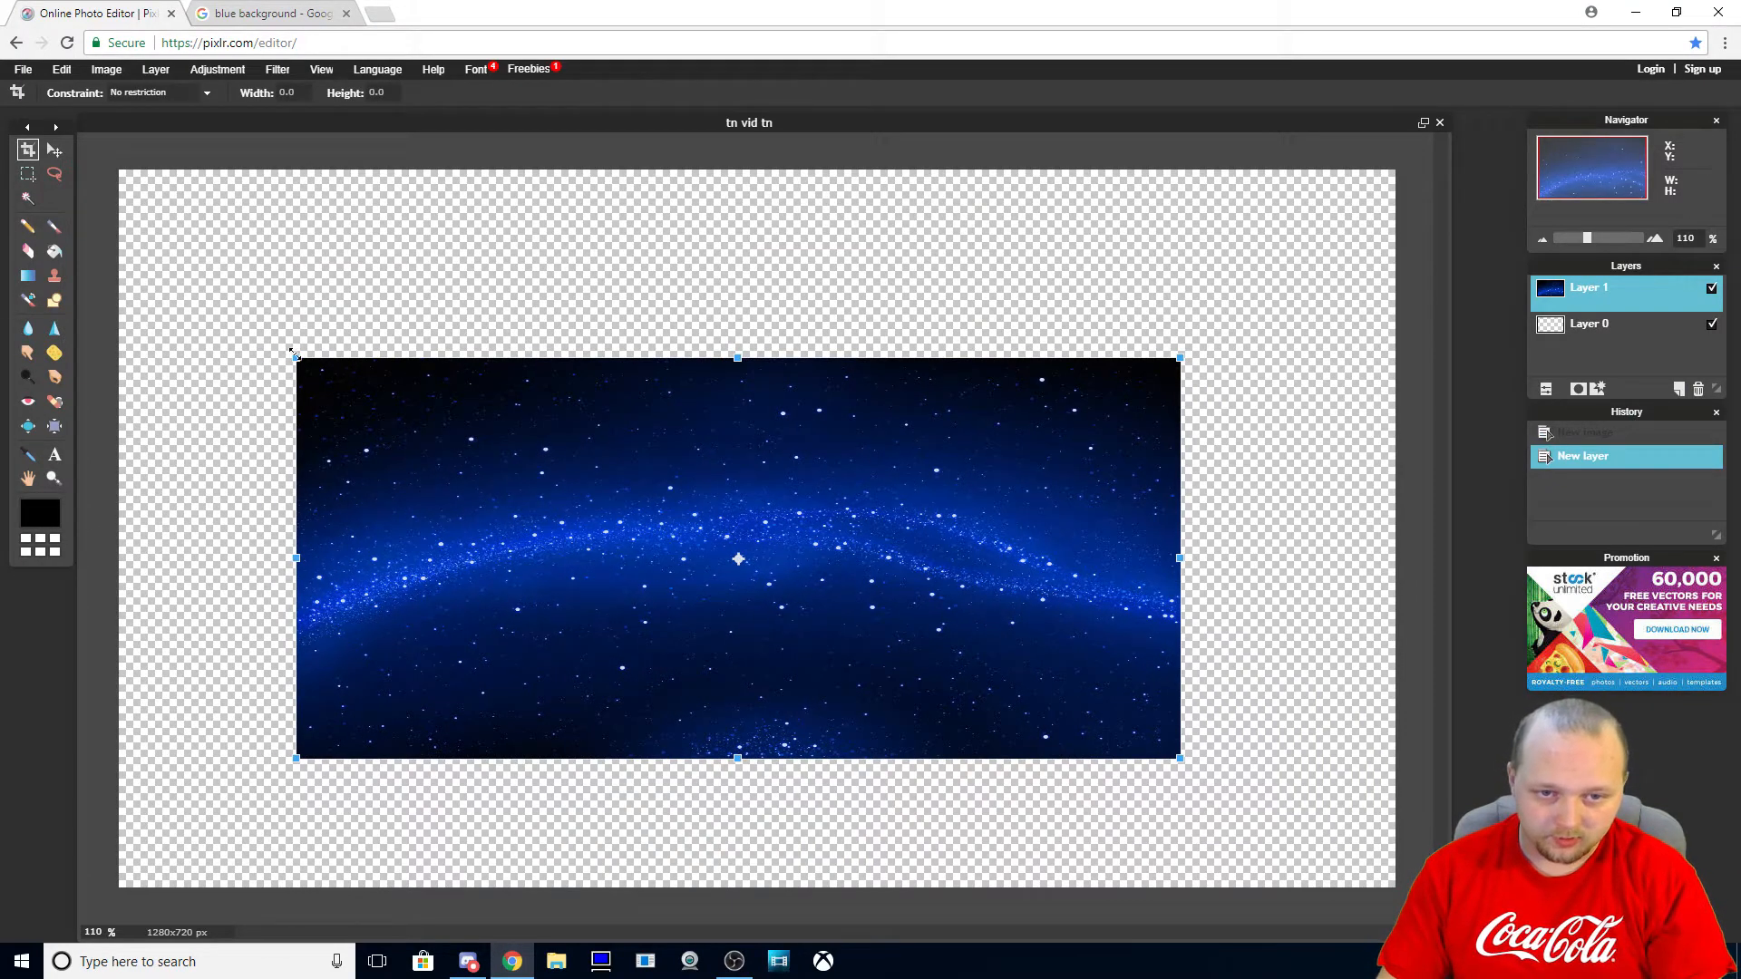
left_click_drag(292, 352, 198, 307)
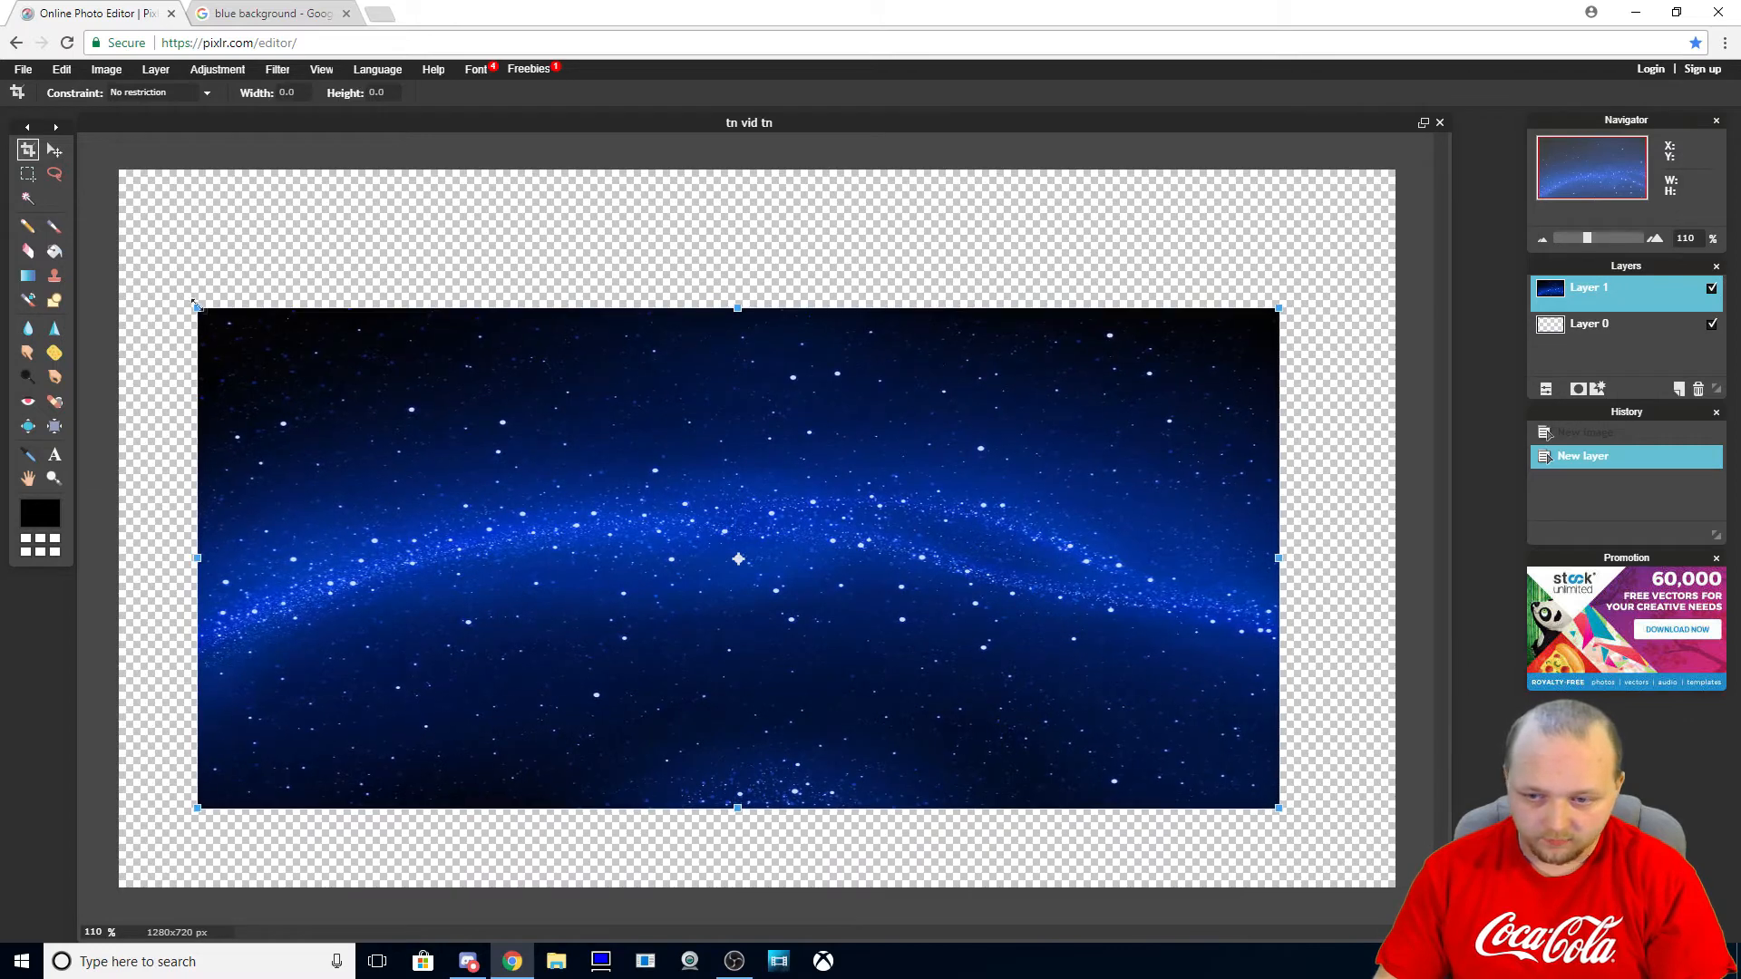
mouse_move(431, 410)
left_mouse_down()
mouse_move(454, 415)
mouse_move(453, 385)
left_mouse_up()
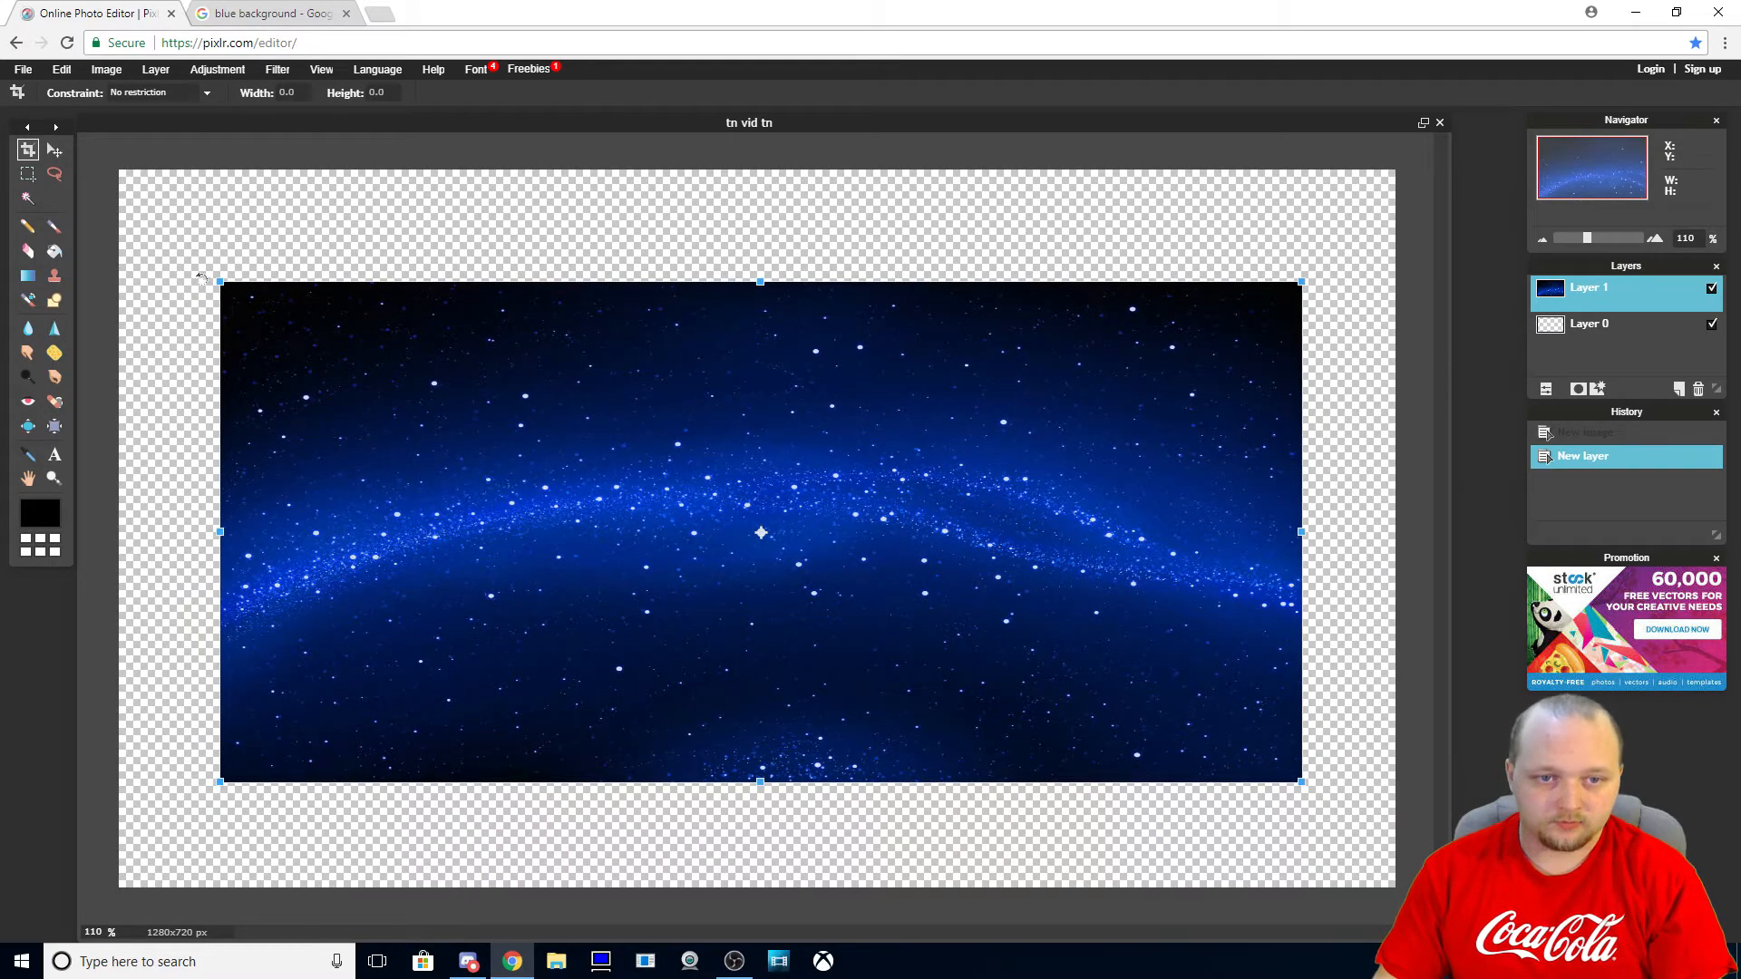
left_click_drag(216, 281, 120, 193)
left_click_drag(334, 307, 328, 304)
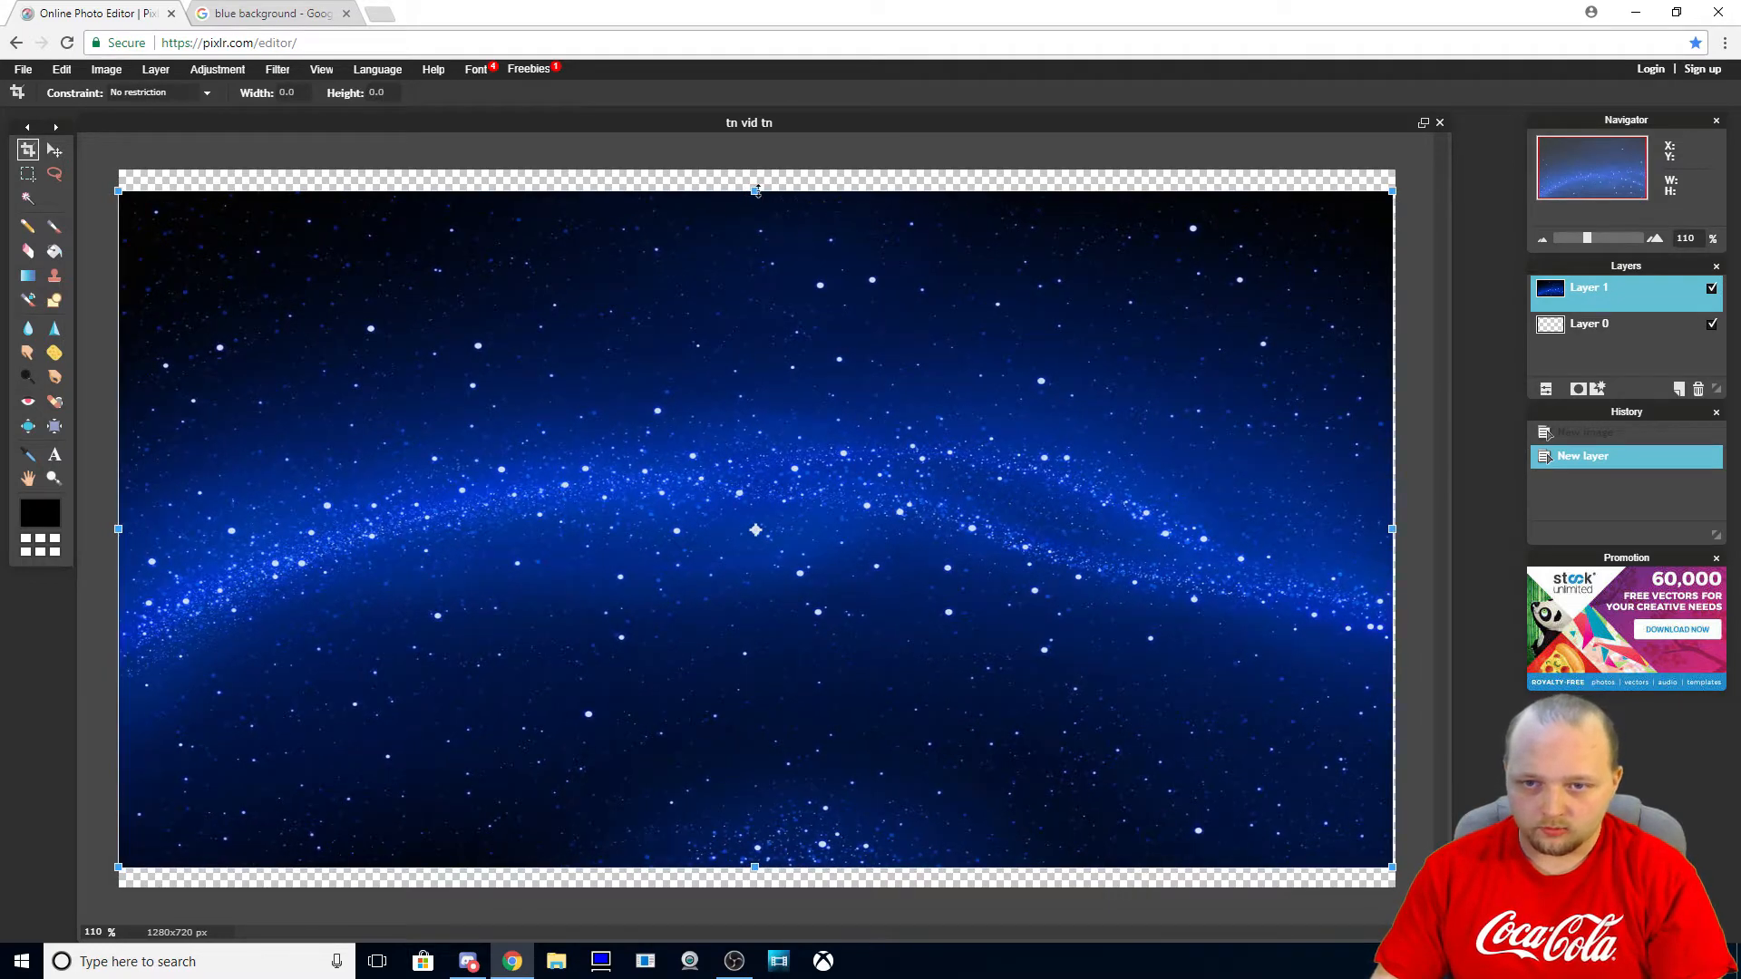
left_click_drag(755, 191, 758, 164)
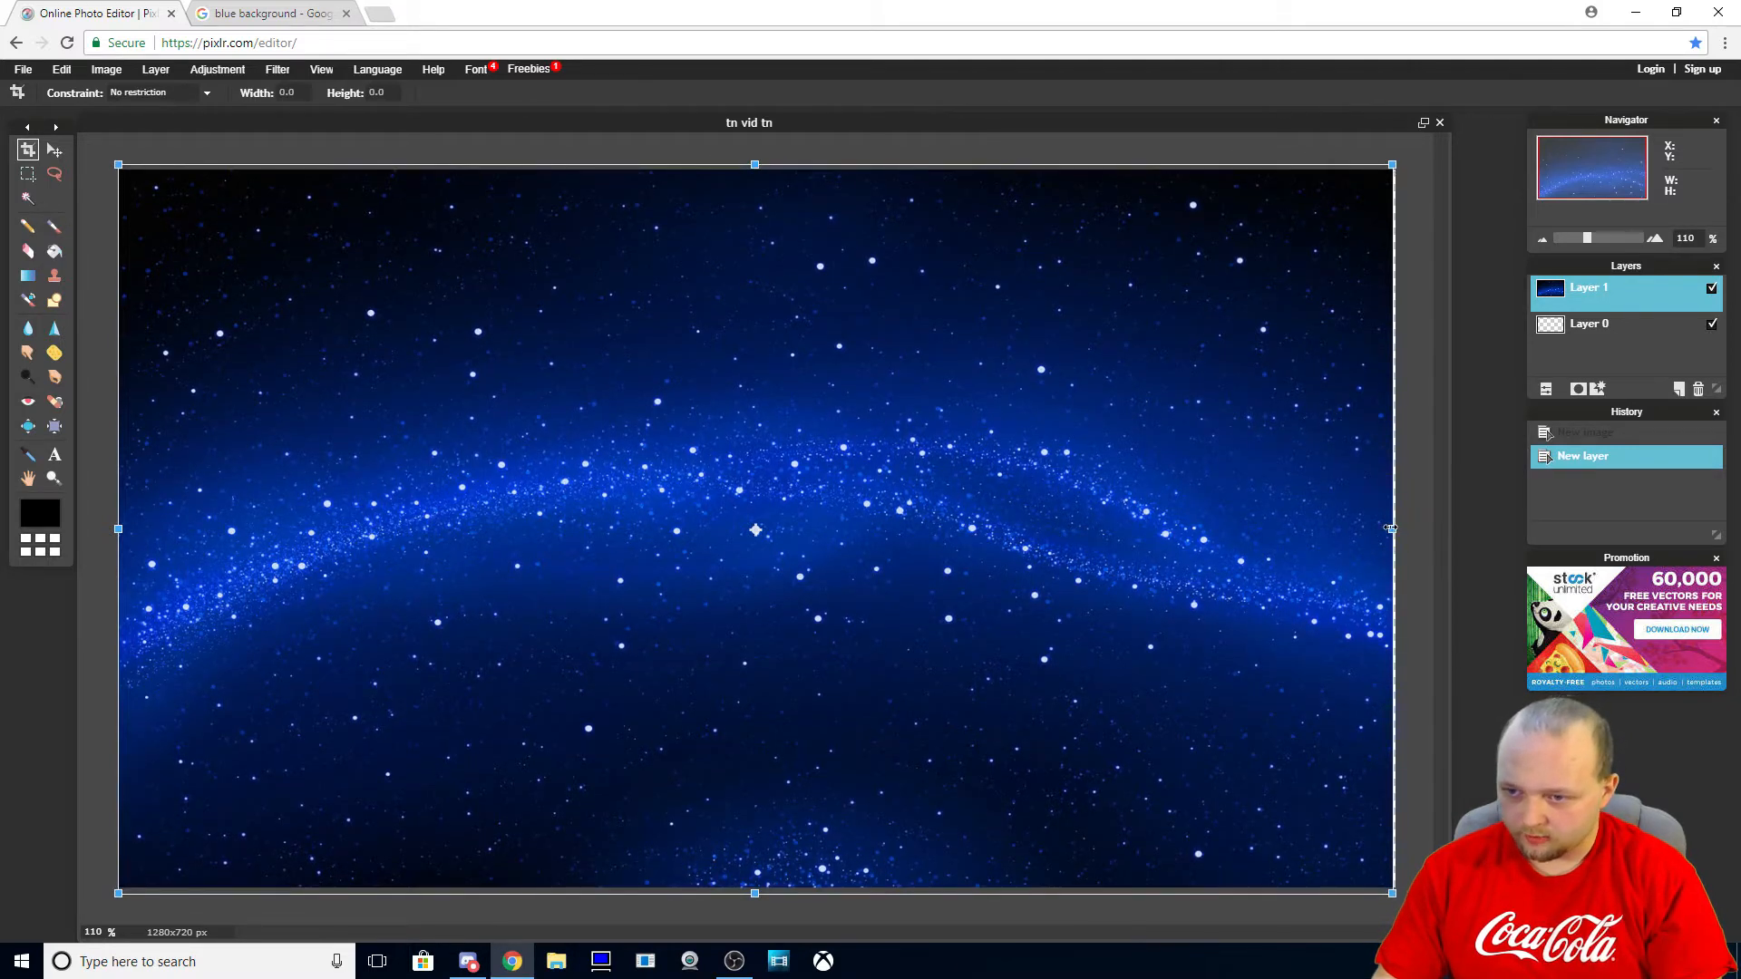
left_click_drag(1392, 529, 1401, 528)
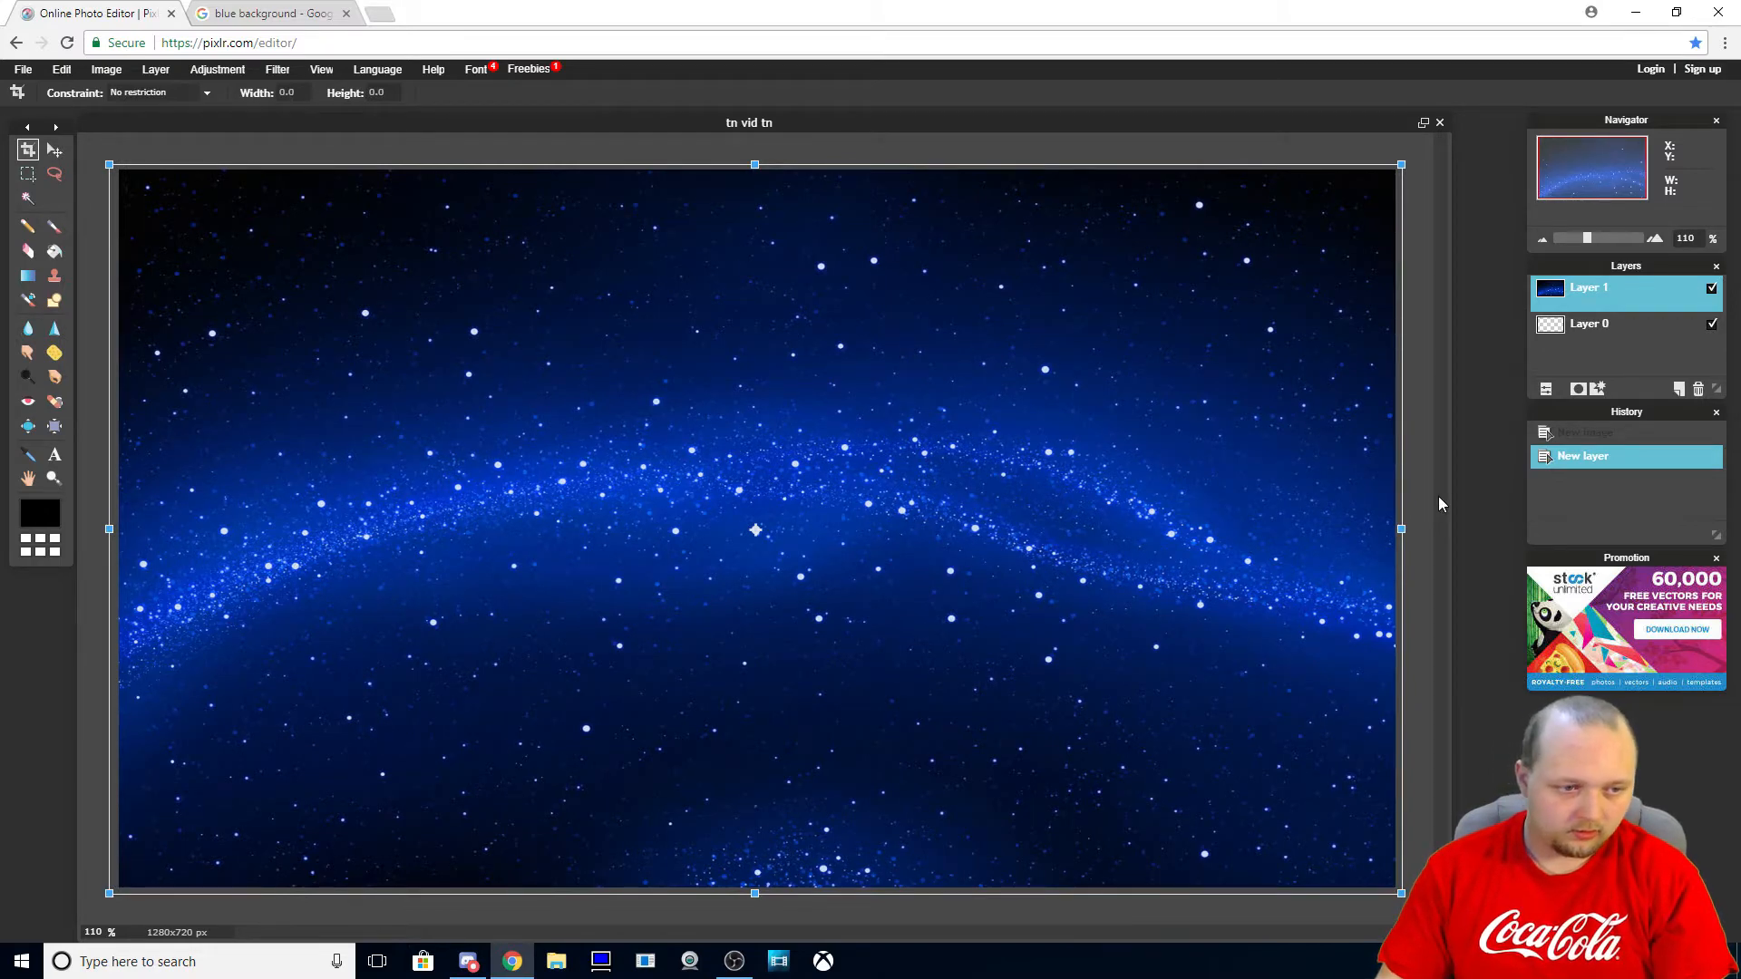
left_click(1438, 497)
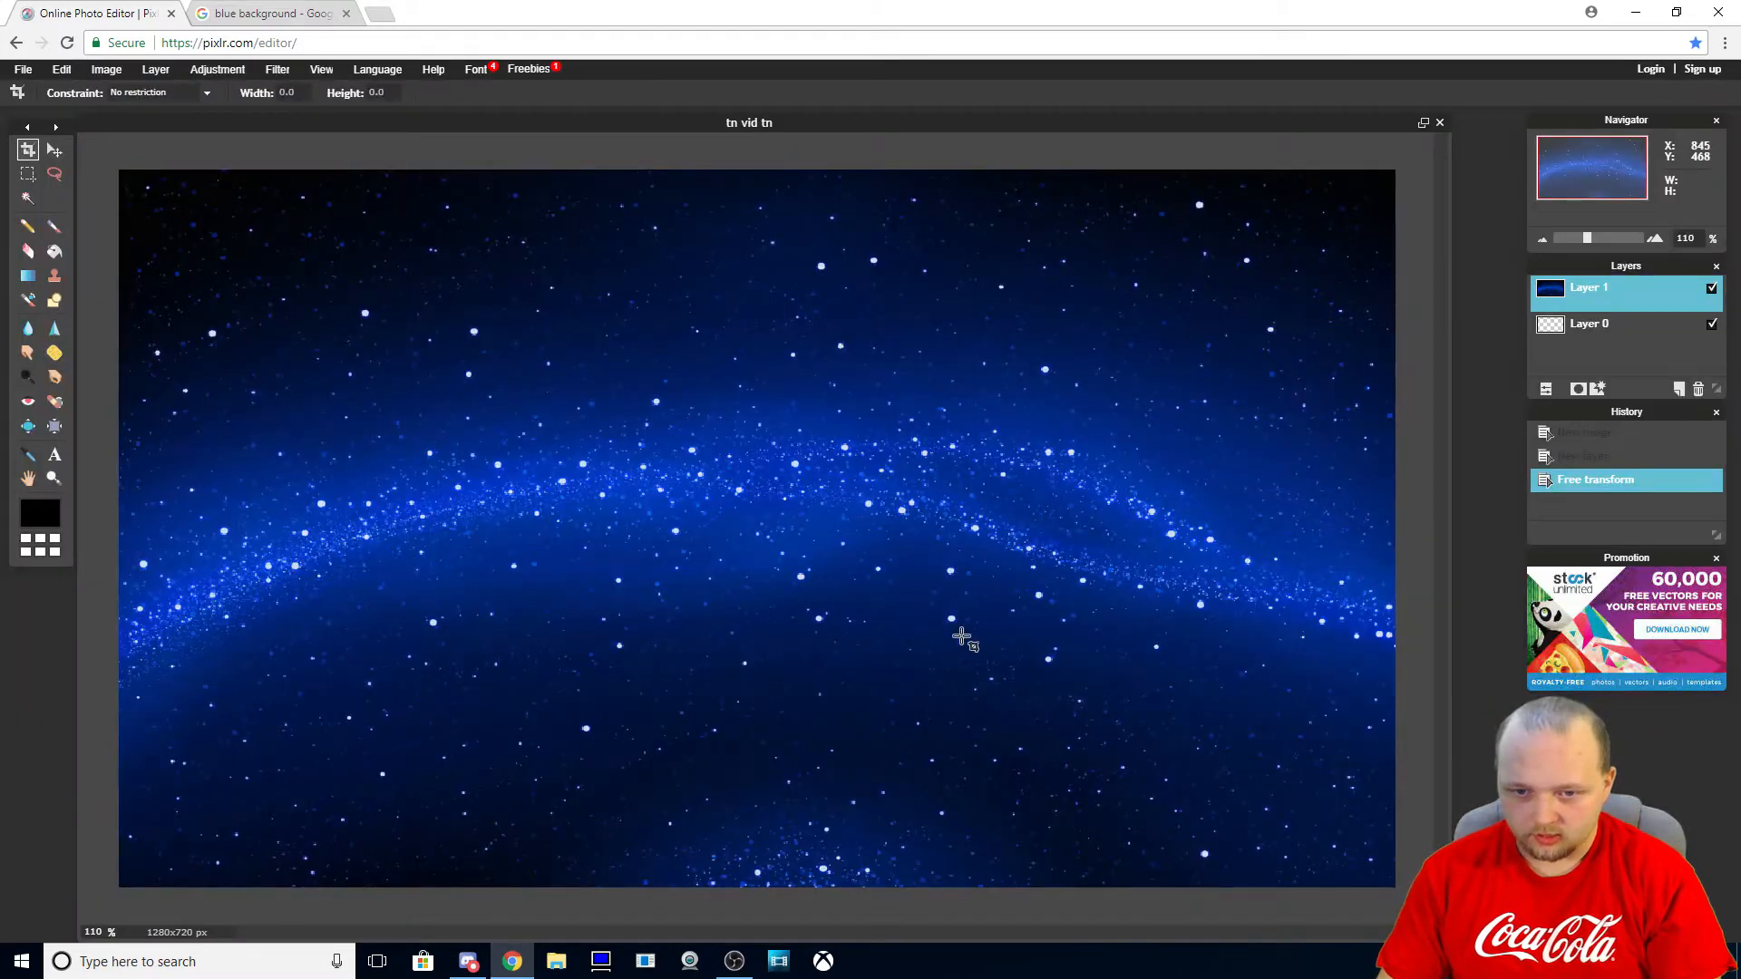
Open Xbox Pic from the Logitech Webcam pictures folder and paste the cut-out head into tn vid tn as a new layer
key("v")
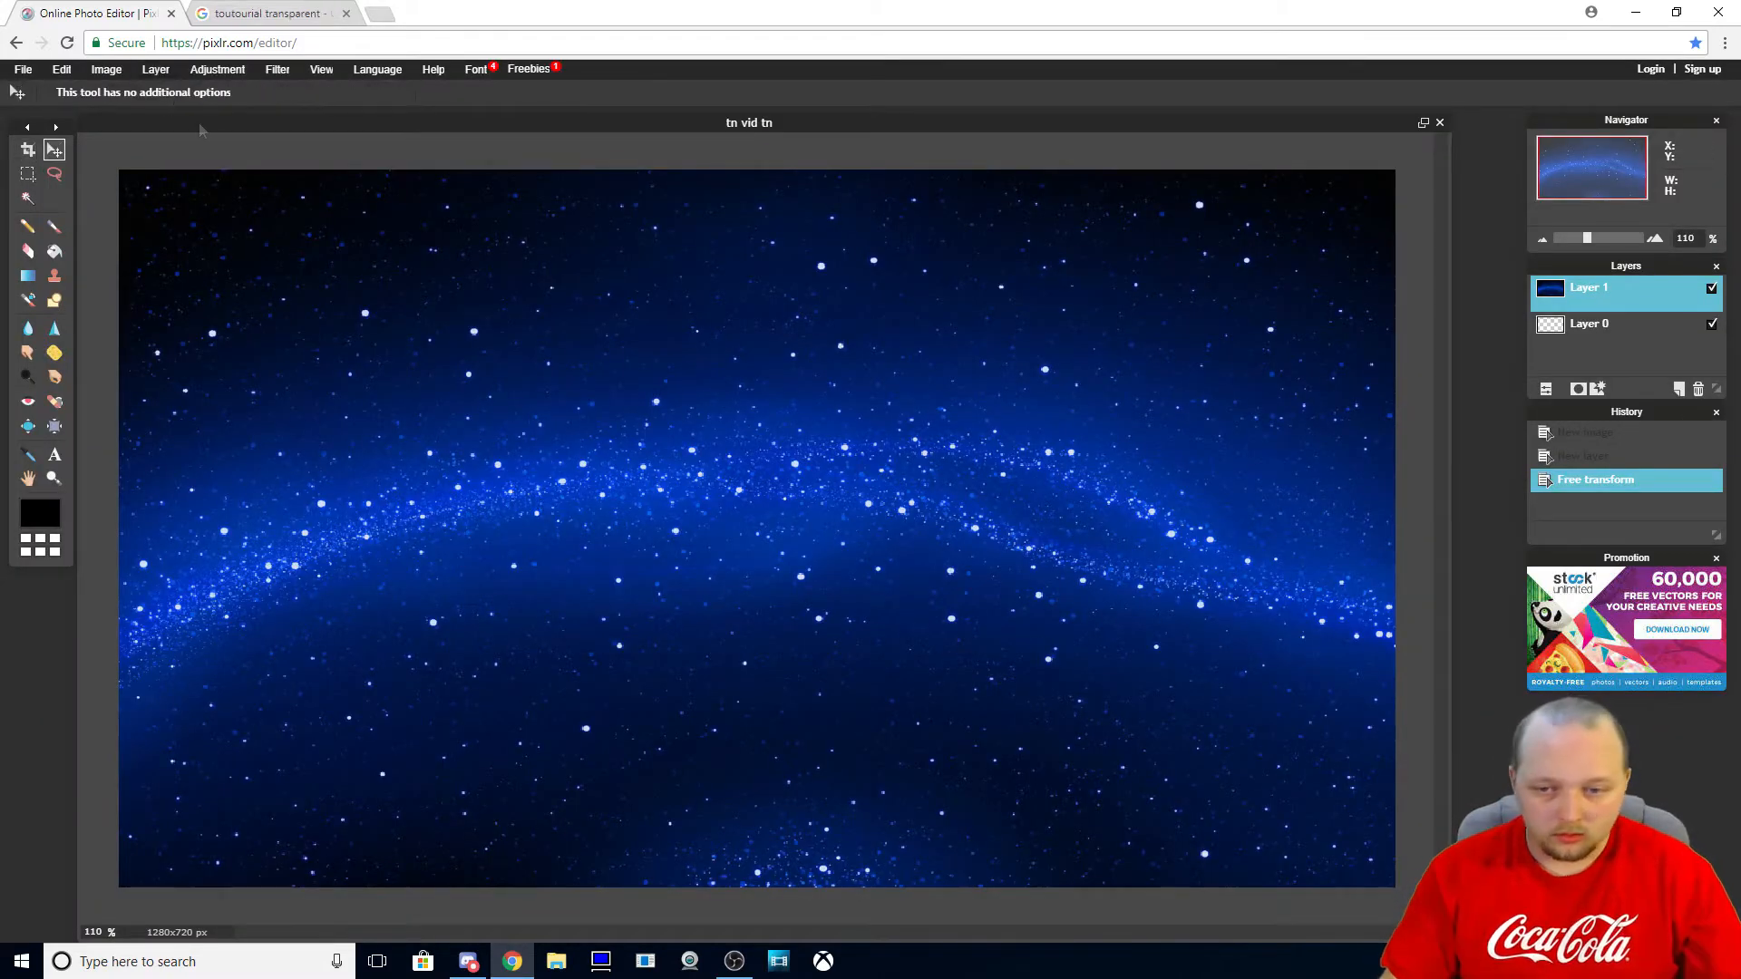
left_click(21, 71)
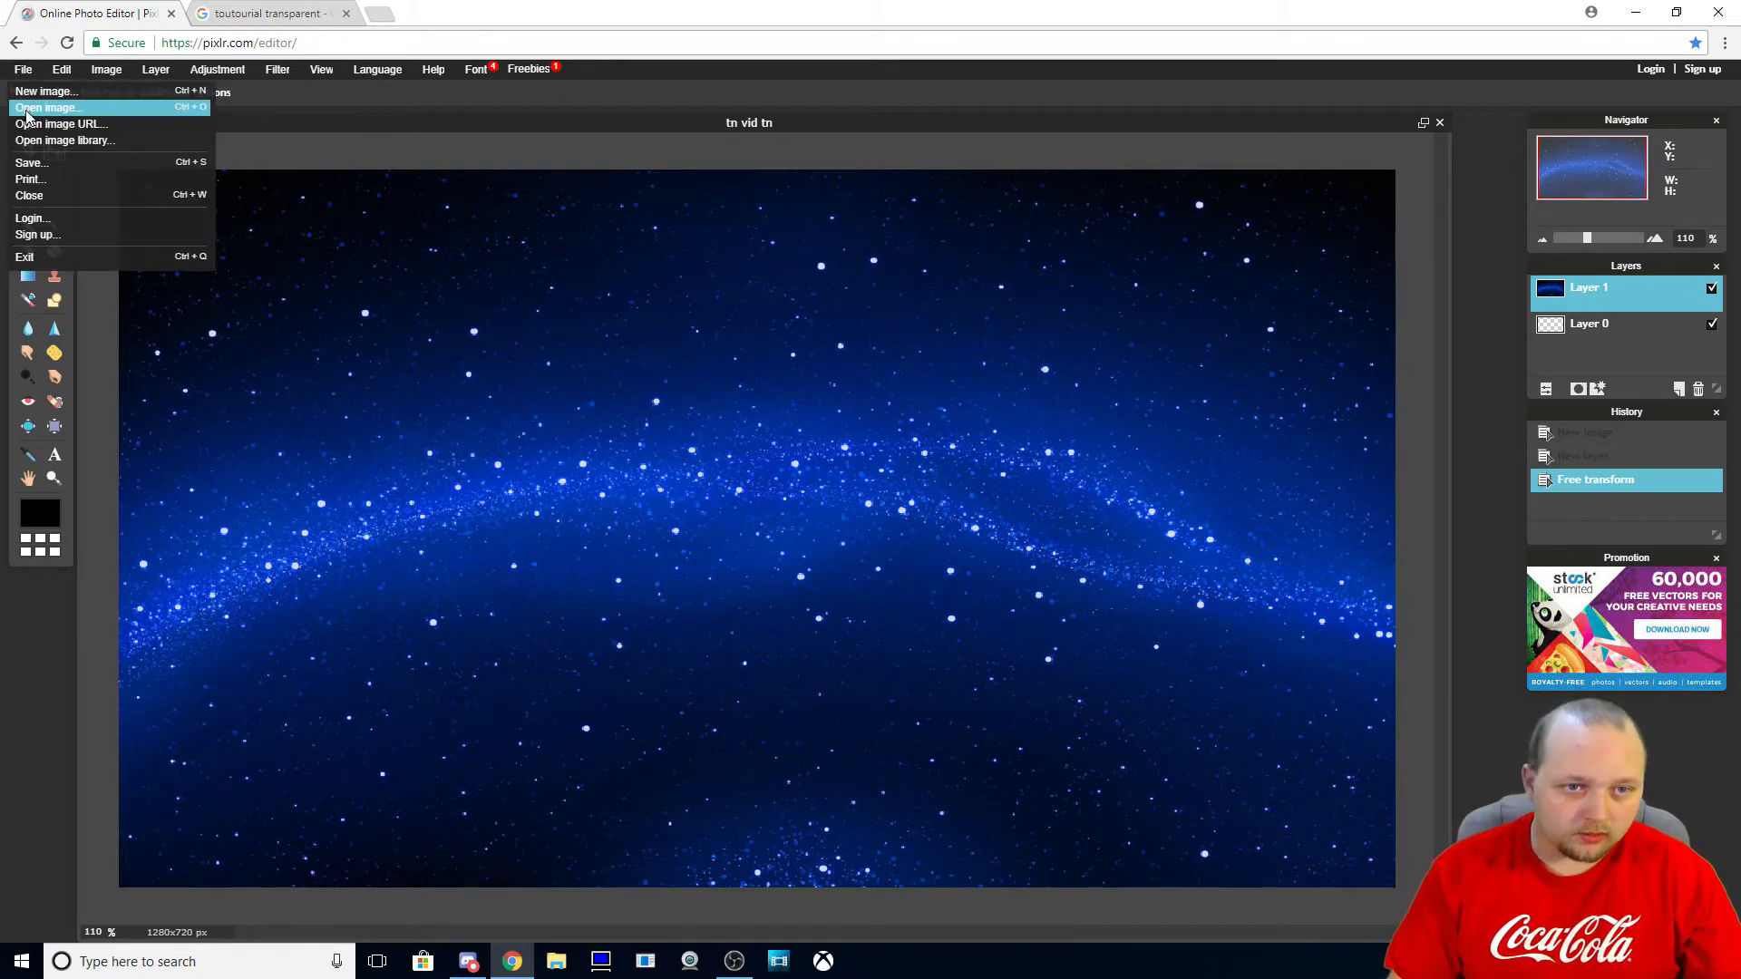
left_click(45, 107)
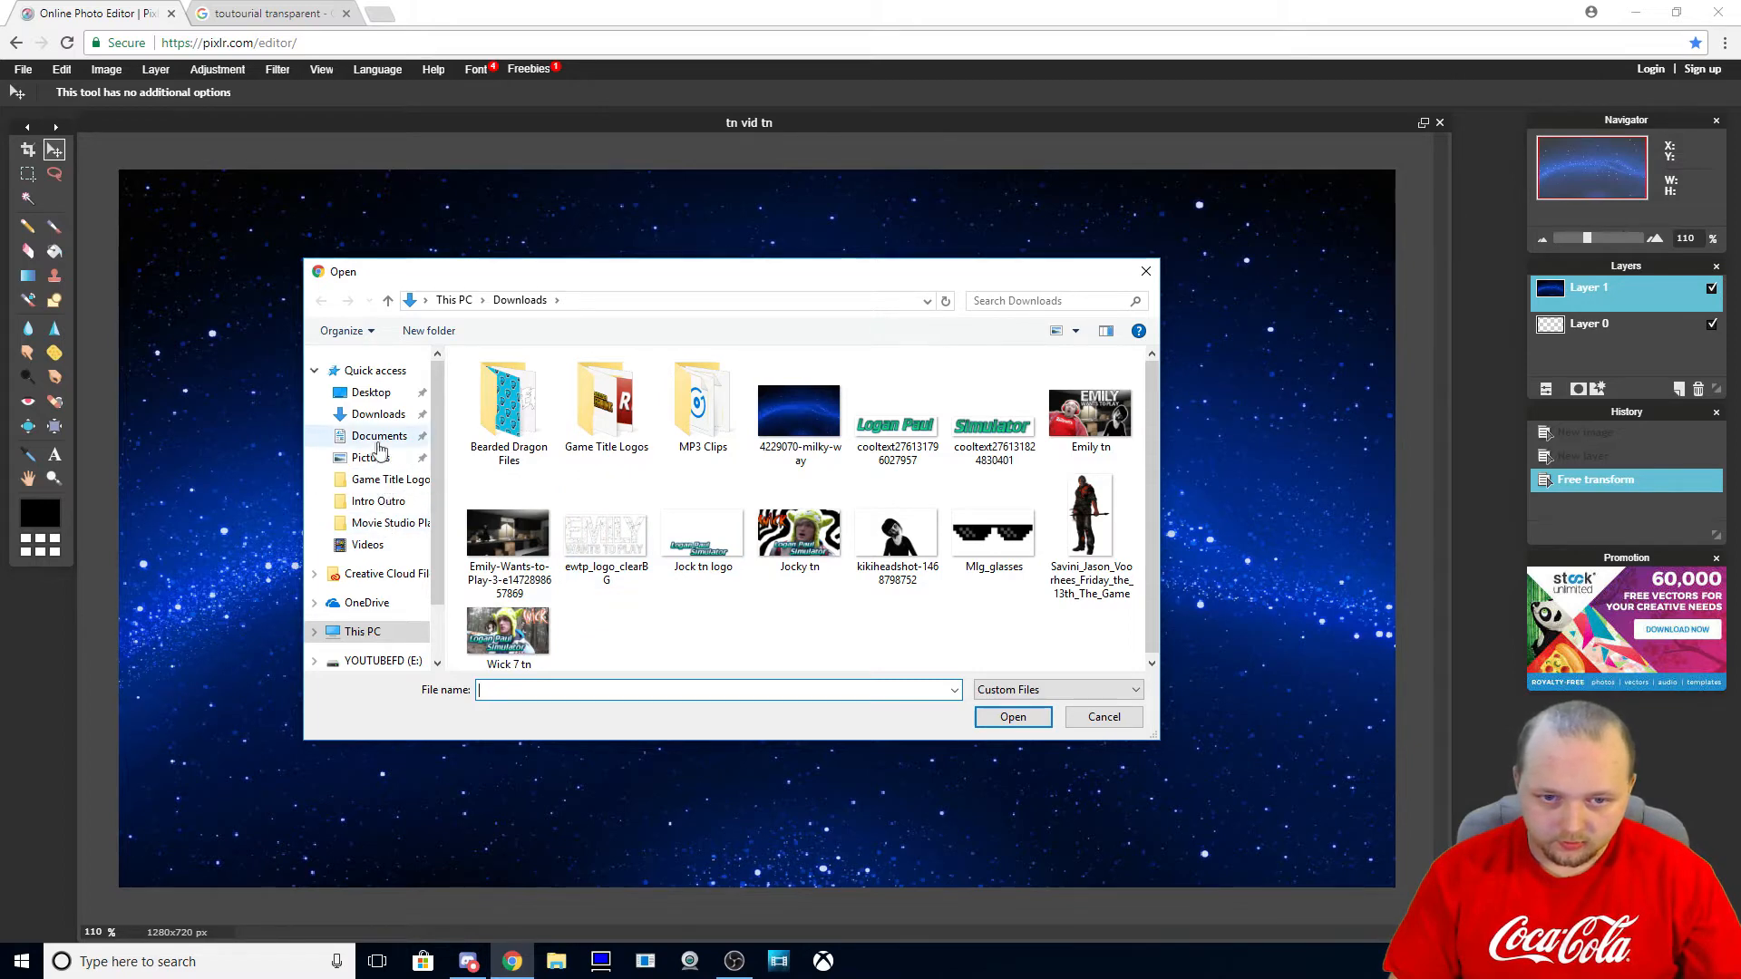
left_click(371, 459)
double_click(599, 423)
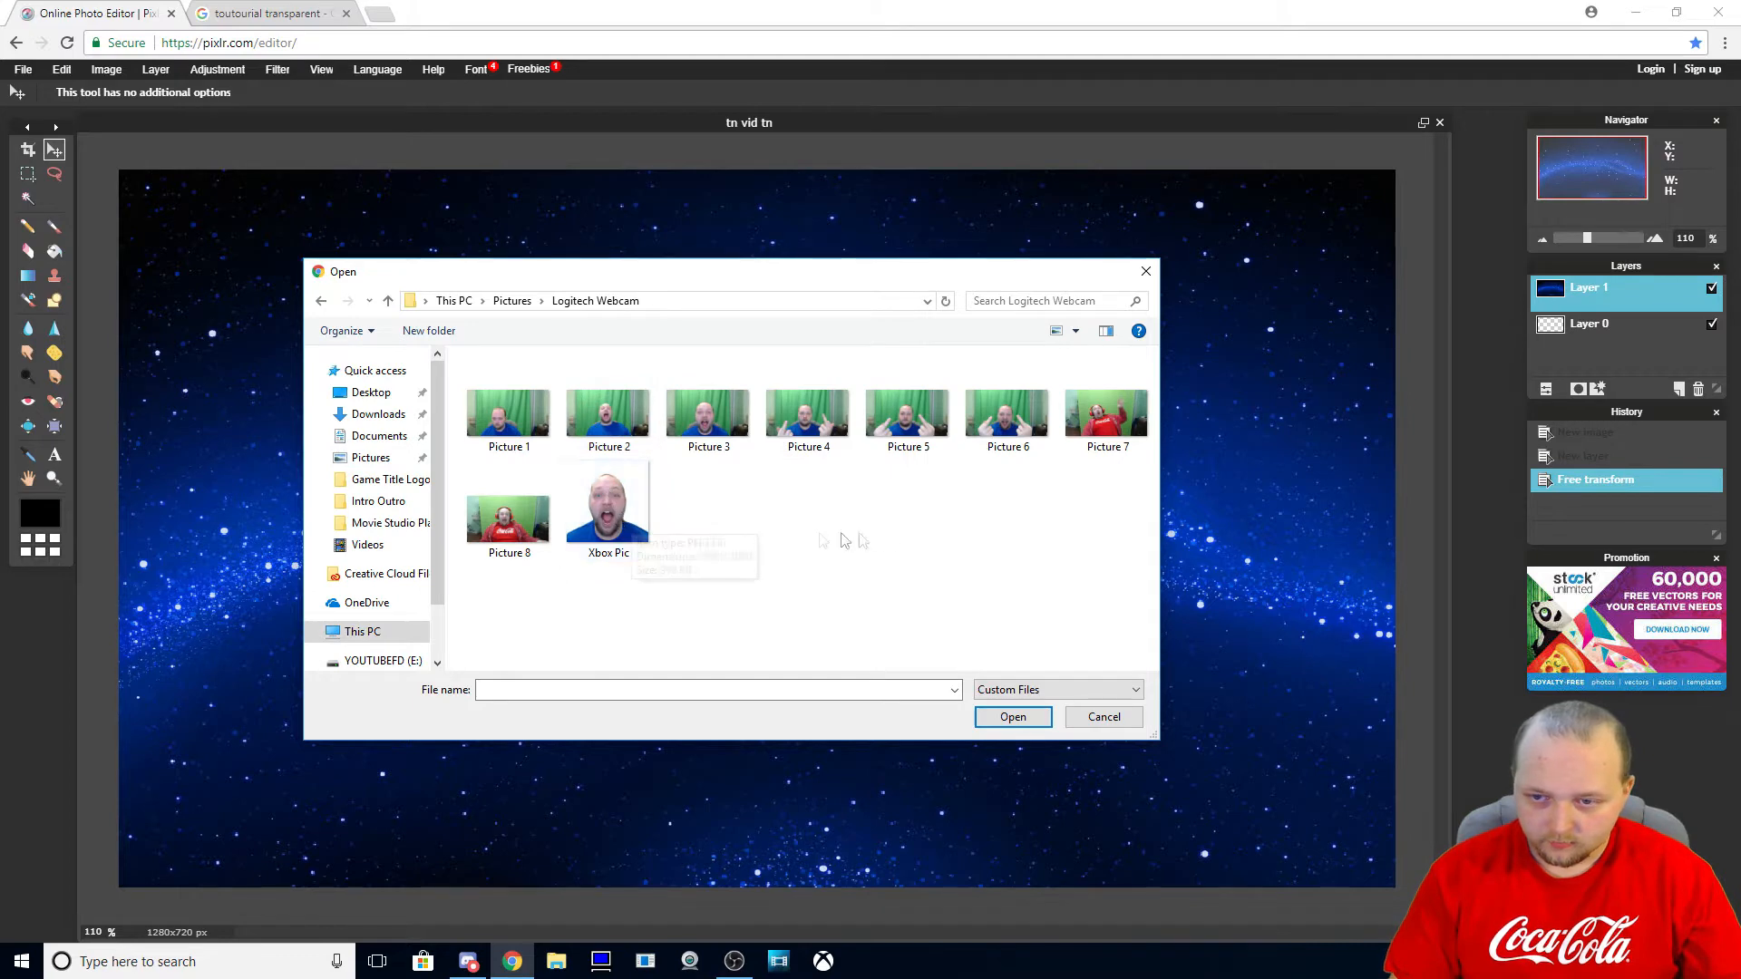
left_click(605, 528)
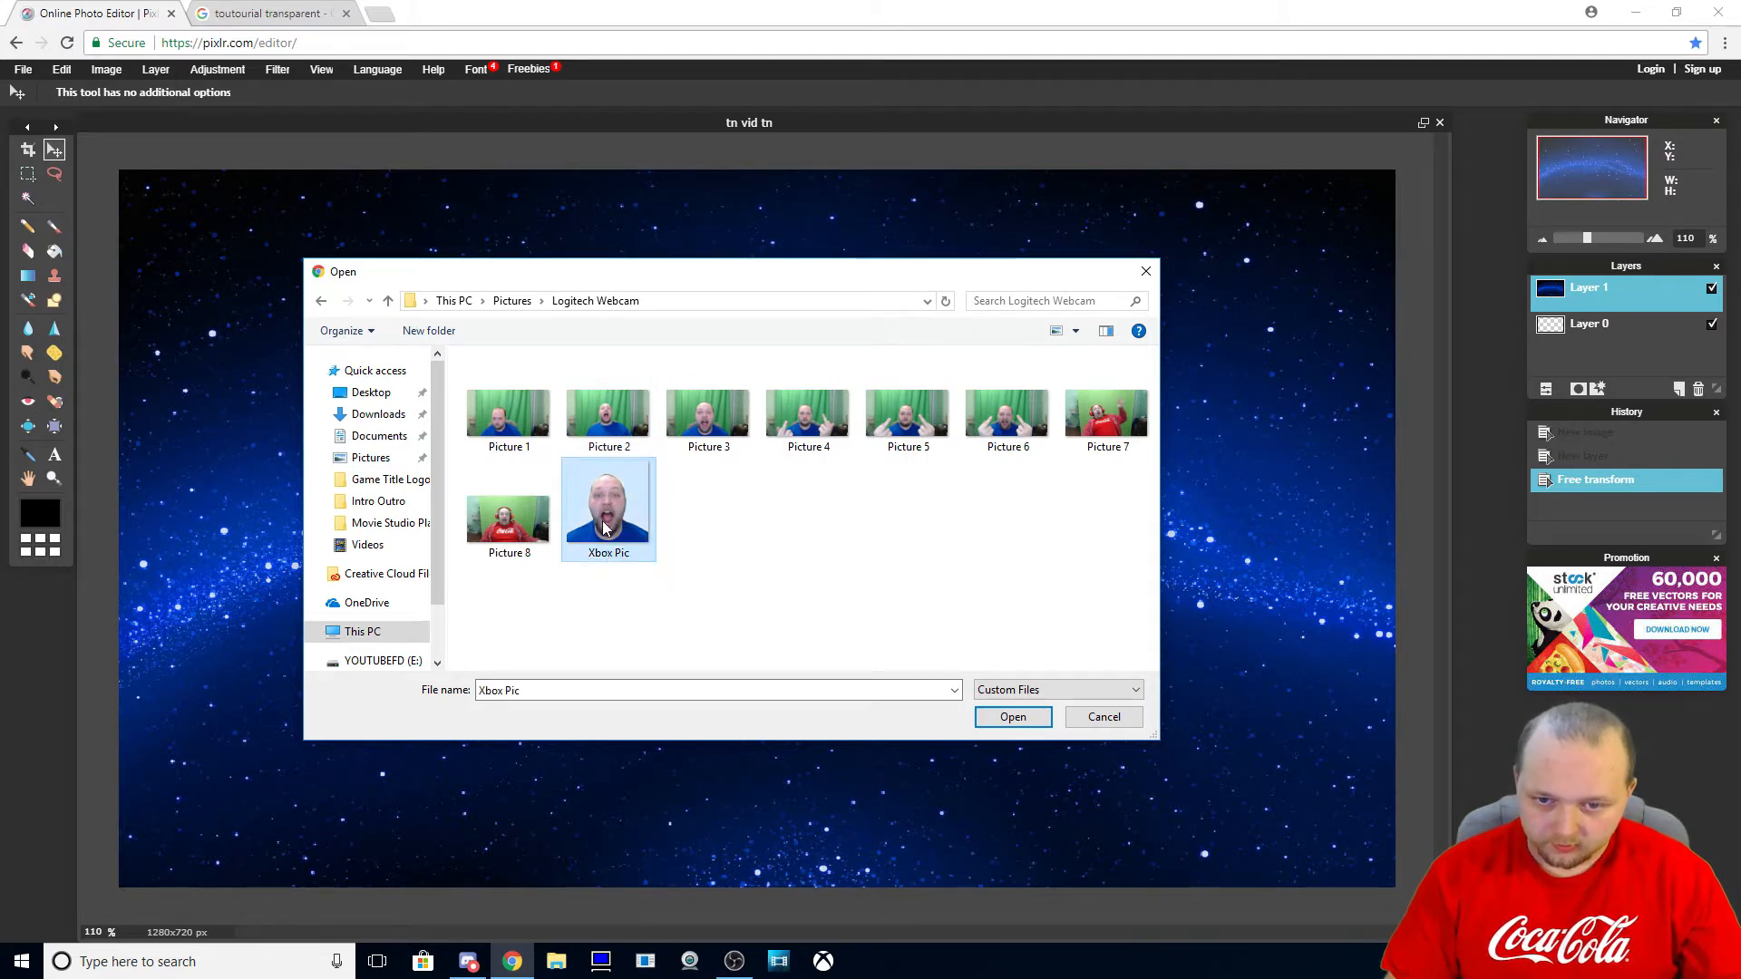
left_click(1006, 718)
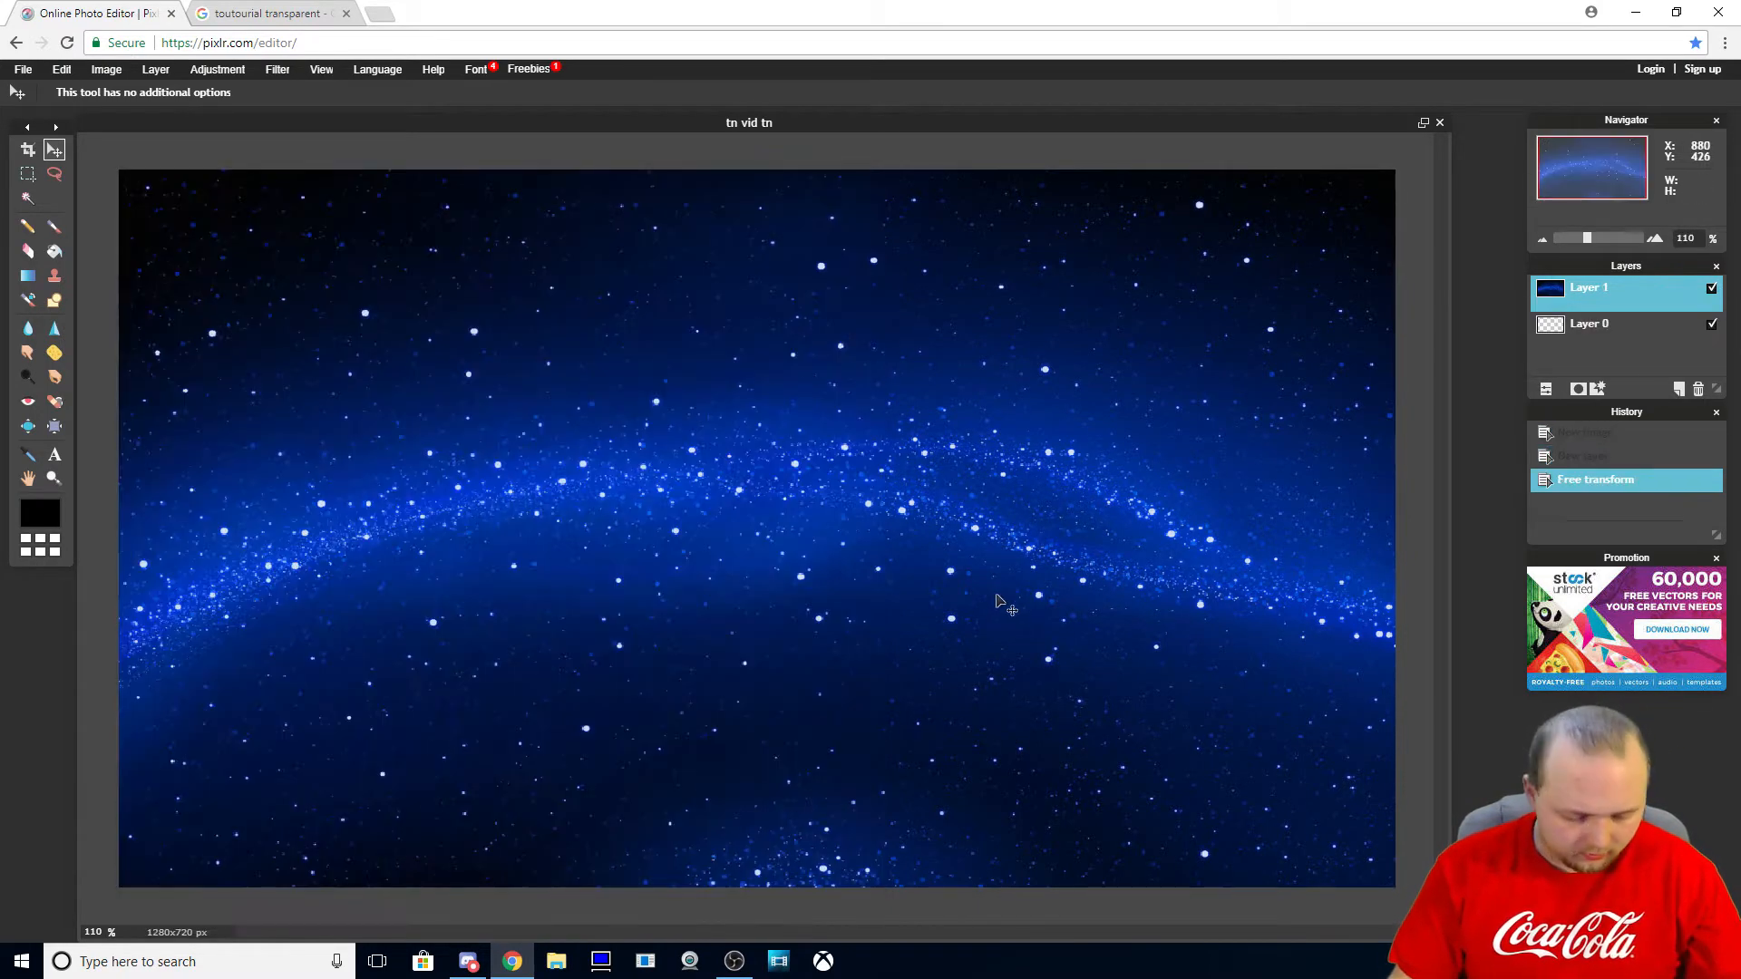
key("ctrl+v")
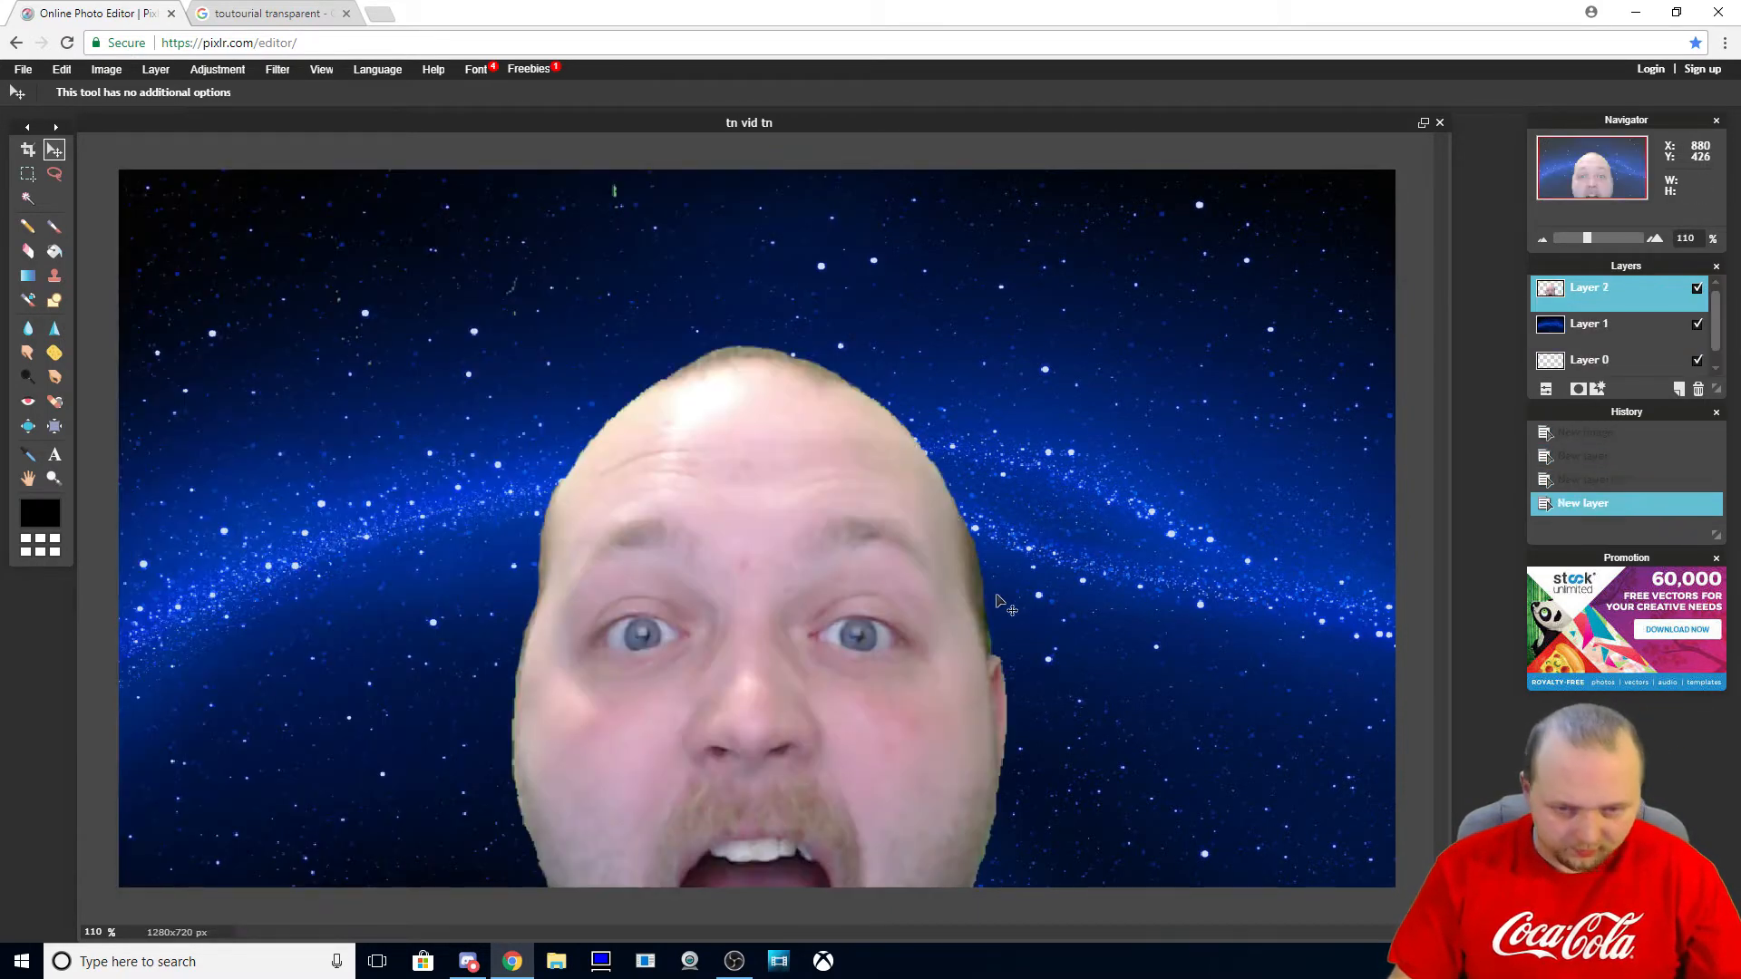
Free transform the pasted head layer, shrinking it and moving it over the left half of the canvas, and apply the transform
left_click(62, 69)
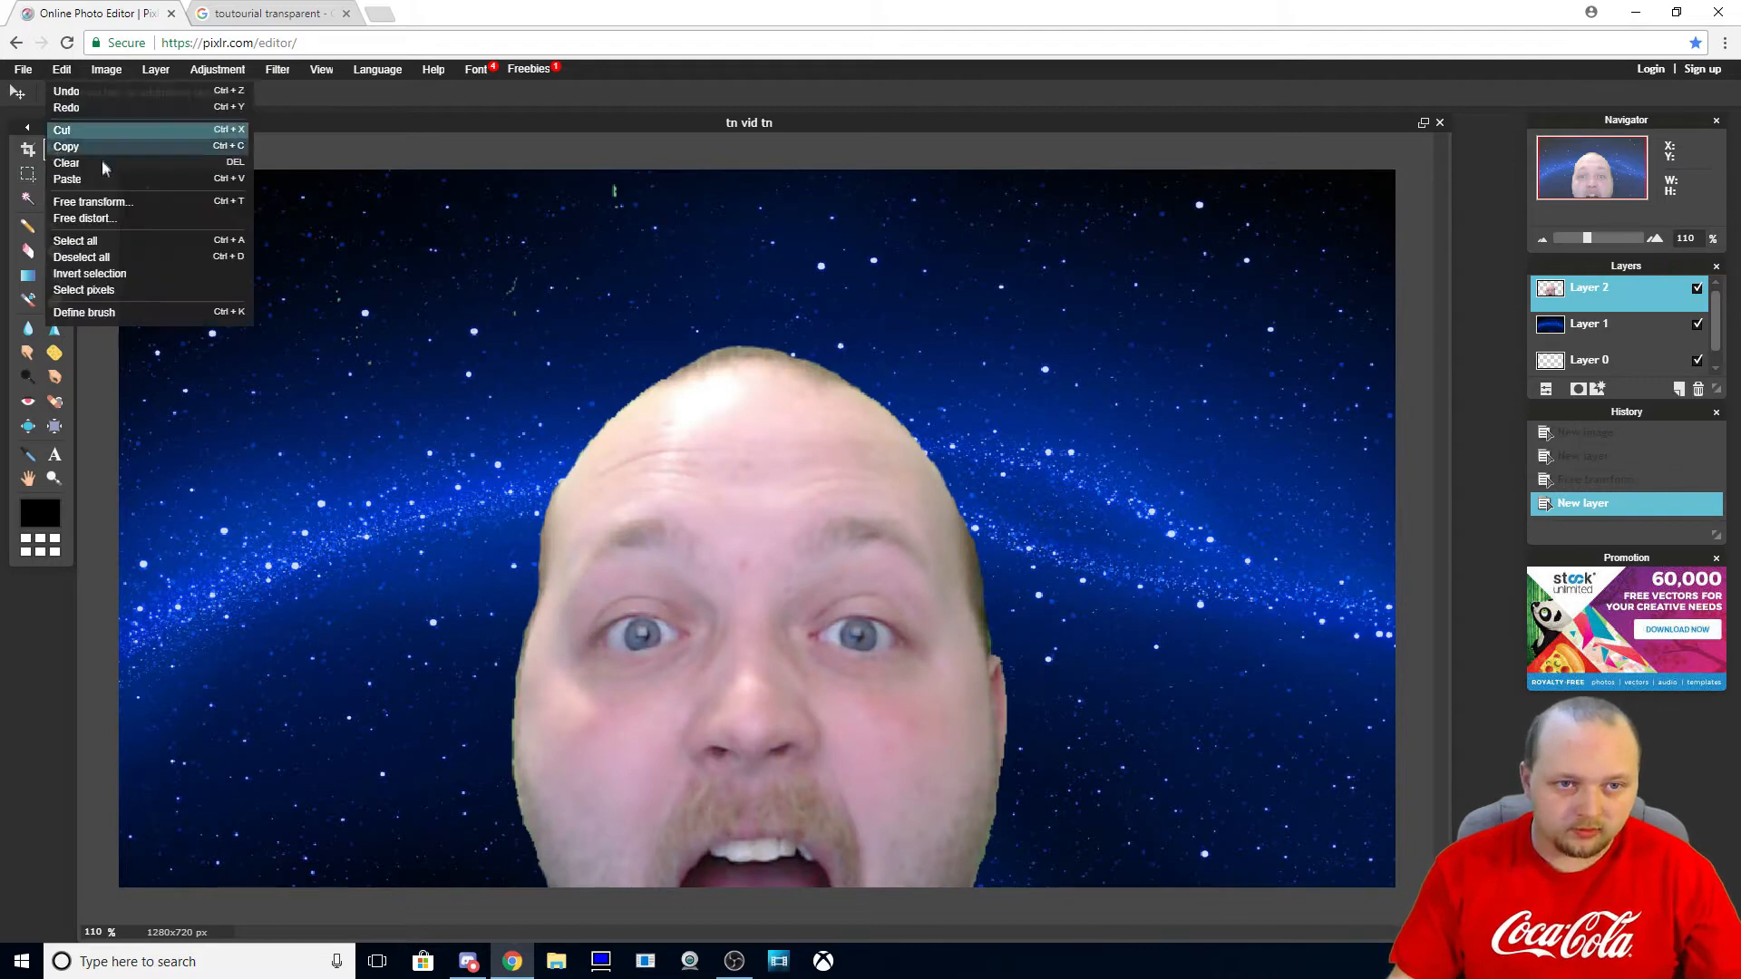
left_click(91, 206)
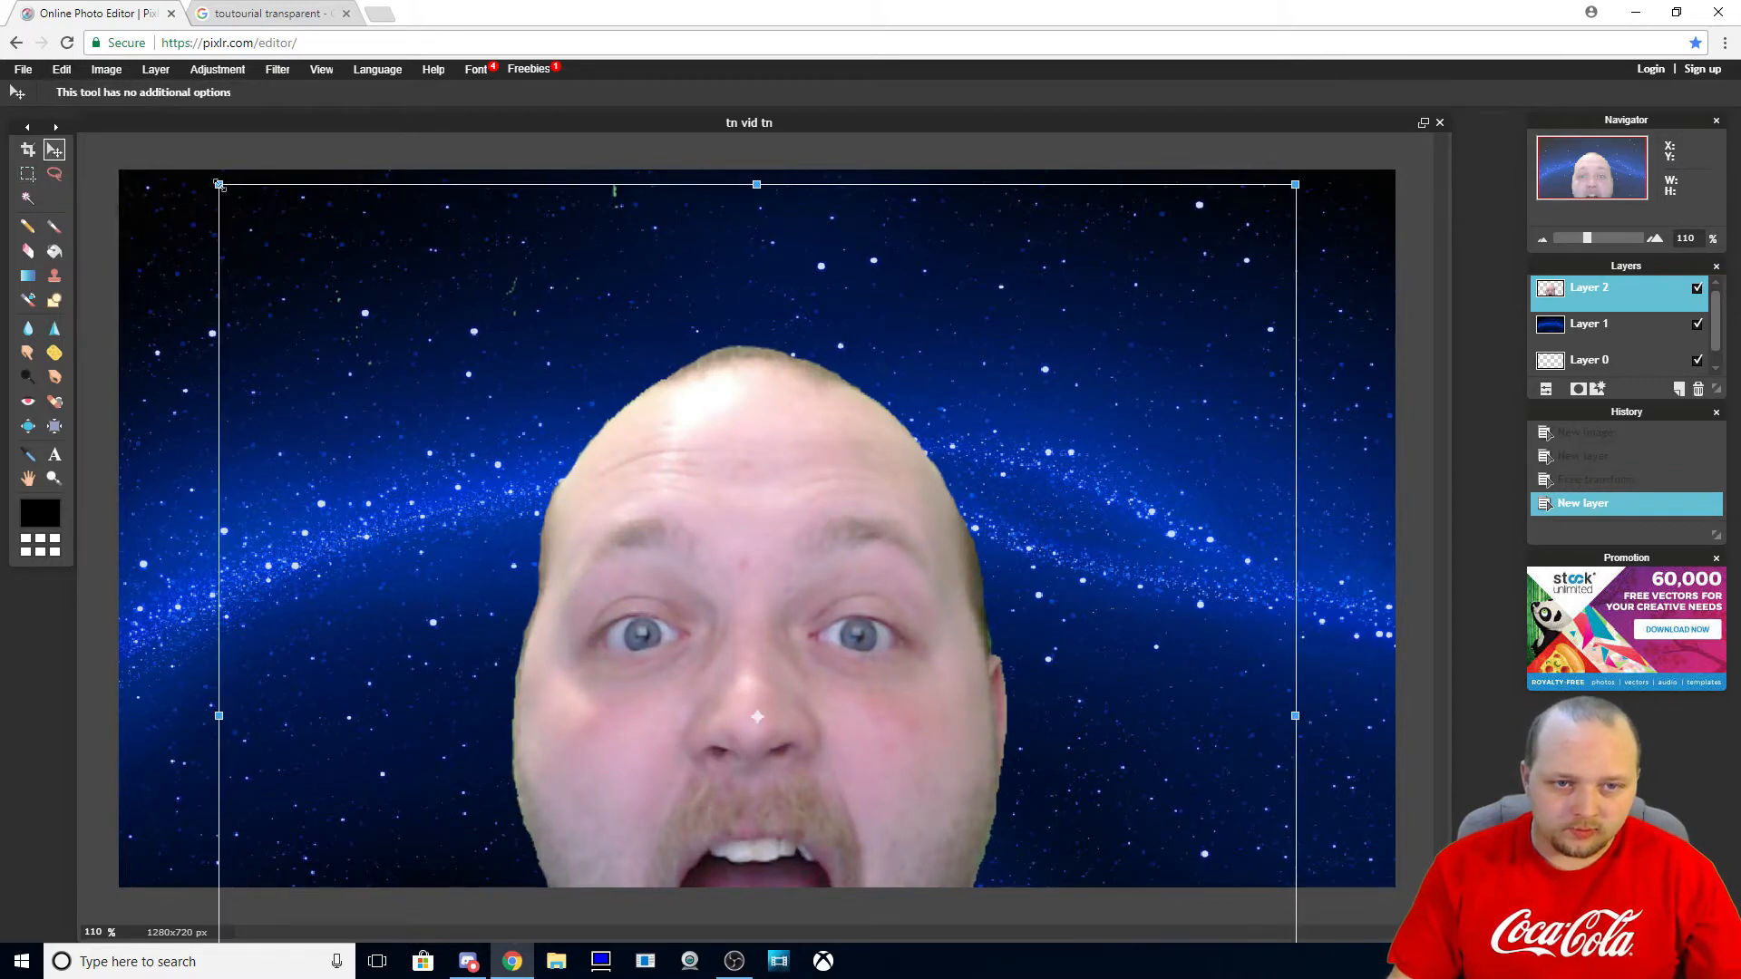
left_click_drag(219, 184, 453, 438)
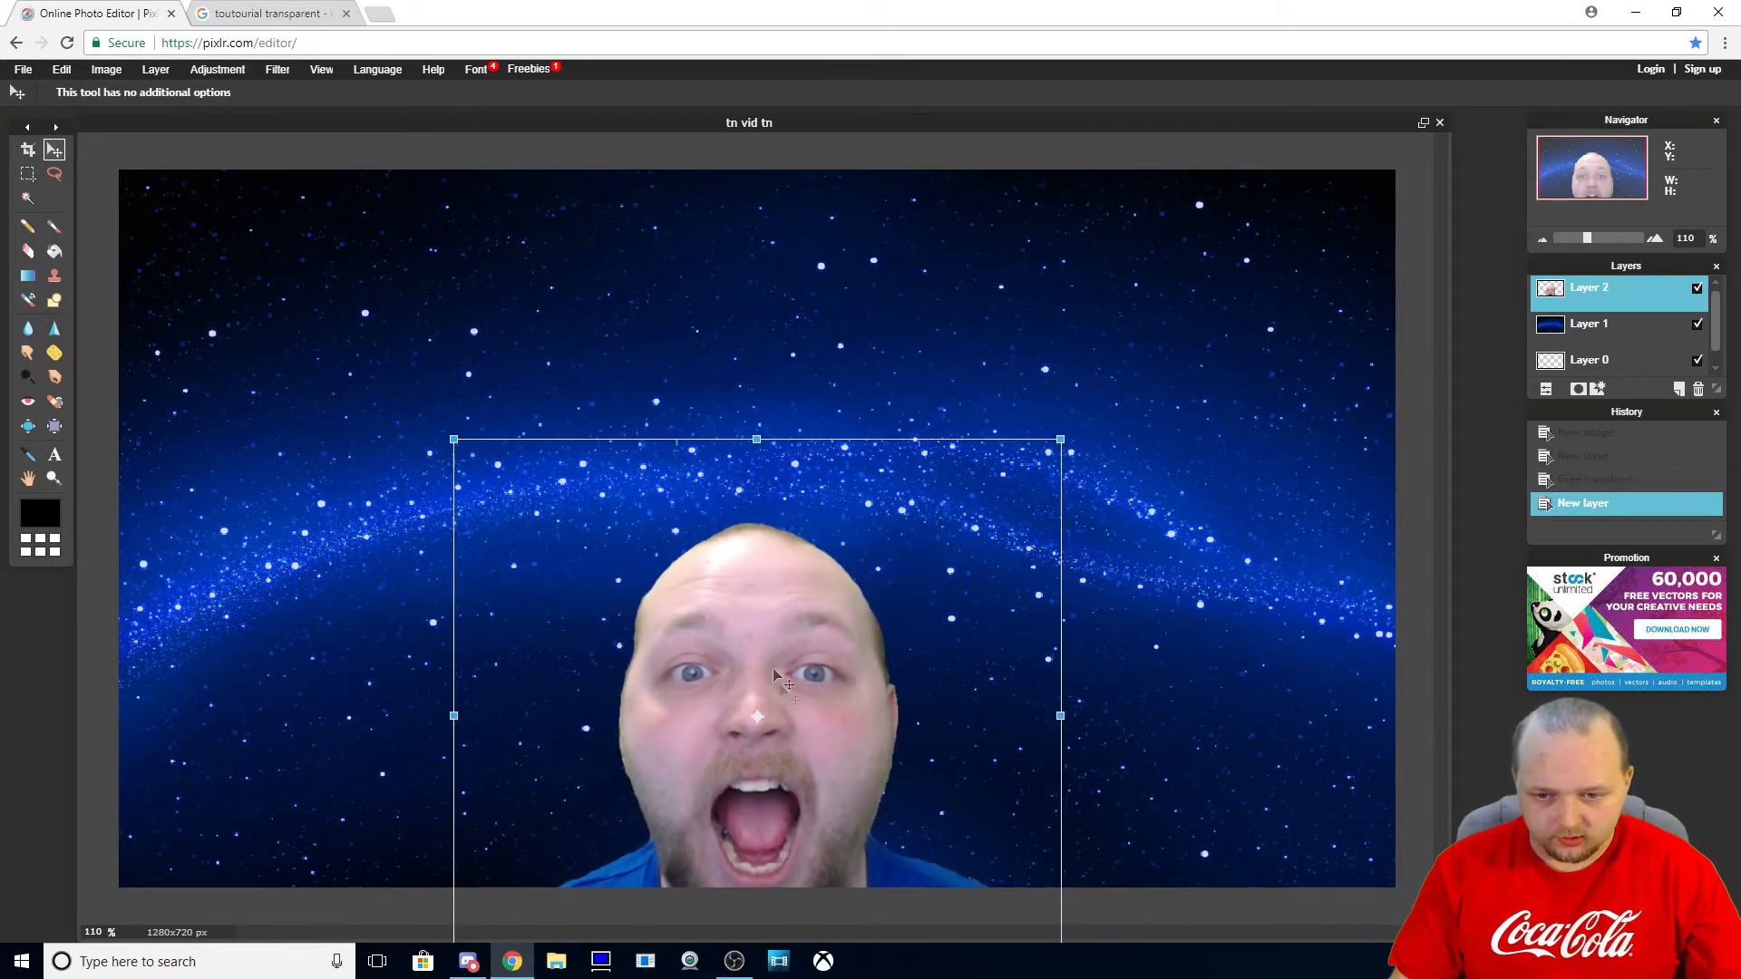
left_click_drag(774, 671, 418, 554)
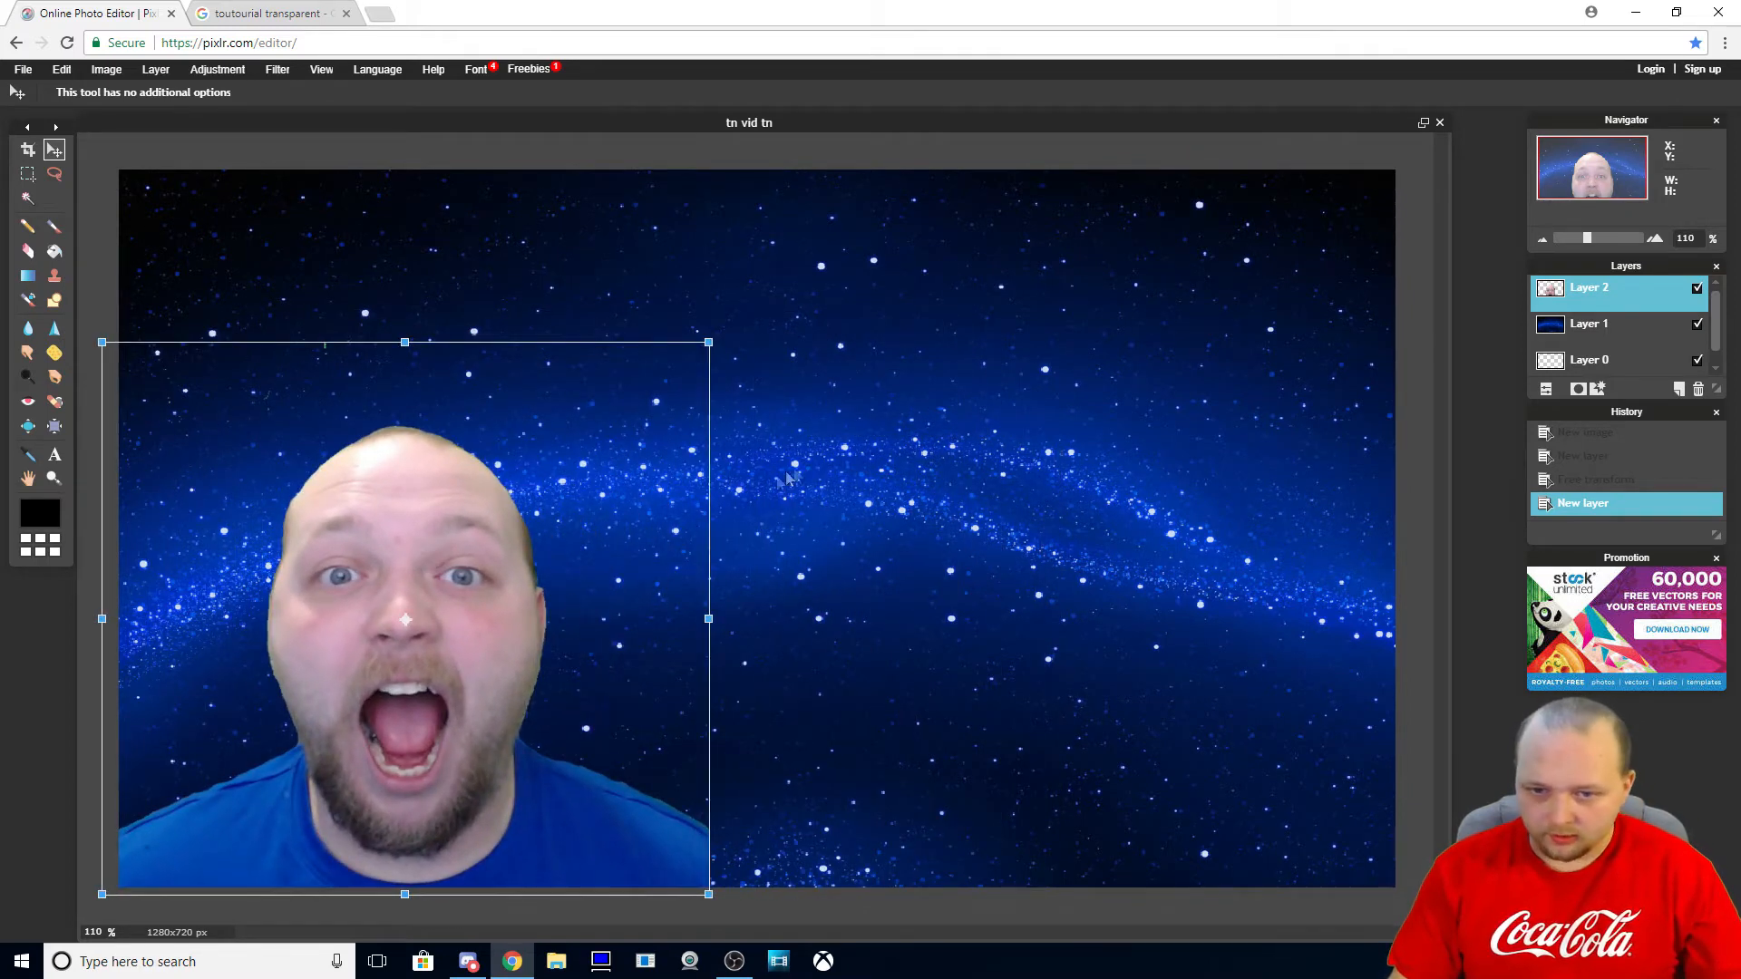
left_click_drag(543, 586, 628, 512)
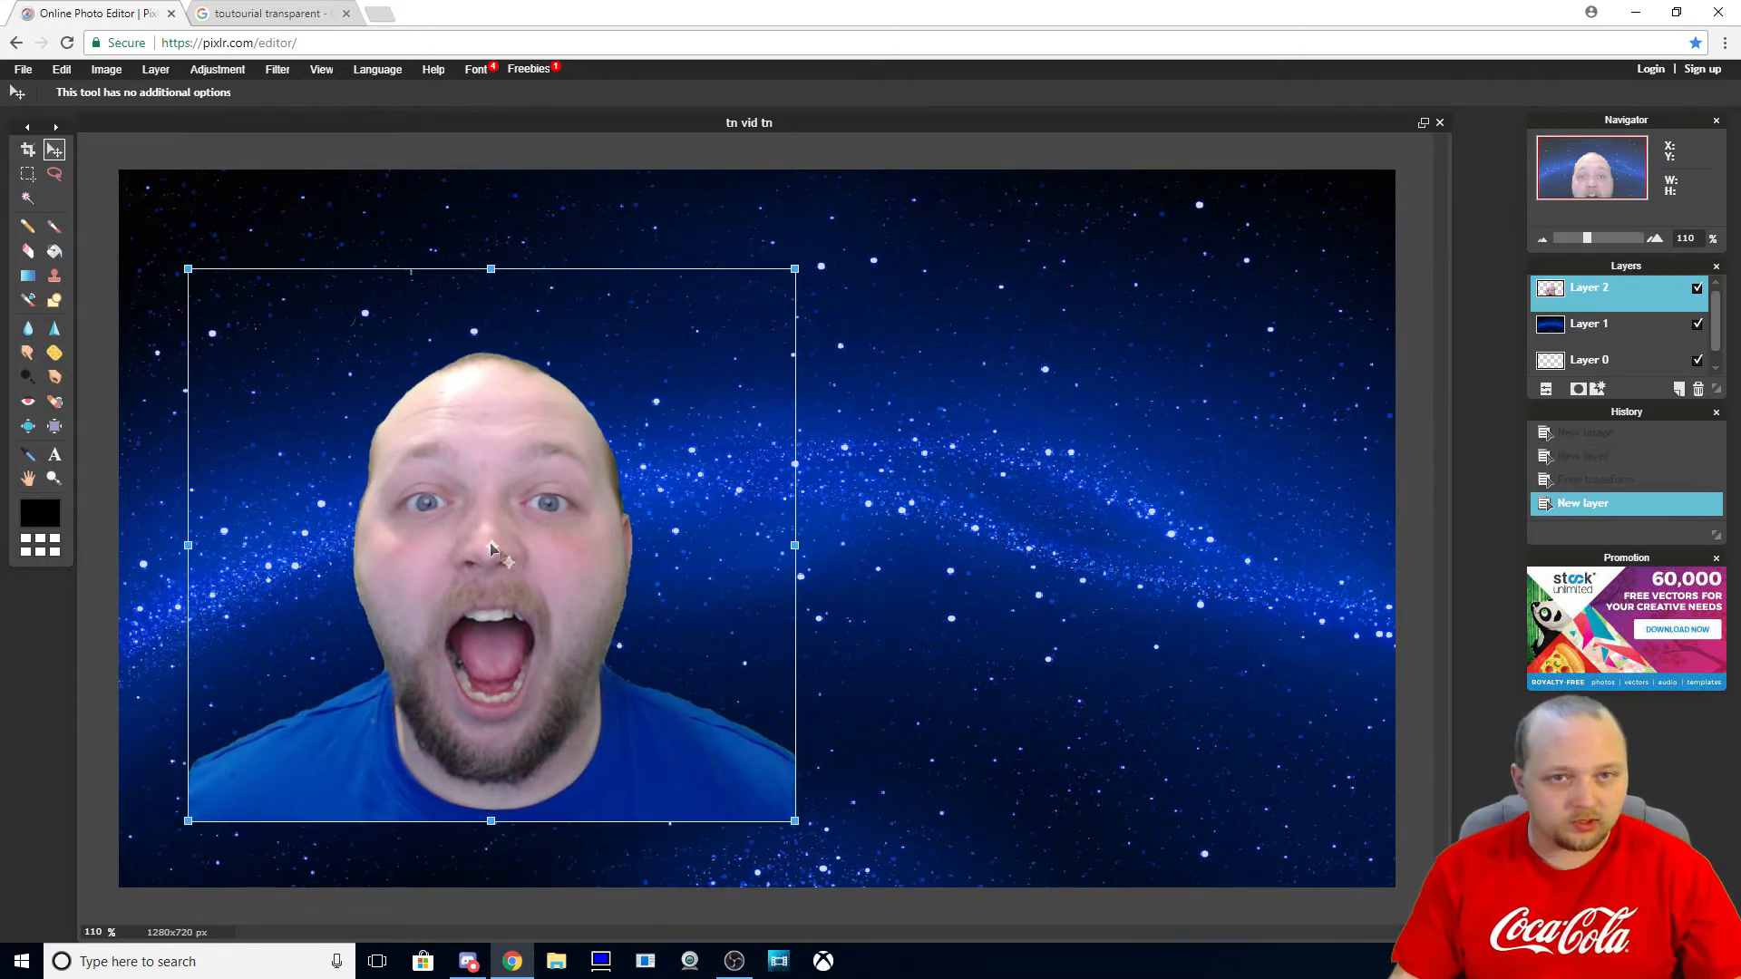
left_click(865, 618)
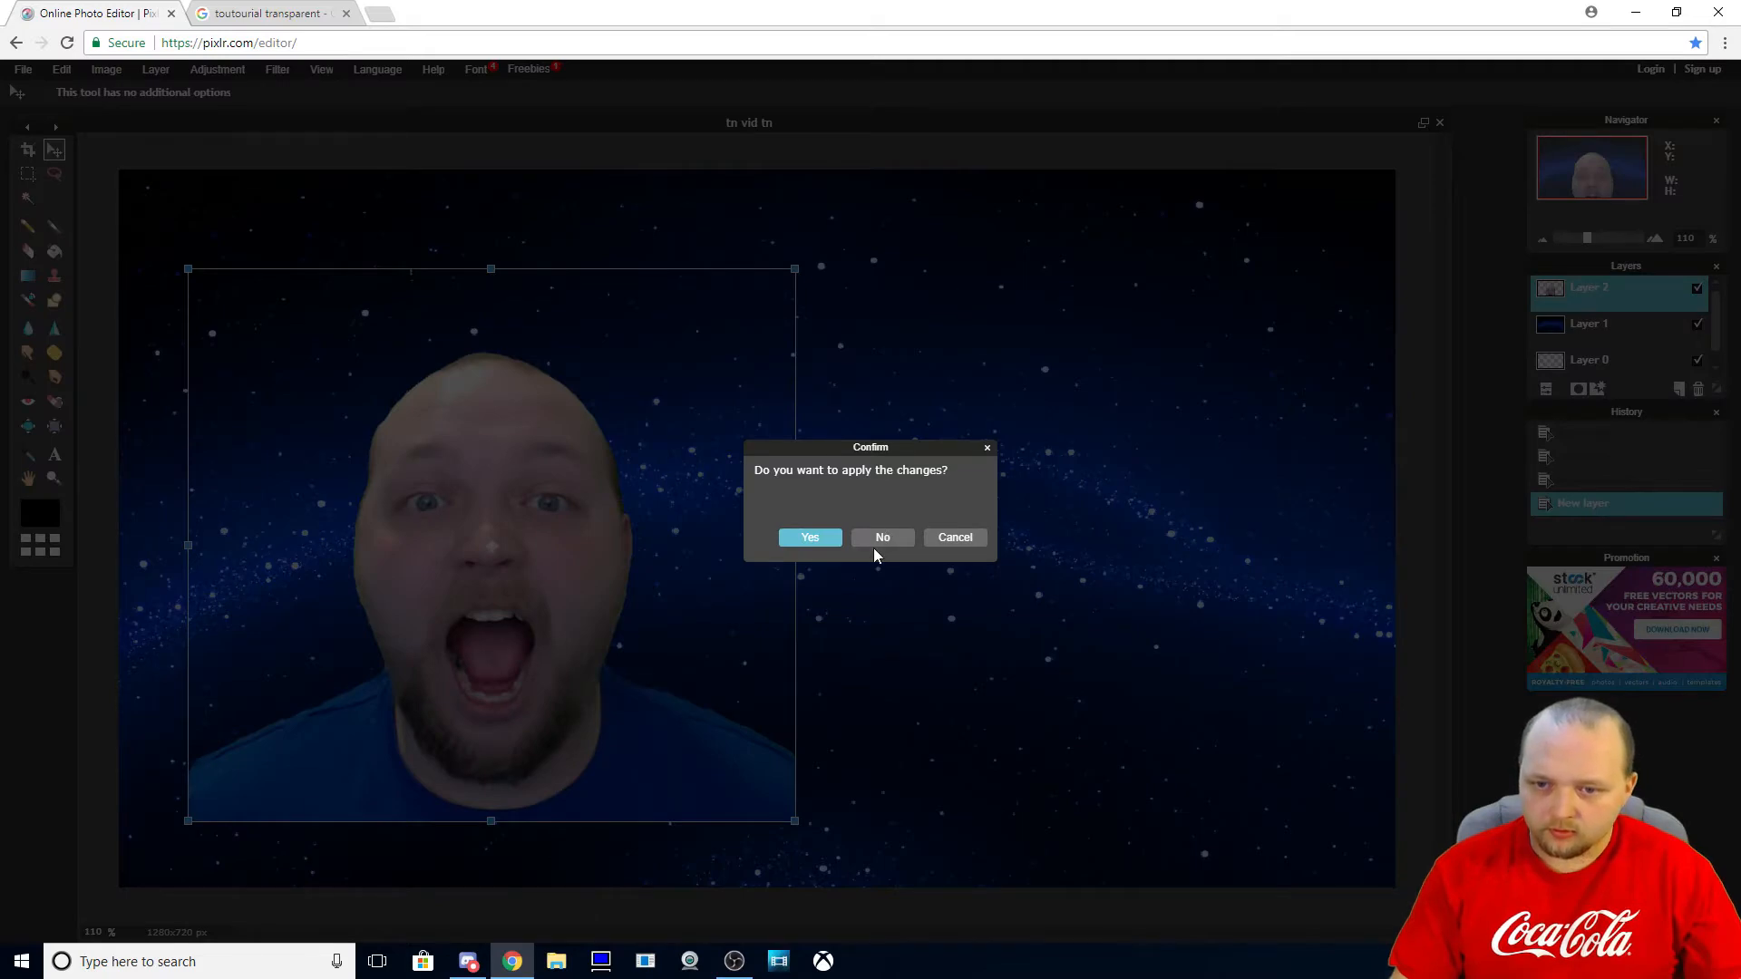
left_click(818, 536)
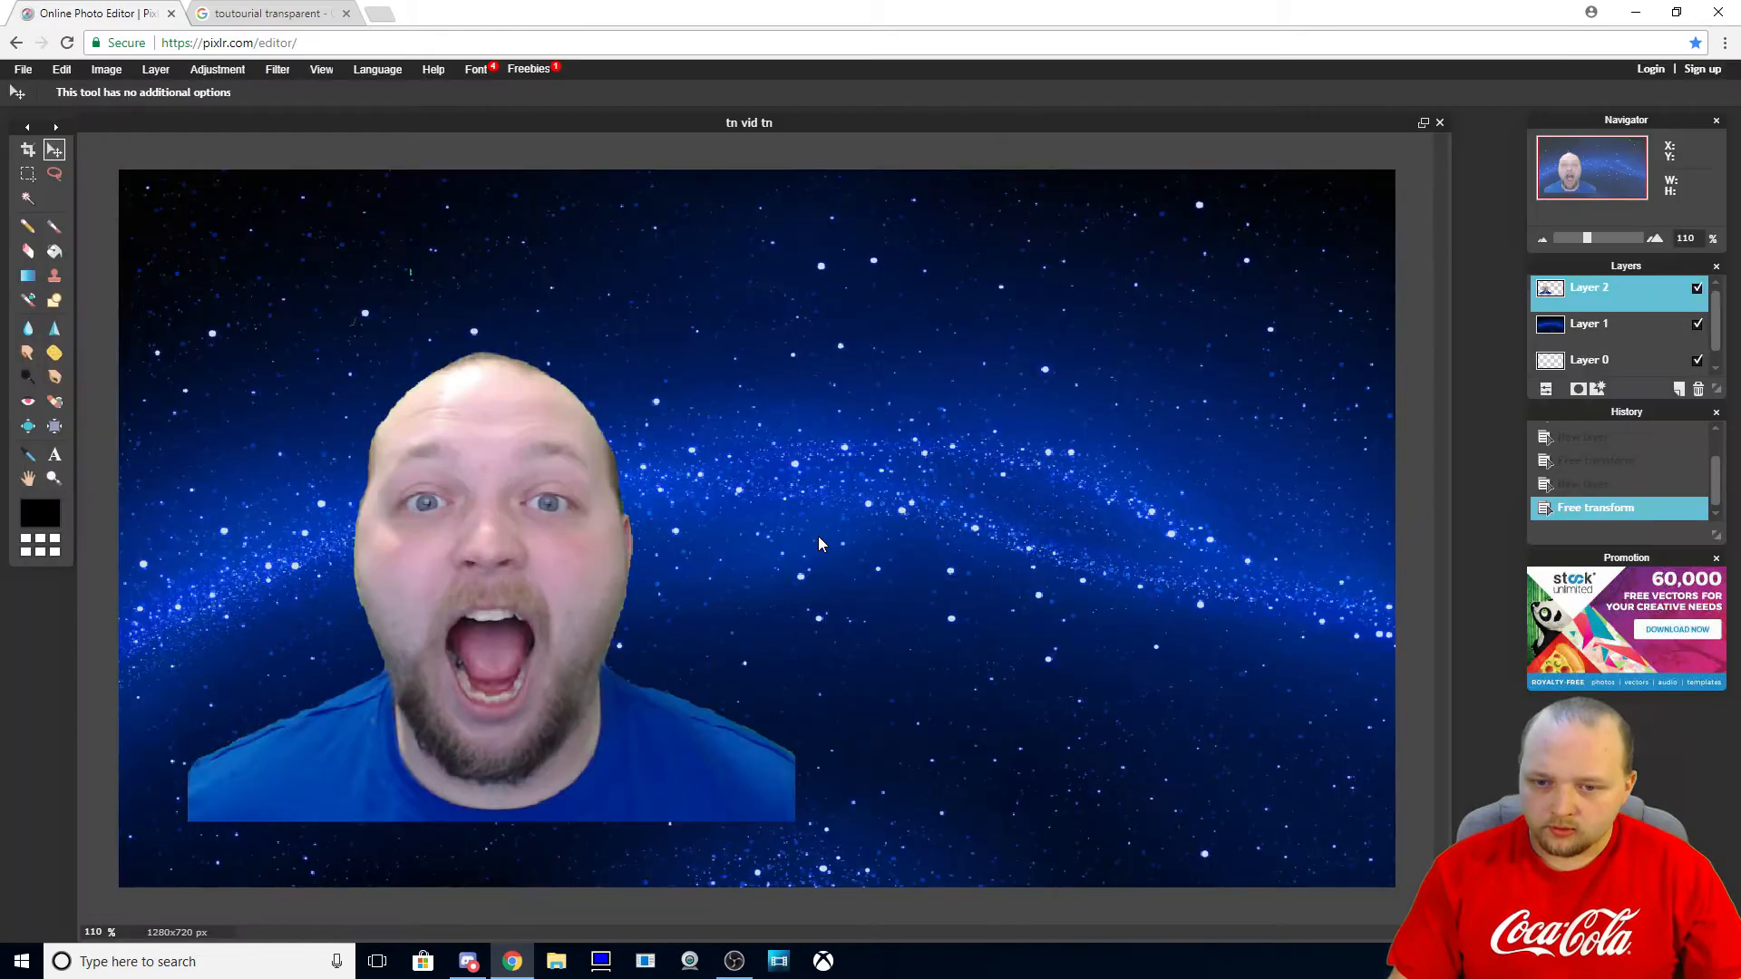
Hide Layer 2 and open the image Picture 8 from the Logitech Webcam pictures folder
left_click(1697, 290)
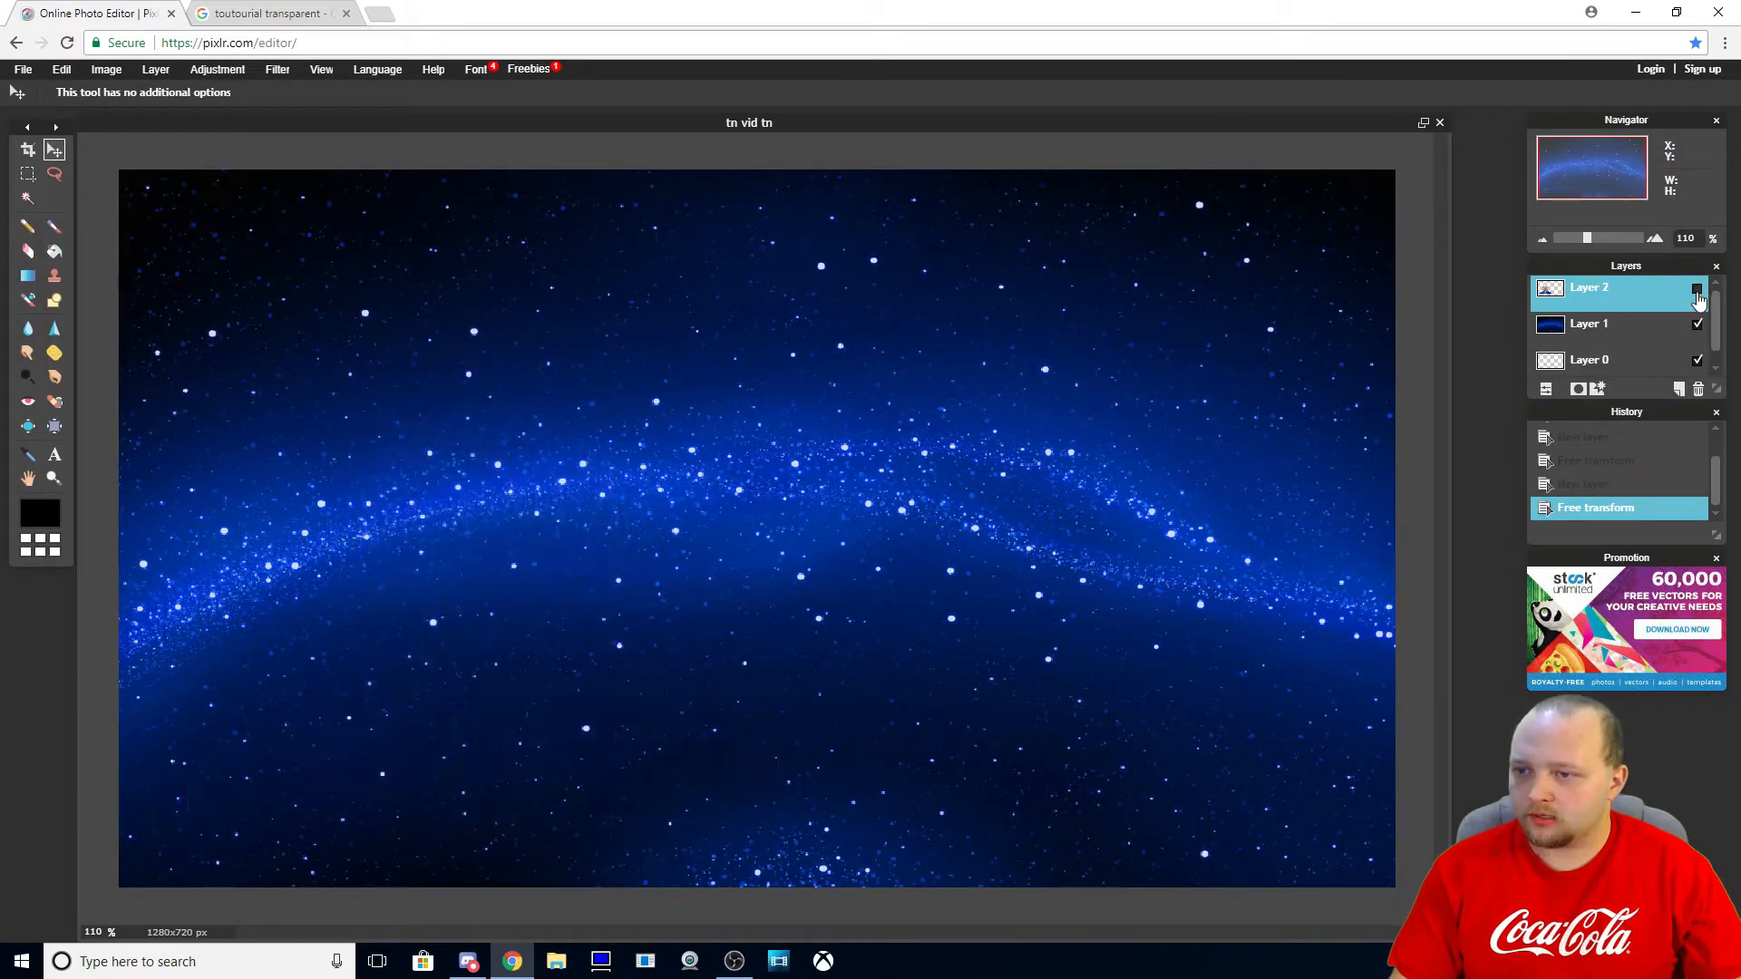
left_click(23, 71)
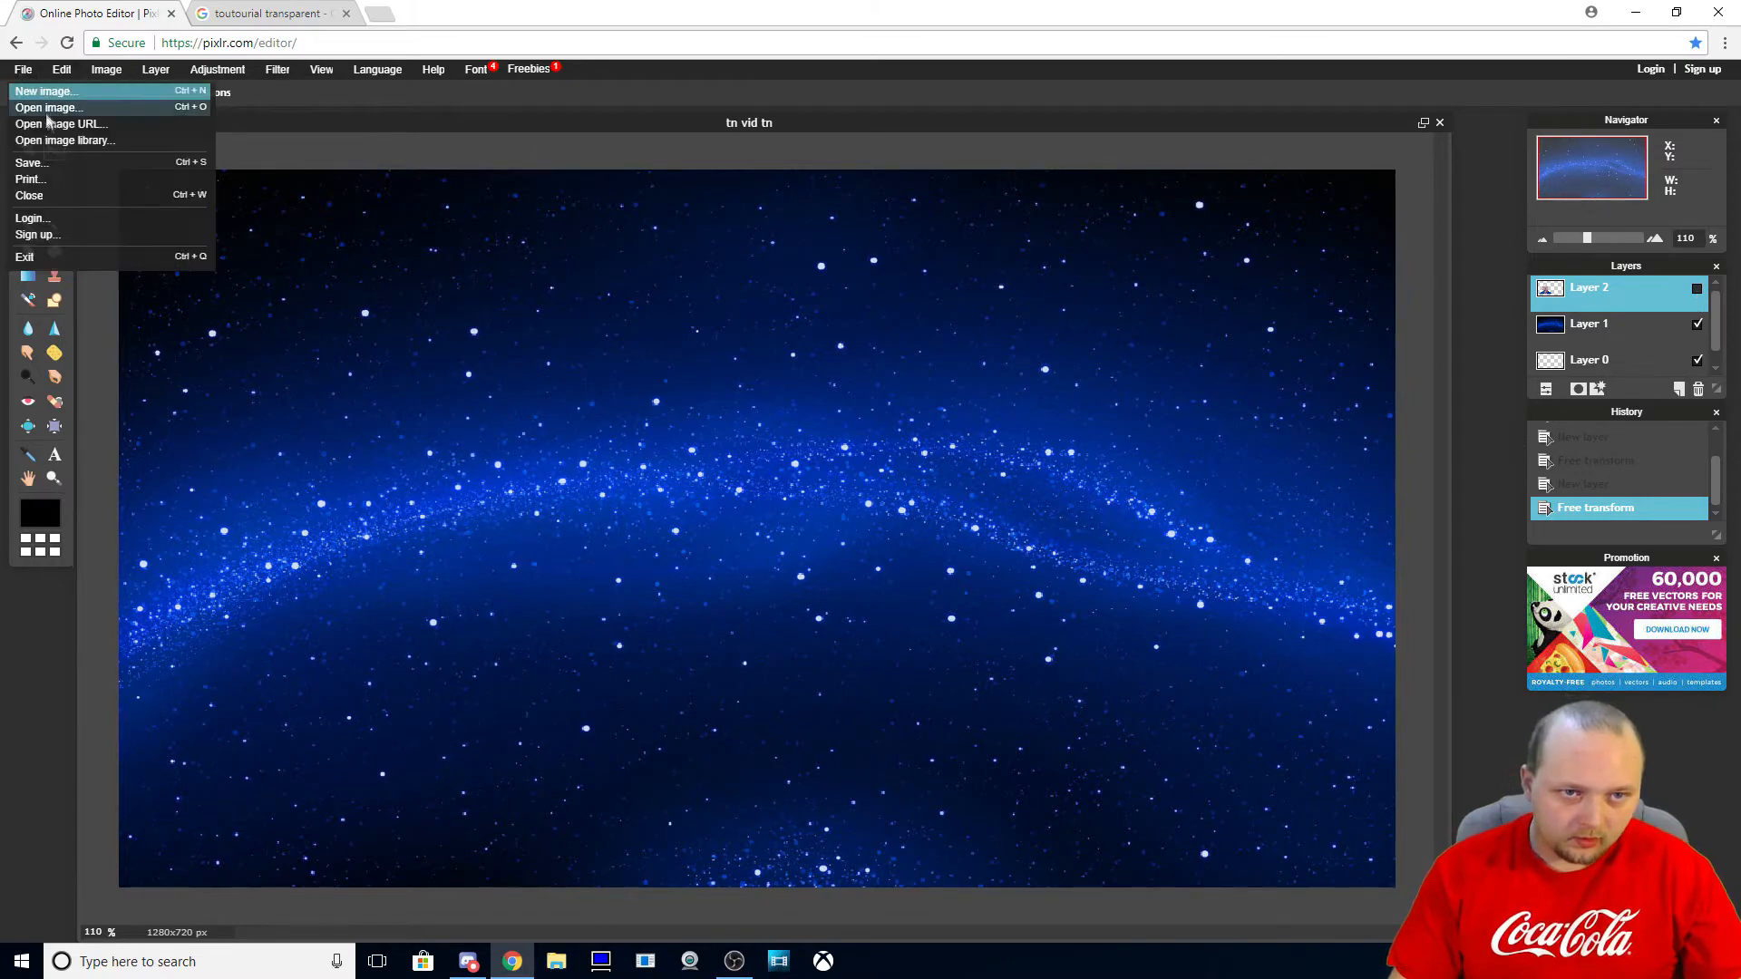
left_click(36, 109)
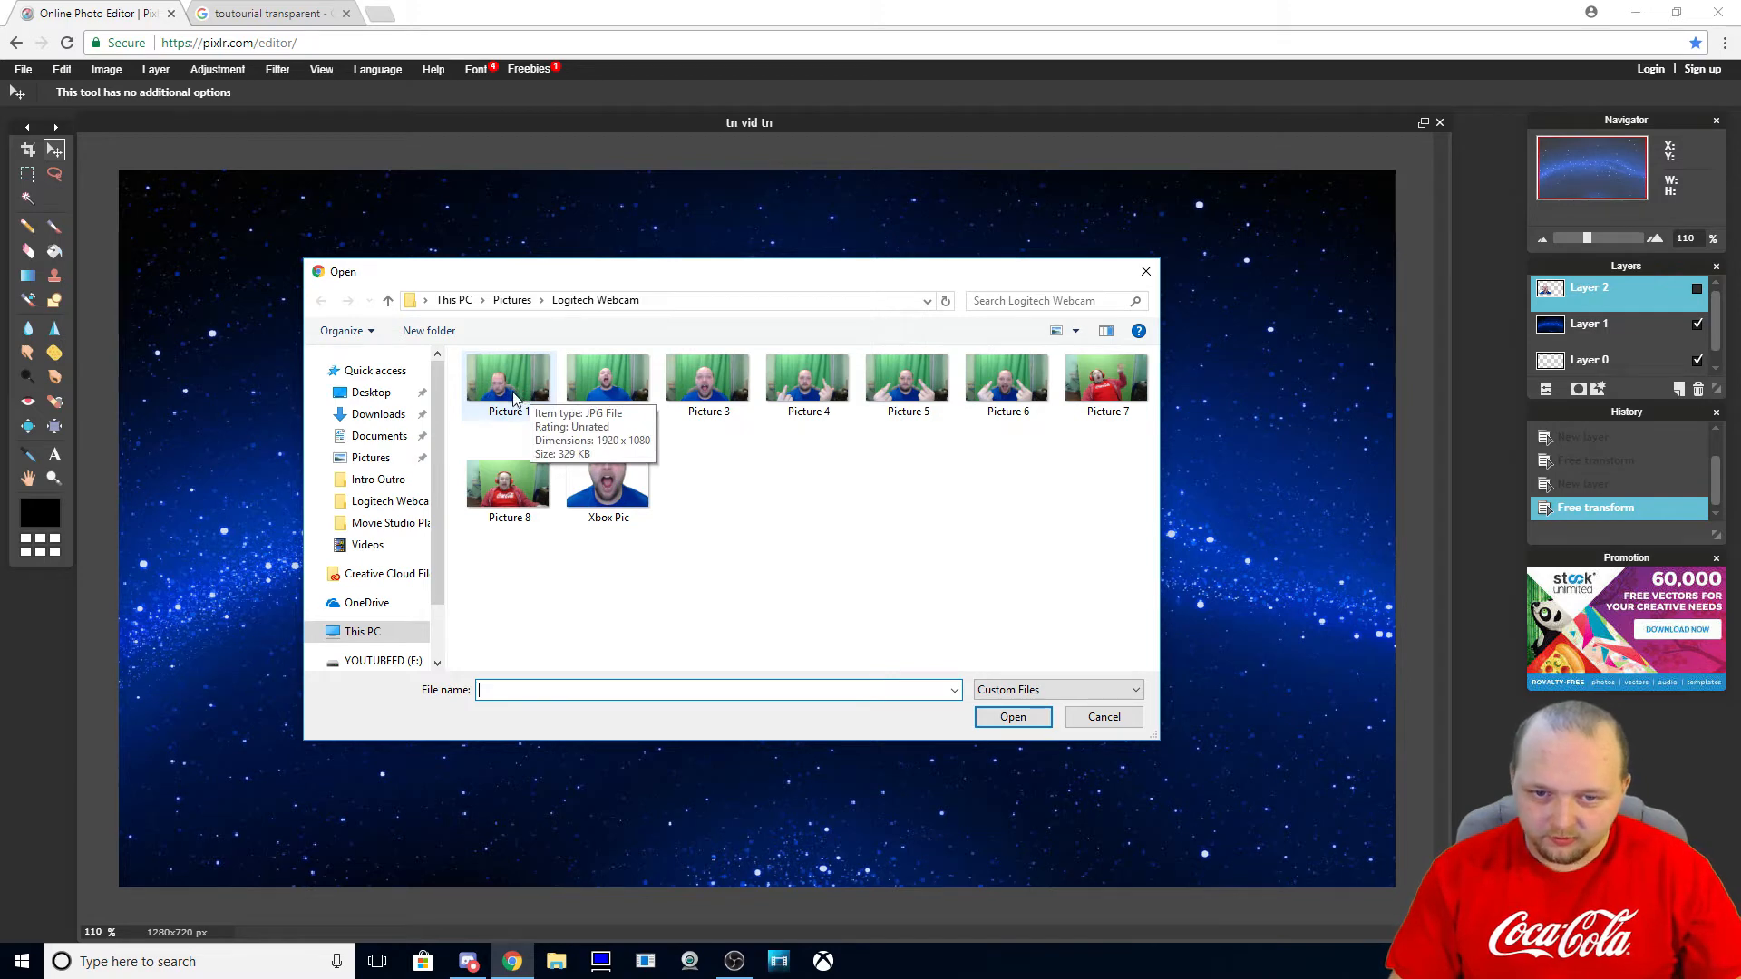
left_click(518, 496)
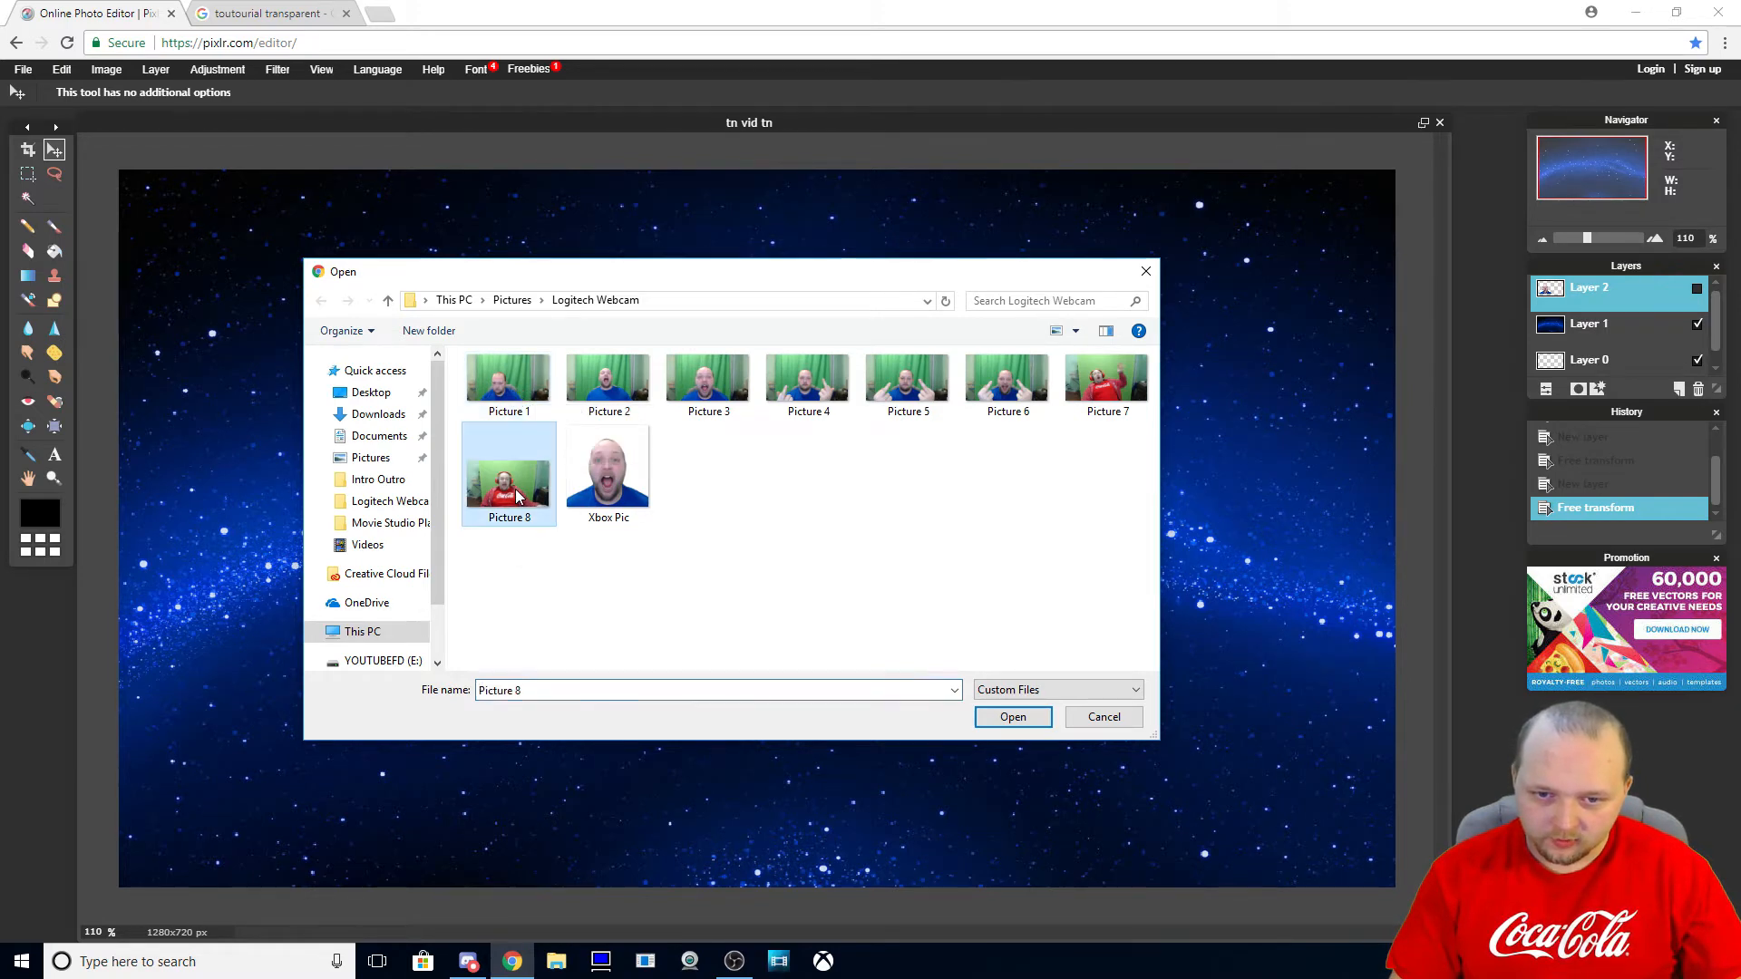
left_click(1014, 718)
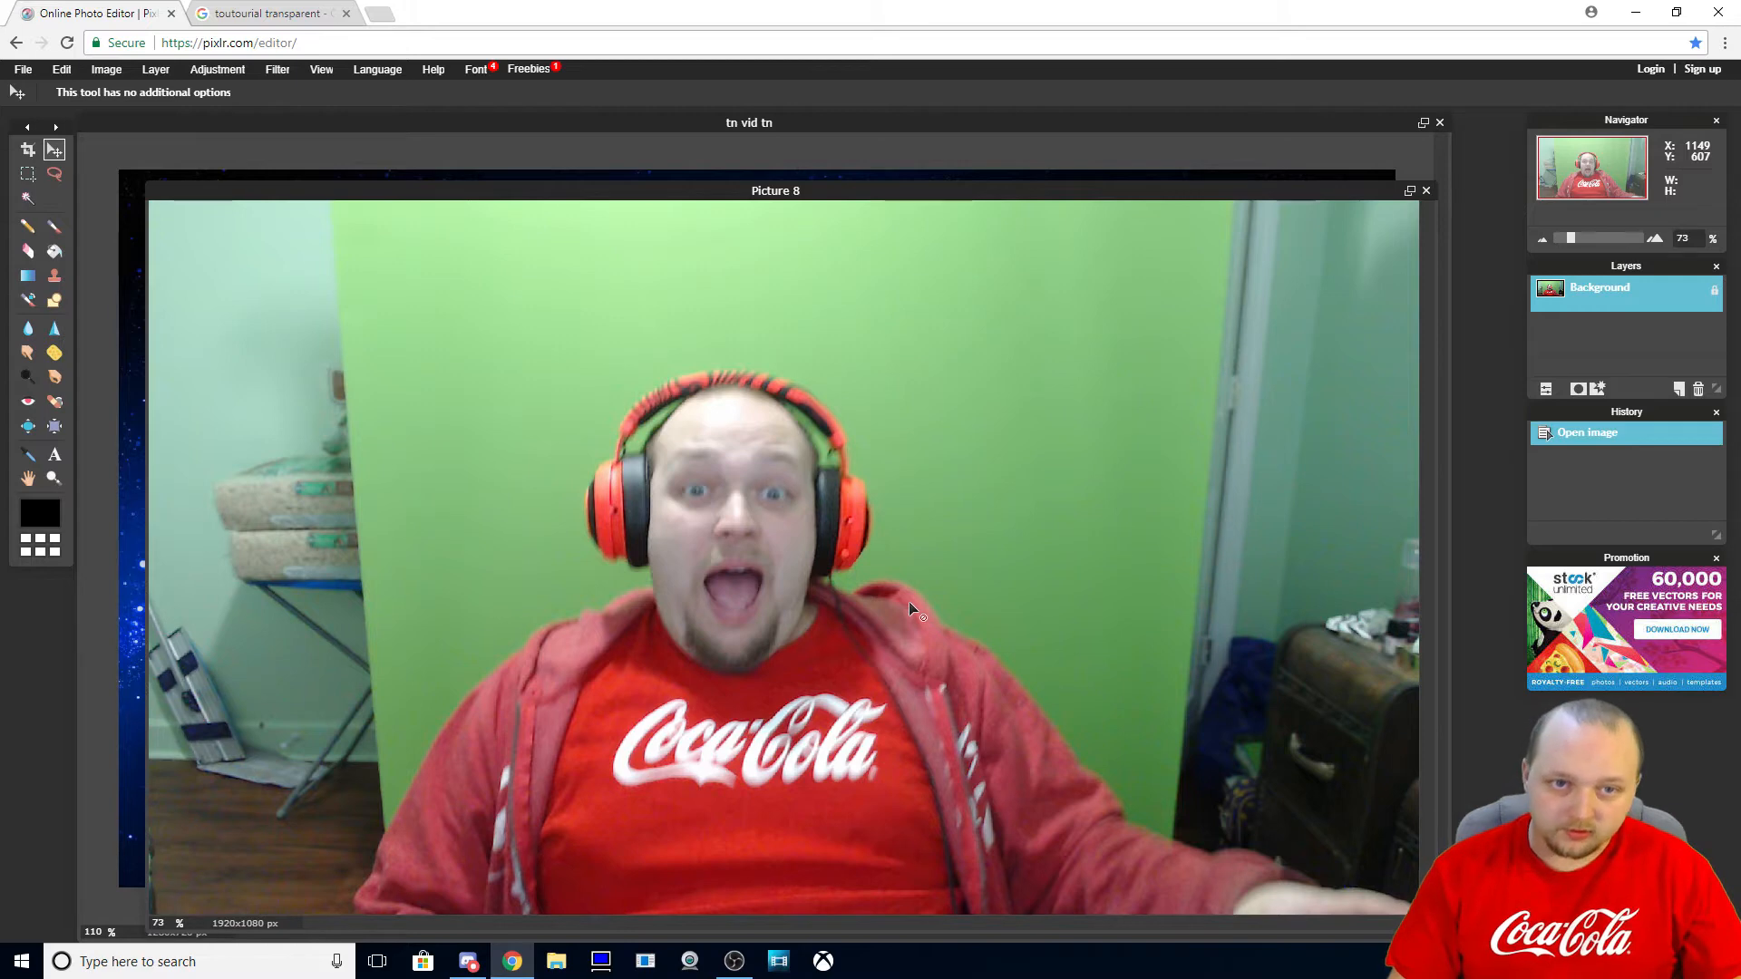
Copy the whole Picture 8 image and paste it into tn vid tn as a new layer
key("ctrl+a")
key("ctrl+c")
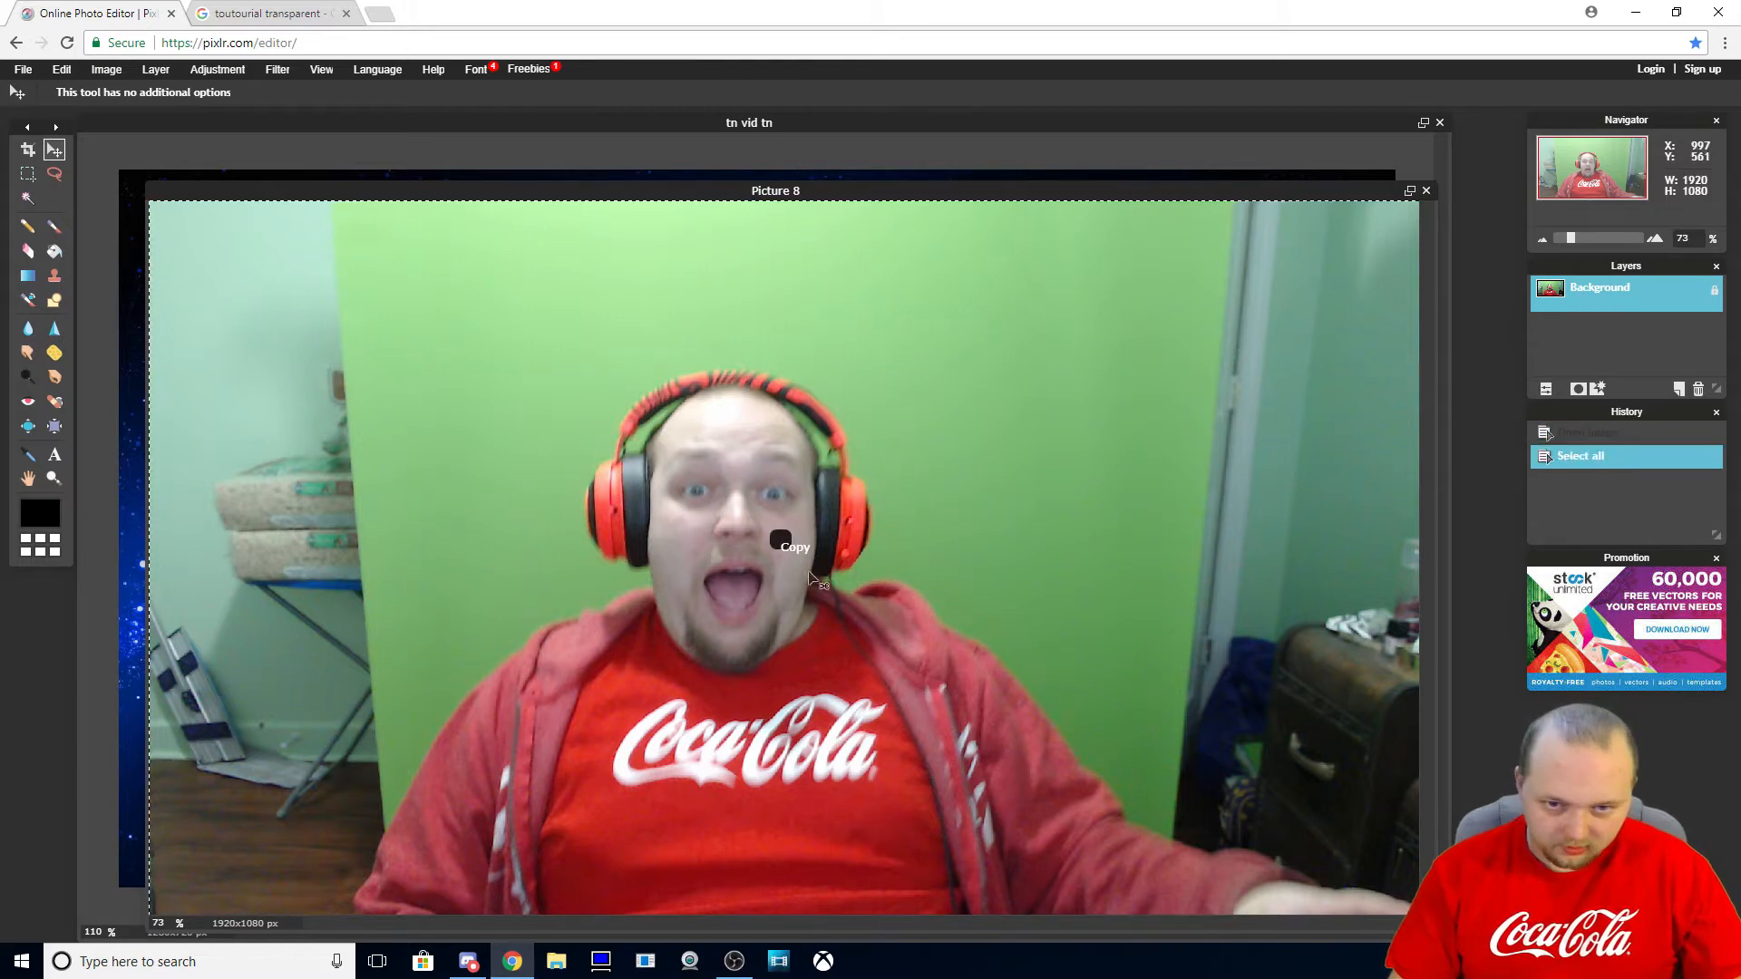
left_click(136, 276)
key("ctrl+v")
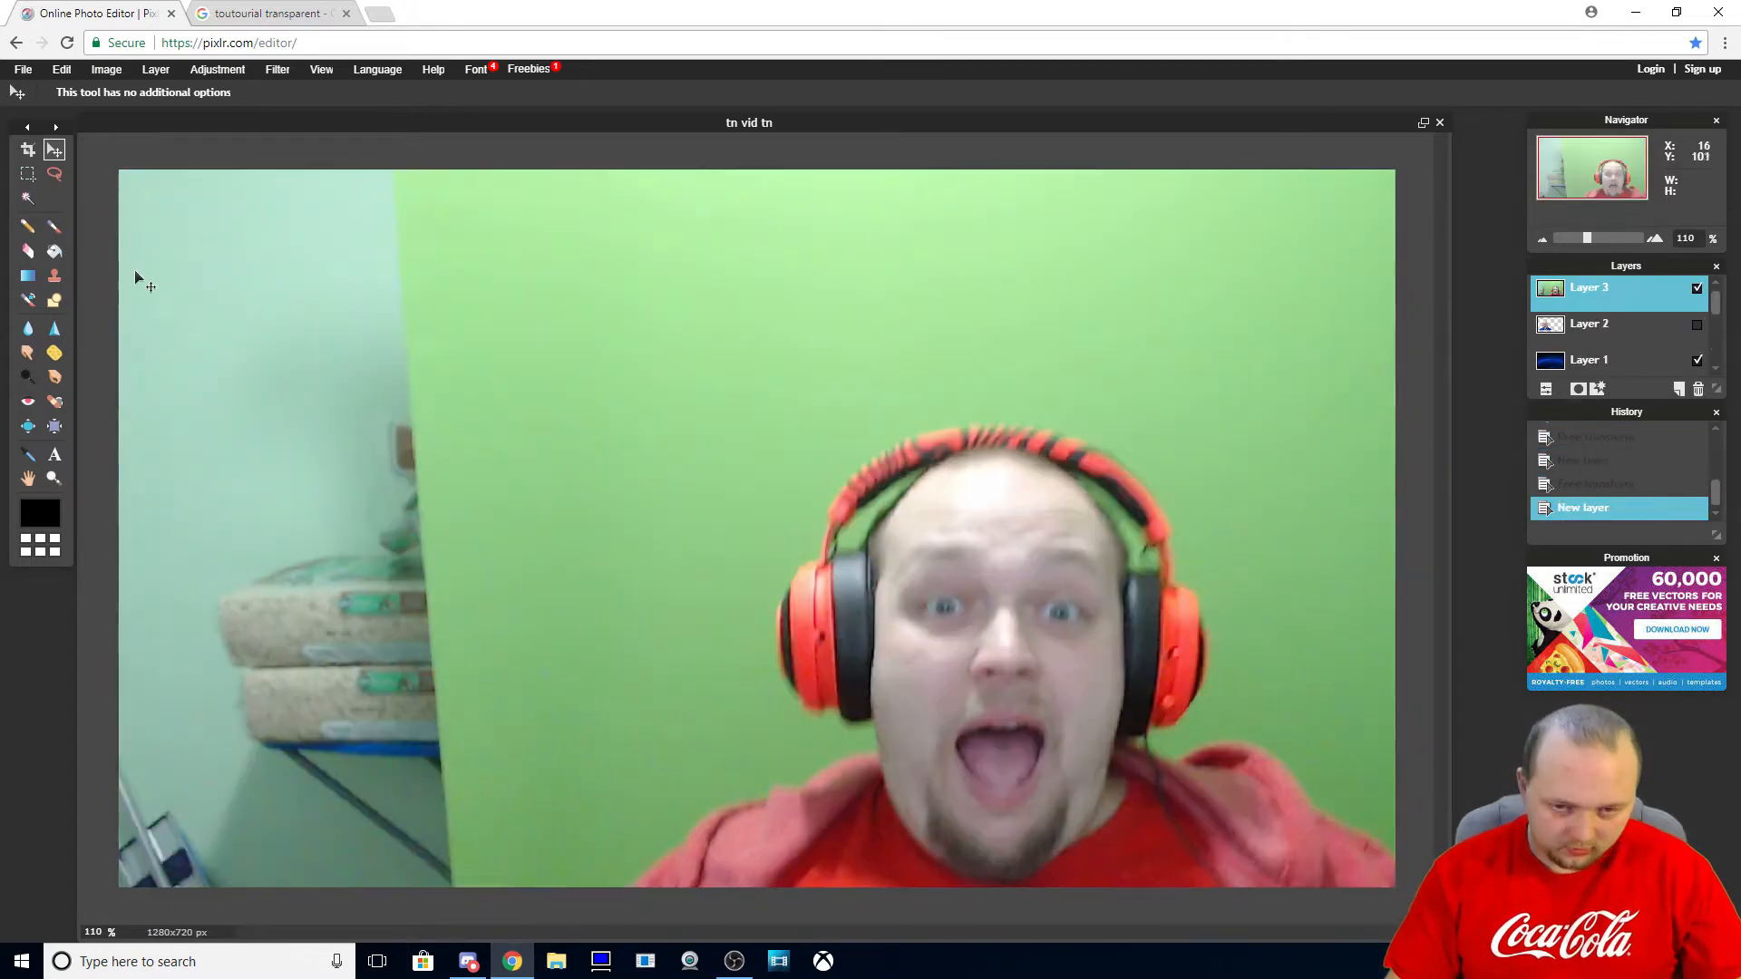
Free transform the pasted webcam photo so the whole picture fits inside the canvas, and apply the transform
left_click(58, 70)
left_click(94, 204)
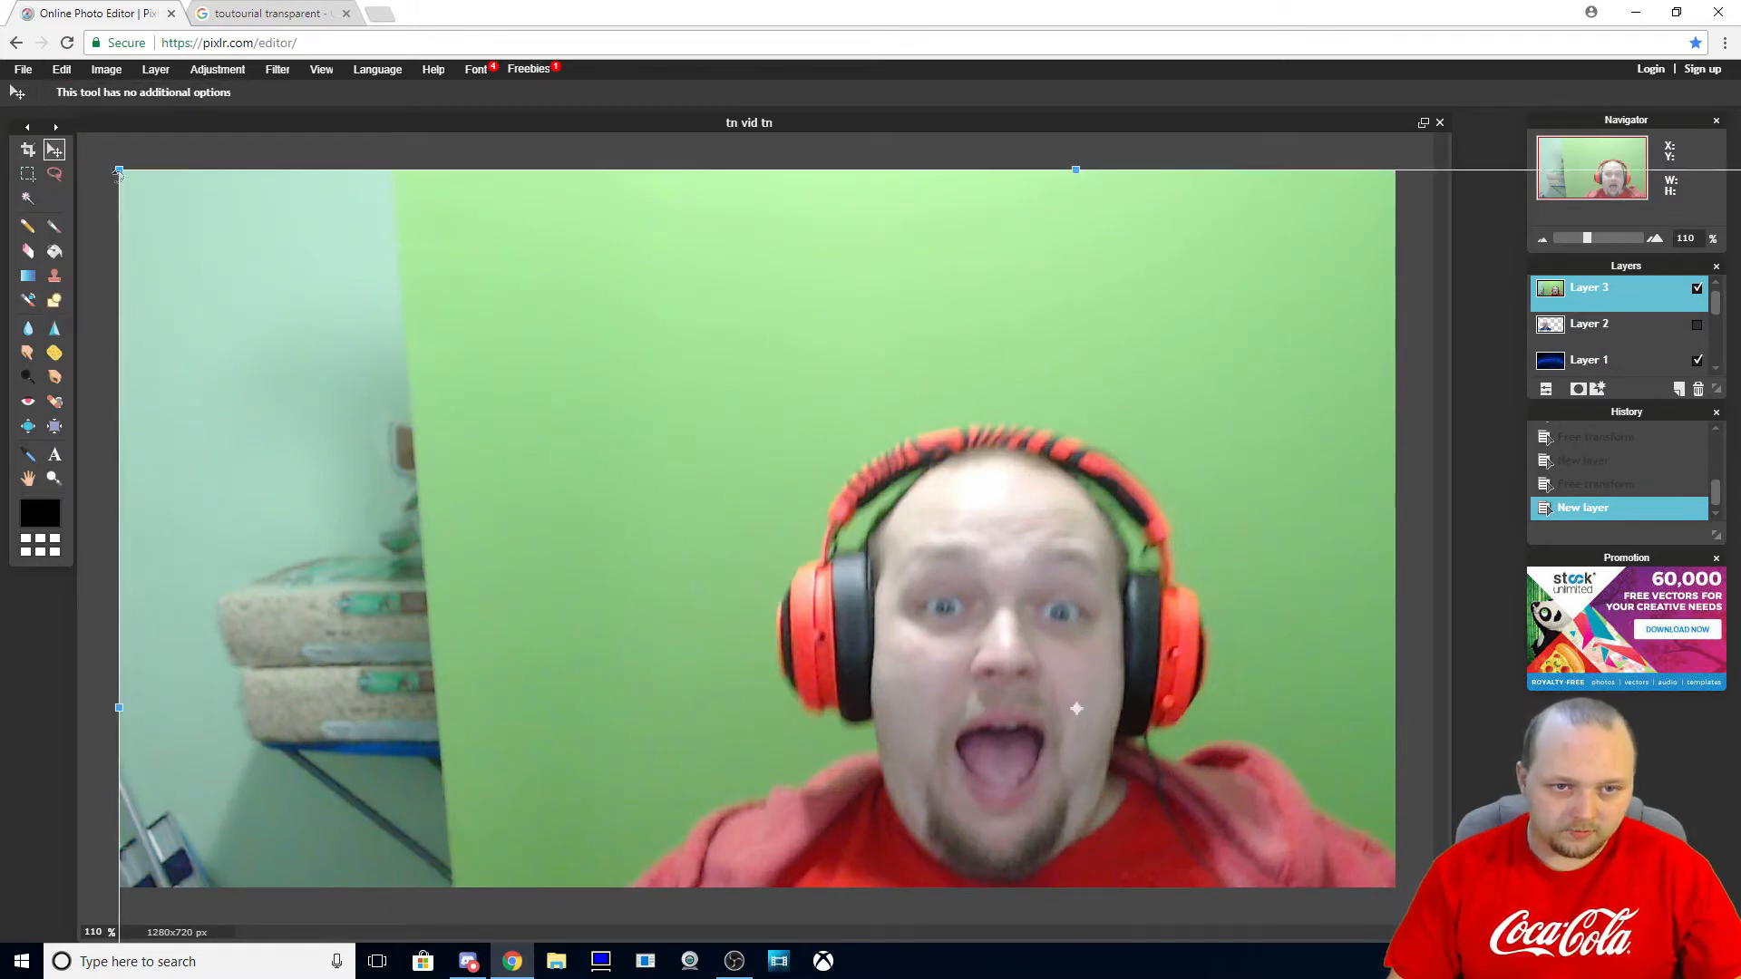
left_click_drag(115, 166, 515, 389)
left_click_drag(679, 476, 379, 295)
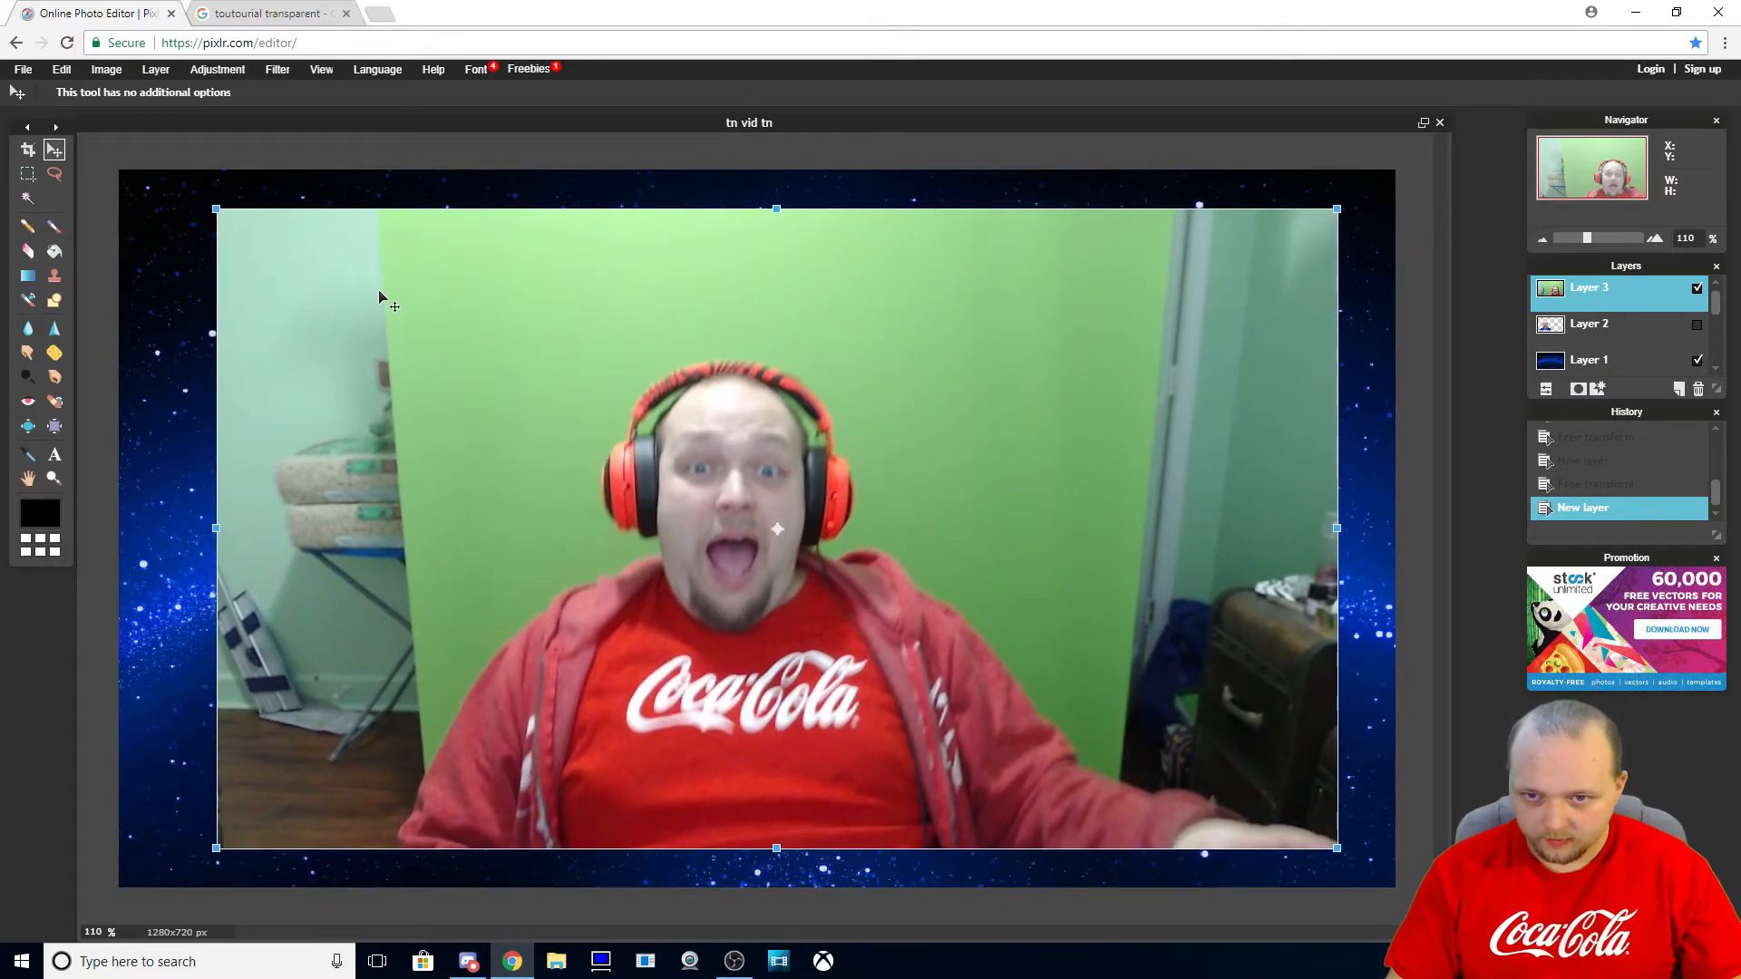
left_click(194, 417)
left_click(812, 538)
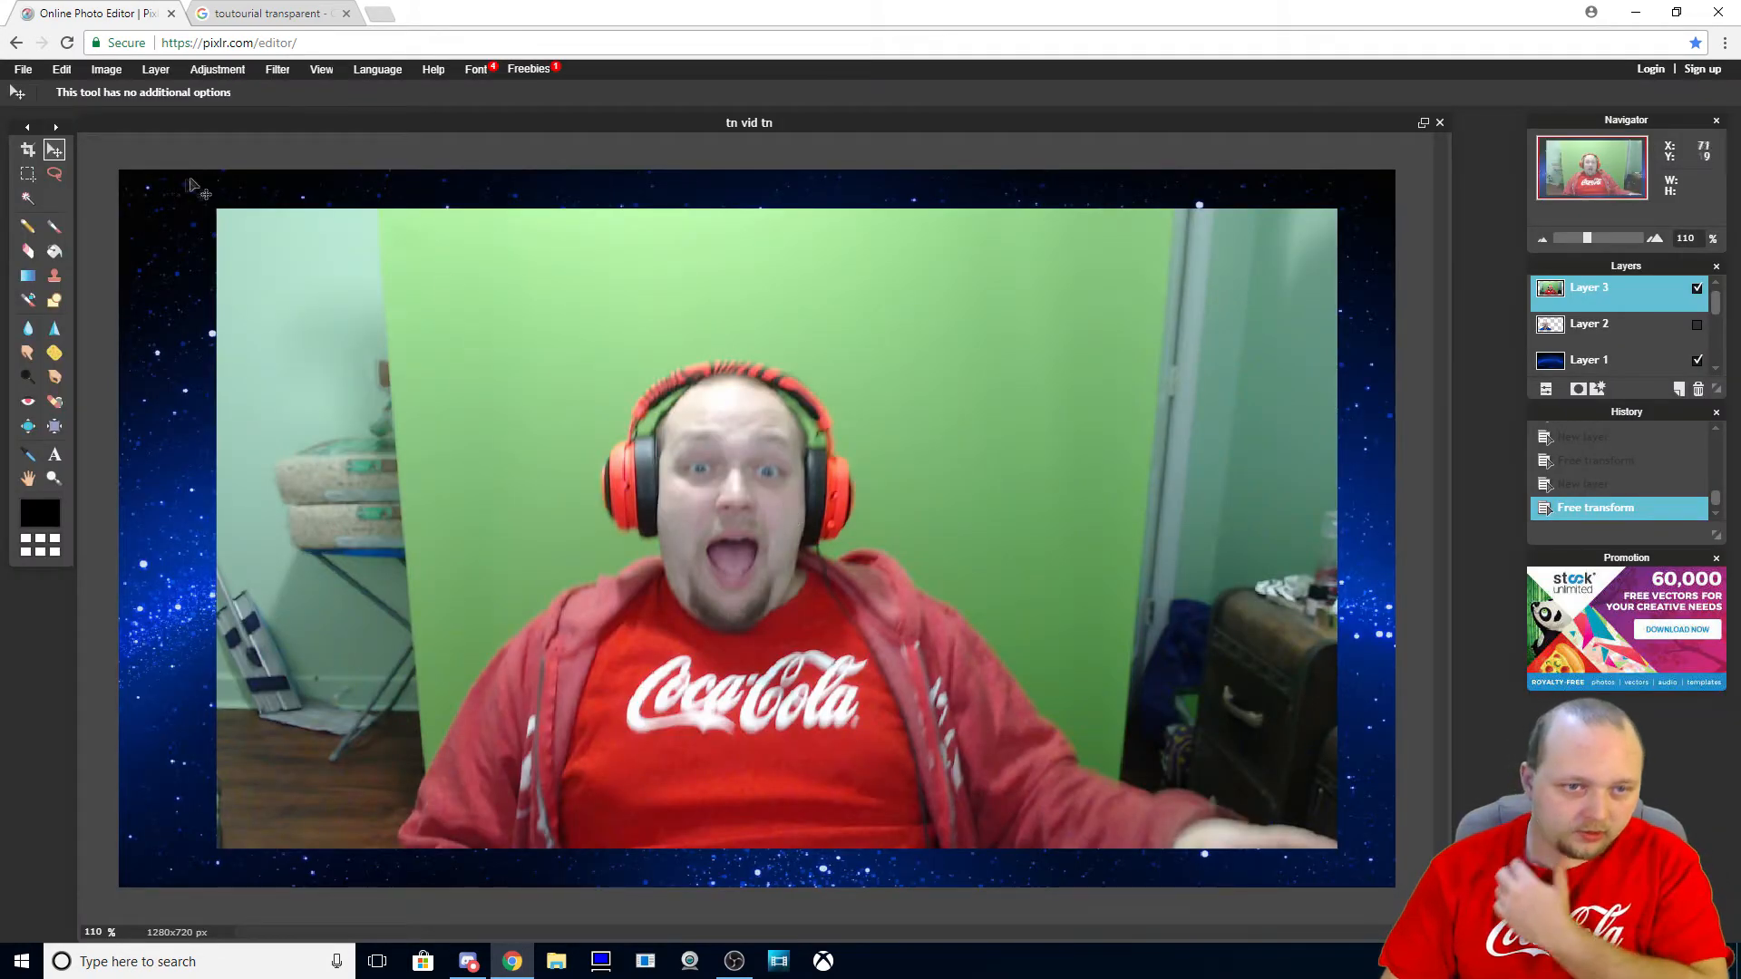
Select the man with headphones by tracing his outline with the Lasso tool in polygonal mode, feather 0
left_click(54, 173)
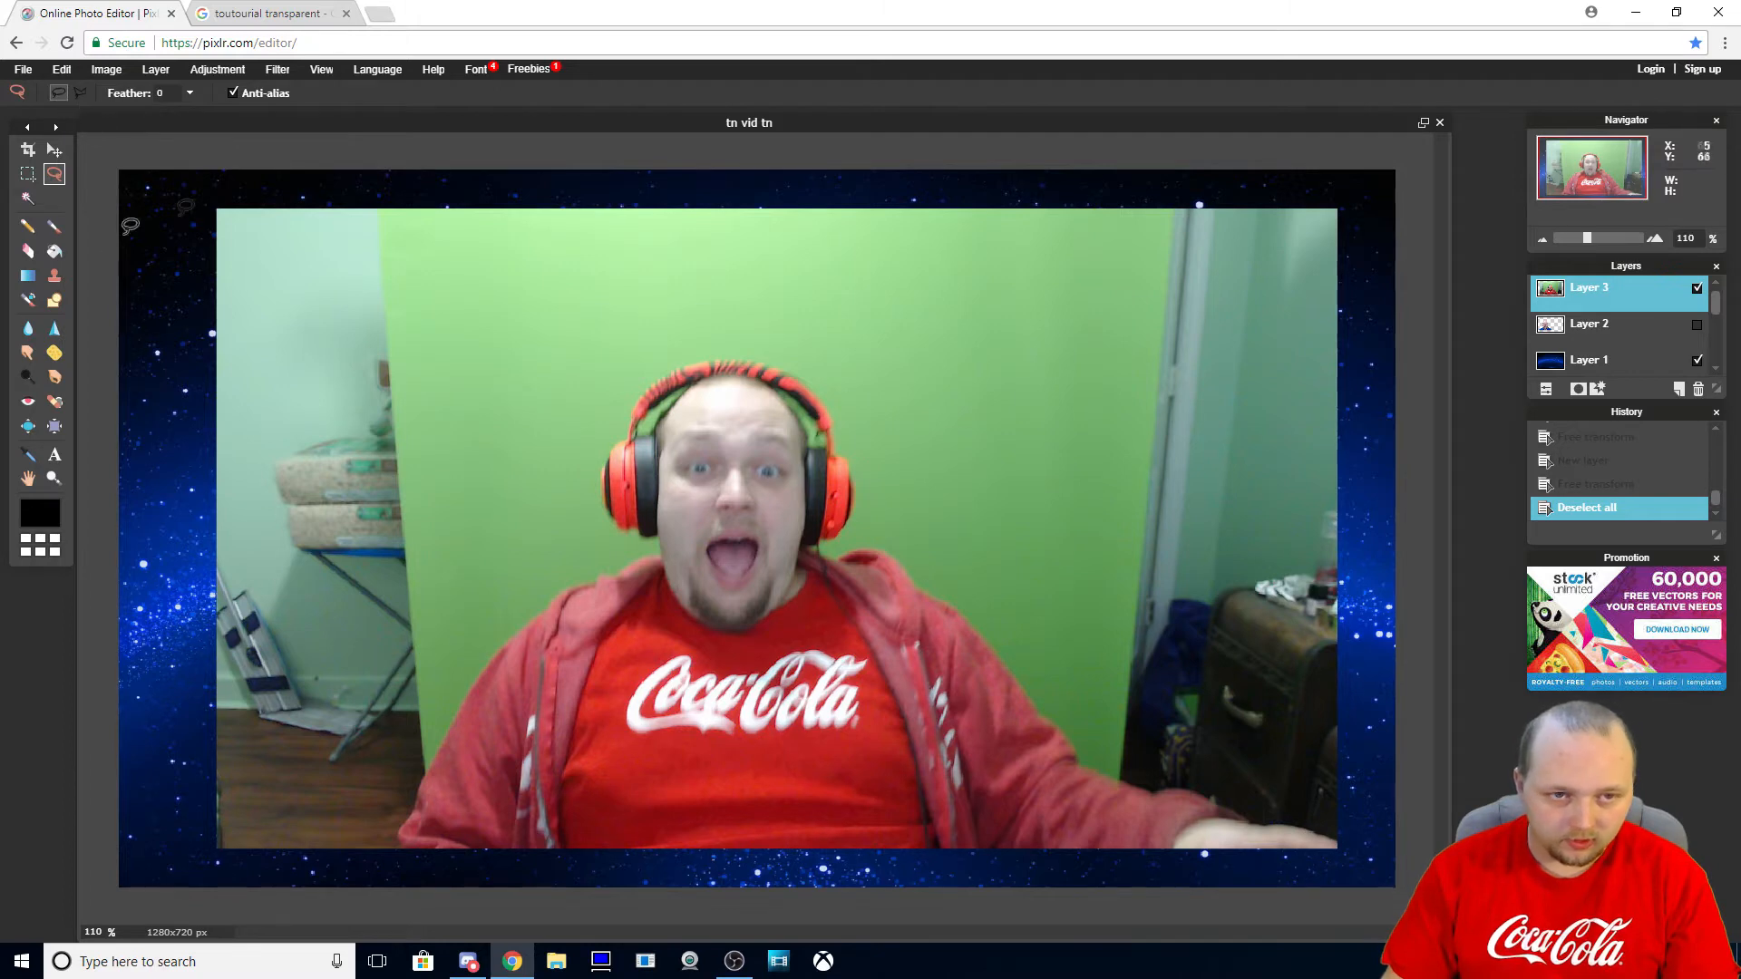
left_click(79, 94)
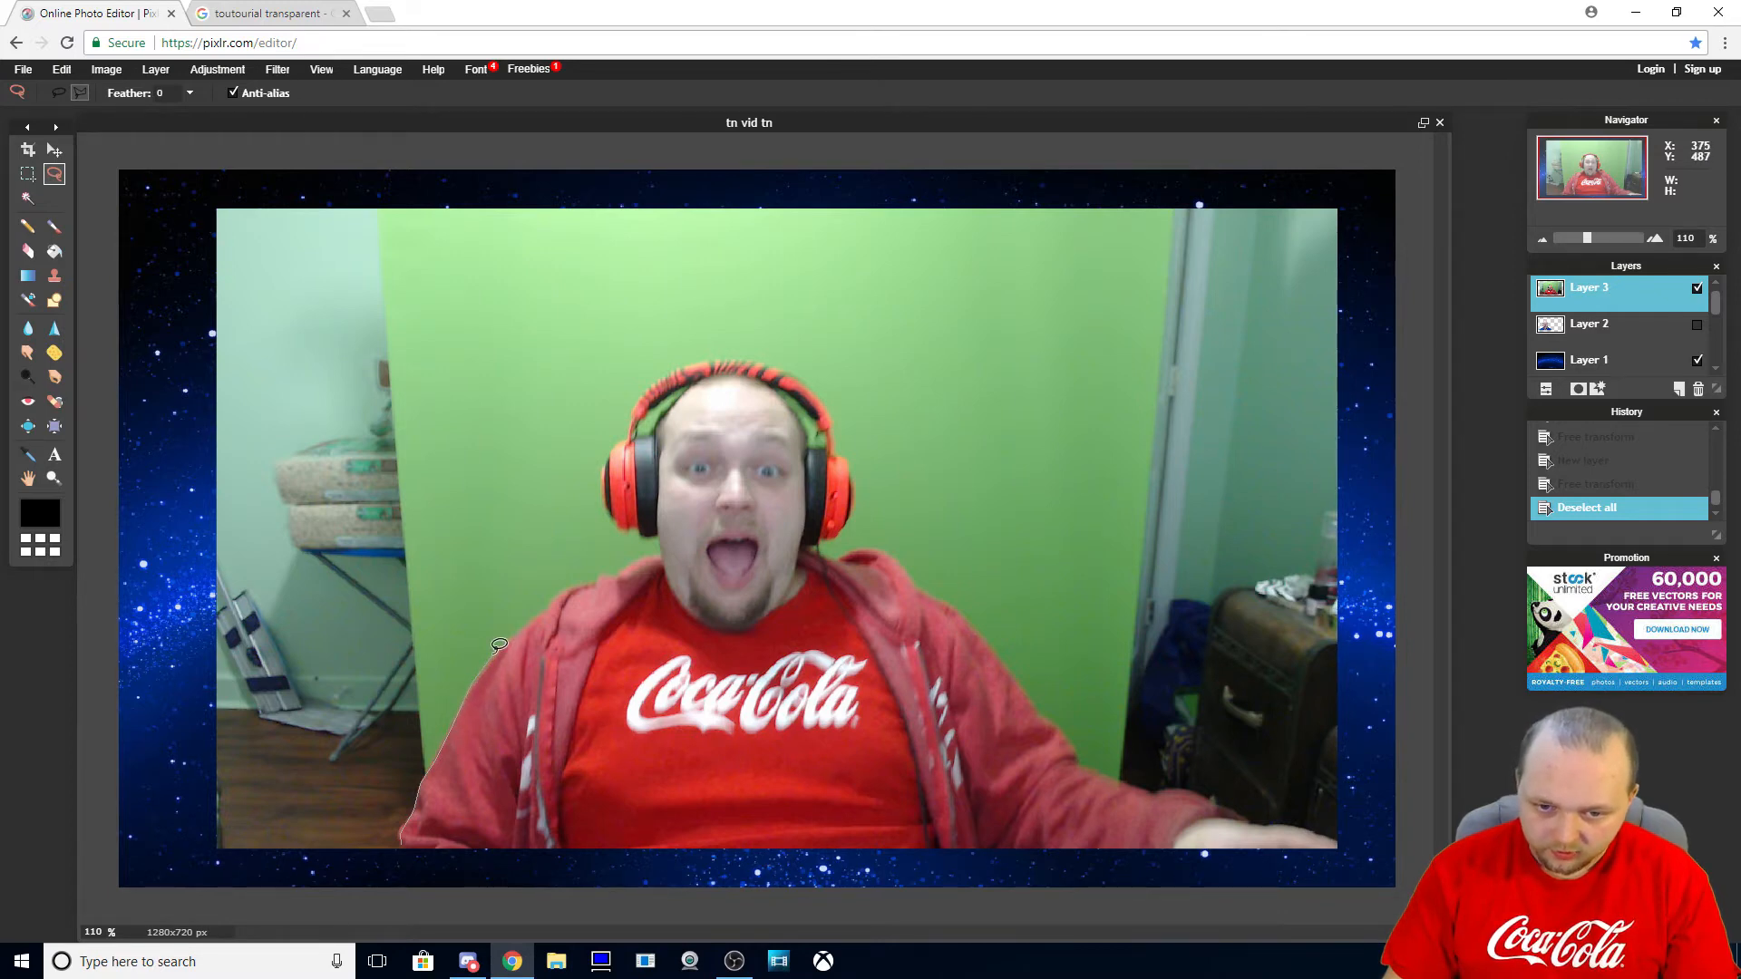
mouse_move(544, 607)
left_mouse_down()
mouse_move(625, 794)
mouse_move(515, 794)
mouse_move(463, 820)
mouse_move(666, 811)
mouse_move(698, 790)
mouse_move(410, 833)
left_mouse_up()
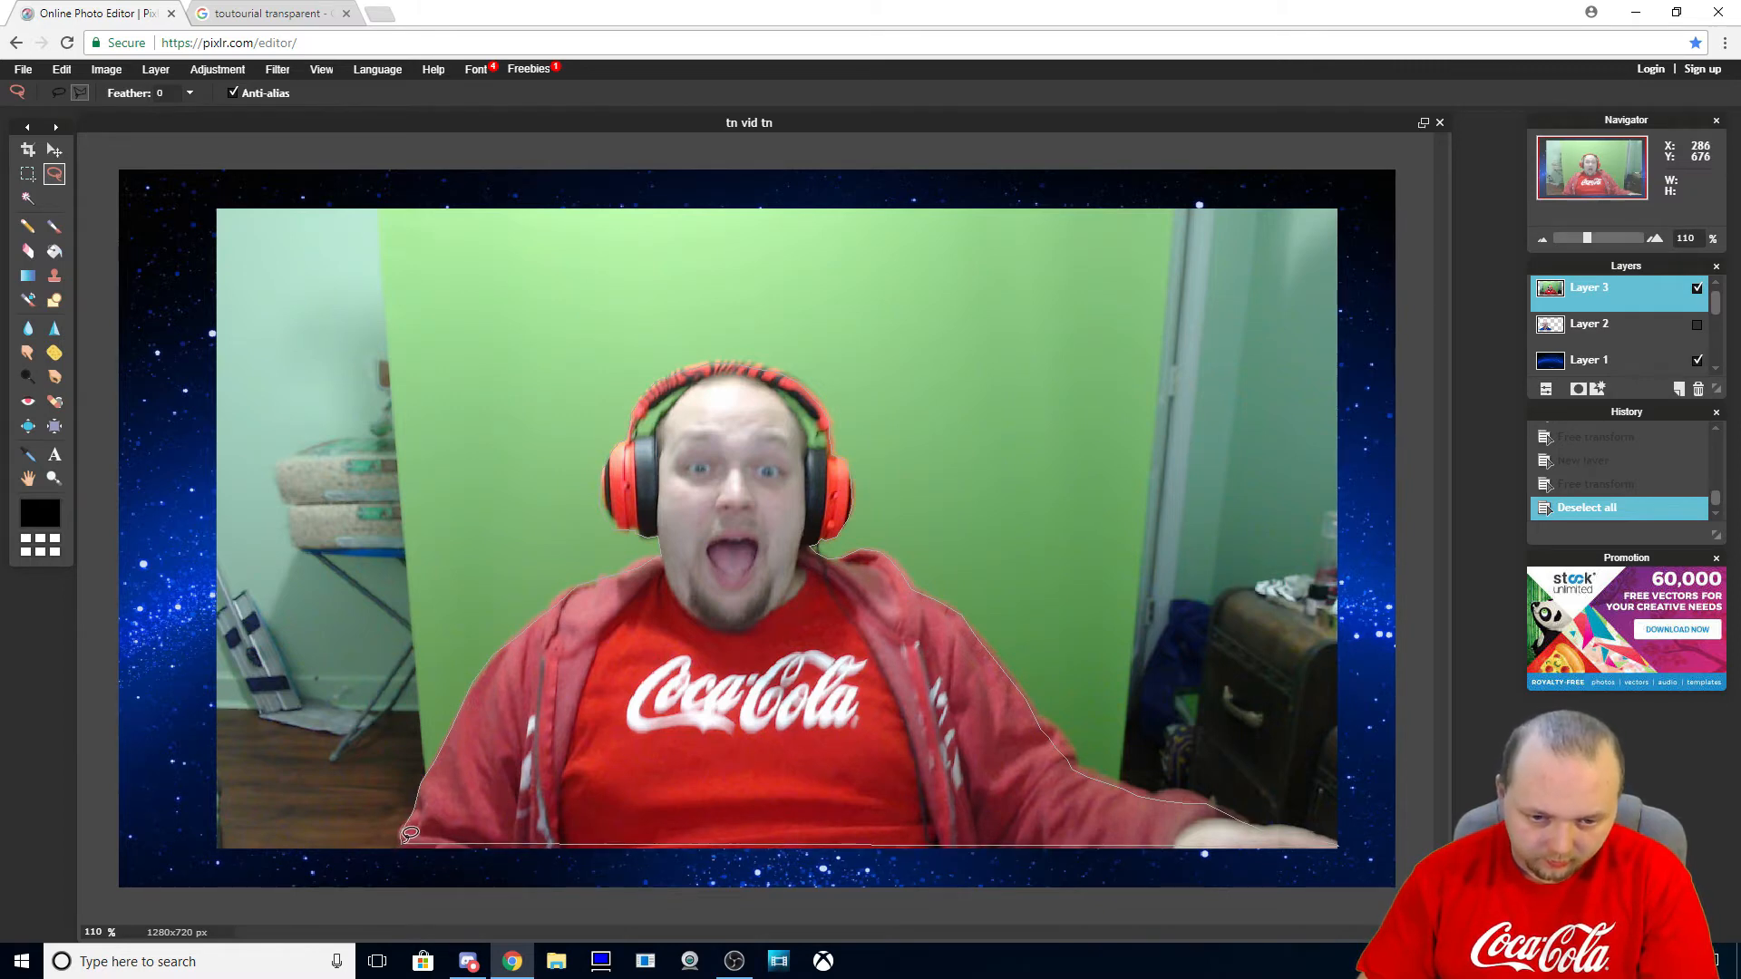
left_click_drag(408, 833, 409, 832)
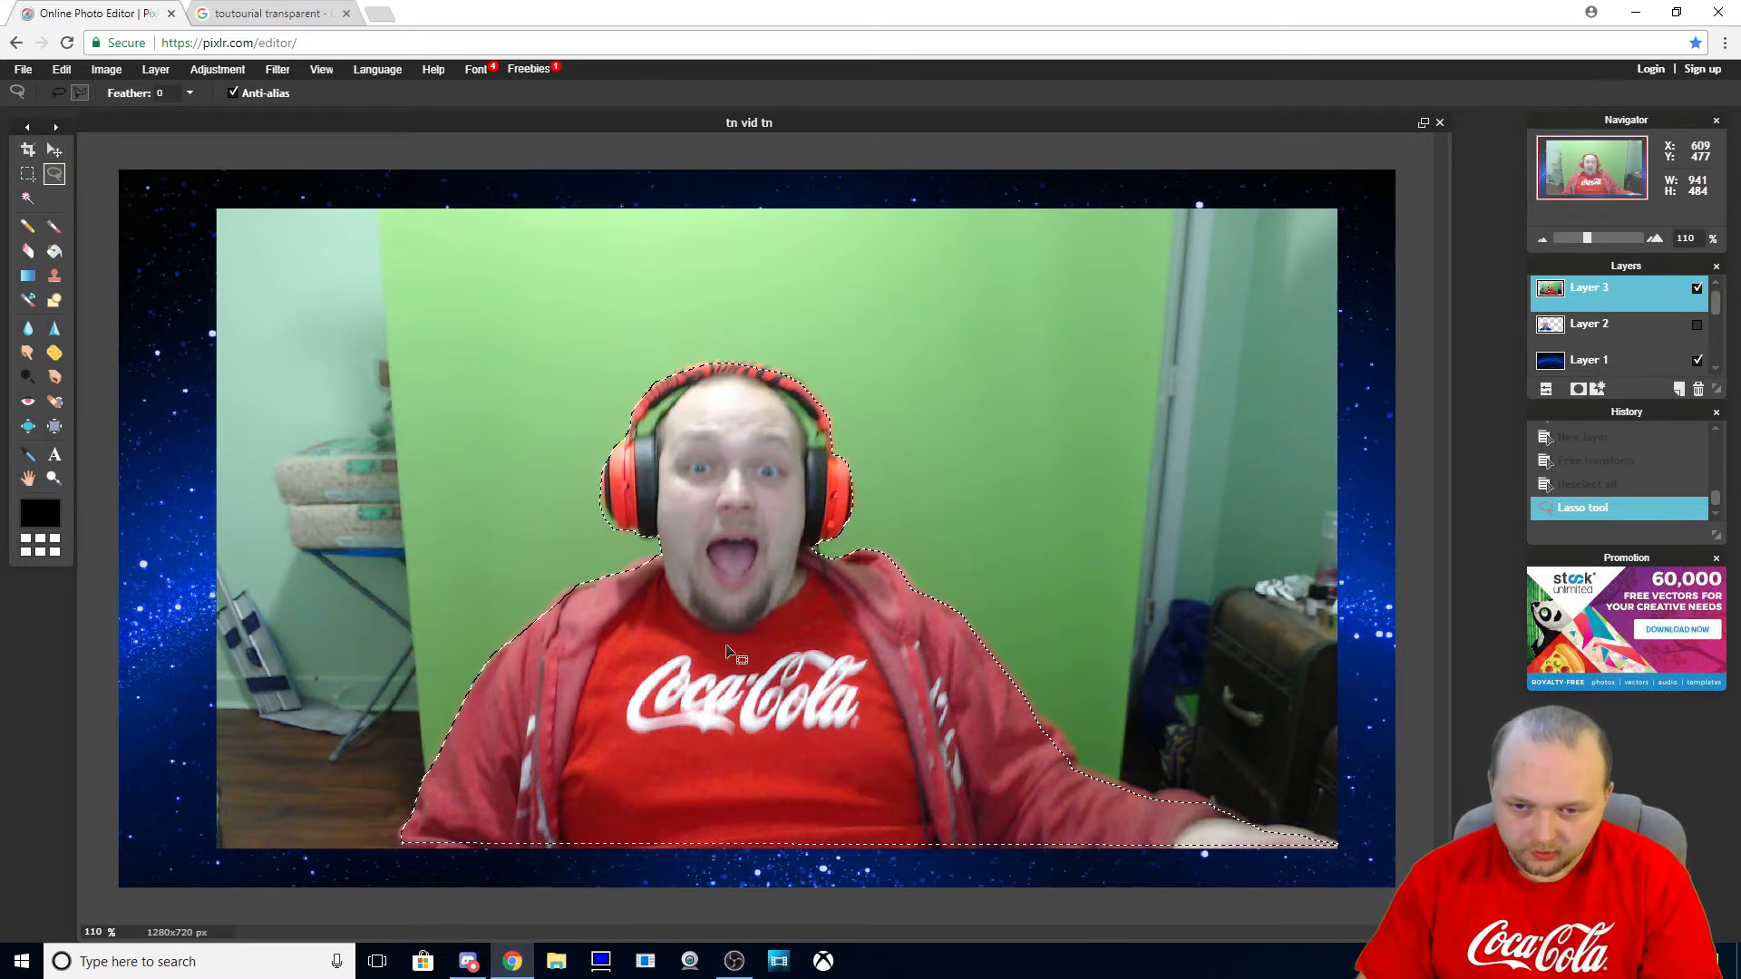
mouse_move(726, 649)
left_mouse_down()
mouse_move(668, 585)
mouse_move(636, 588)
mouse_move(695, 595)
mouse_move(727, 645)
left_mouse_up()
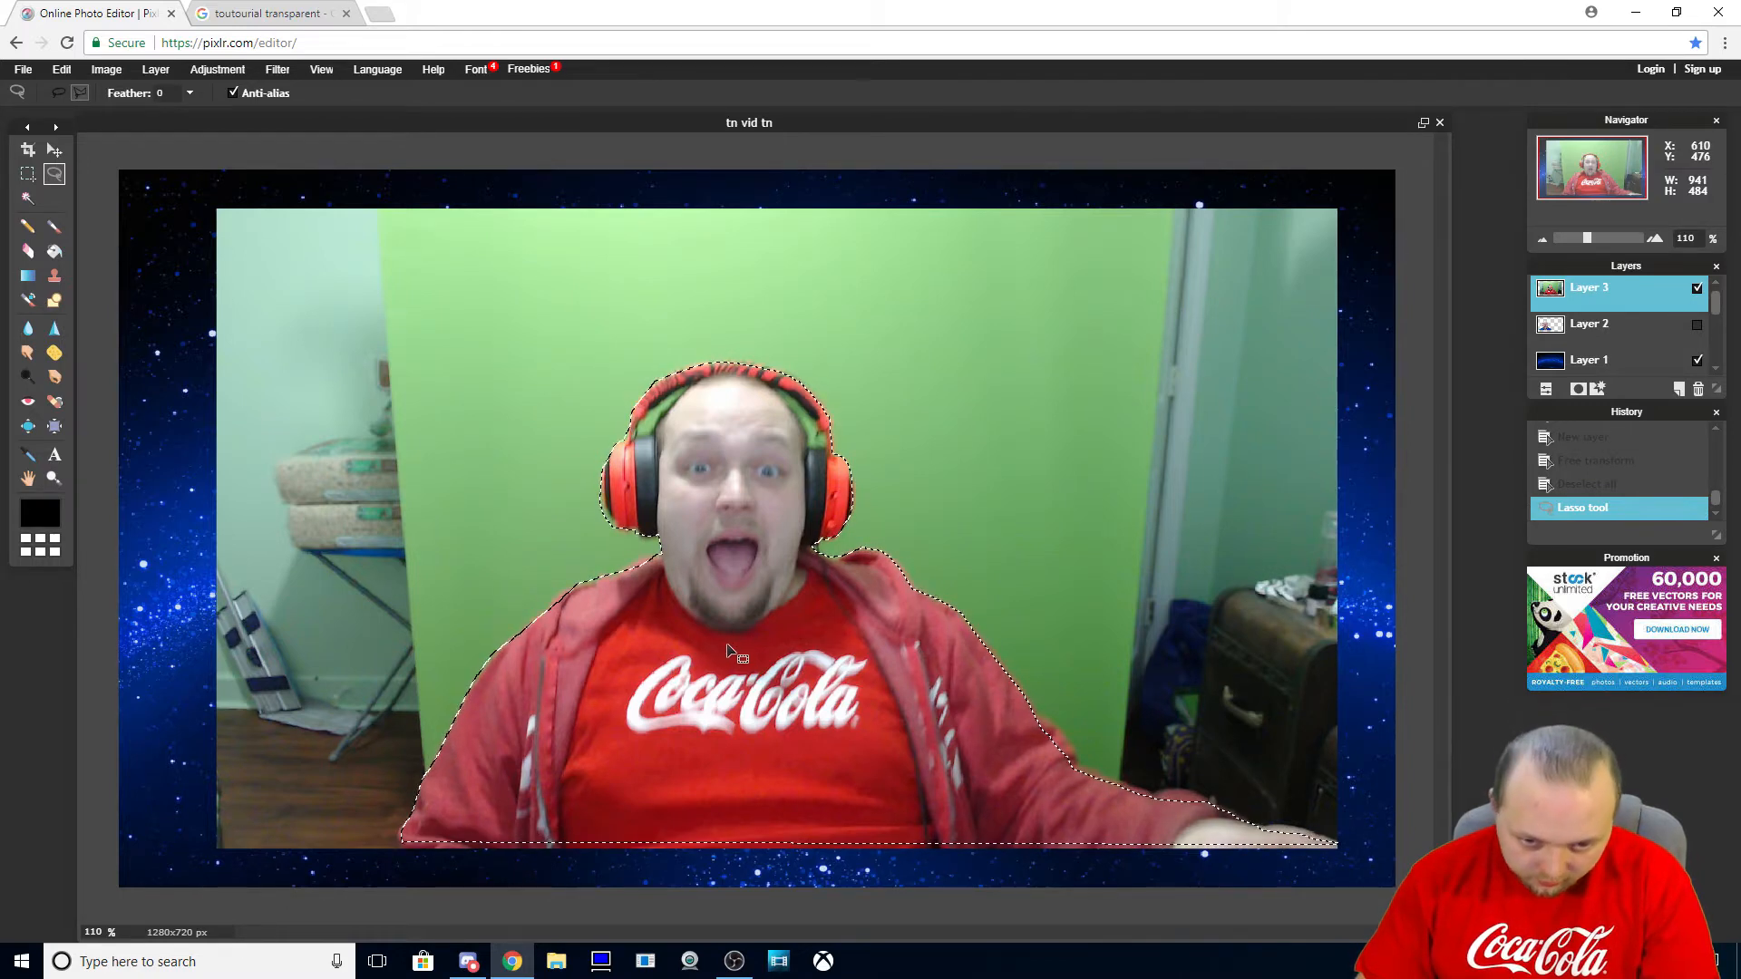
left_click_drag(727, 646, 728, 646)
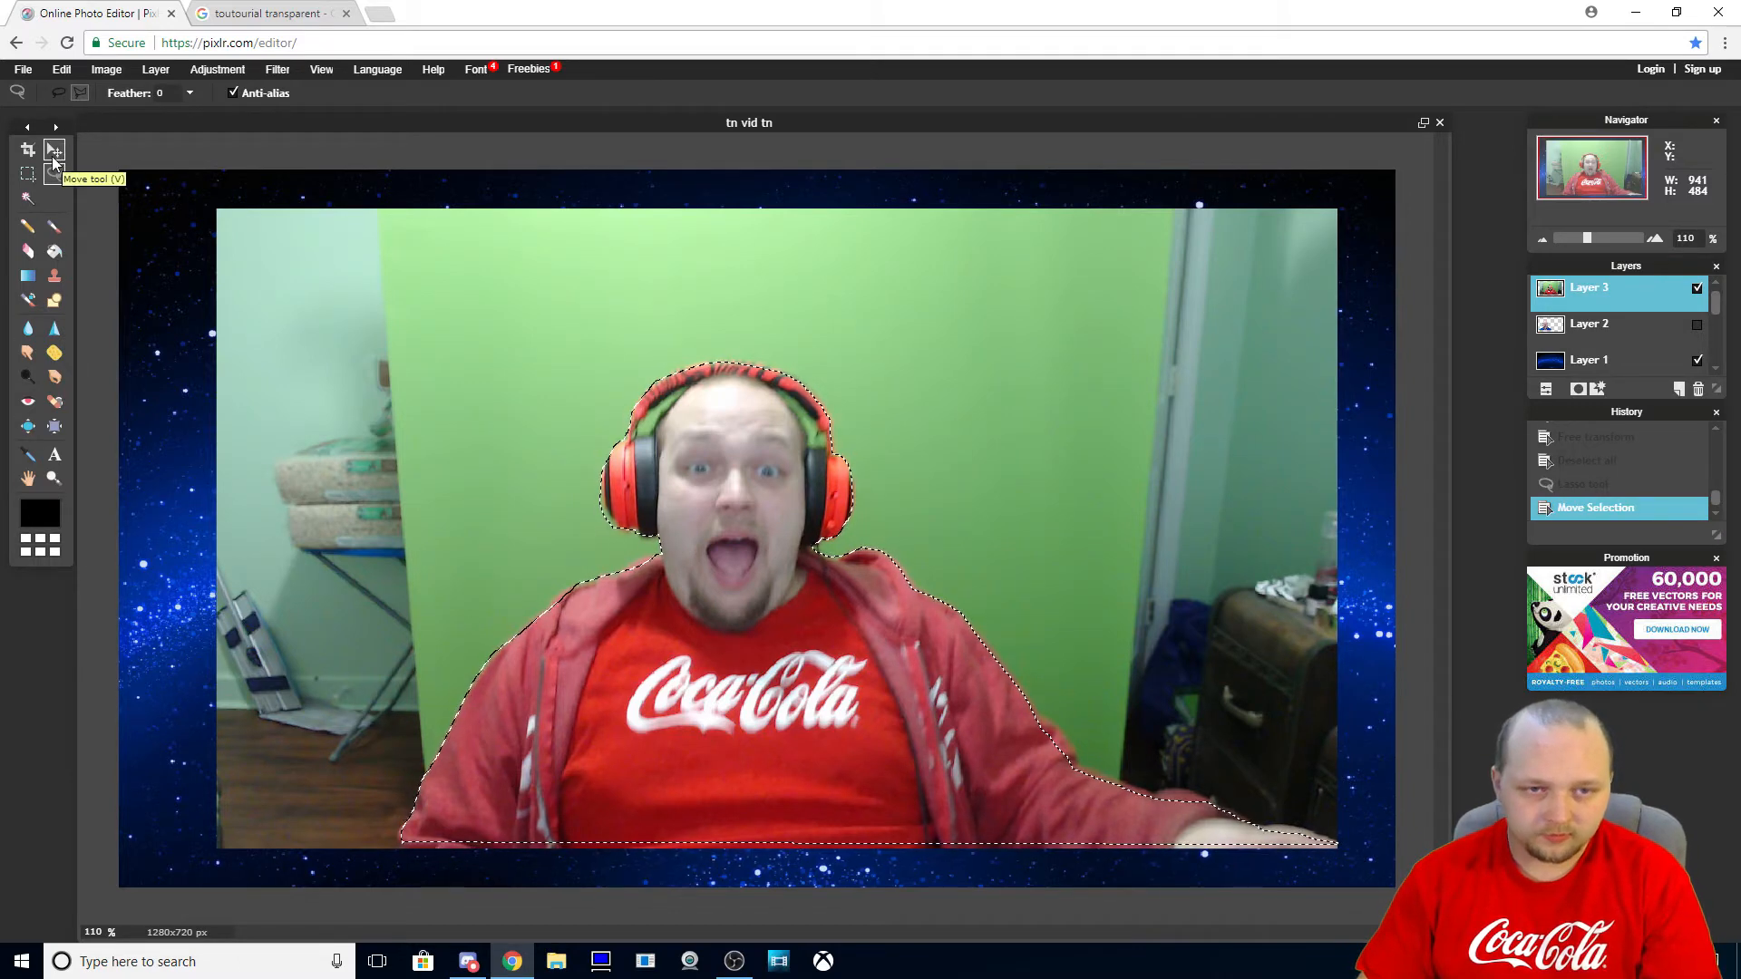
Try to free transform the selected man, moving him up and left off the green background, and apply the change
left_click(61, 71)
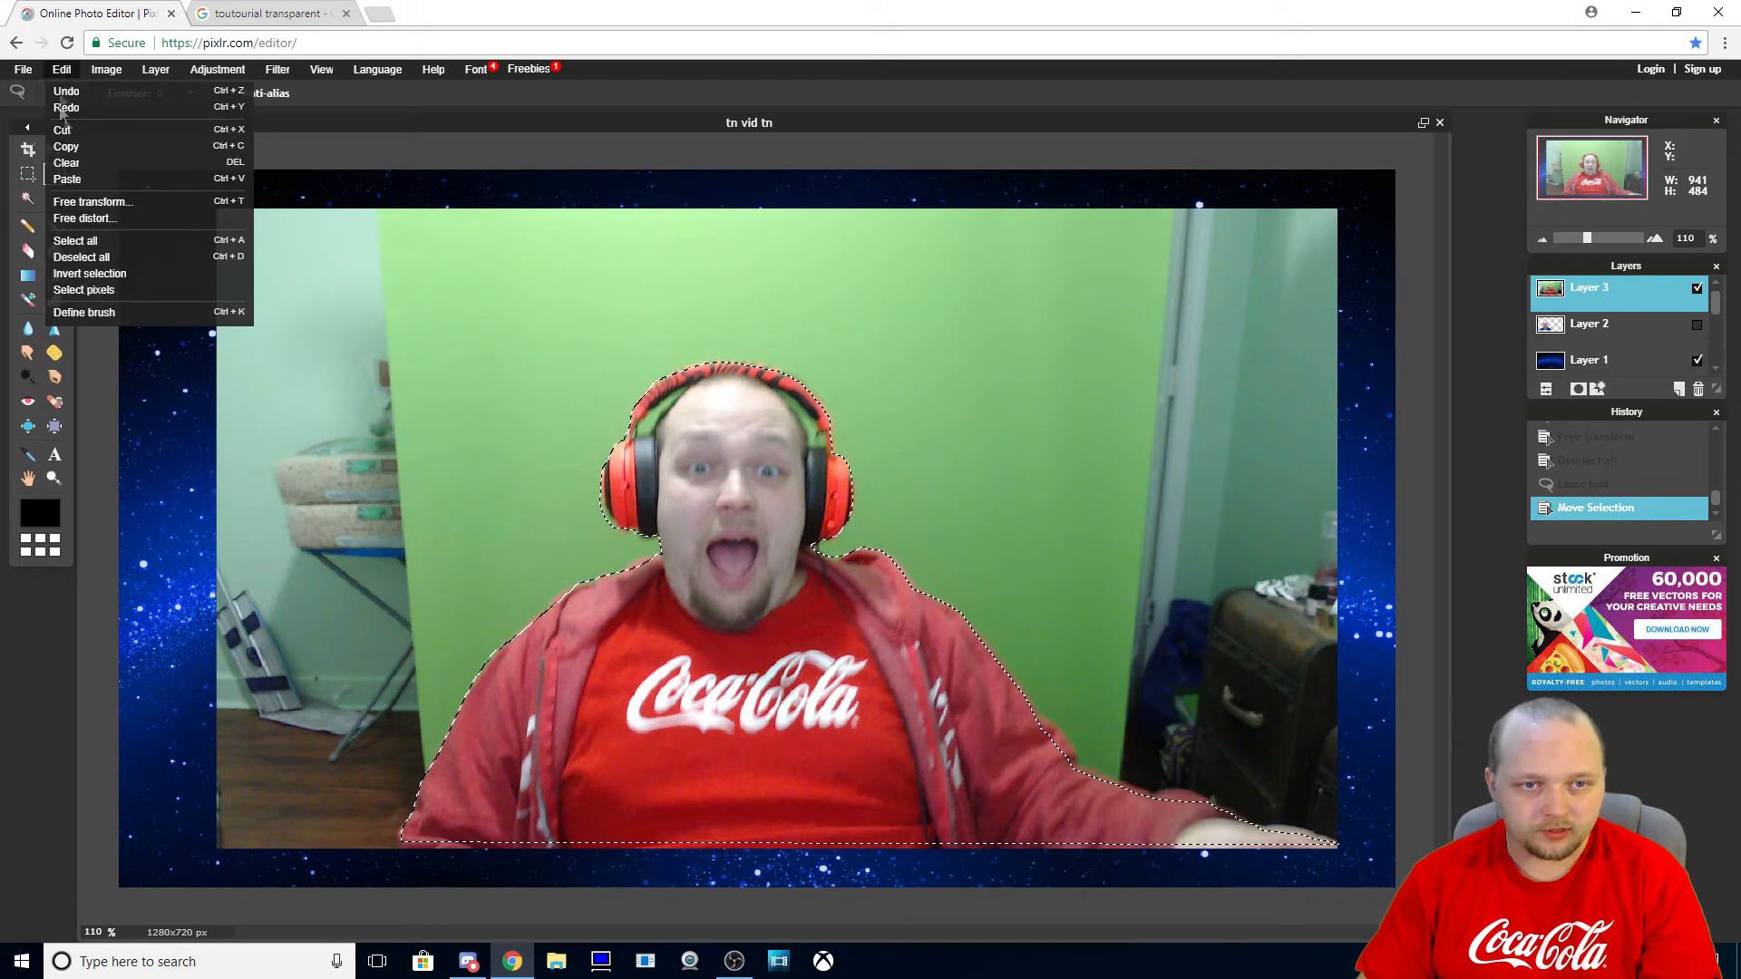
left_click(88, 214)
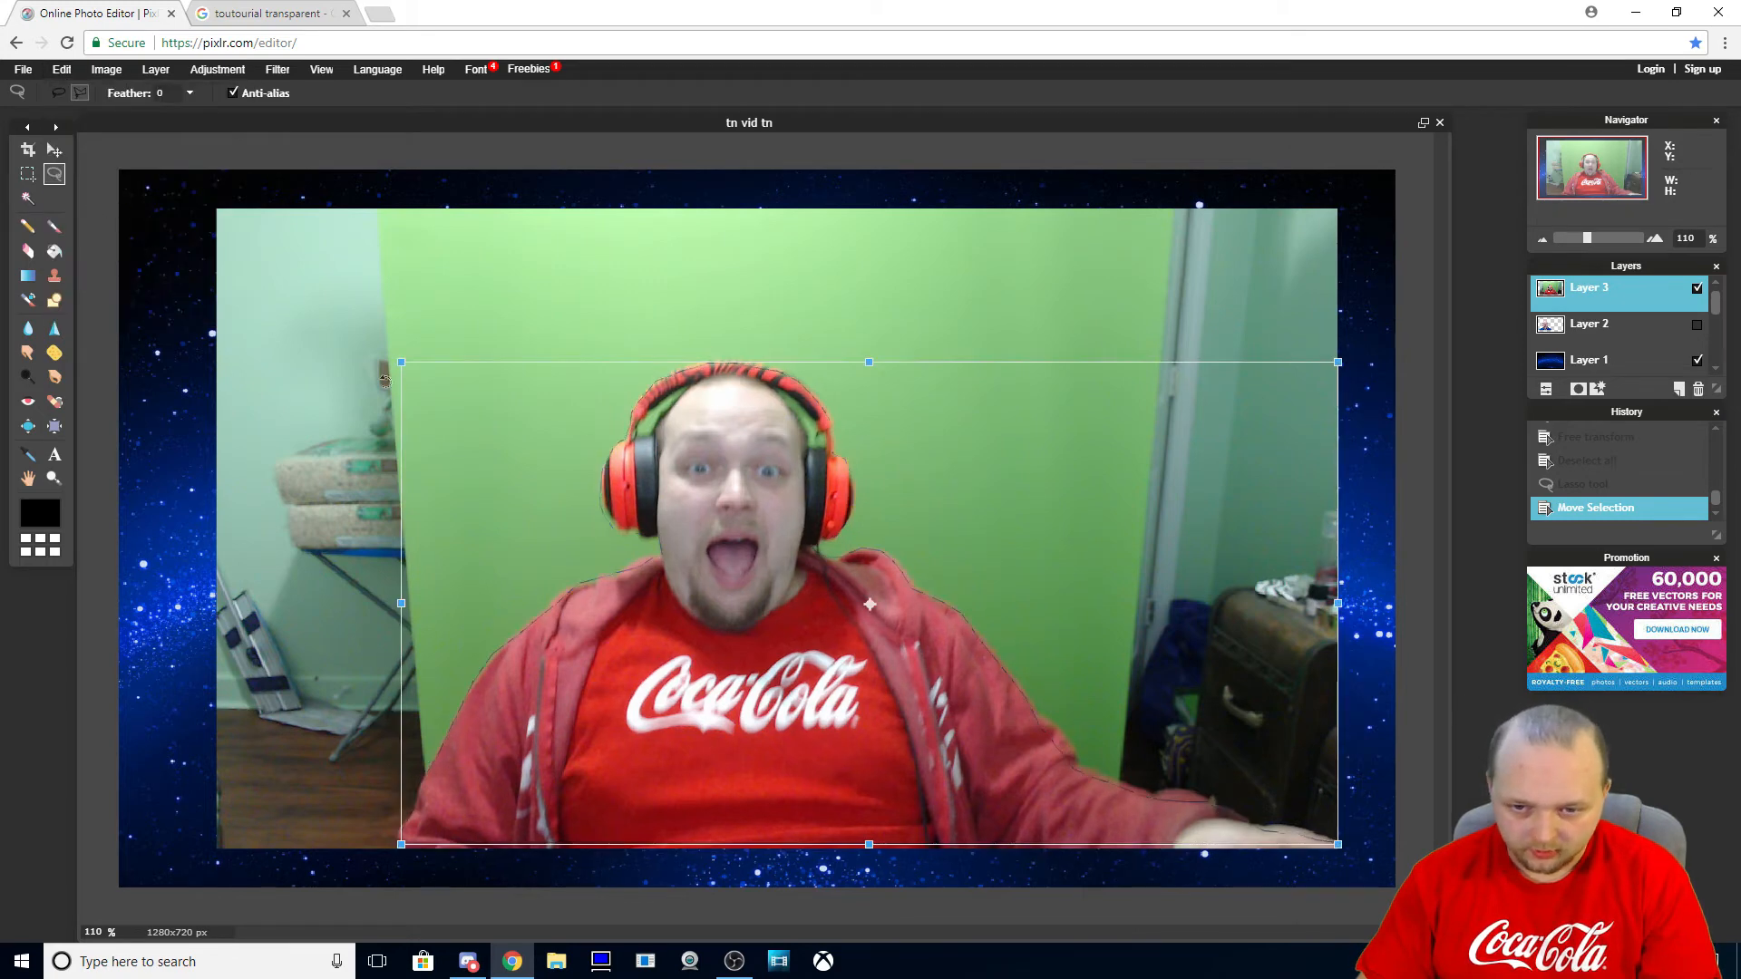
left_click_drag(556, 492, 498, 423)
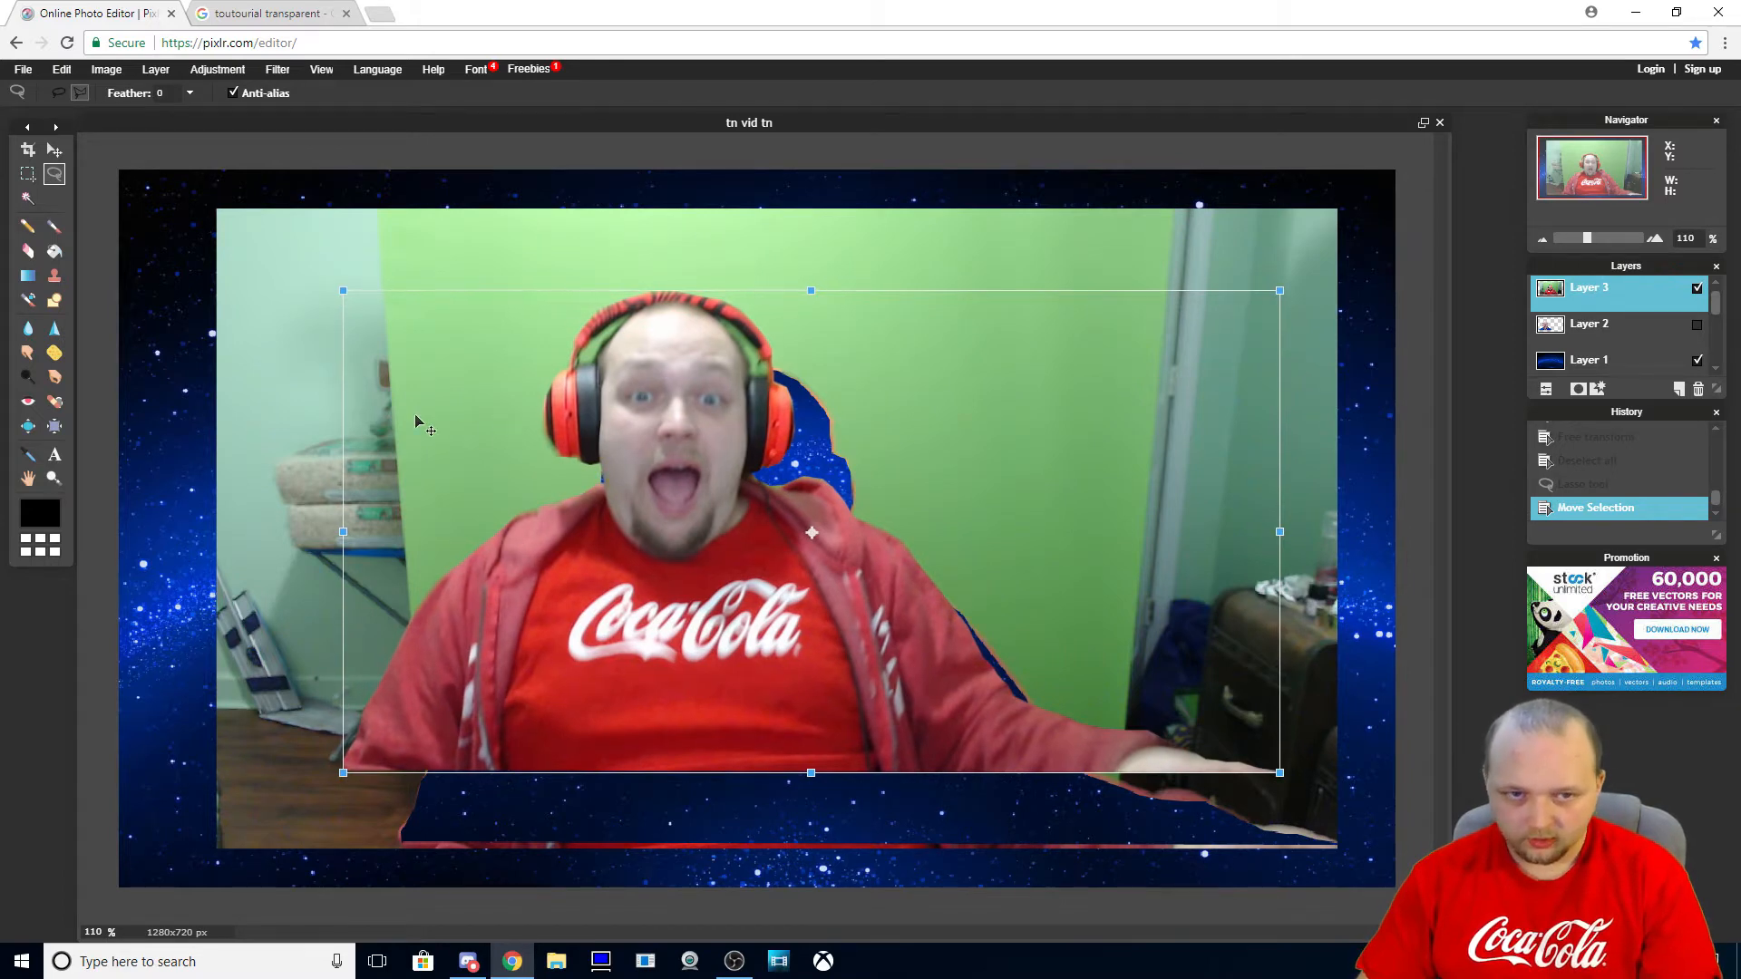
left_click(206, 288)
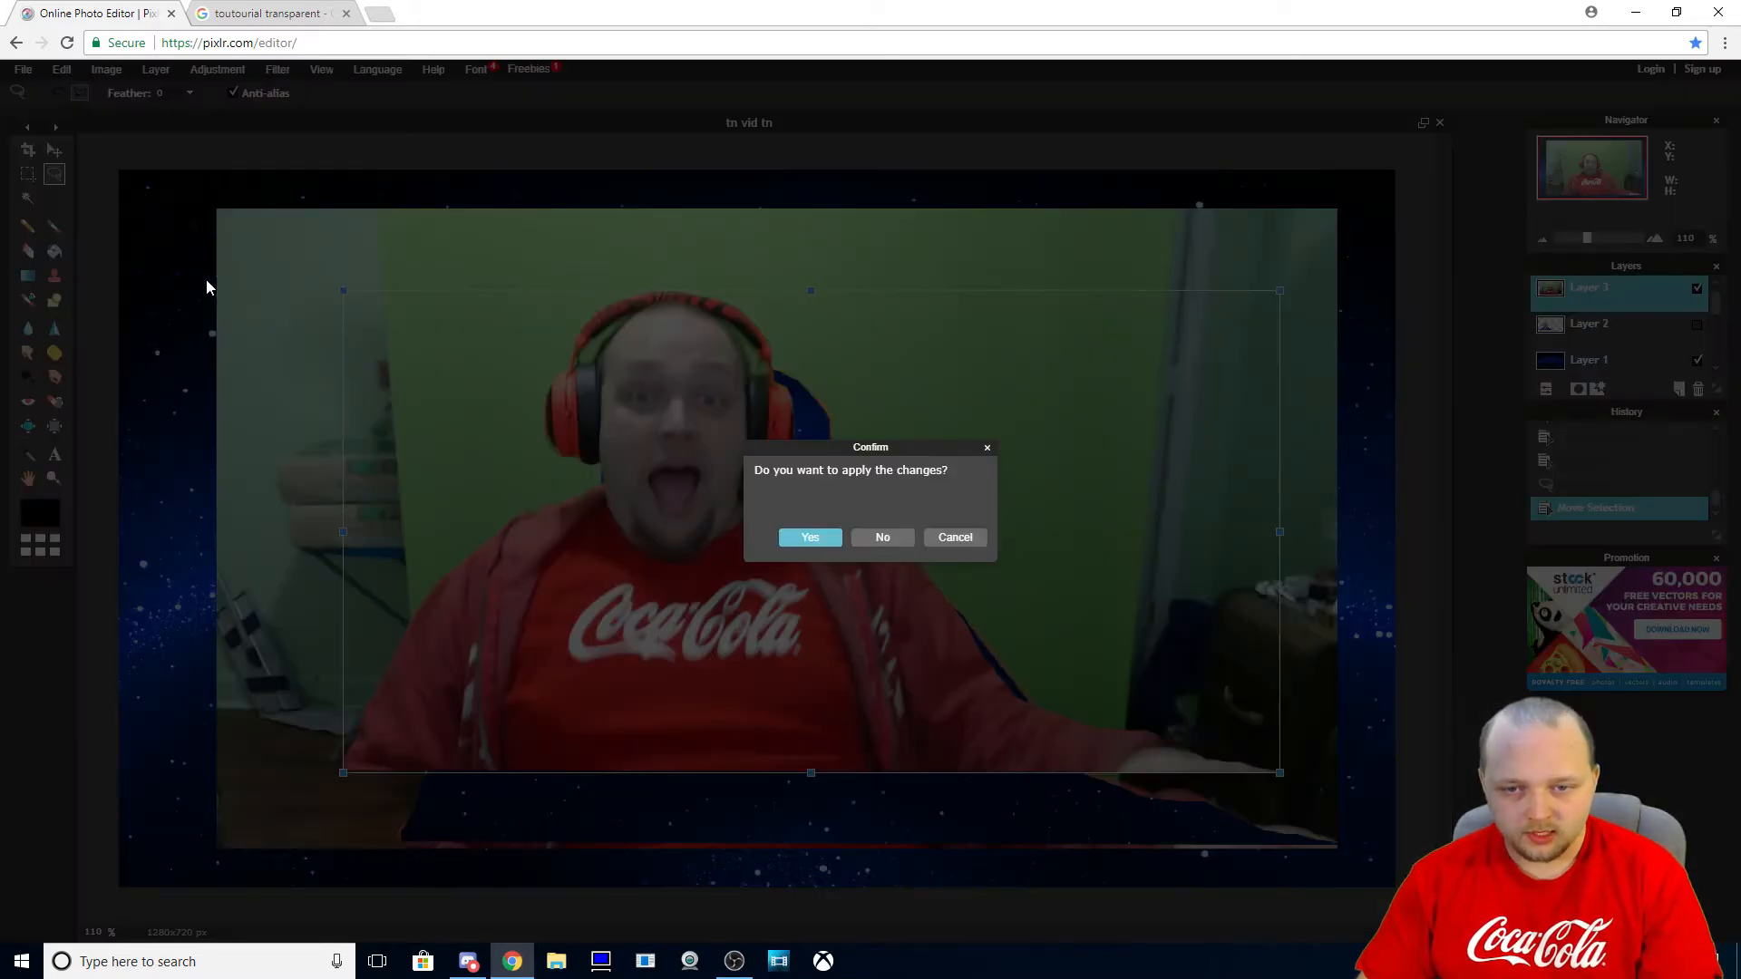
left_click(809, 538)
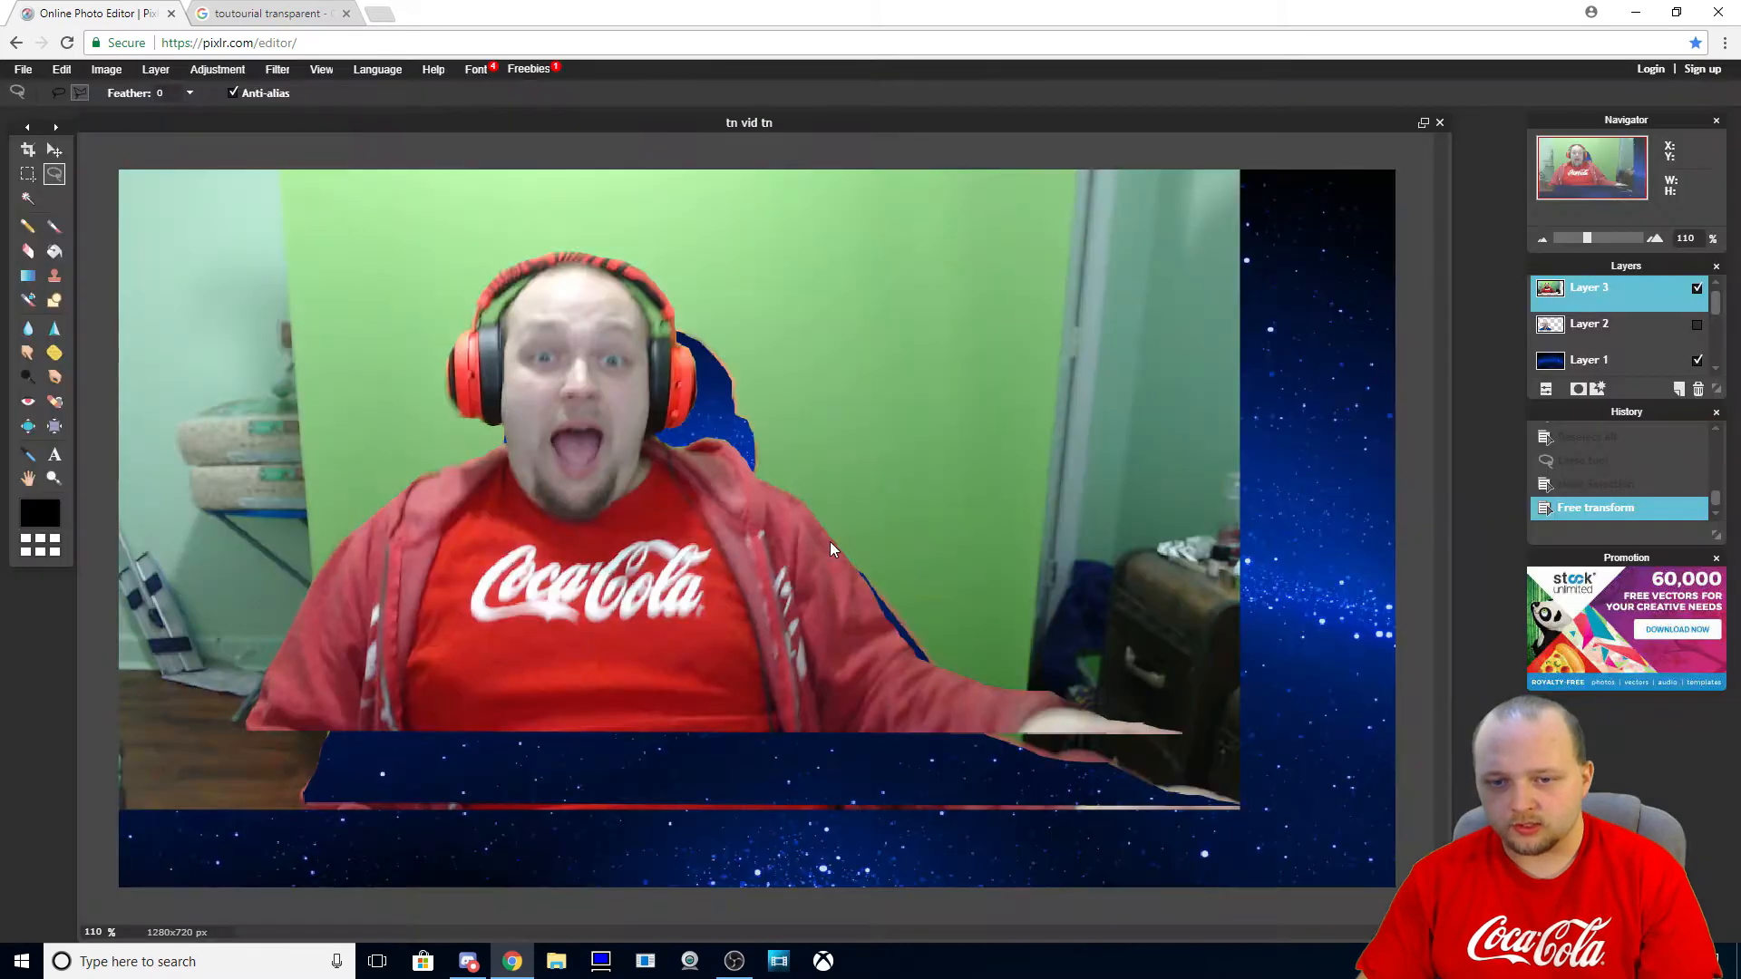
Try to reposition the whole webcam photo layer toward the canvas centre with the Move tool
left_click(55, 149)
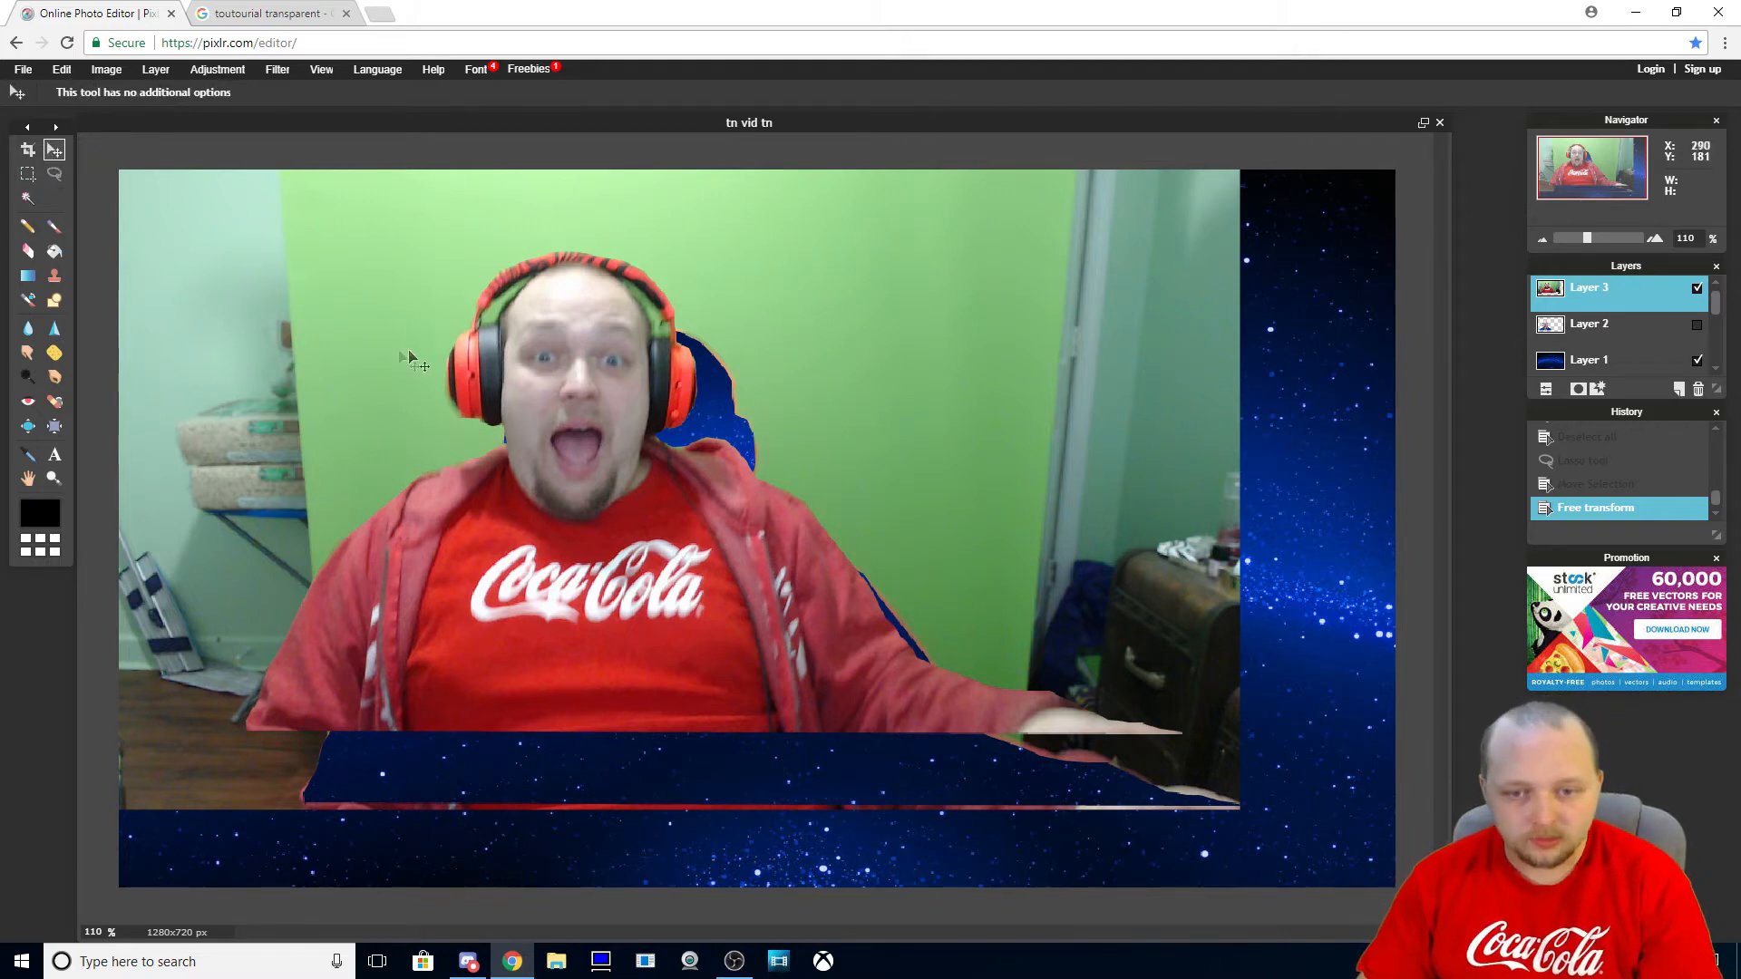
left_click_drag(381, 357, 472, 410)
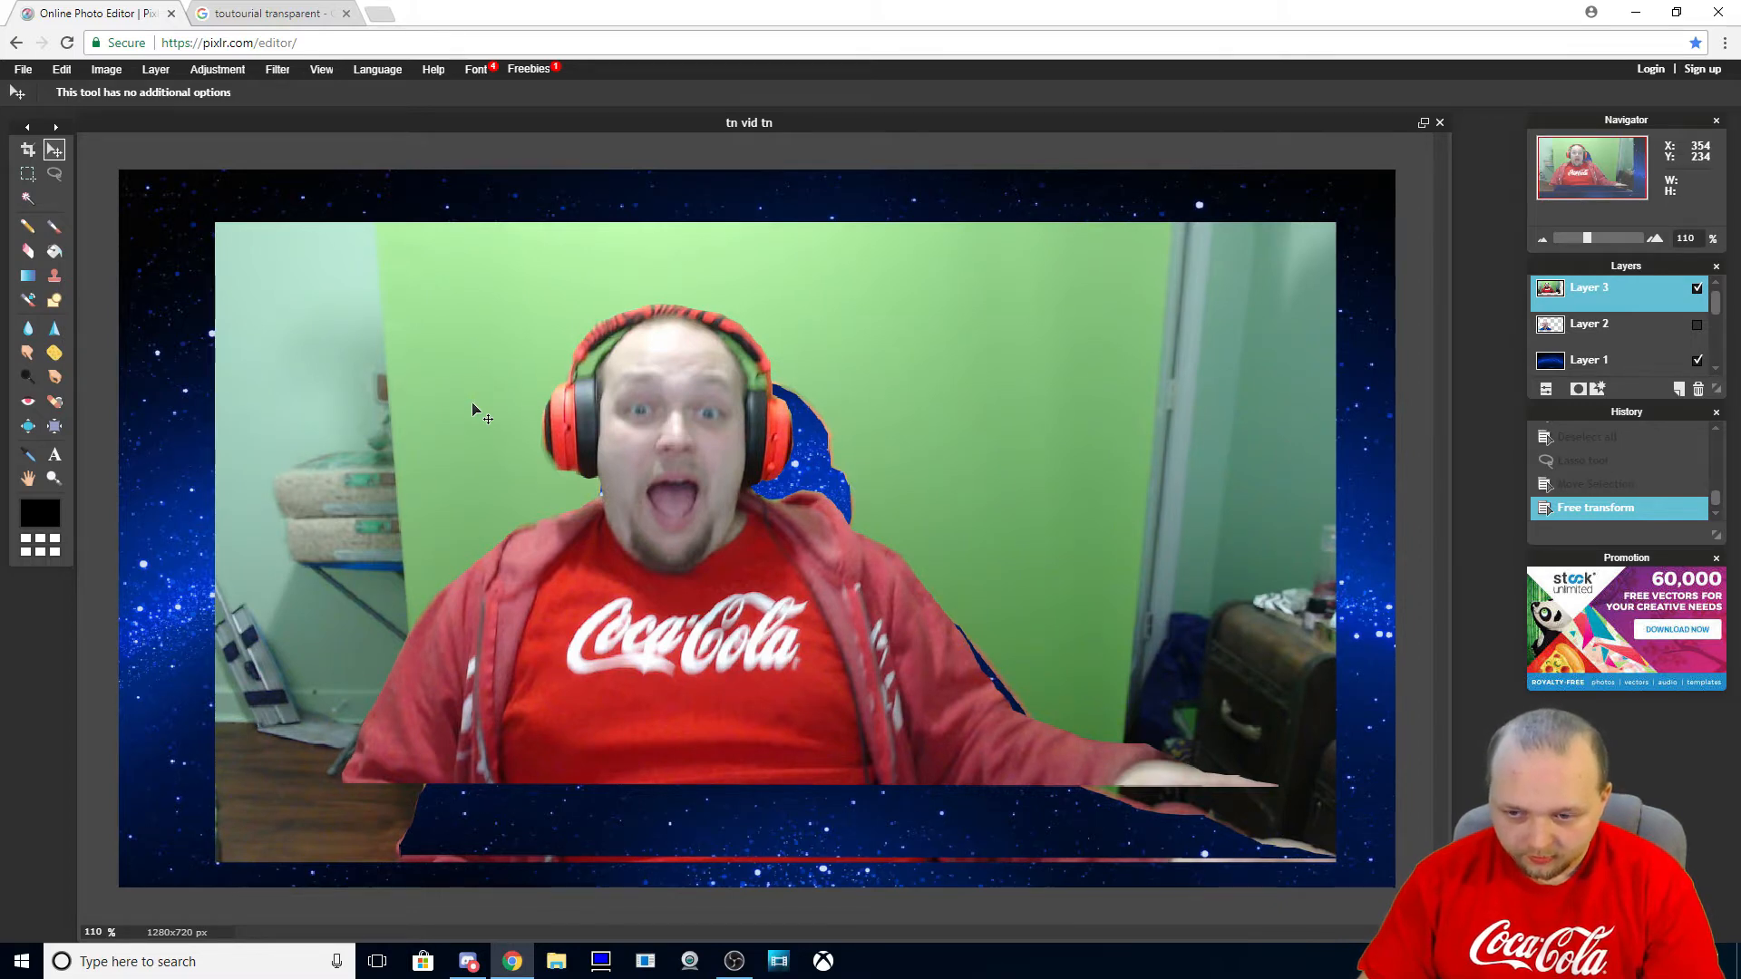
left_click_drag(686, 482, 686, 479)
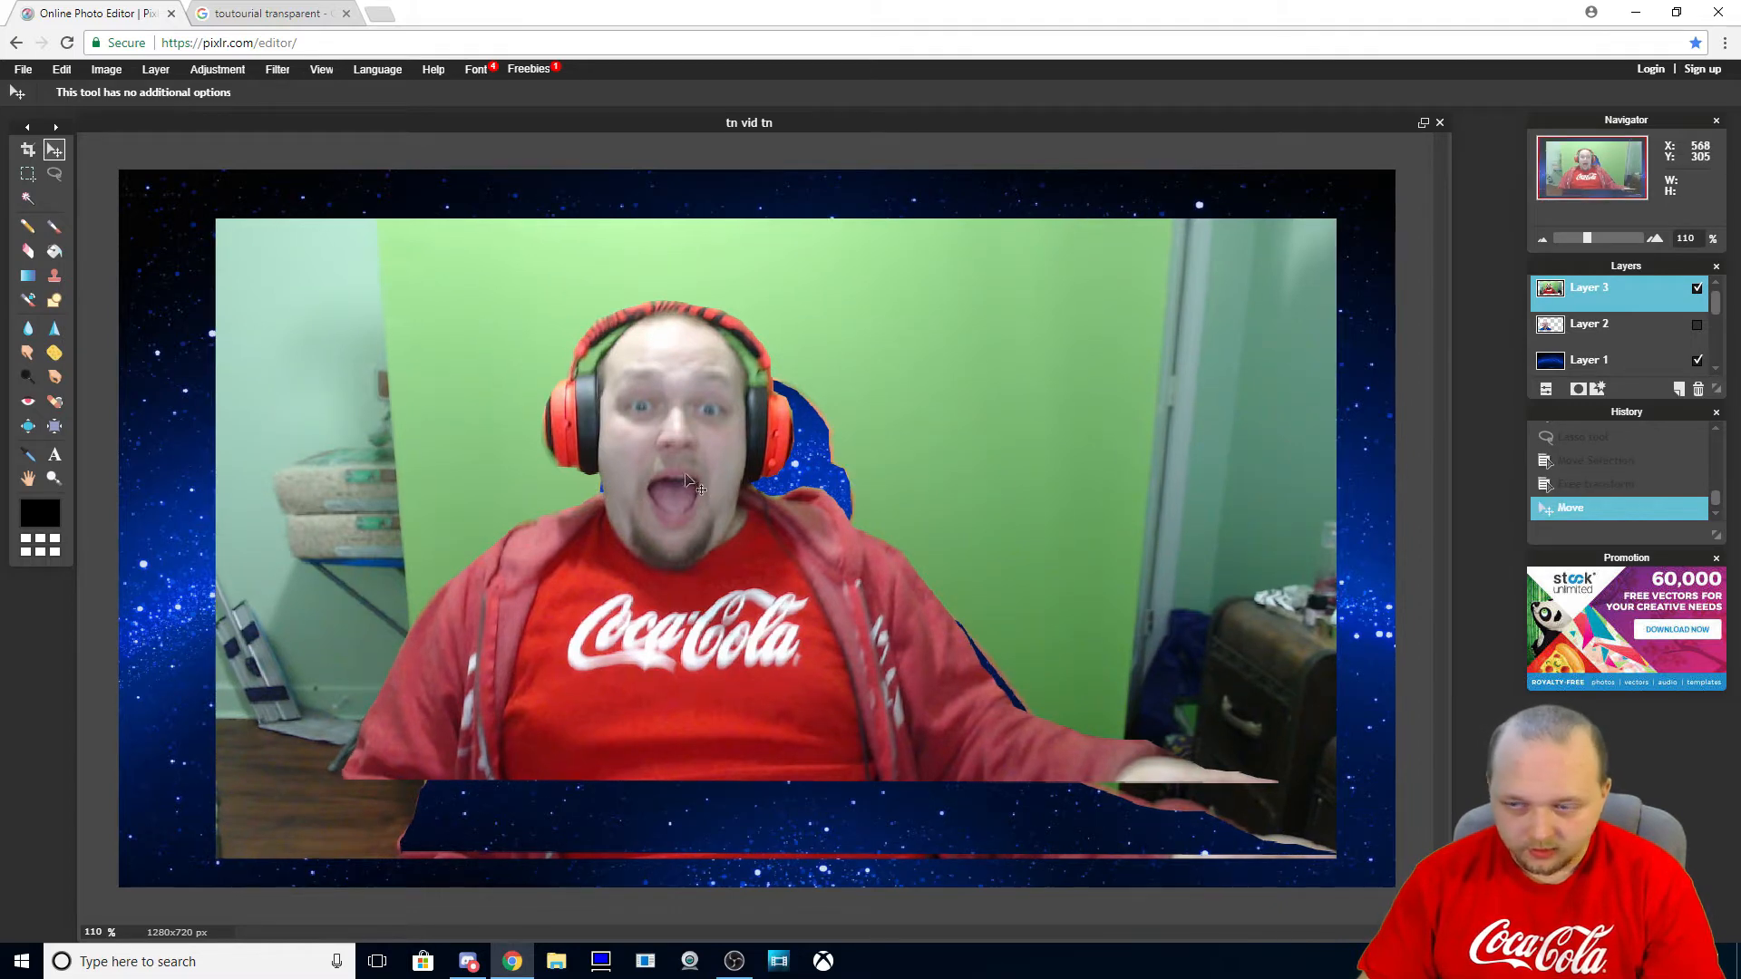
Undo the layer move and the free transform on the webcam photo to restore the lasso selection
left_click(59, 71)
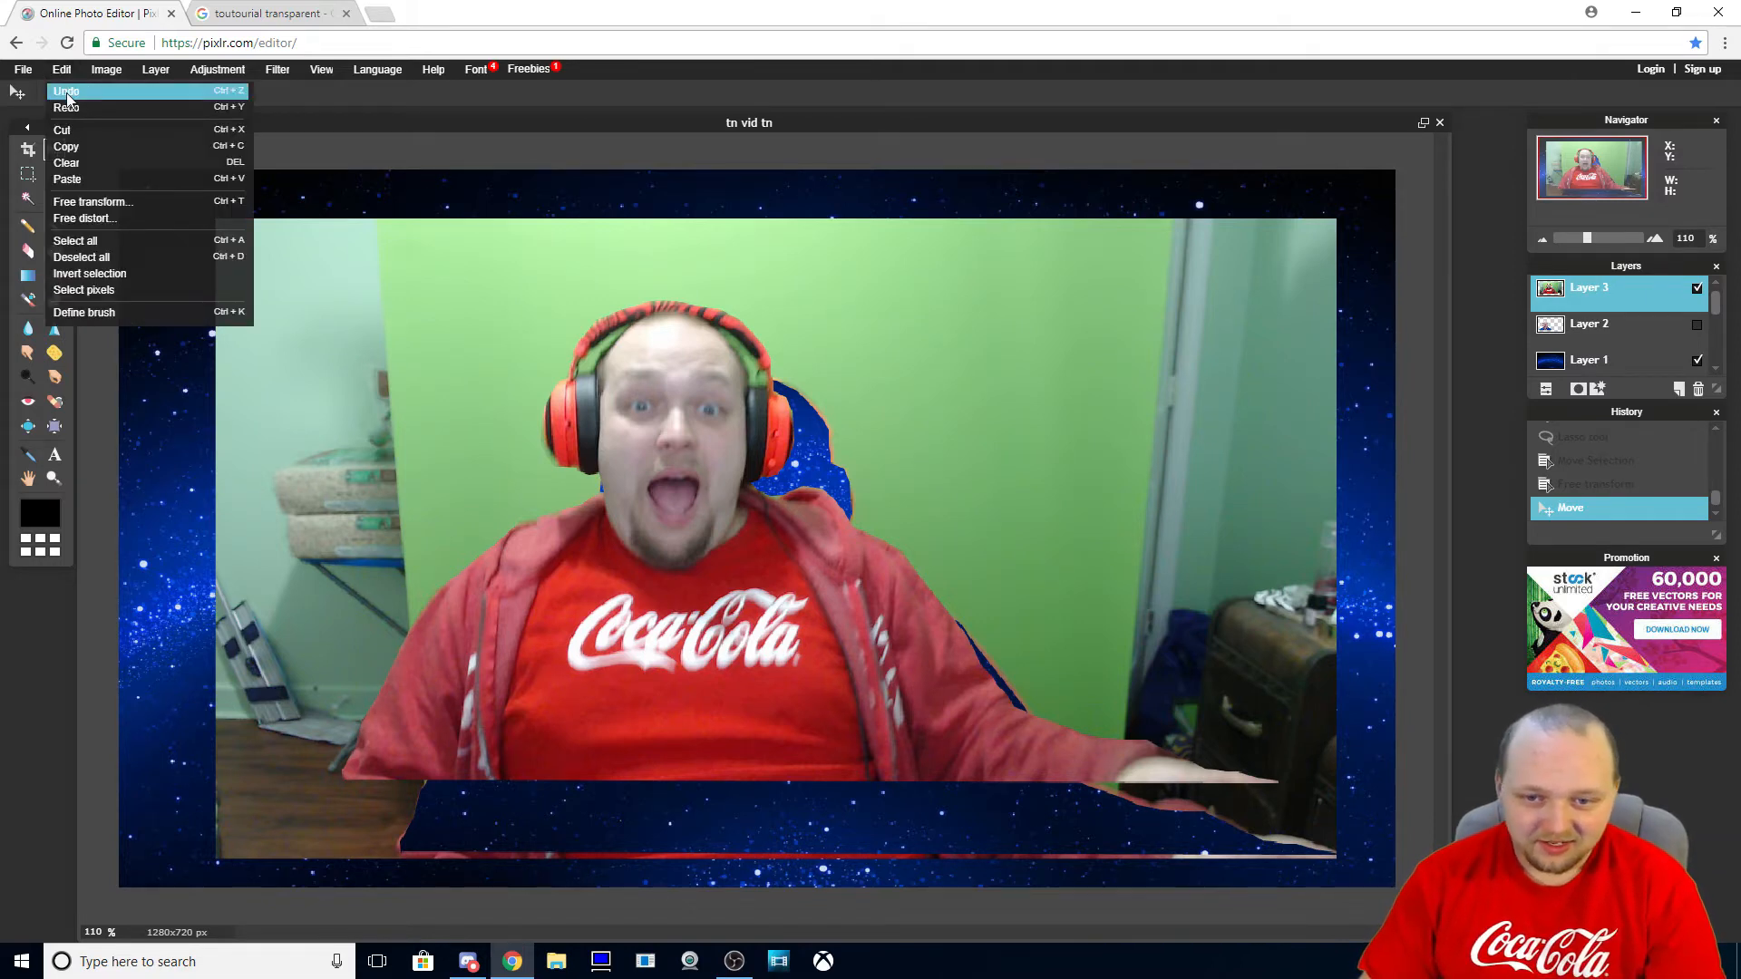
left_click(66, 92)
left_click(61, 70)
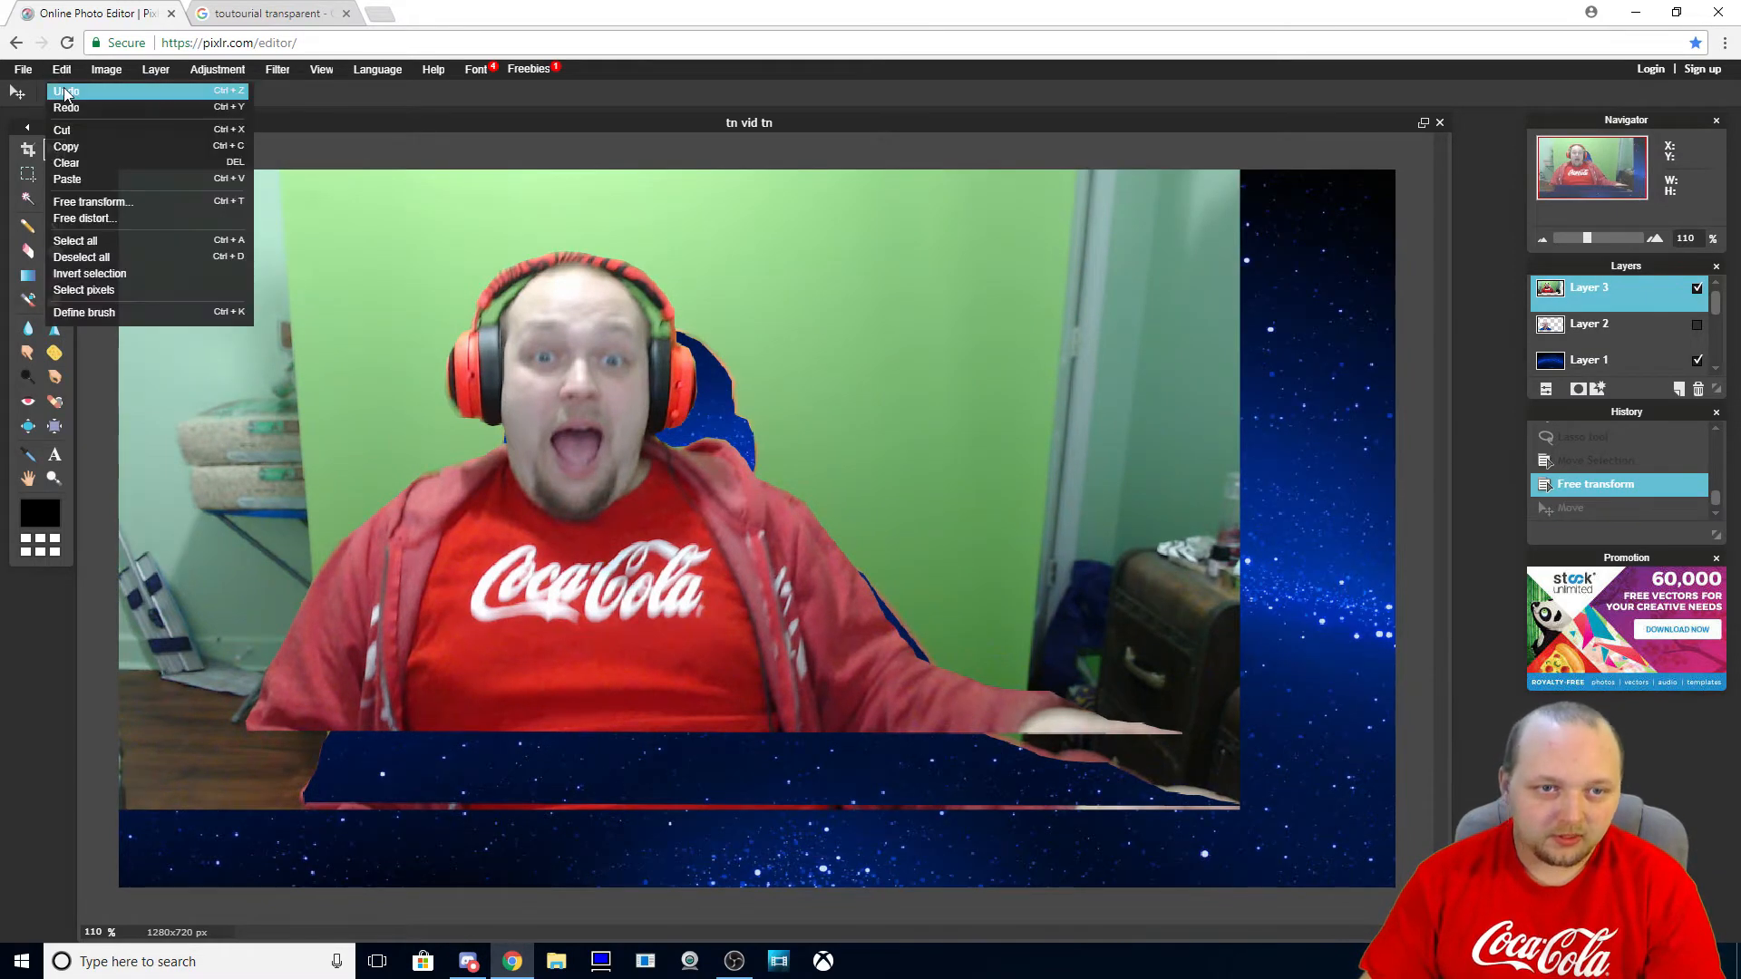
left_click(66, 94)
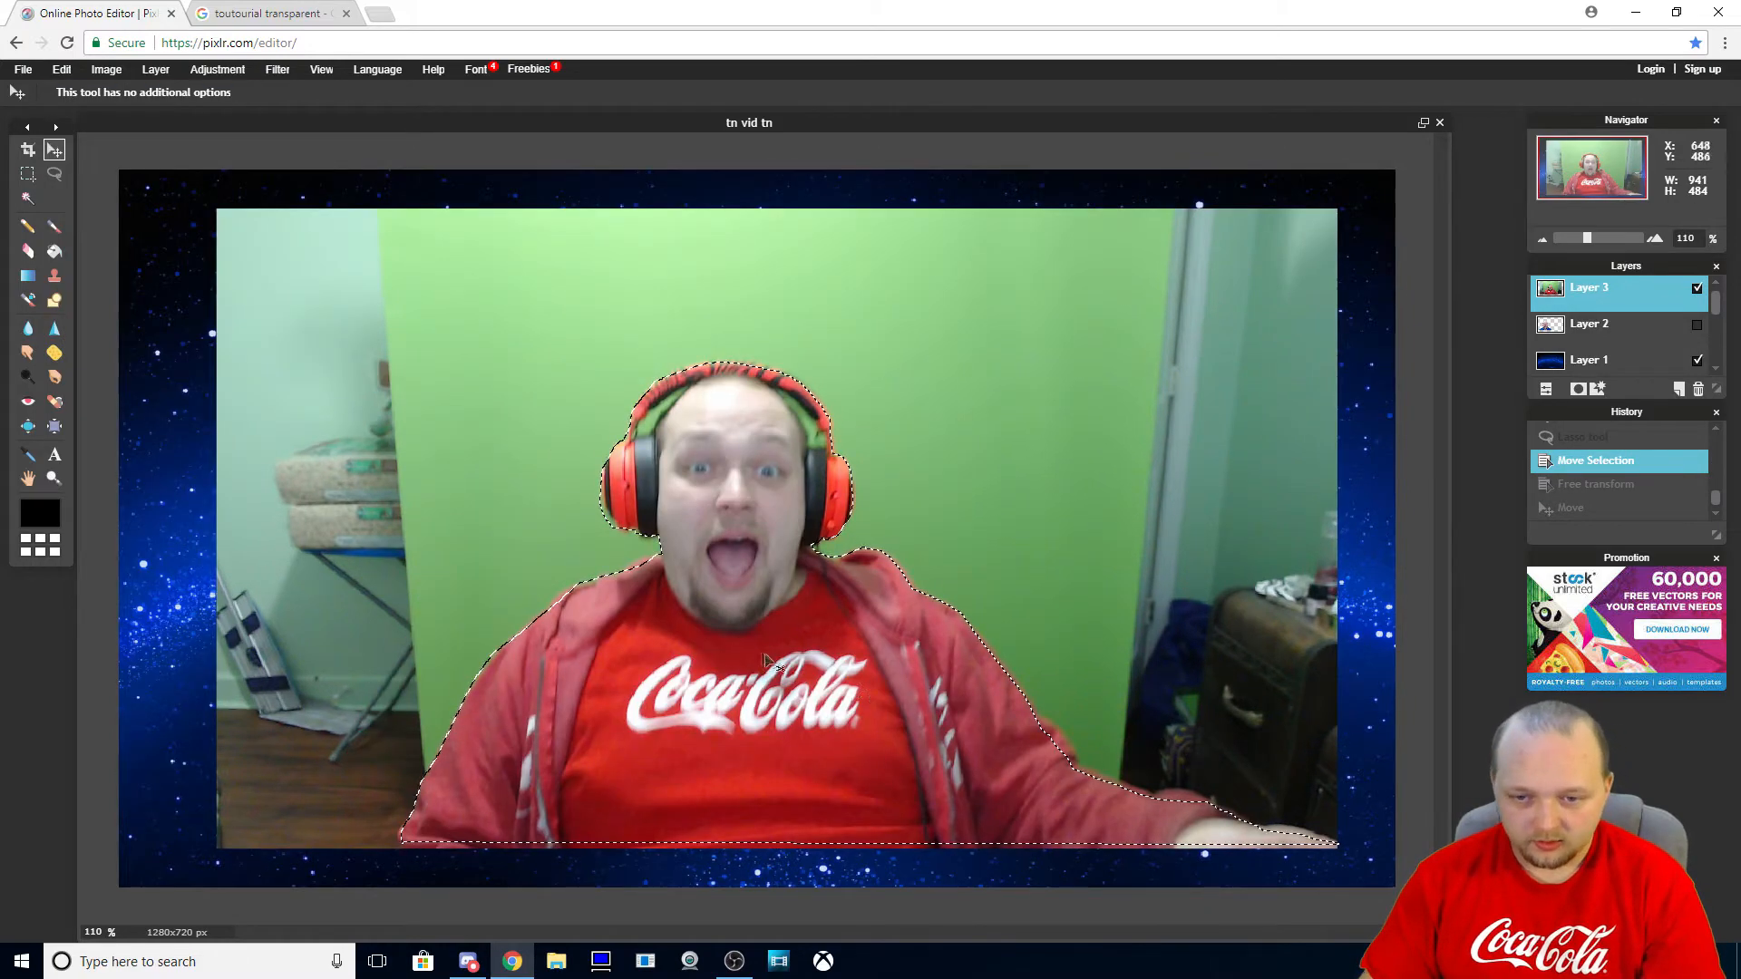
Move the lasso-selected man up and to the left on Layer 3 with the Move tool
mouse_move(763, 660)
left_mouse_down()
mouse_move(660, 628)
mouse_move(526, 673)
mouse_move(485, 576)
mouse_move(667, 566)
mouse_move(749, 663)
mouse_move(780, 644)
mouse_move(788, 673)
mouse_move(805, 623)
mouse_move(435, 535)
mouse_move(315, 451)
mouse_move(322, 500)
mouse_move(535, 516)
mouse_move(524, 575)
left_mouse_up()
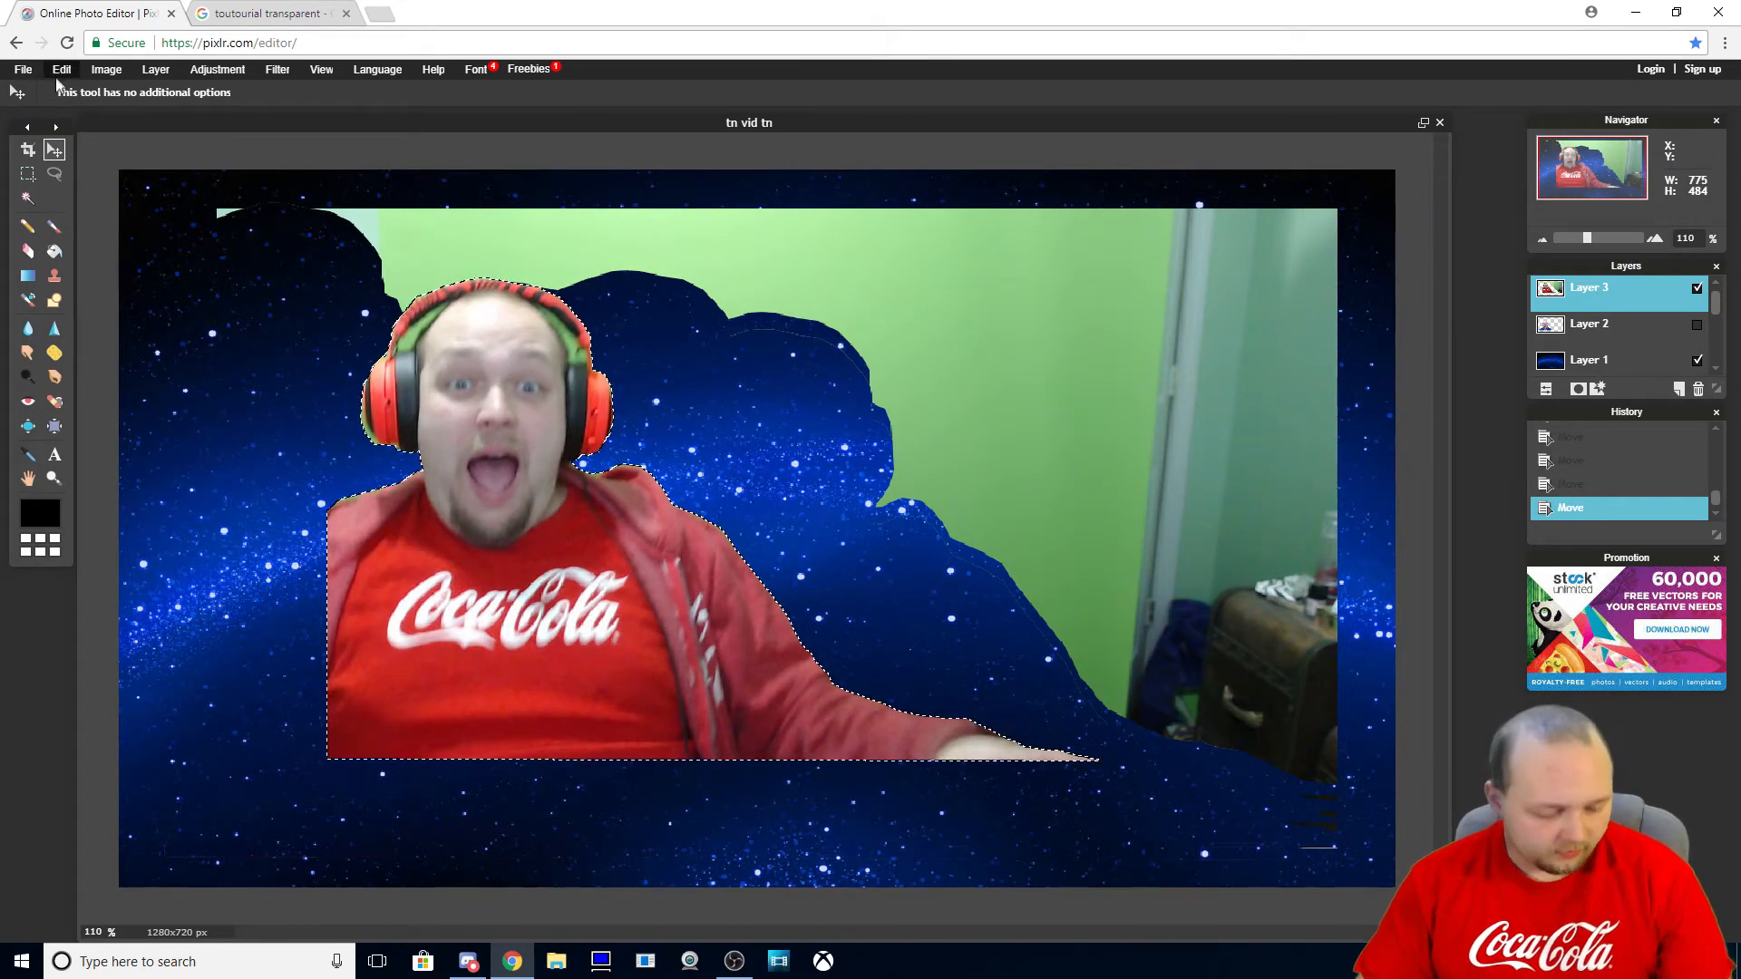
Undo the last two moves of the lasso-selected man, and move him slightly up and left from his original place
key("ctrl+z")
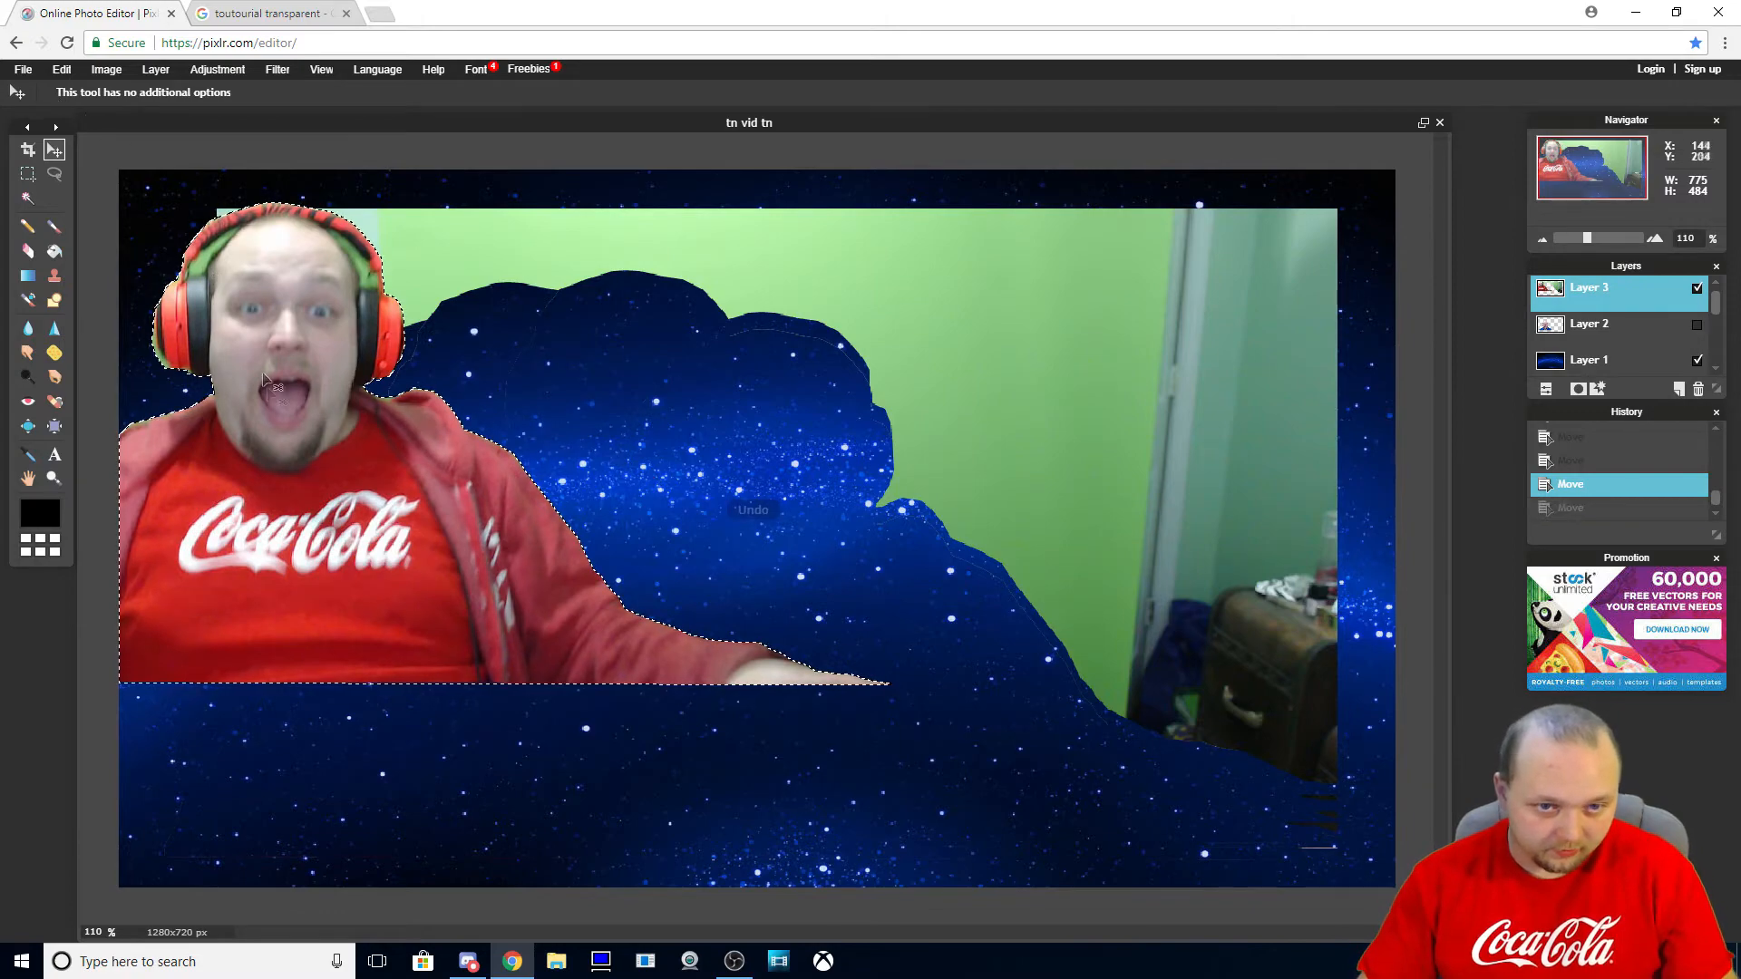
key("ctrl+z")
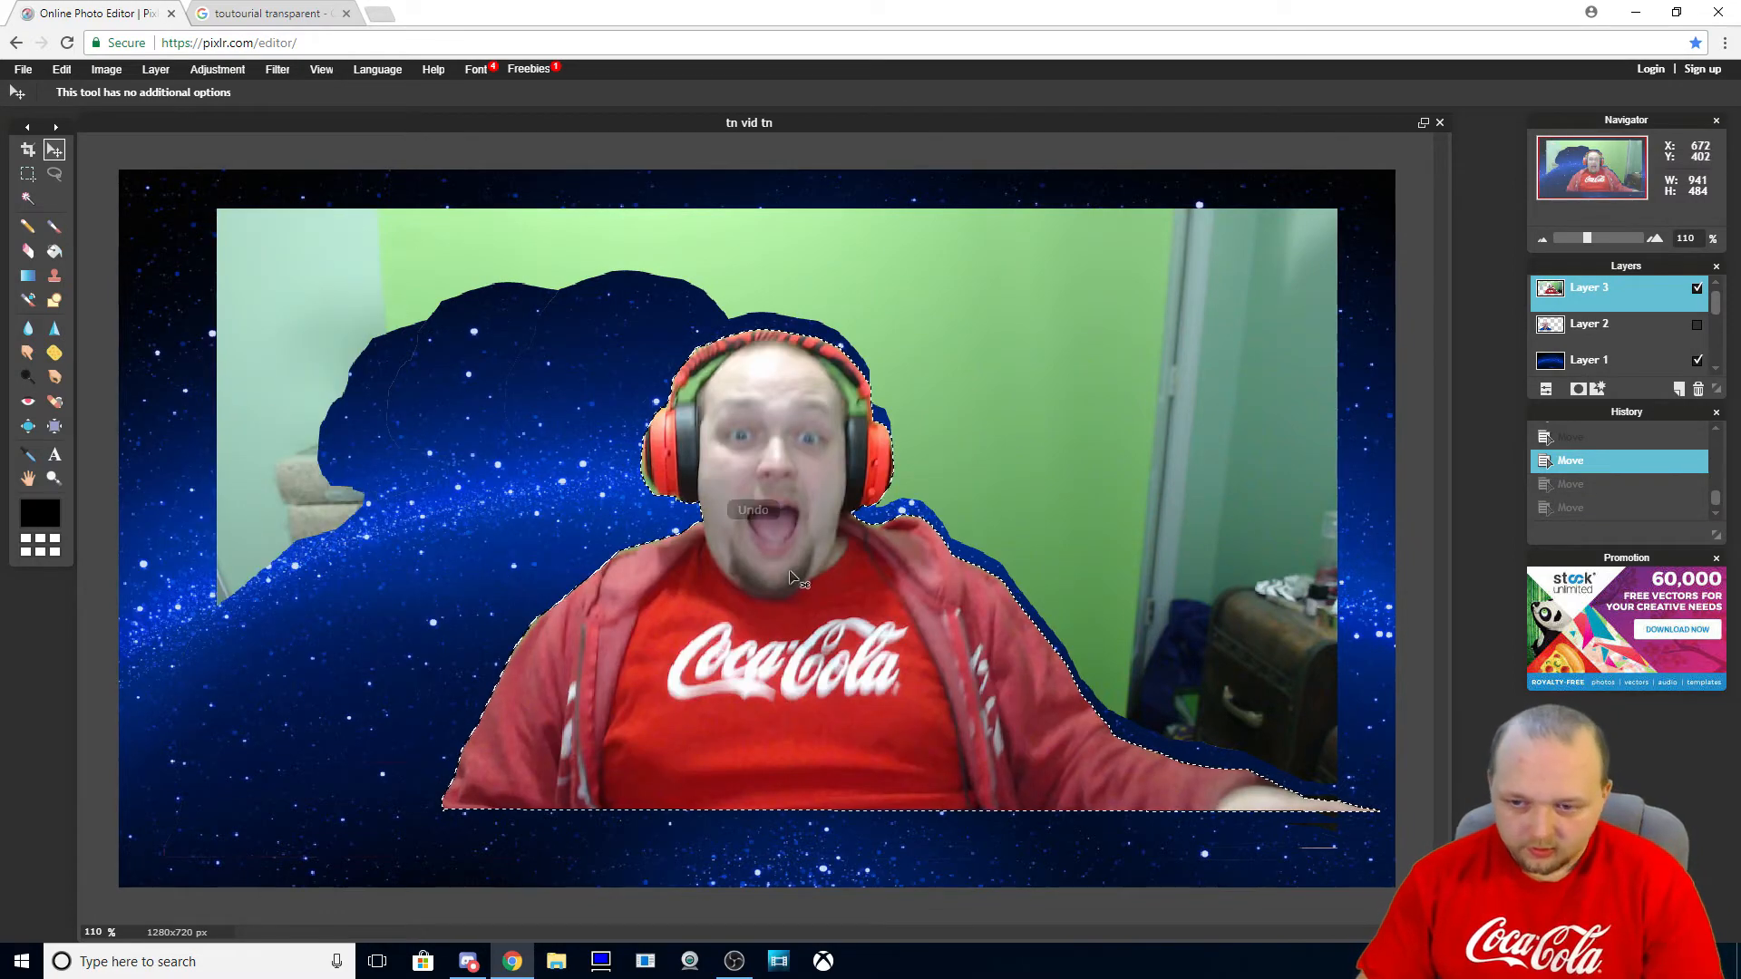
left_click_drag(791, 578, 771, 526)
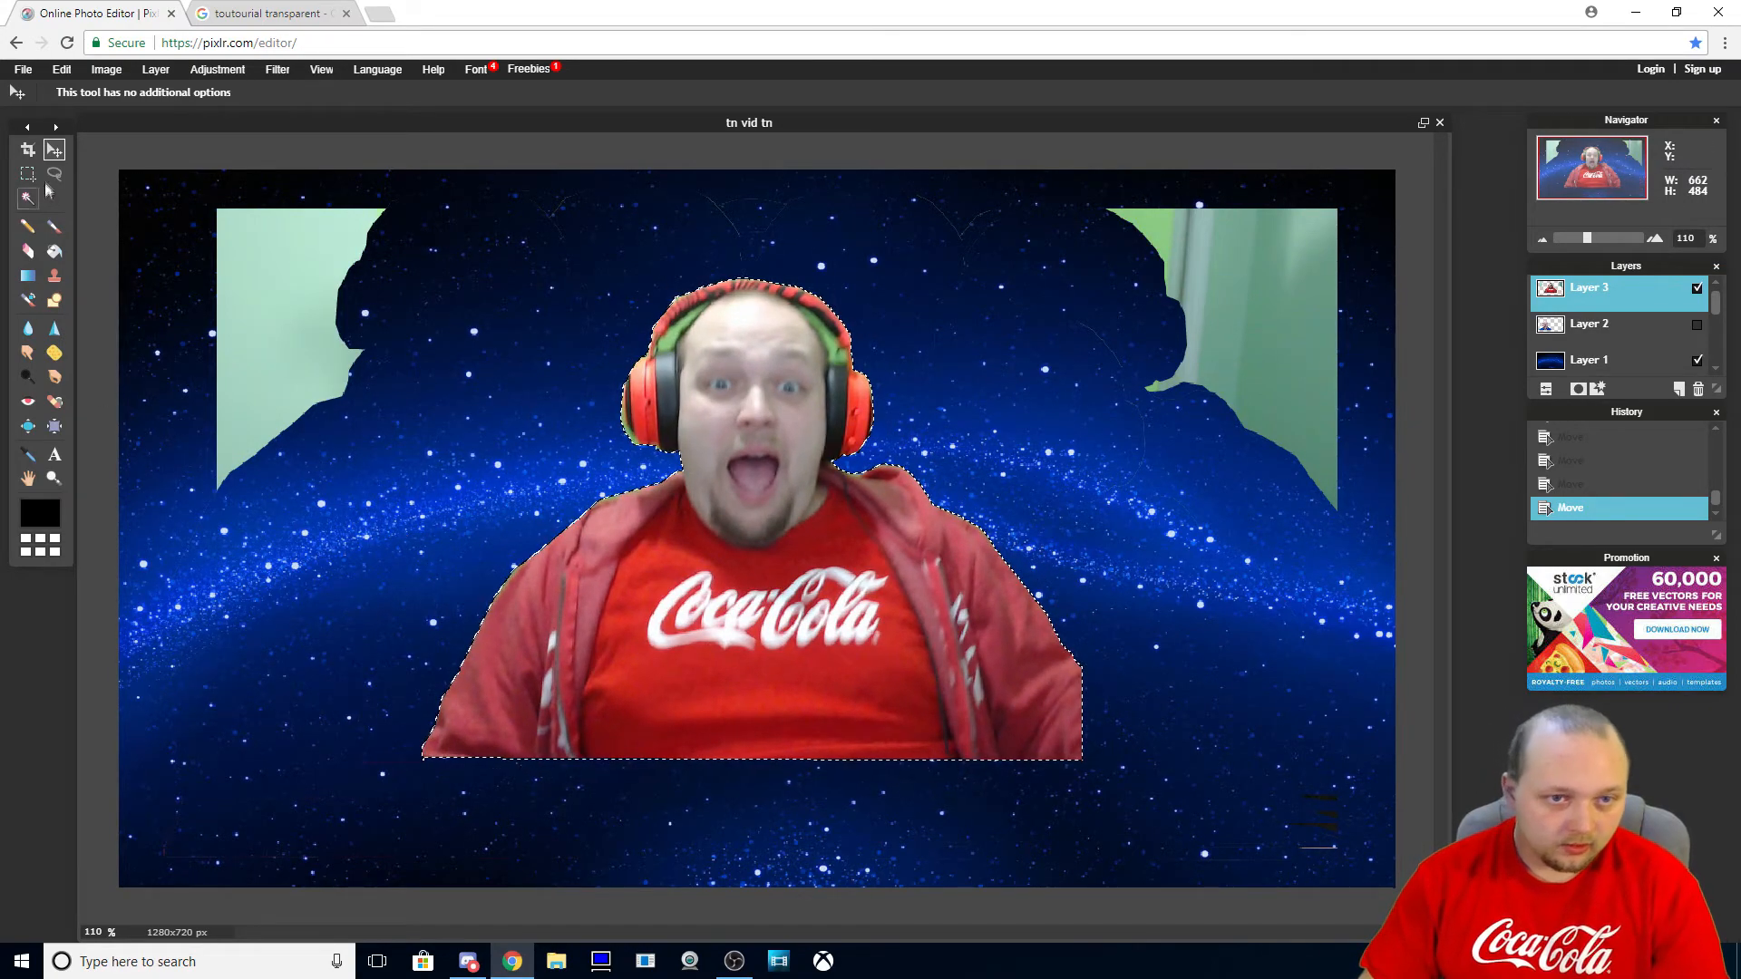
Free transform the selected man on Layer 3, shifting the photo slightly upward, and apply the changes
left_click(55, 72)
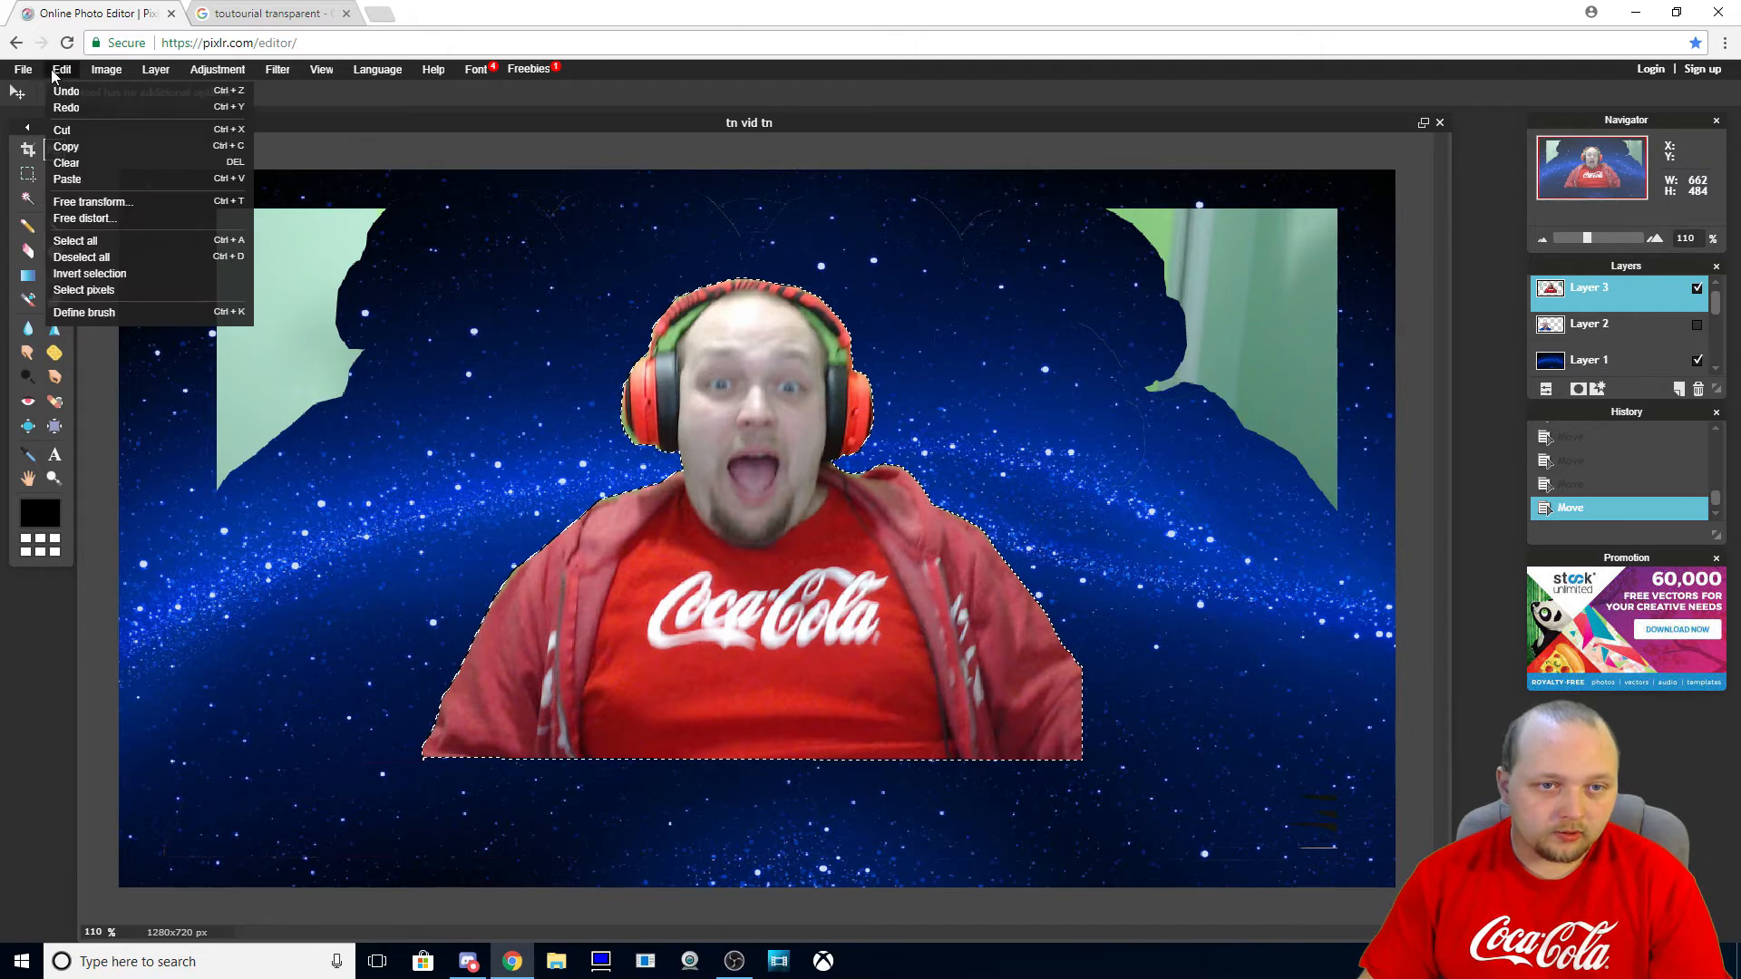
left_click(90, 201)
left_click(350, 615)
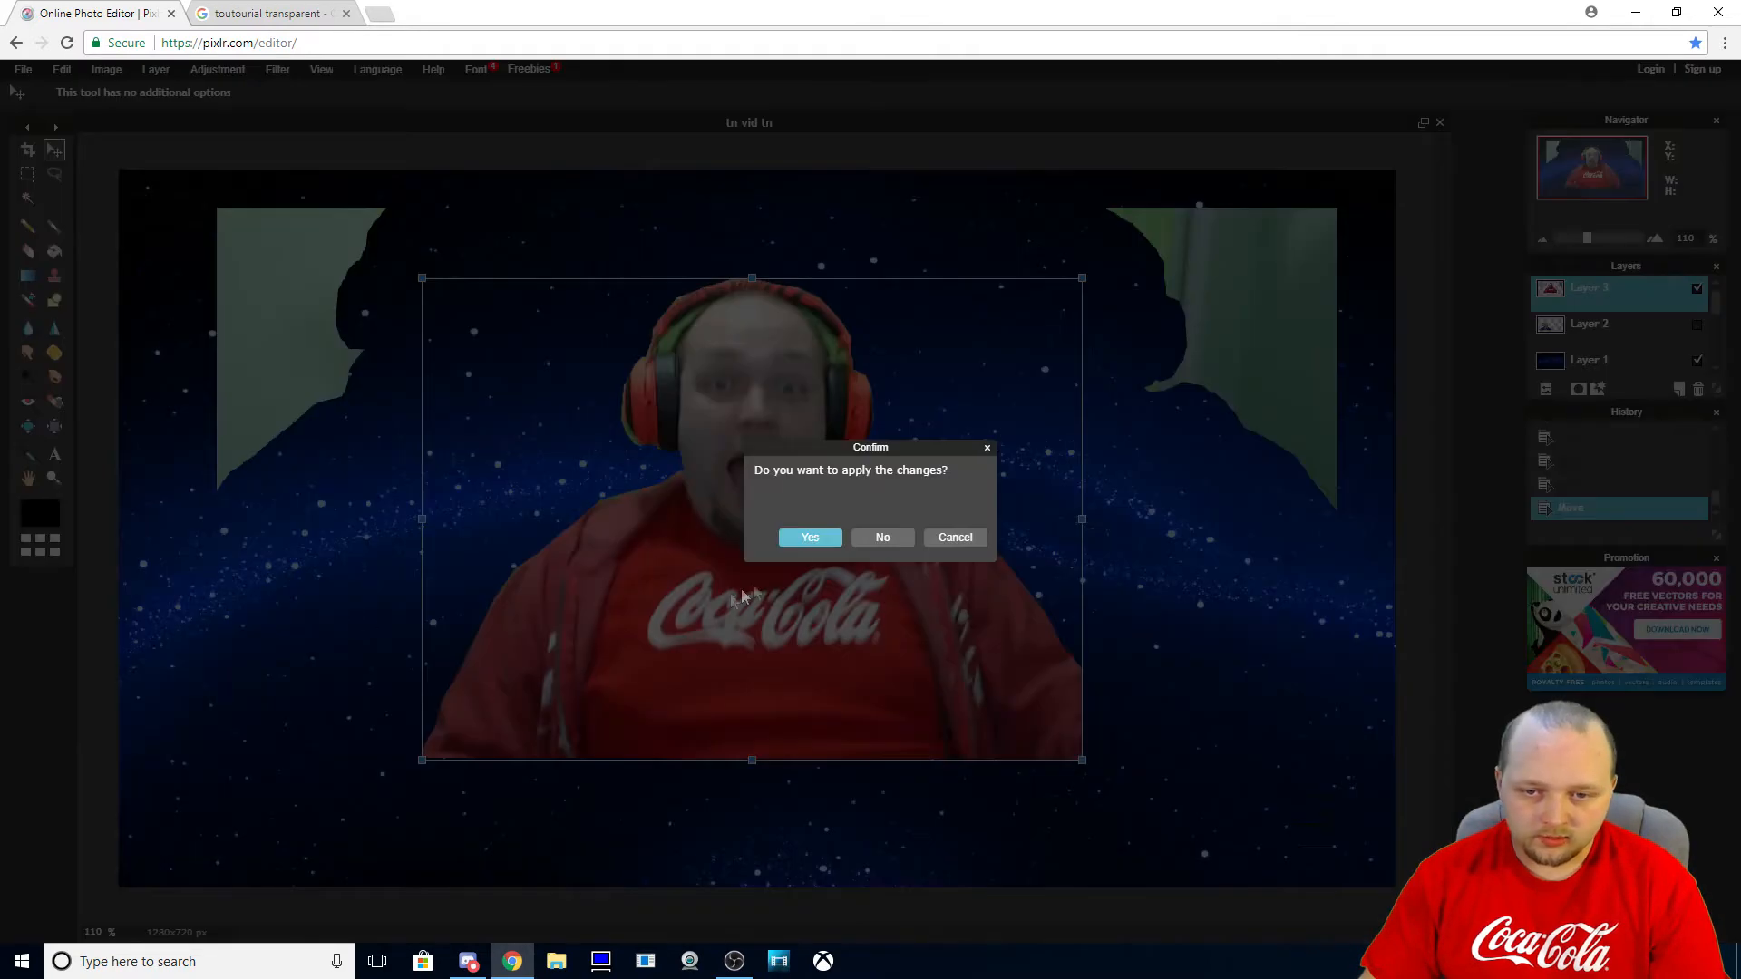
left_click(809, 540)
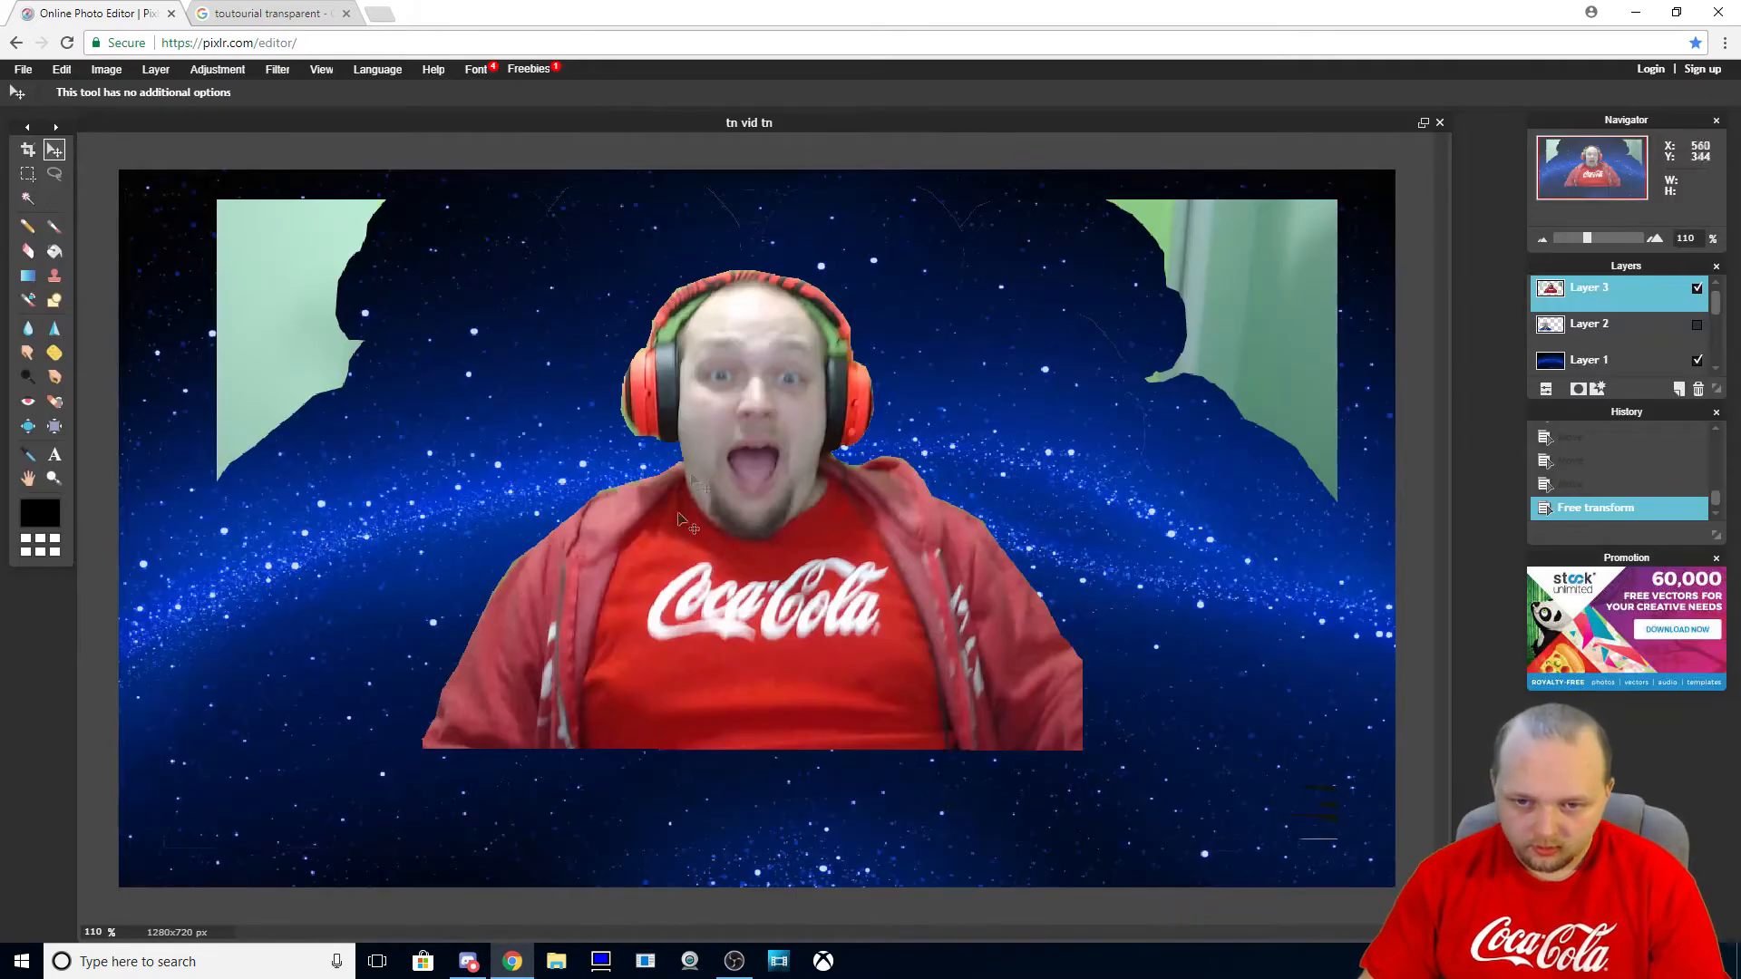
Erase the leftover pale green webcam background in the upper-left area of Layer 3
left_click(28, 251)
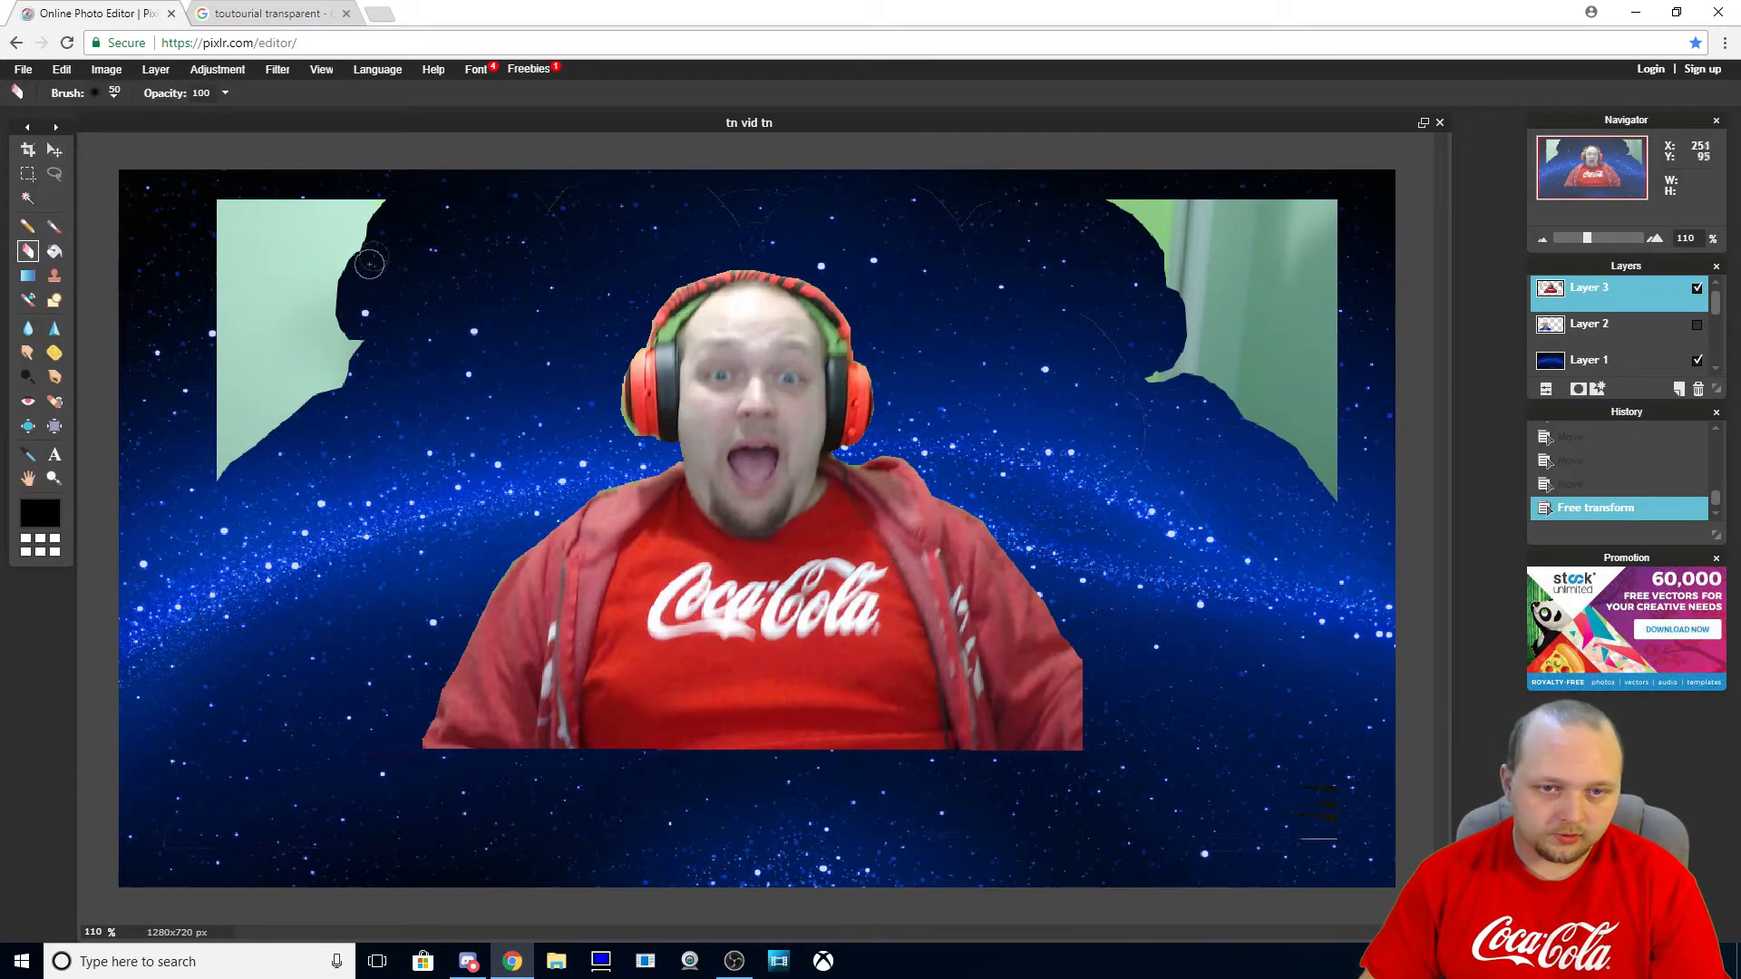
mouse_move(379, 212)
left_mouse_down()
mouse_move(208, 213)
mouse_move(405, 206)
mouse_move(213, 220)
mouse_move(384, 250)
mouse_move(154, 270)
mouse_move(404, 218)
mouse_move(180, 258)
mouse_move(145, 320)
mouse_move(261, 339)
mouse_move(157, 328)
mouse_move(248, 294)
mouse_move(136, 406)
mouse_move(239, 423)
mouse_move(239, 294)
mouse_move(215, 477)
mouse_move(241, 590)
mouse_move(311, 377)
mouse_move(359, 551)
left_mouse_up()
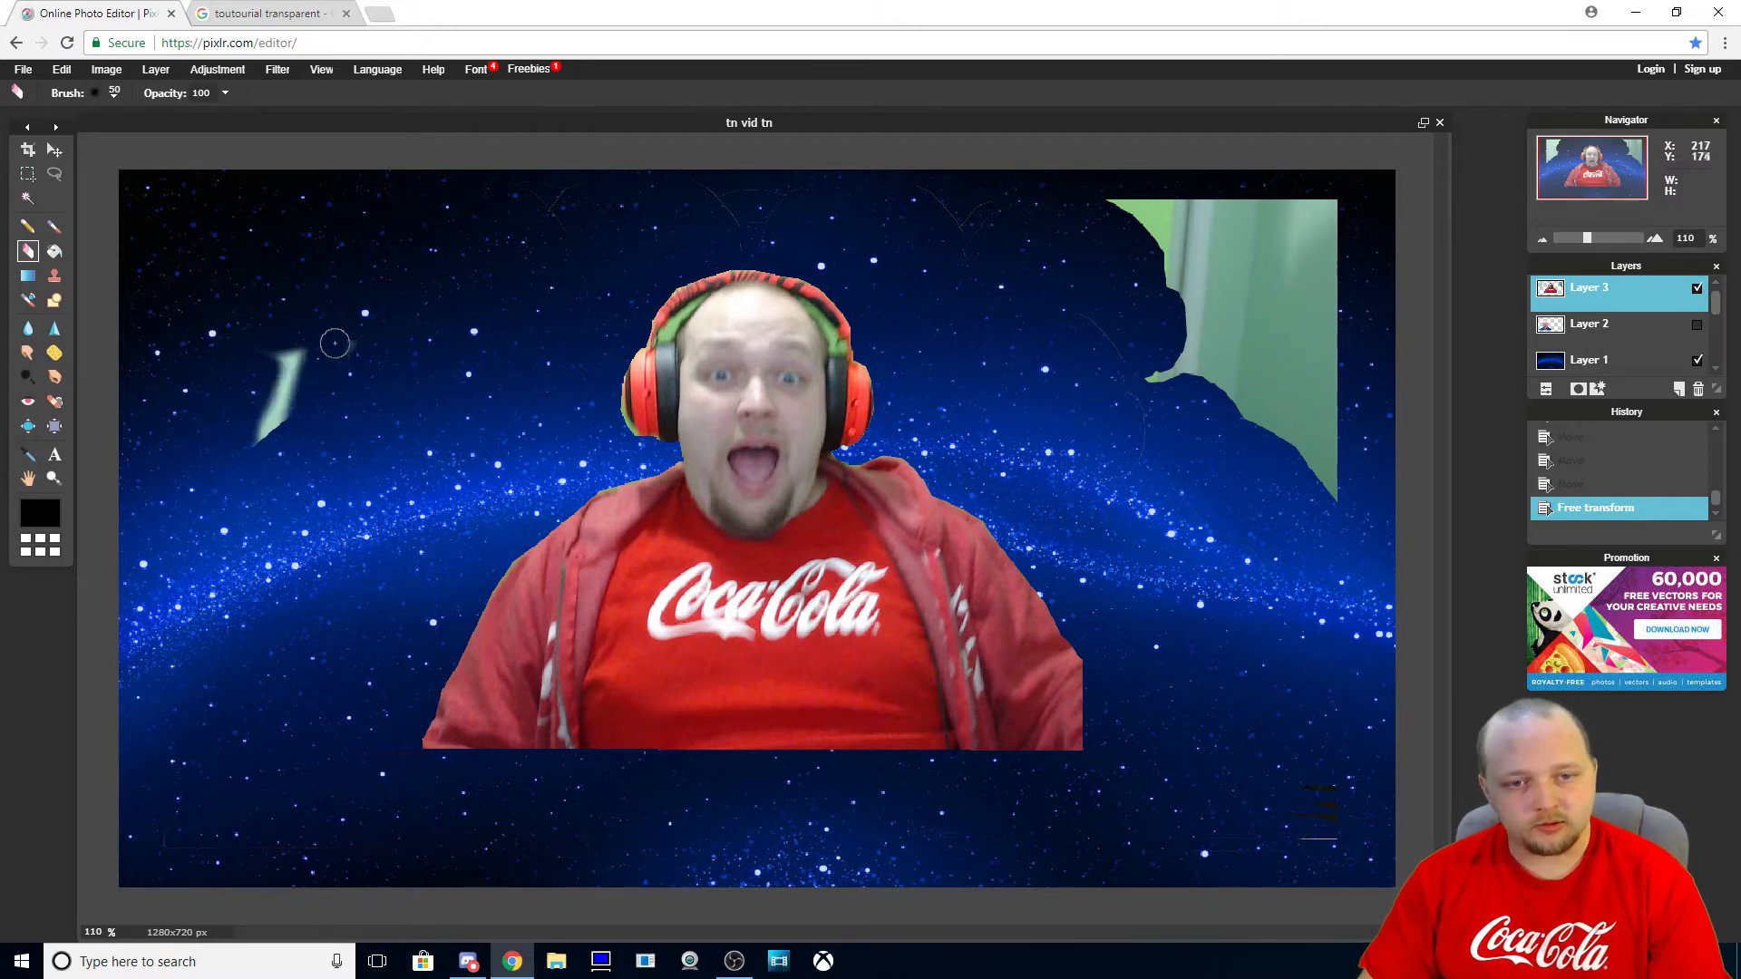
mouse_move(334, 342)
left_mouse_down()
mouse_move(285, 452)
mouse_move(298, 289)
left_mouse_up()
left_click_drag(260, 487, 263, 392)
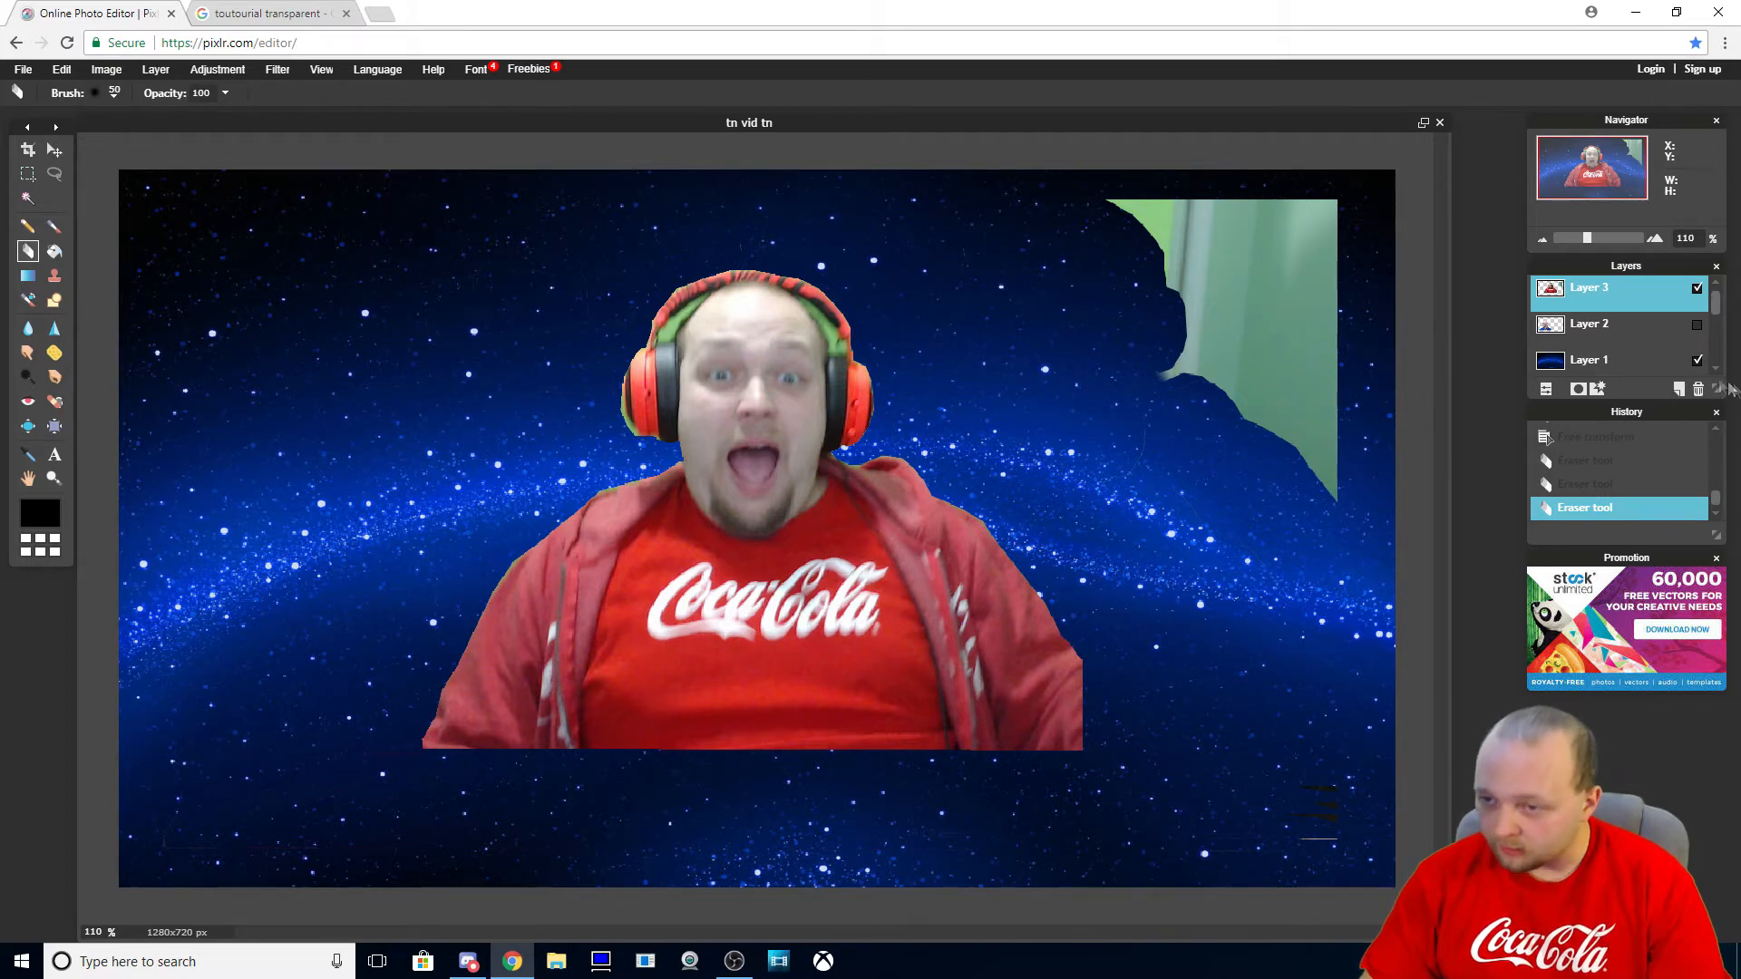
Hide Layer 1 and erase the stray black marks near the lower-right corner of Layer 3
left_click(1697, 361)
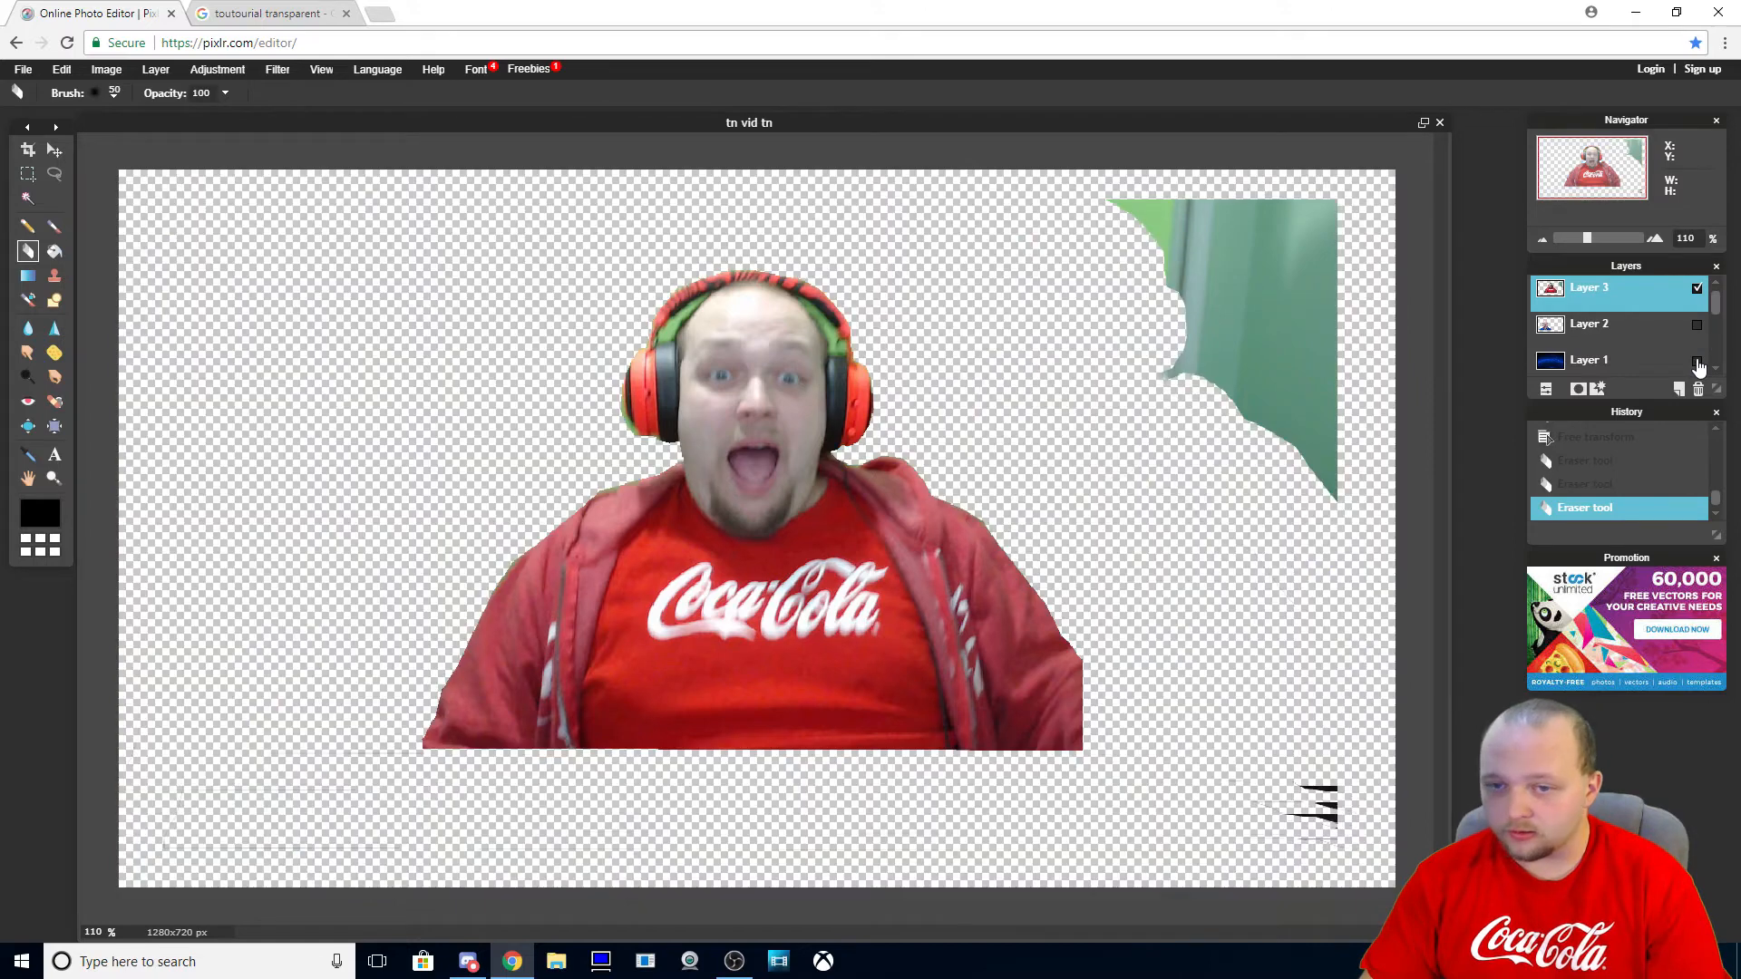
left_click_drag(1327, 776, 1319, 767)
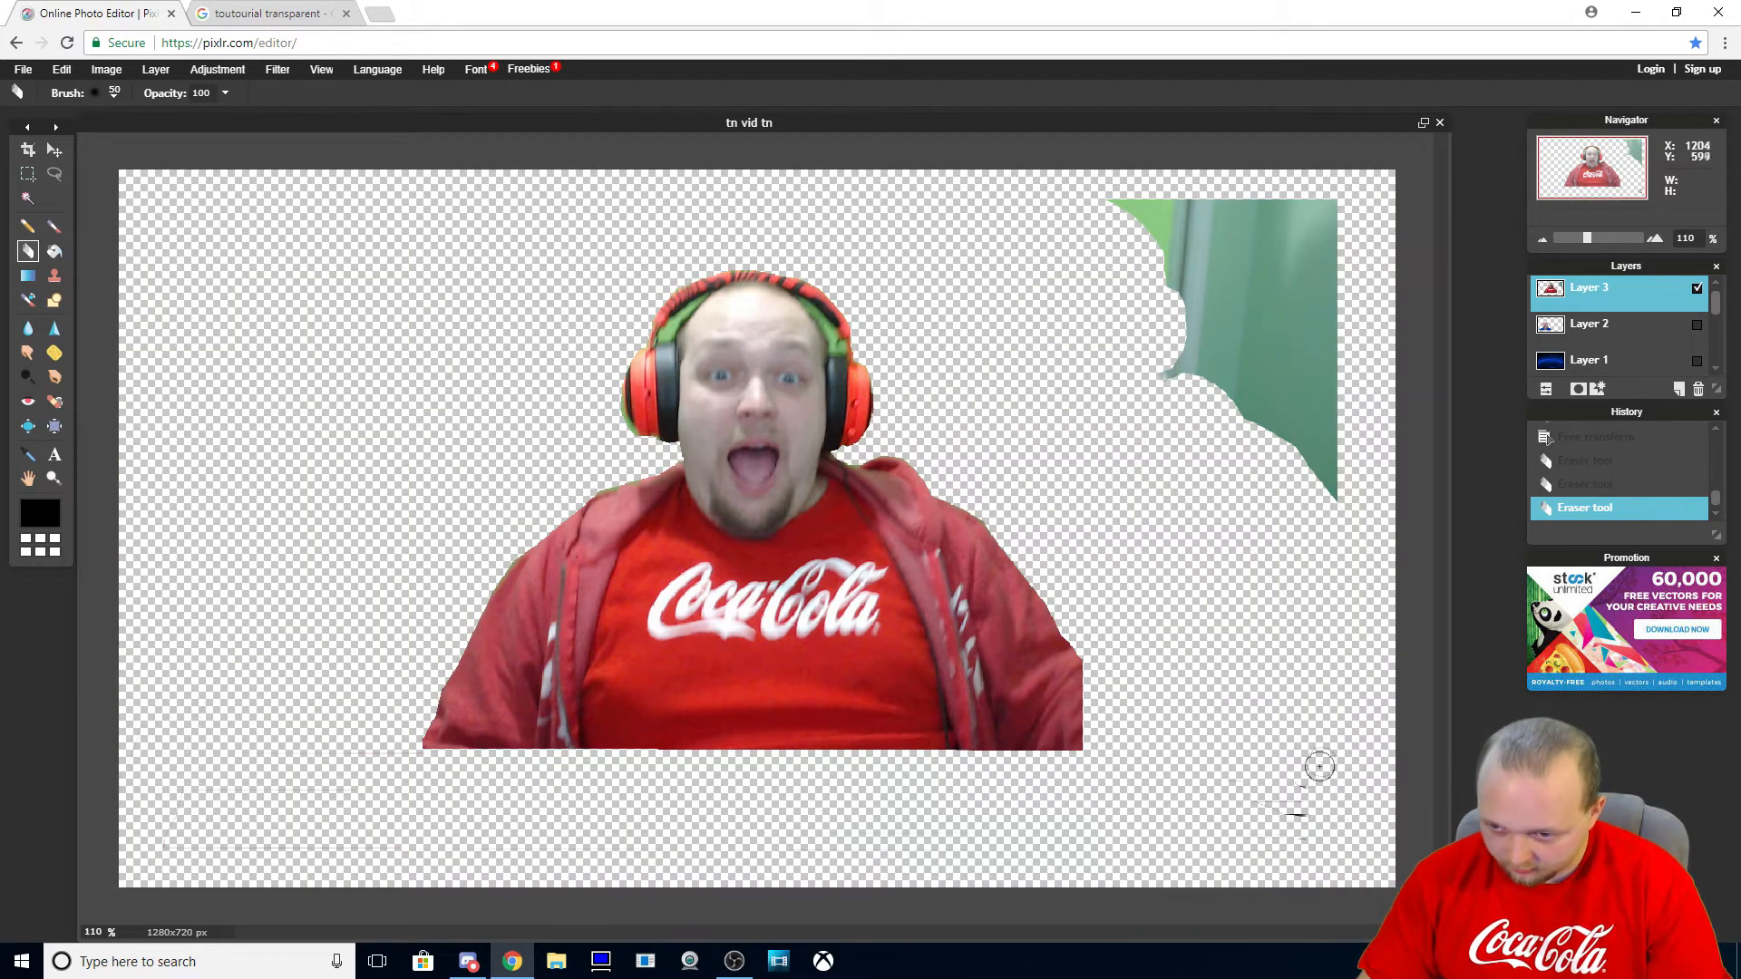
left_click_drag(1290, 844, 1304, 809)
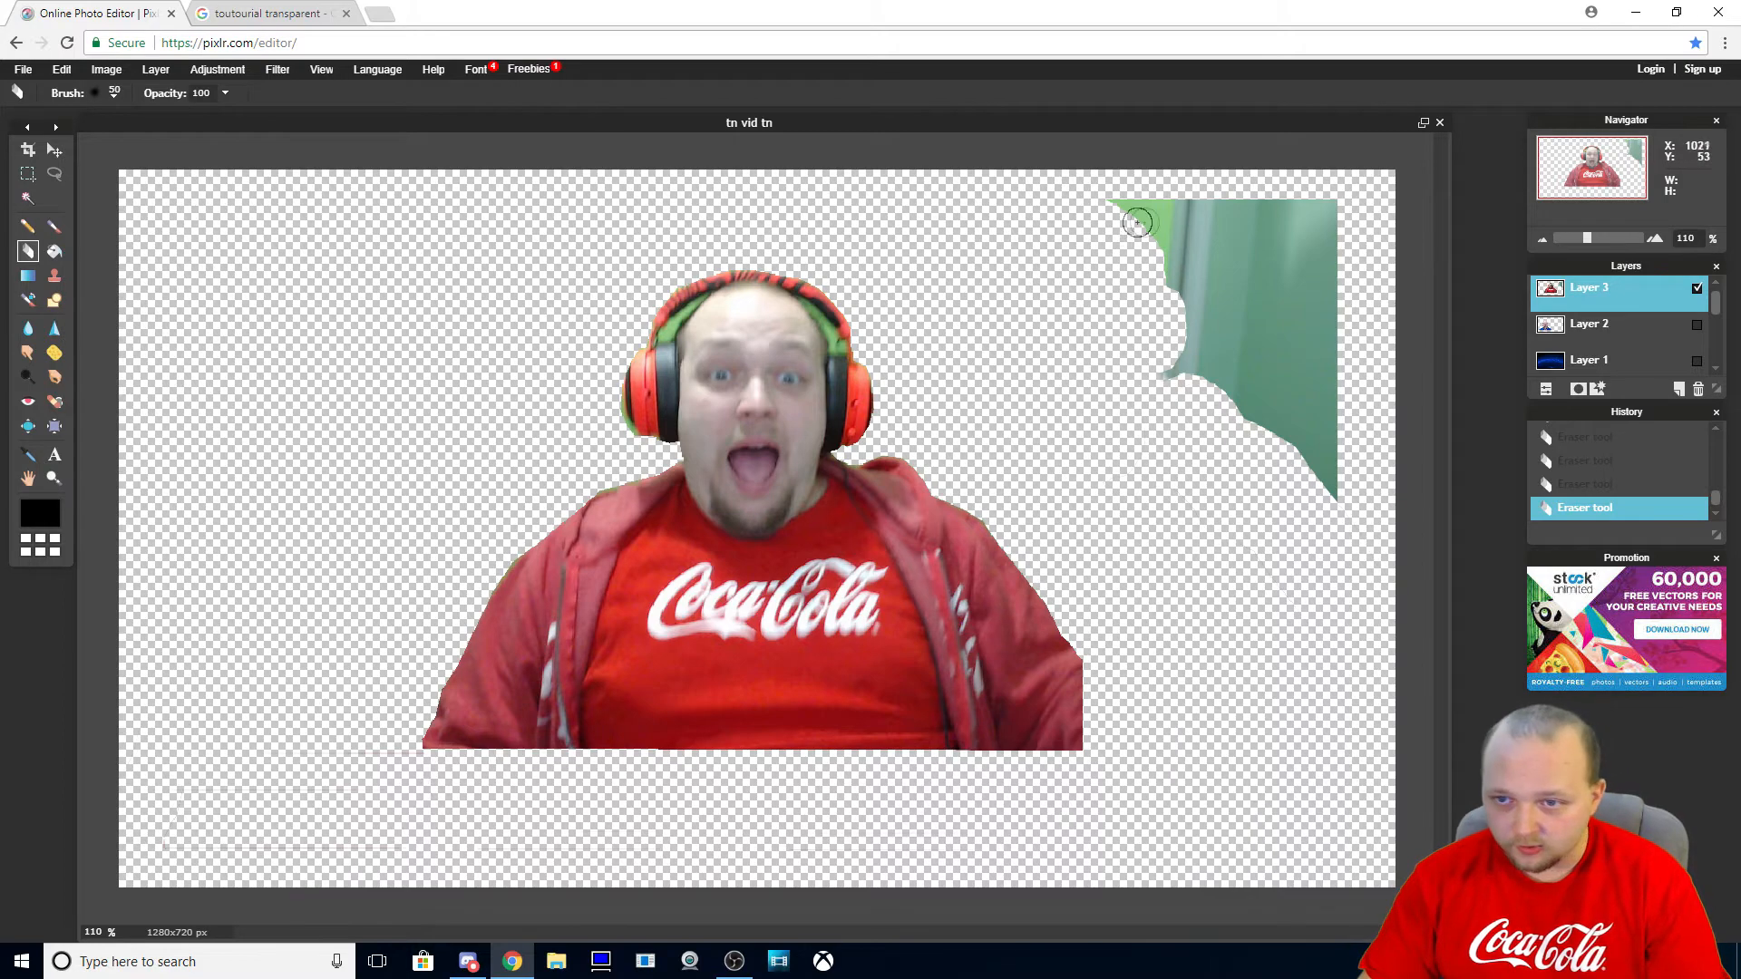
Erase the leftover green background at the upper right of Layer 3, using a hard 200 brush, and show Layer 1 again
mouse_move(1109, 205)
left_mouse_down()
mouse_move(1296, 205)
mouse_move(1329, 326)
mouse_move(1333, 486)
left_mouse_up()
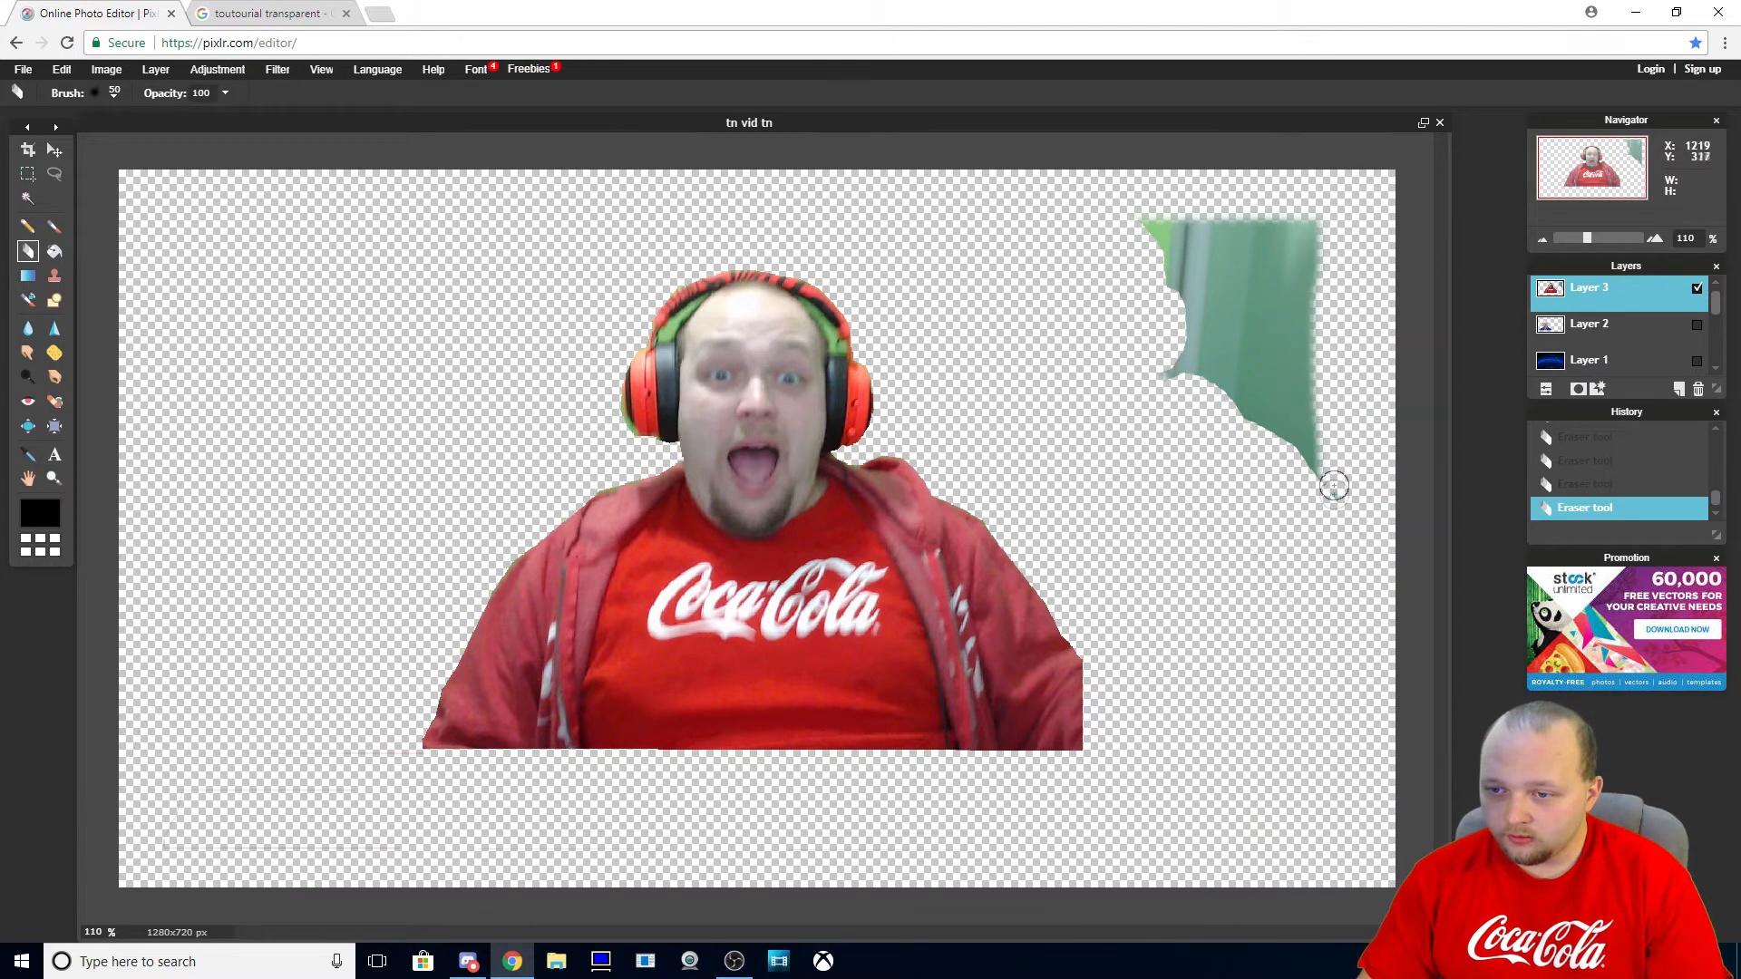
left_click(111, 97)
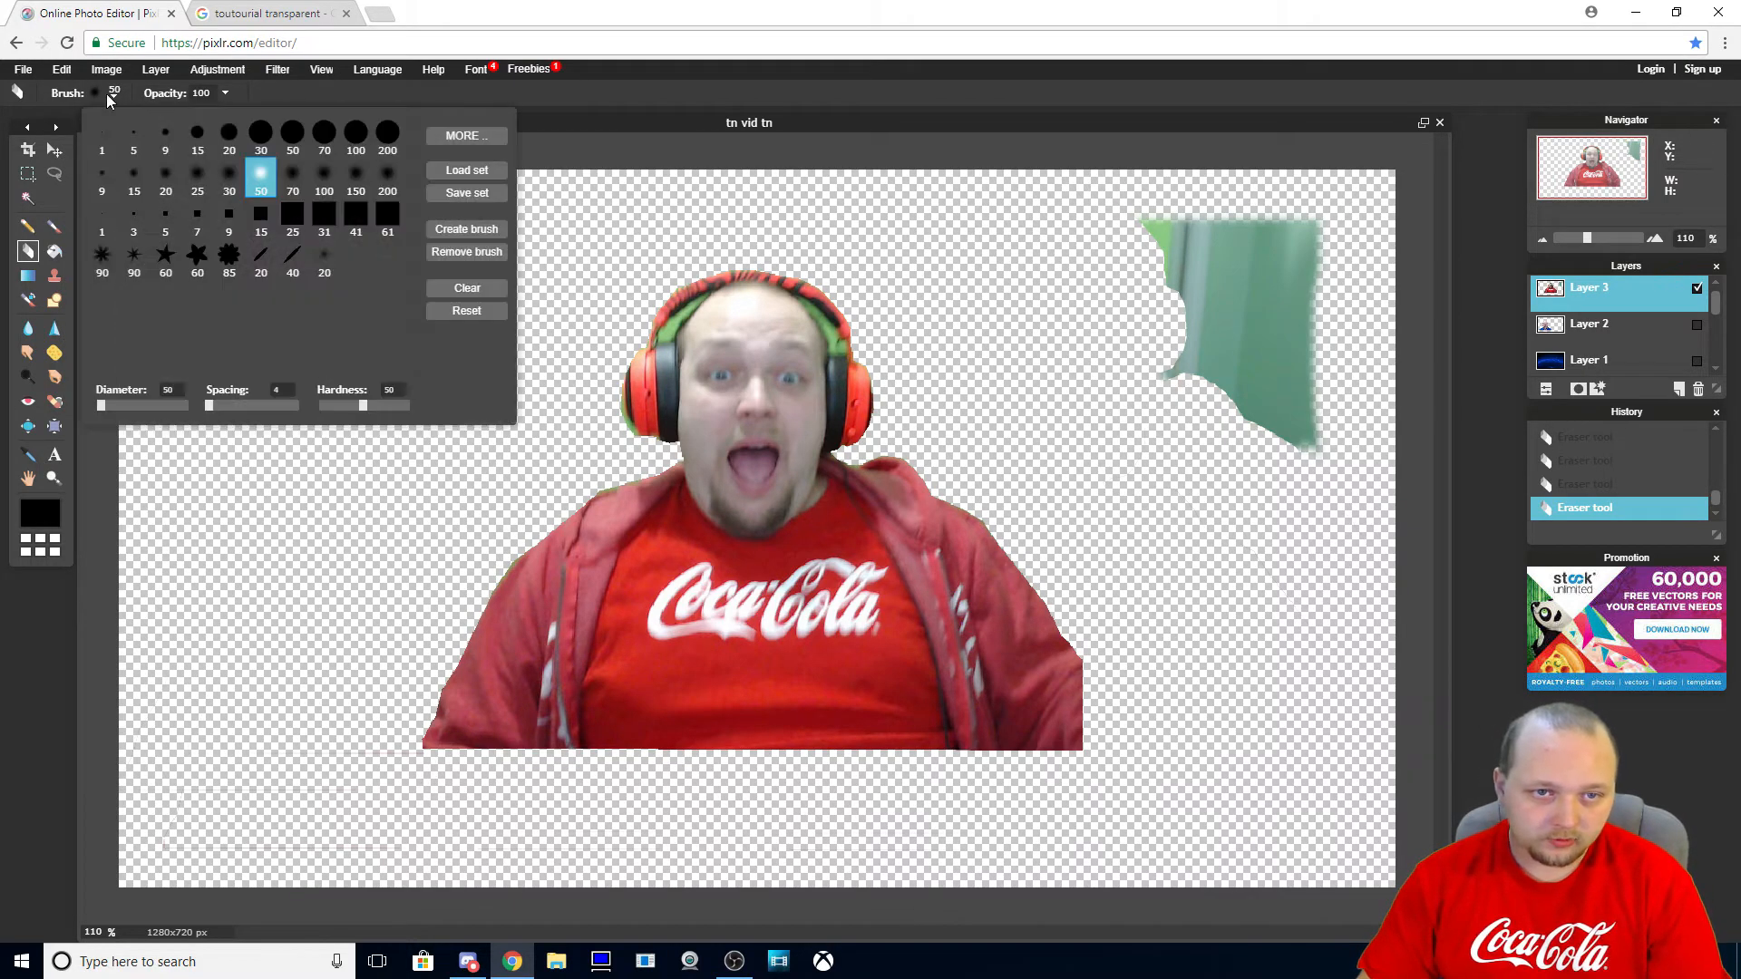
left_click(387, 134)
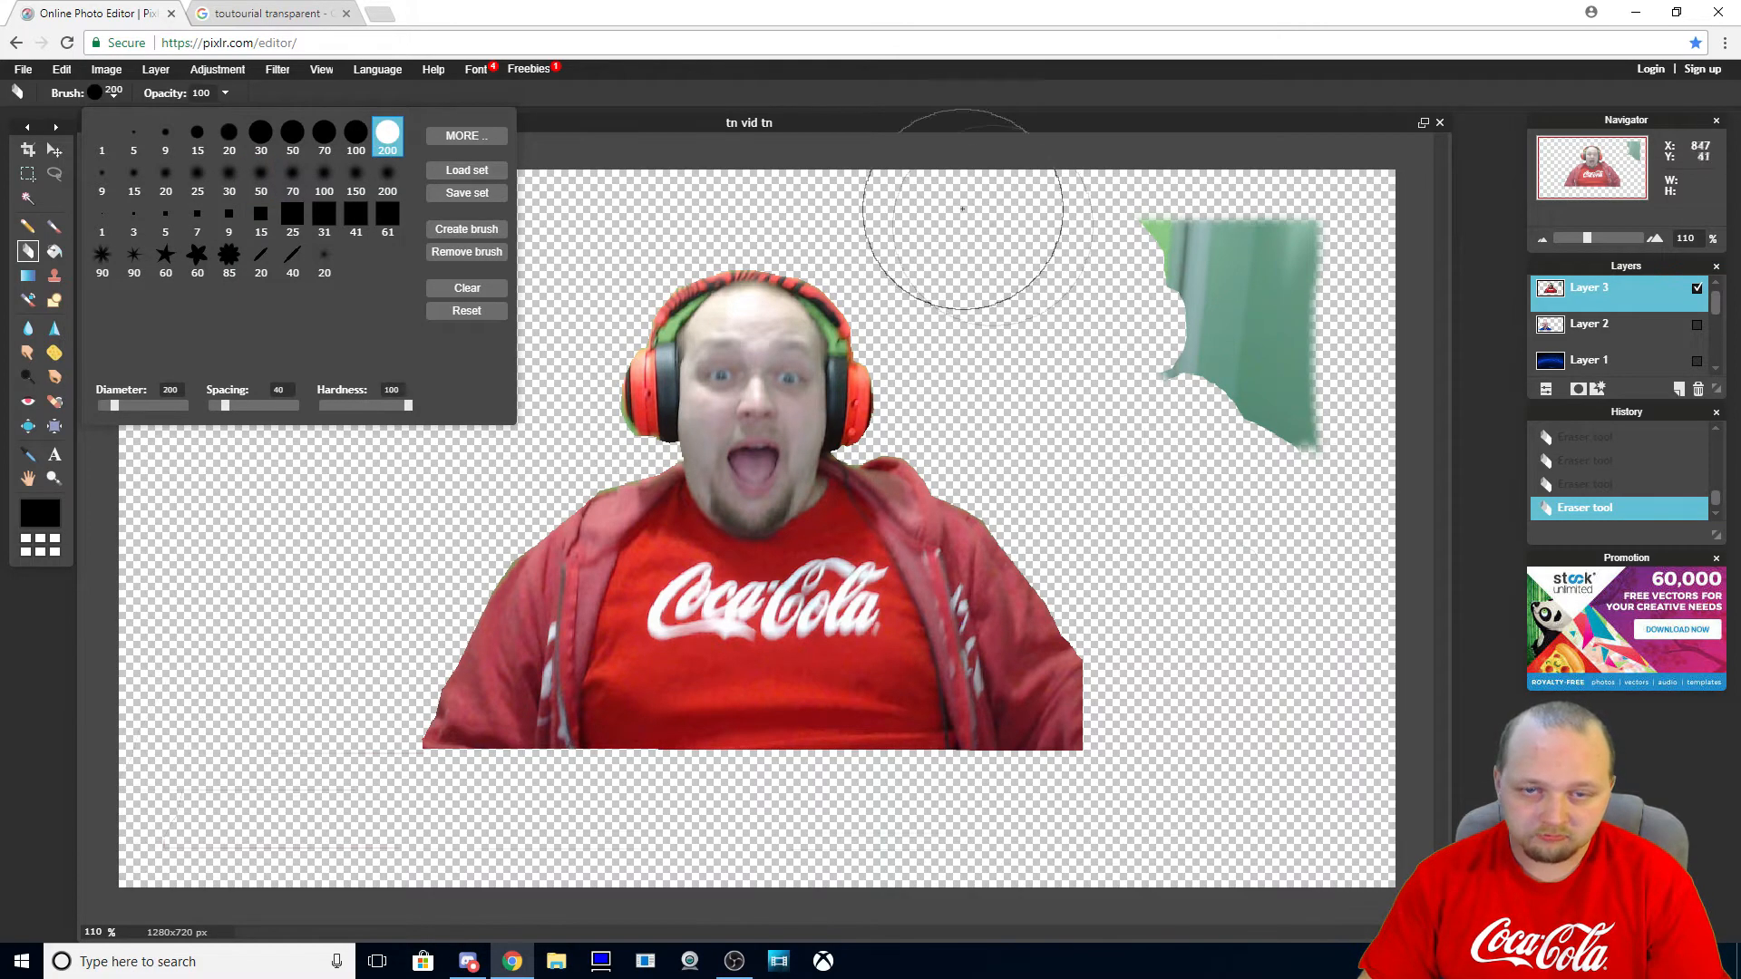
mouse_move(1080, 272)
left_mouse_down()
mouse_move(1305, 284)
mouse_move(1215, 269)
left_mouse_up()
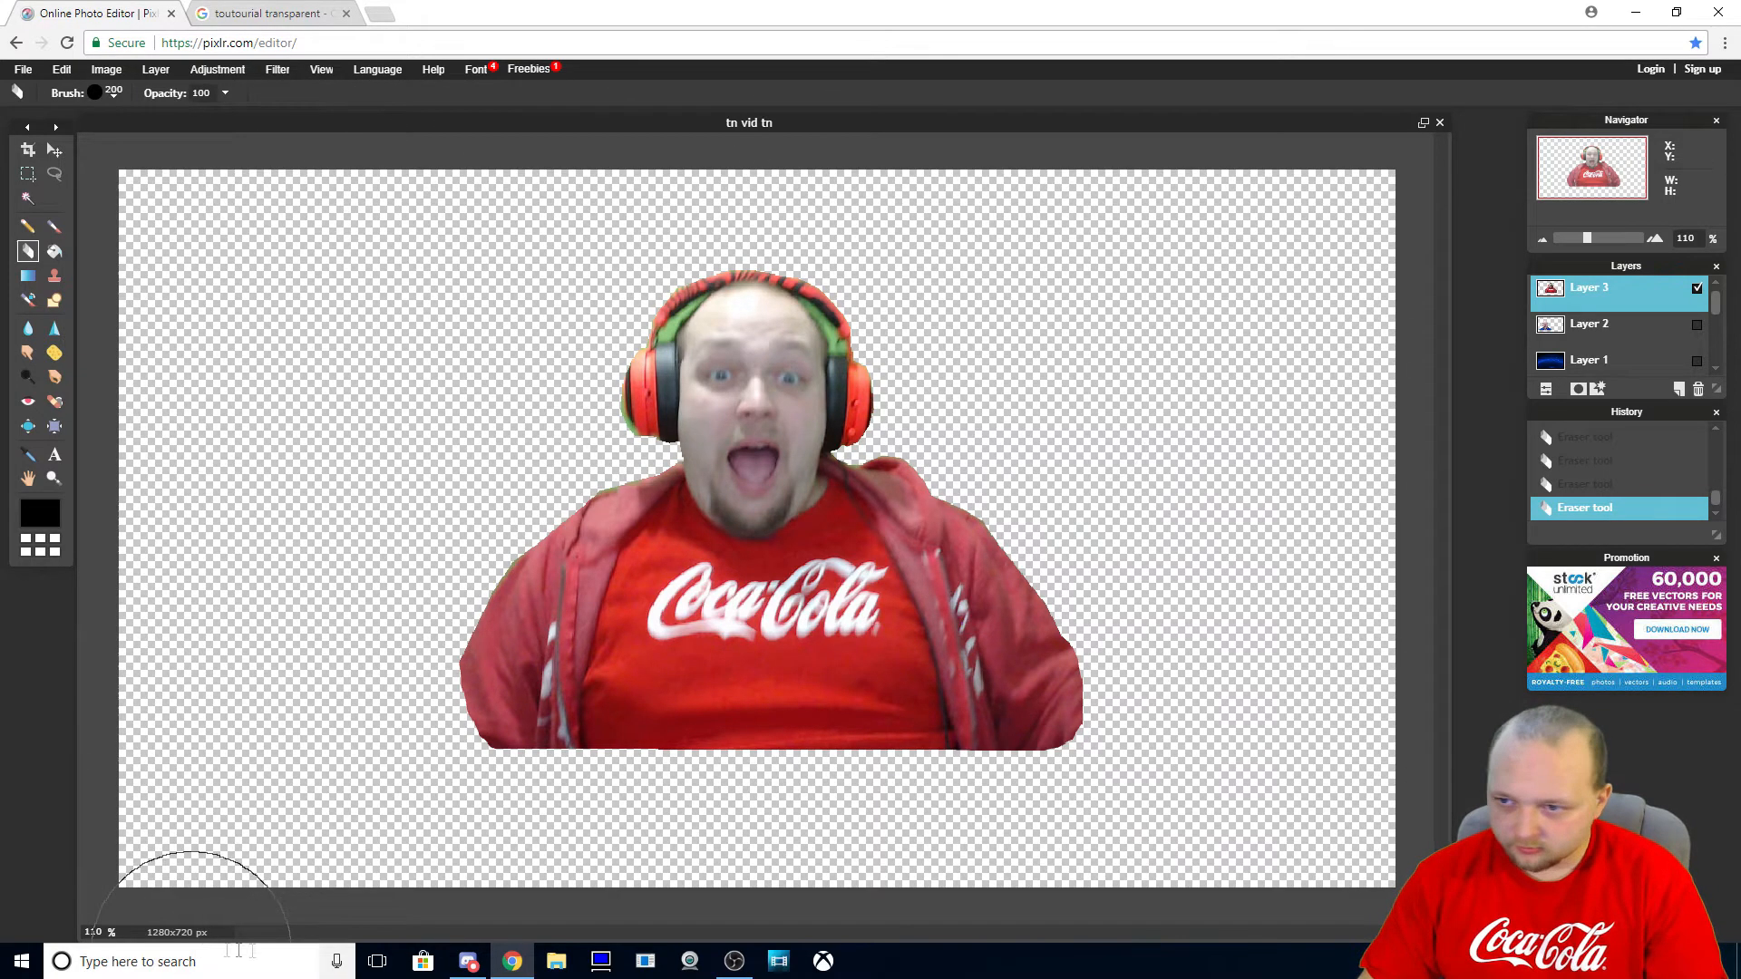
left_click(1697, 361)
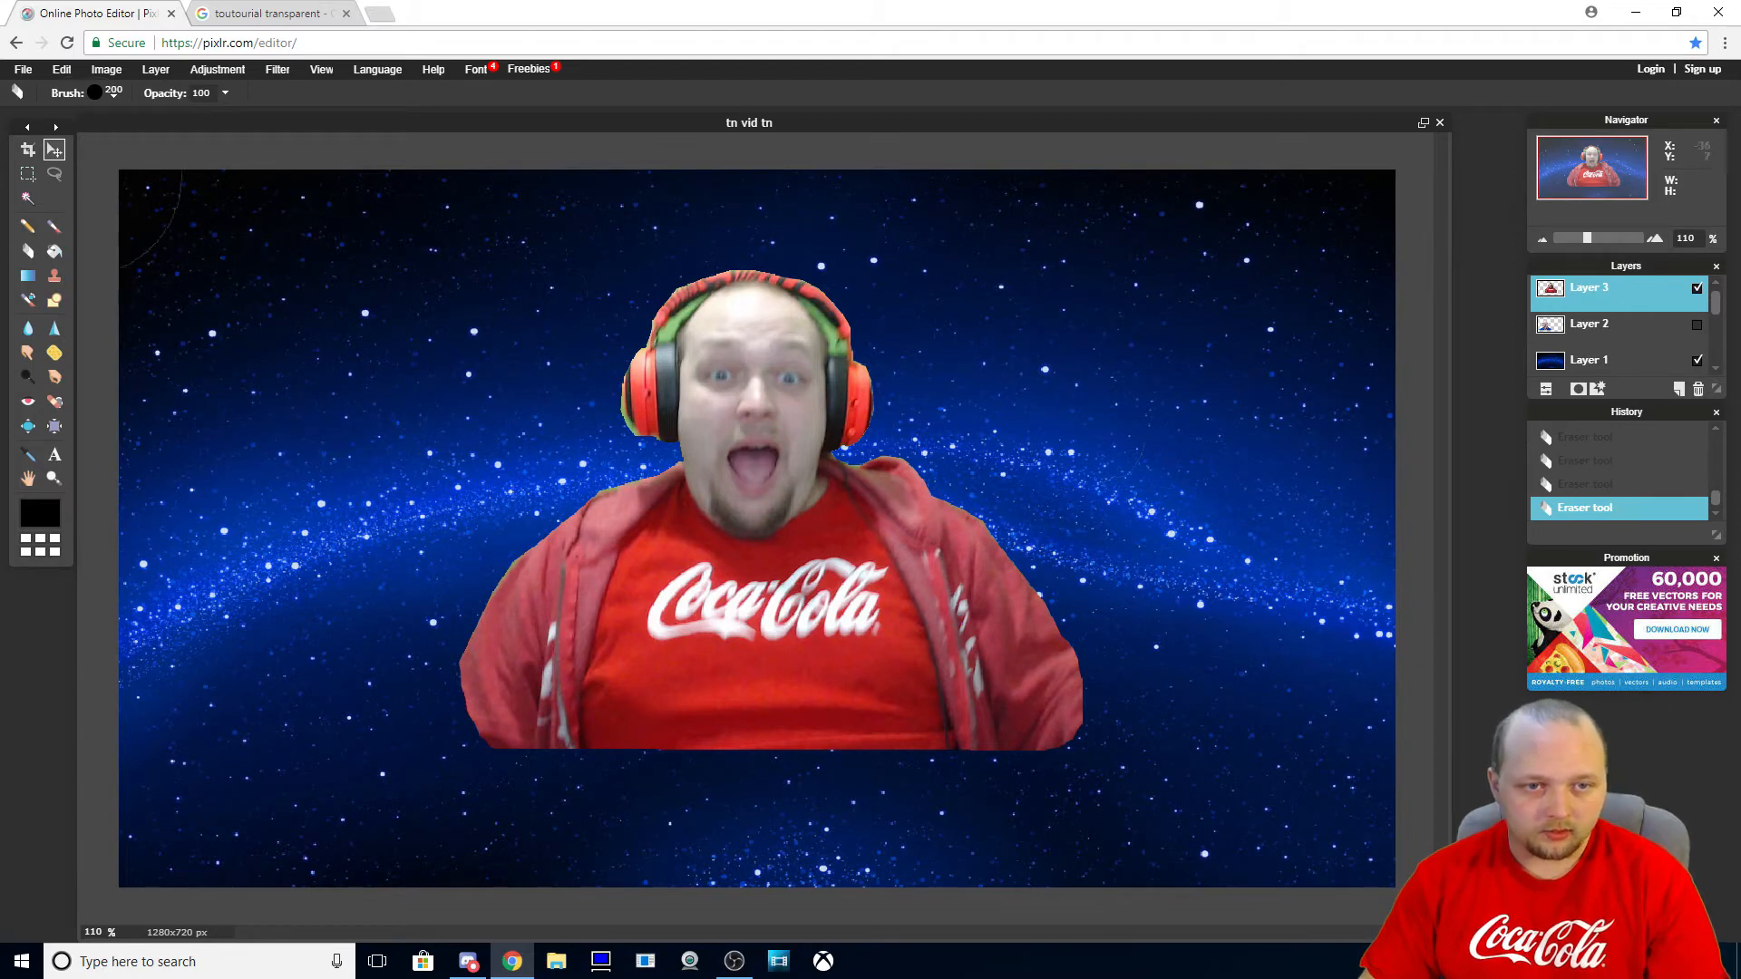
Select the green gap under the left side of the headband with the Wand tool at tolerance 30 and erase it
left_click(28, 199)
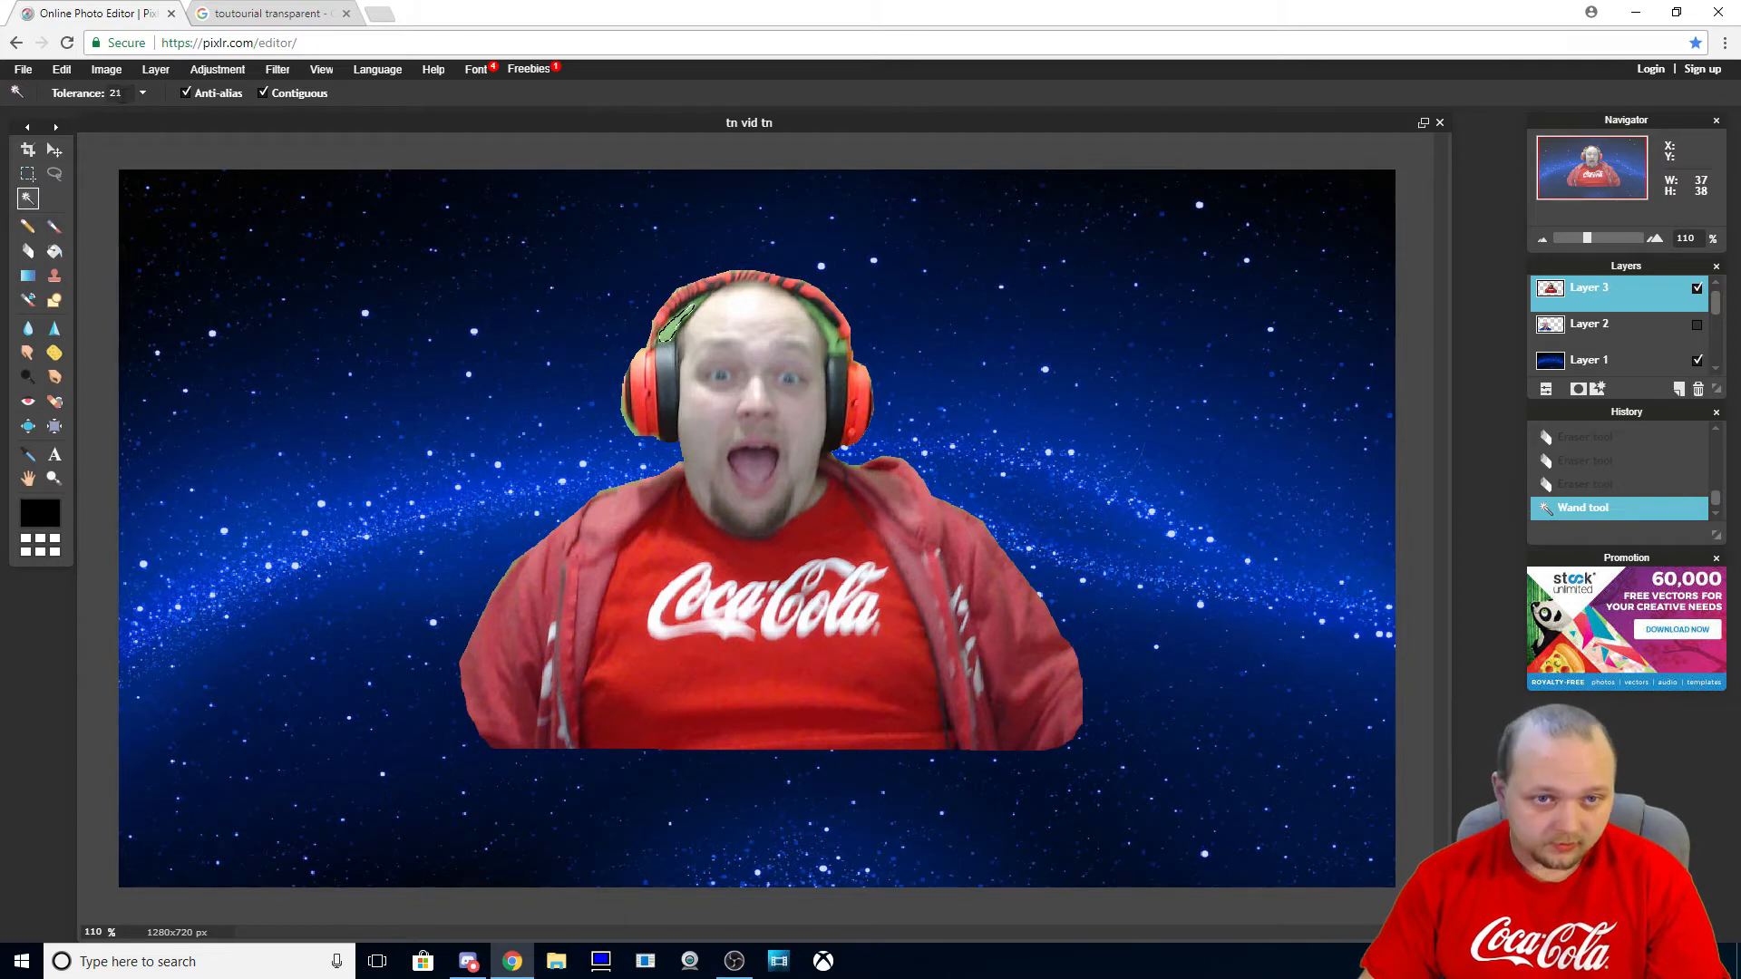
key("BackSpace")
key("BackSpace")
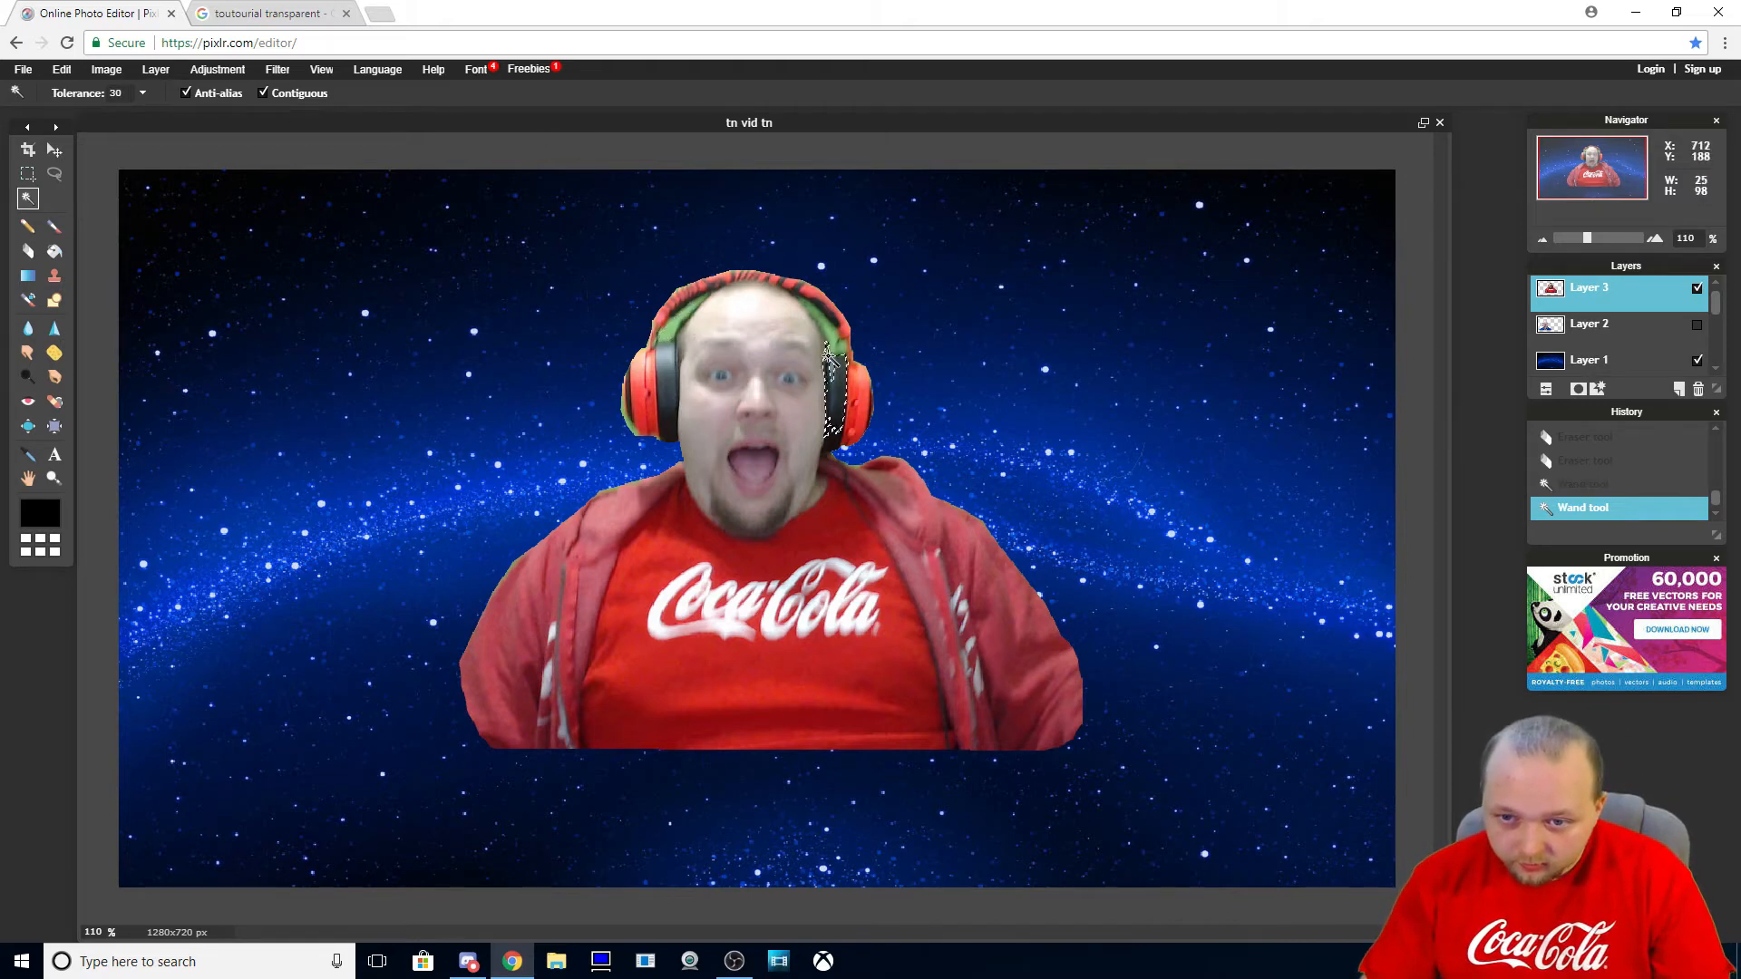
left_click(680, 317)
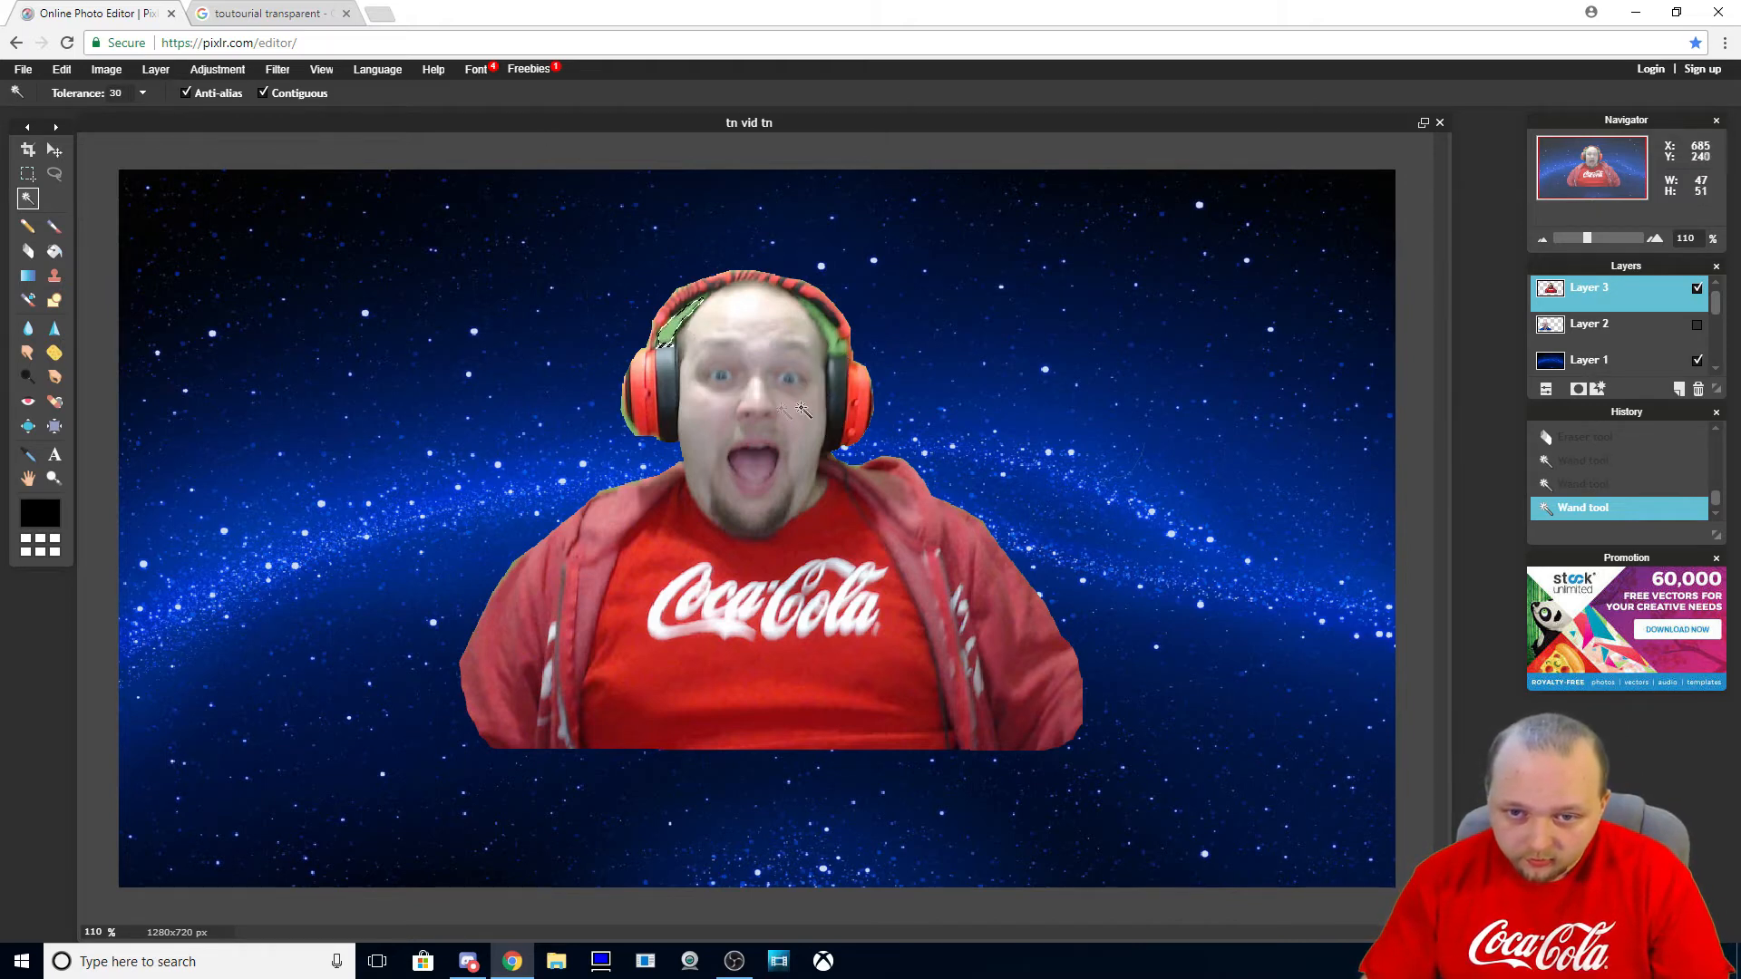
left_click(27, 251)
left_click(689, 310)
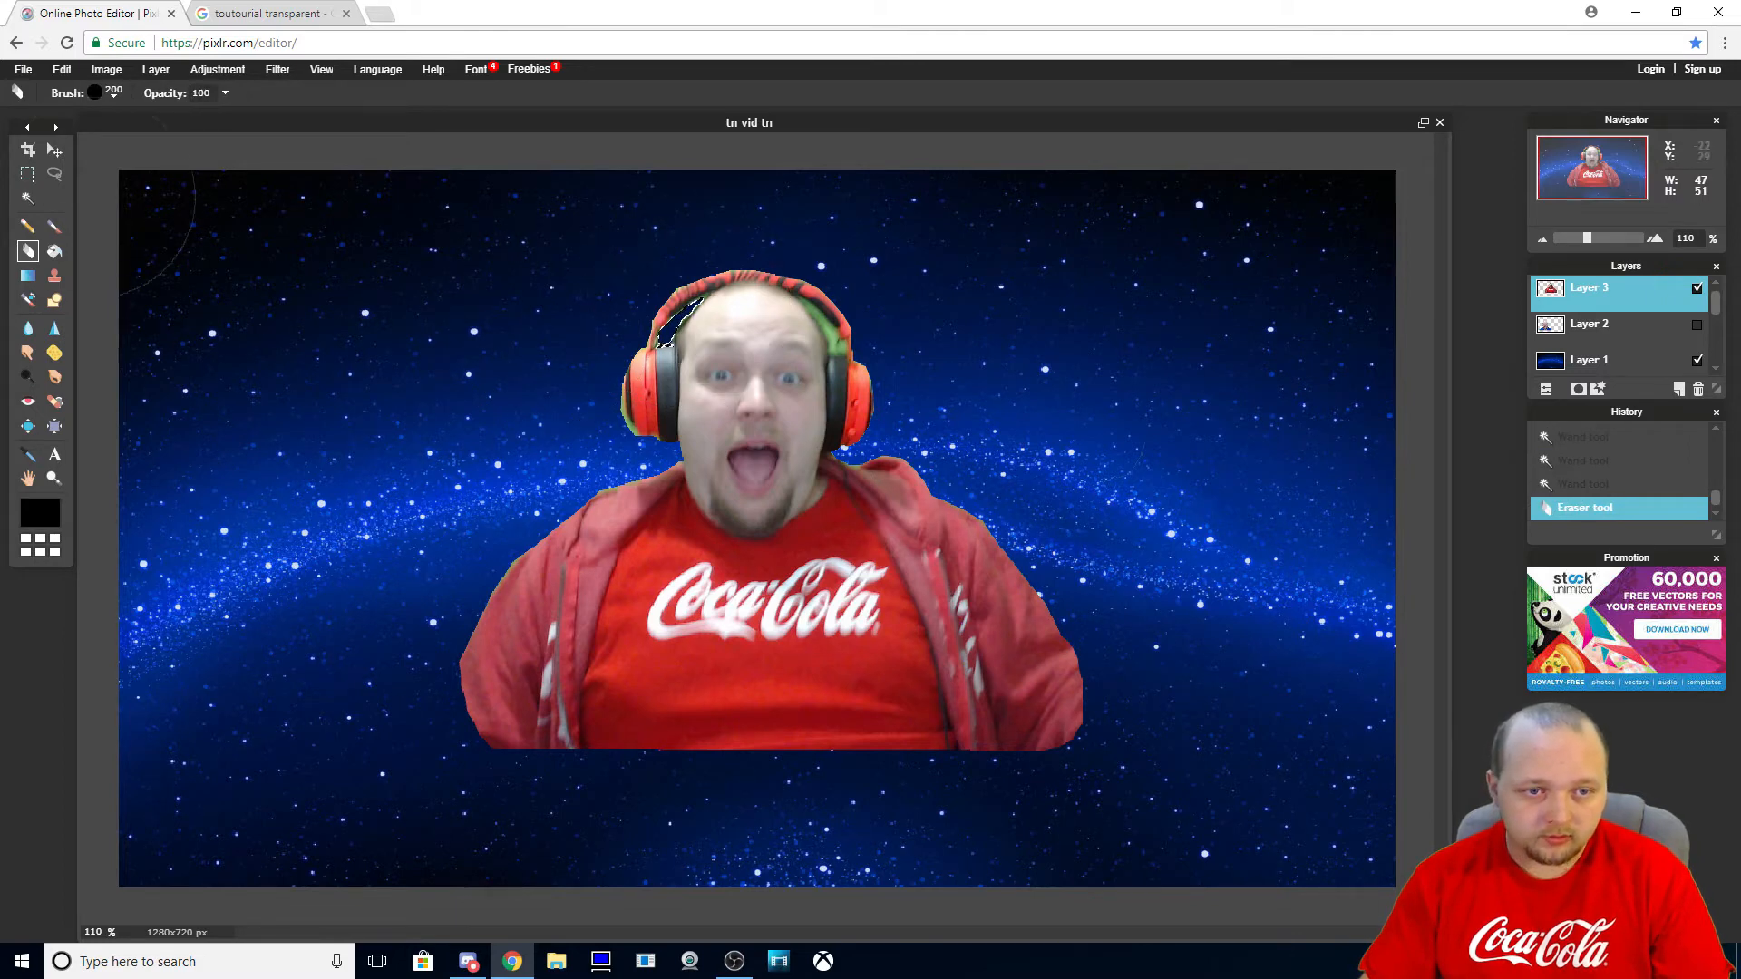
Select the green gap under the right side of the headband with the Wand tool and erase it without touching the face
left_click(28, 198)
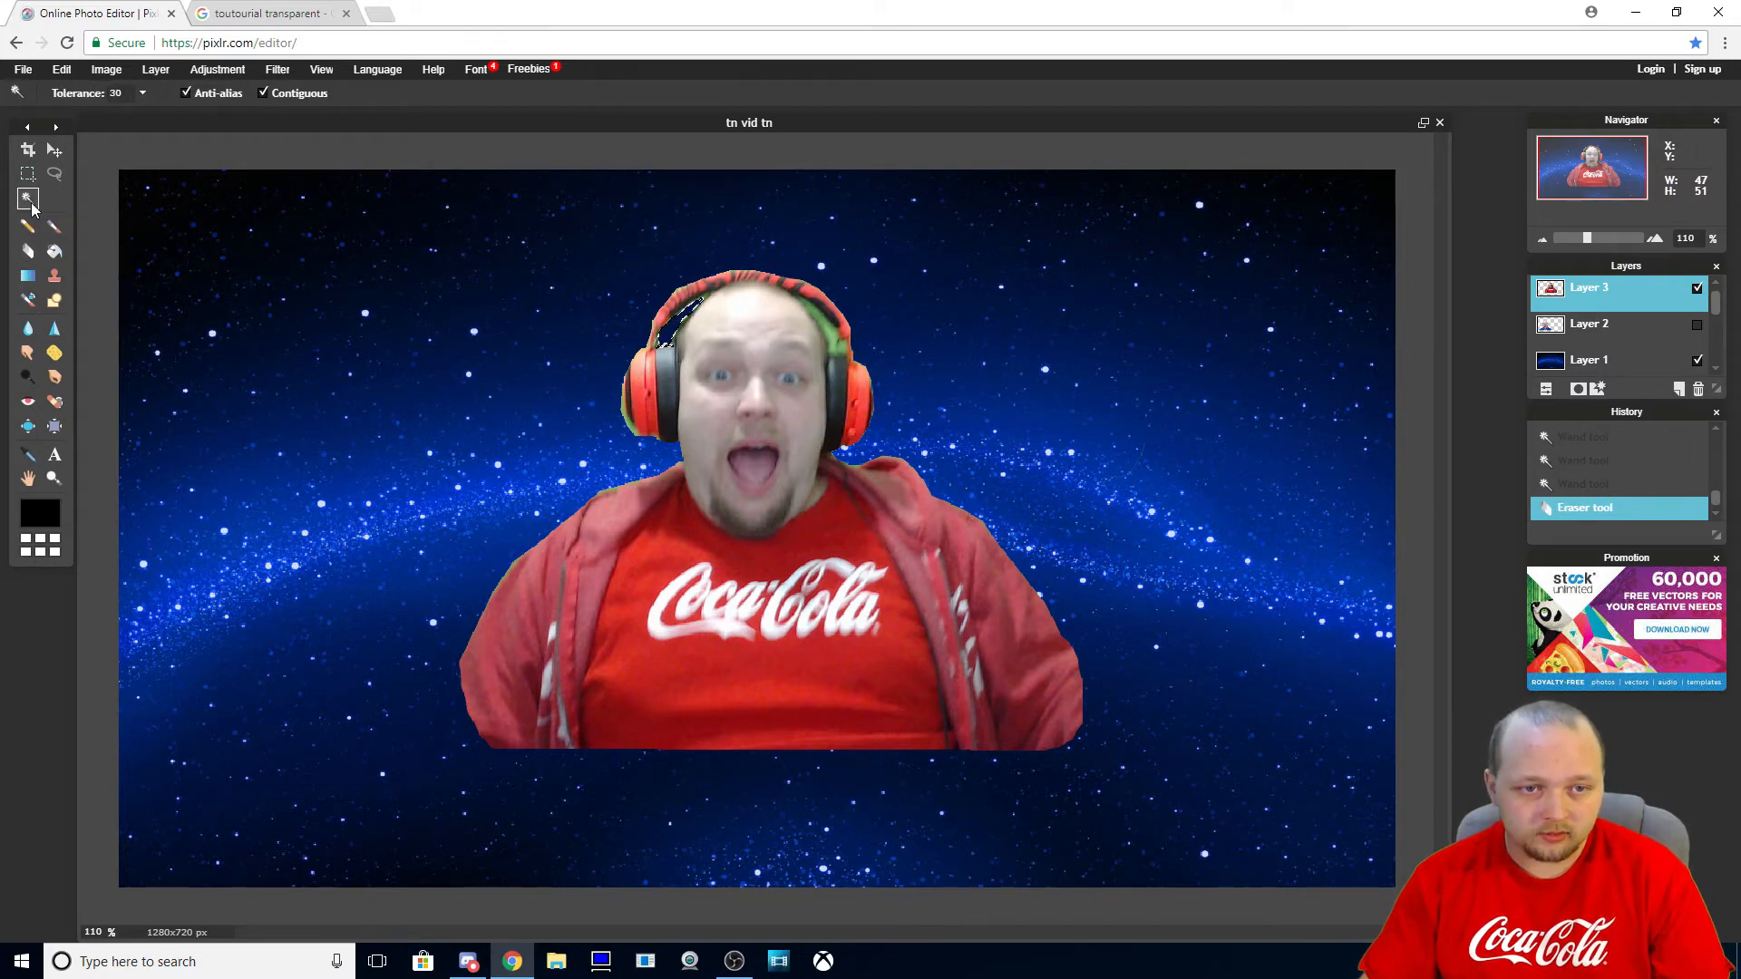
left_click(833, 334)
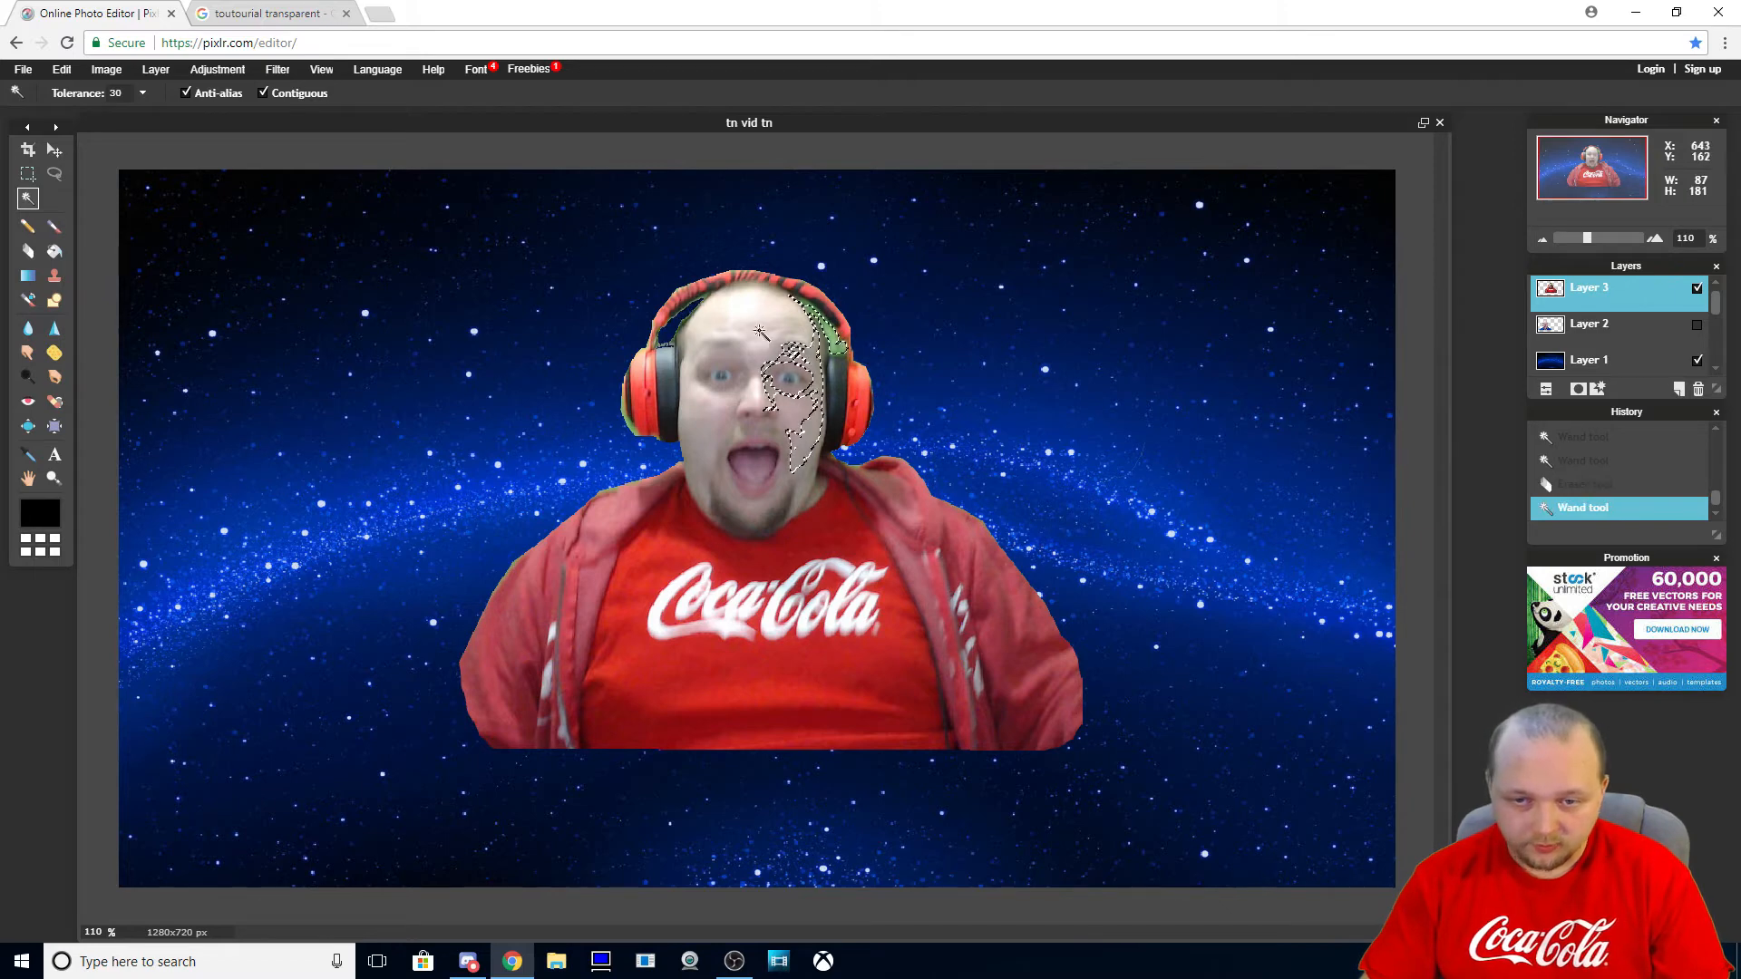
left_click(28, 251)
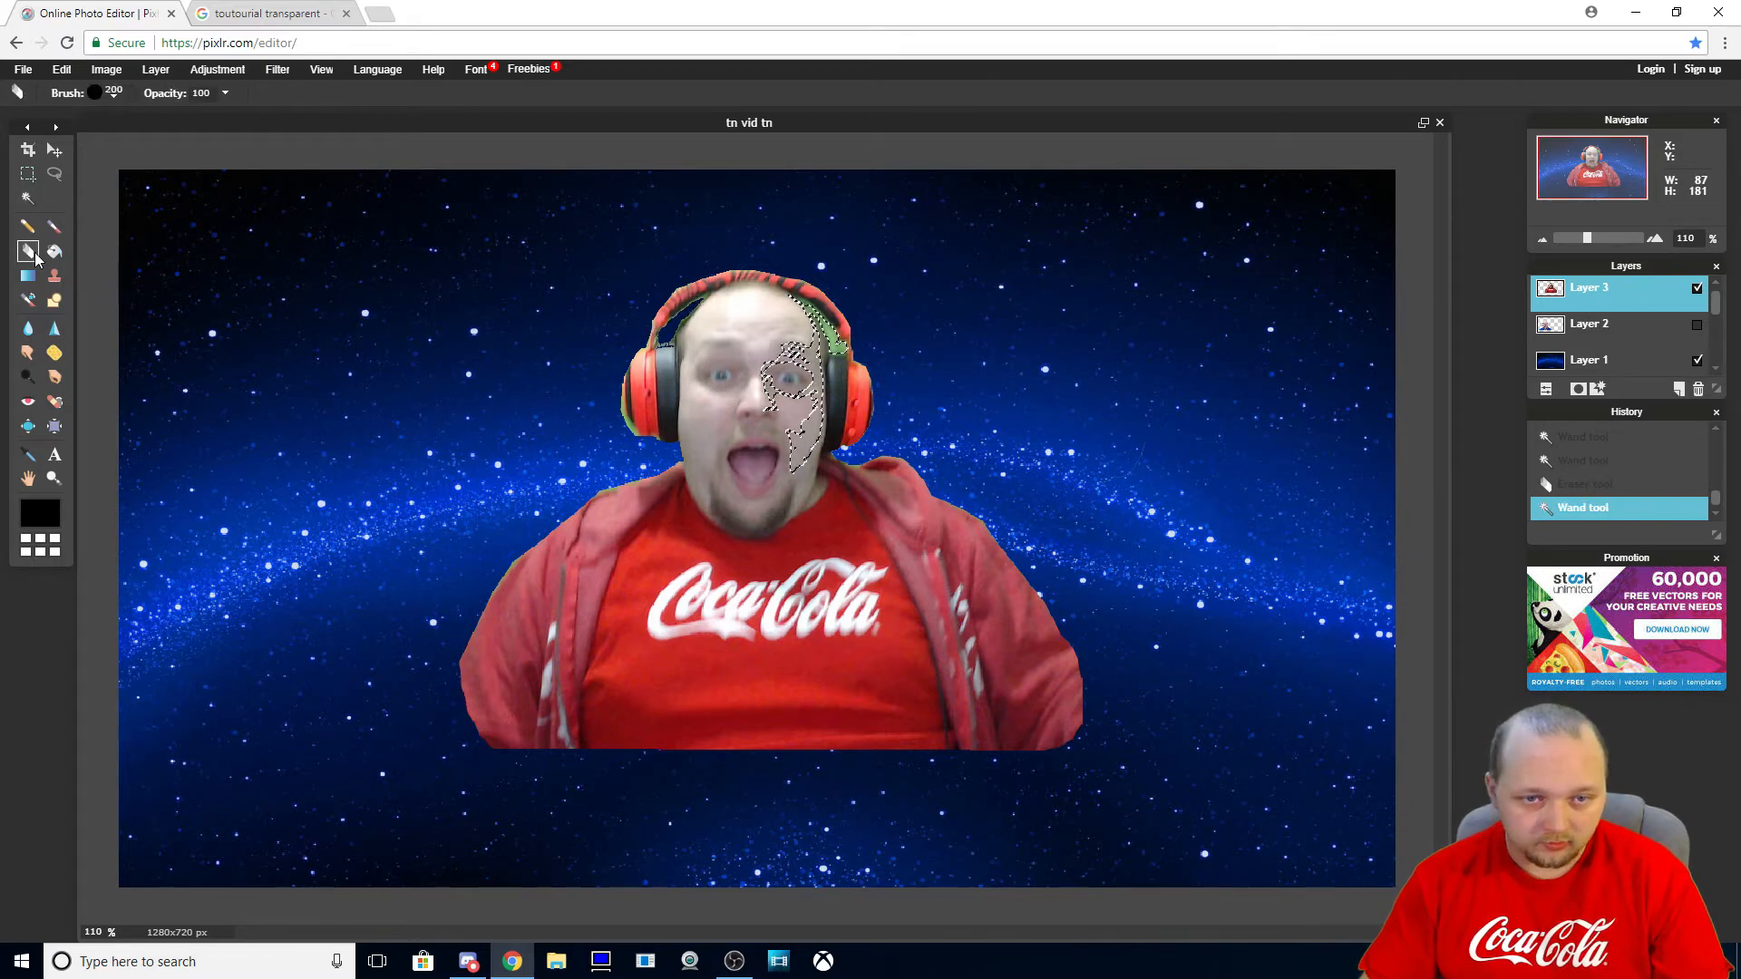
left_click(921, 287)
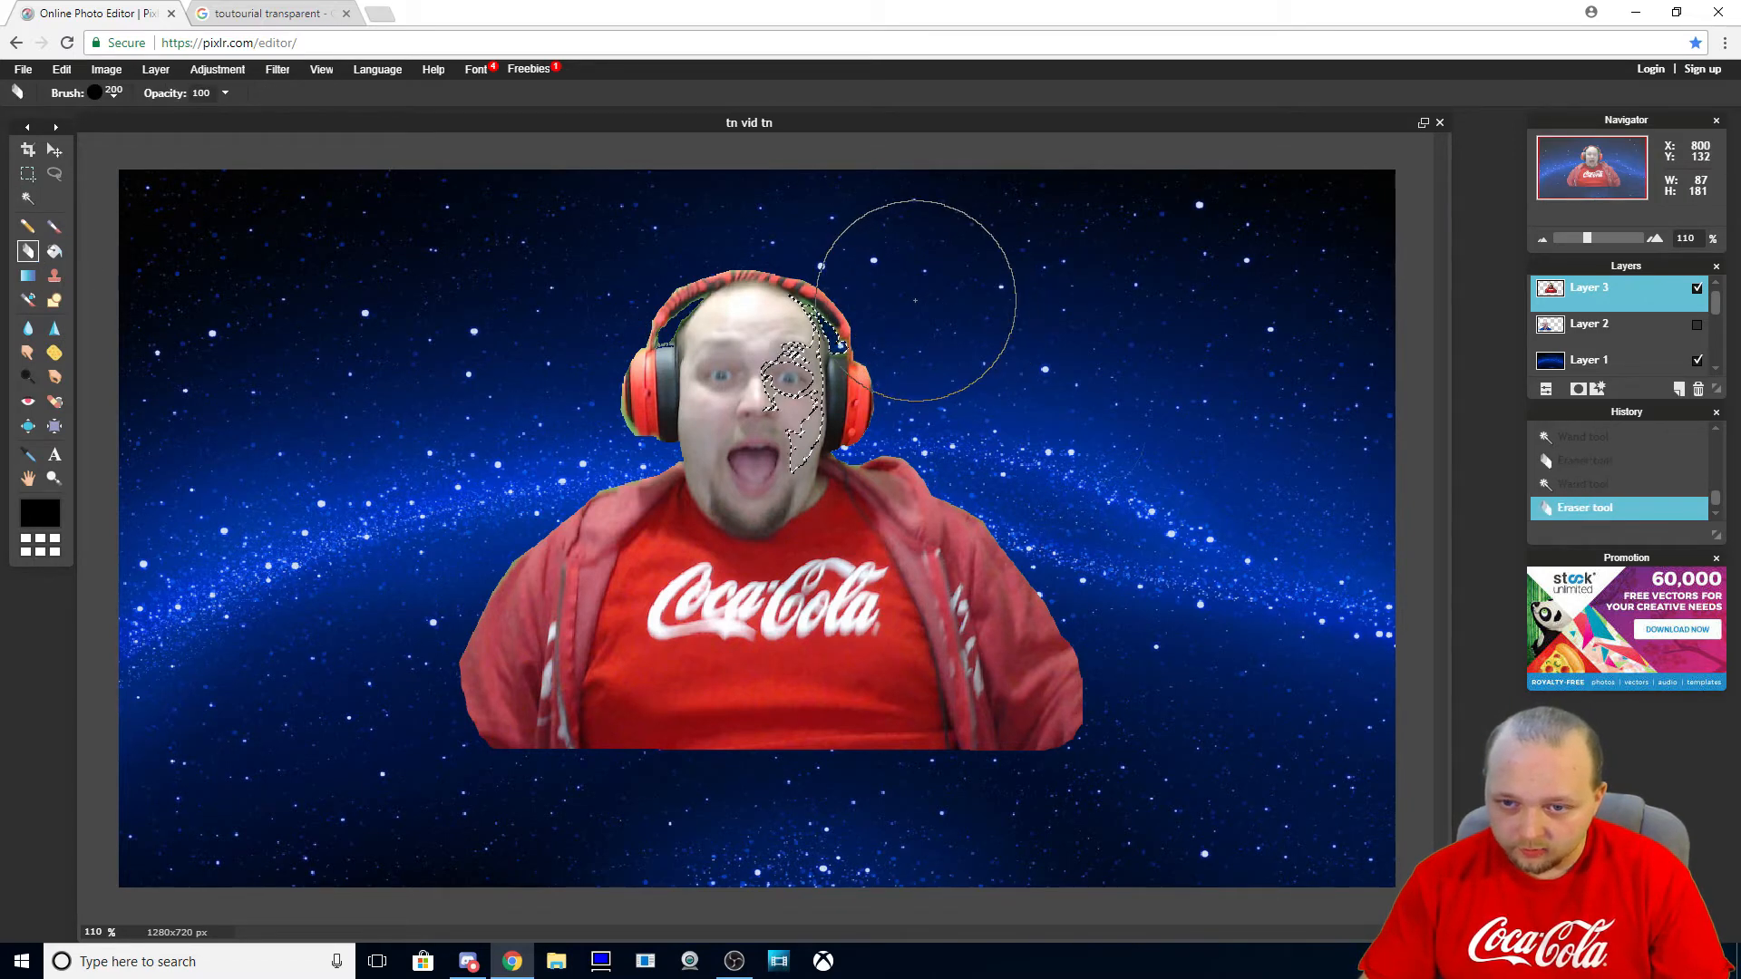
left_click(890, 254)
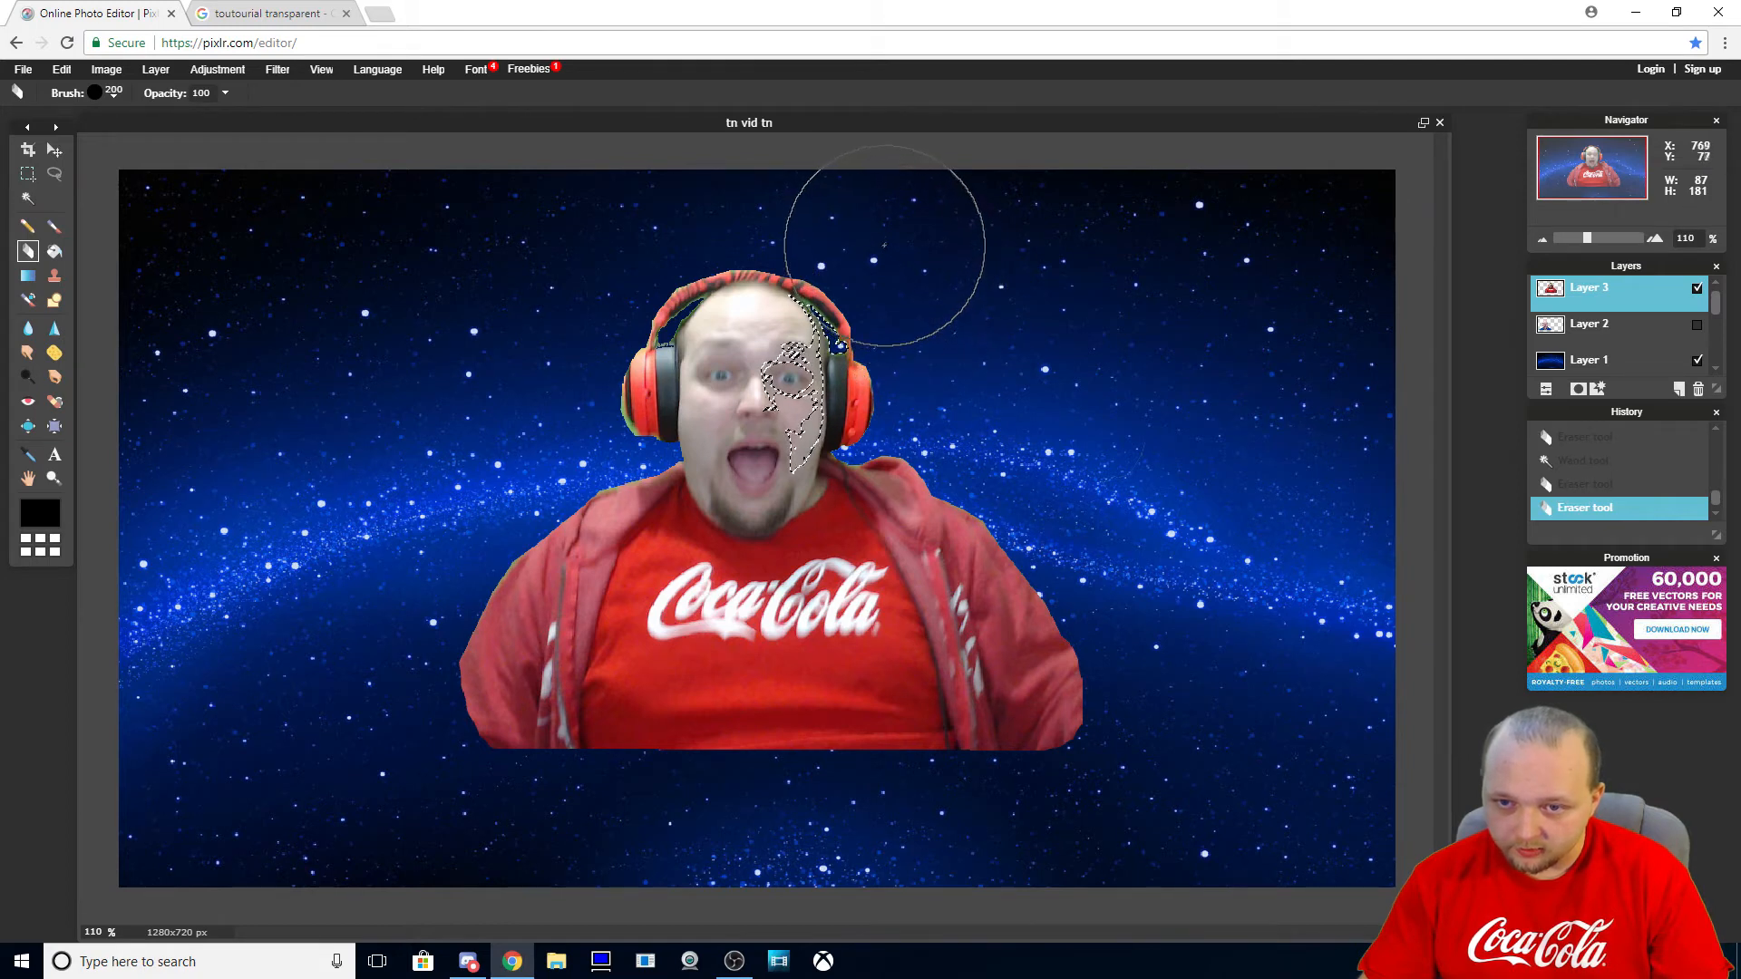
left_click(885, 250)
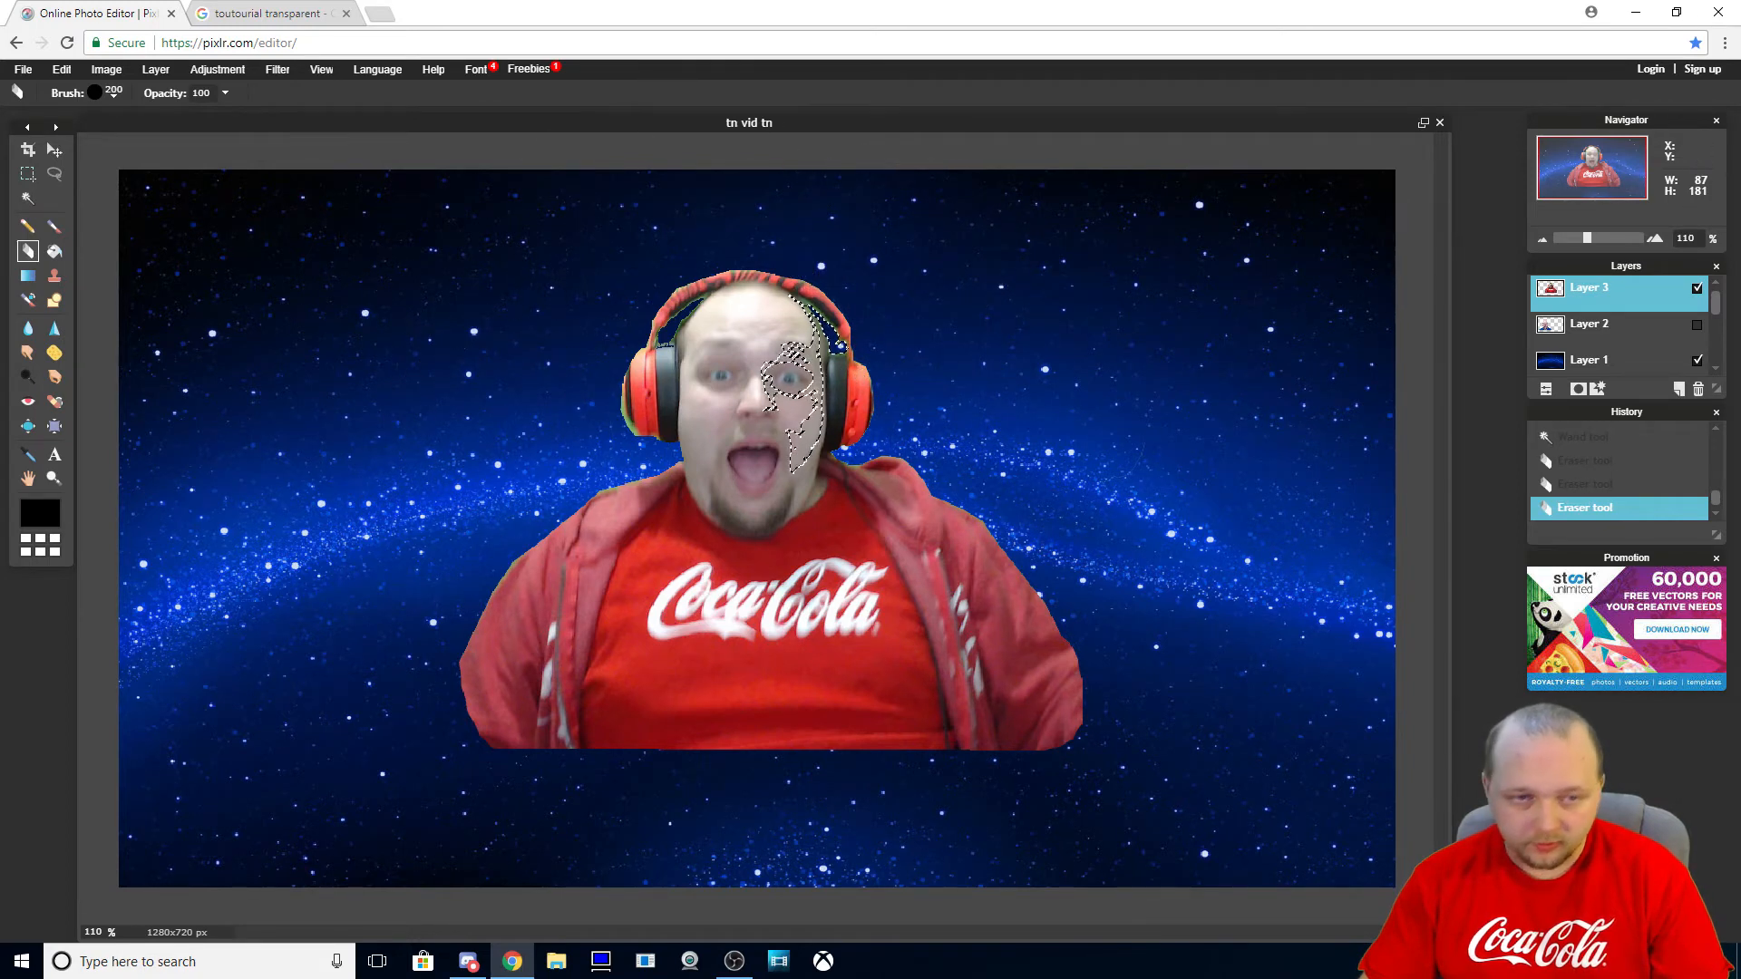
Move the cut-out man into the canvas's bottom-left corner and erase the fringe beside his left headphone with a hard 30 brush
left_click(54, 150)
left_click_drag(869, 610, 459, 777)
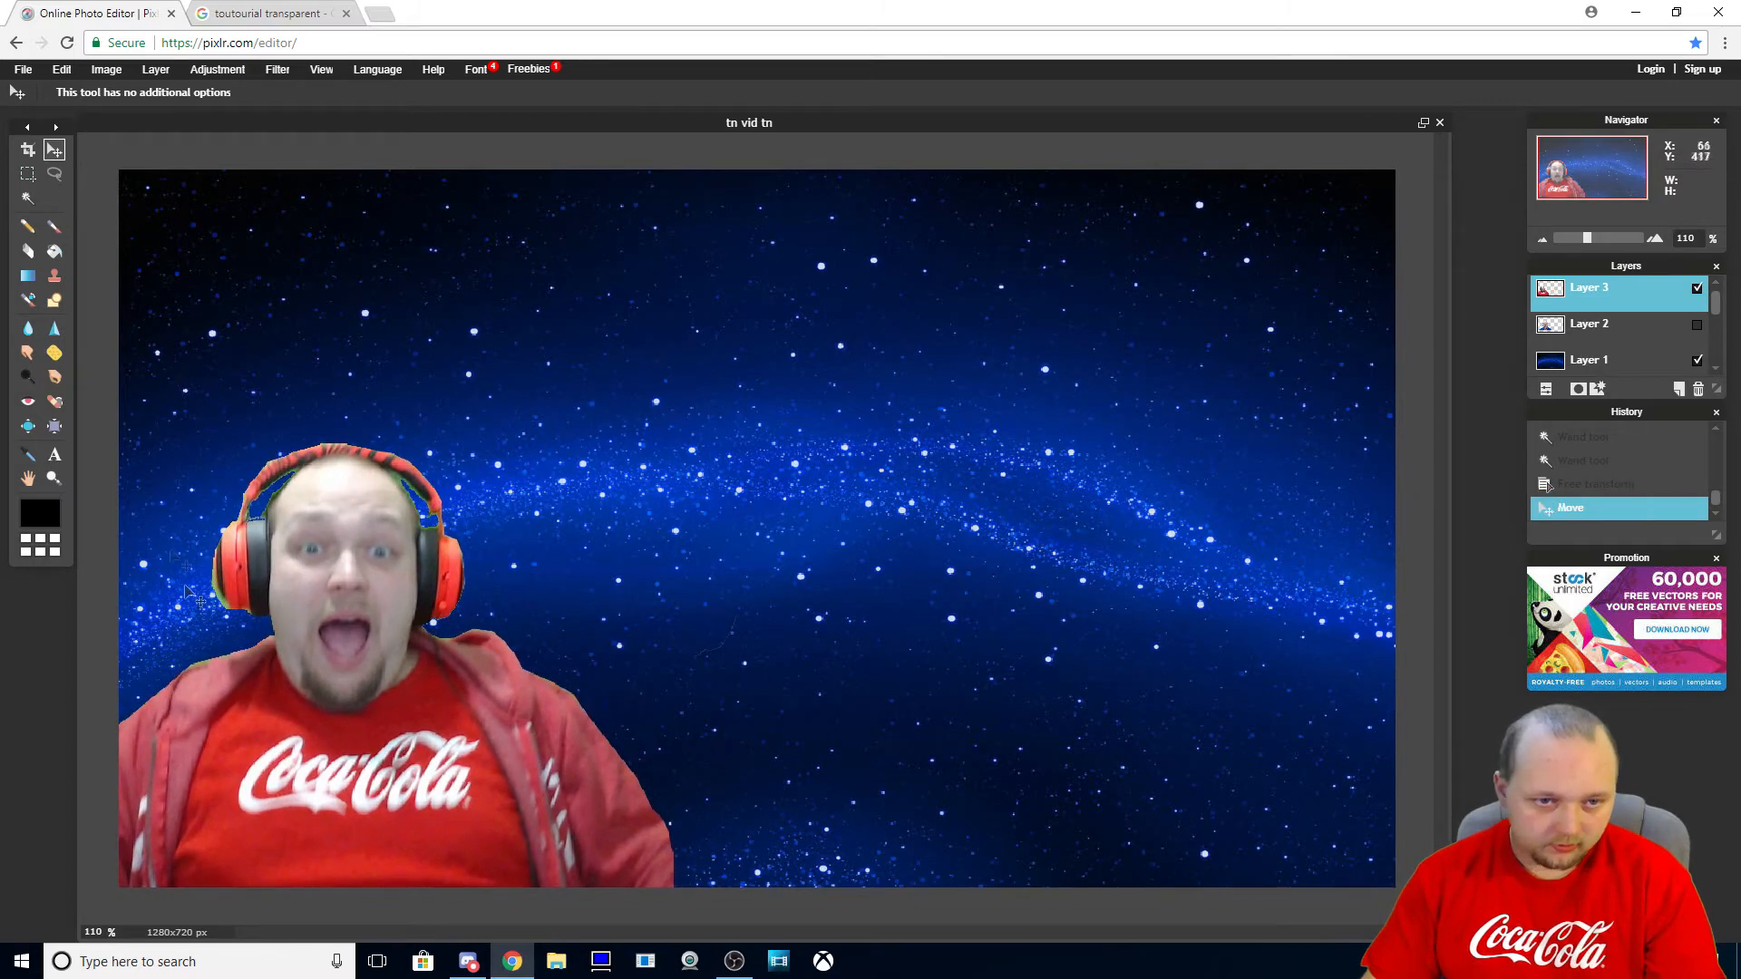
left_click(28, 253)
left_click(114, 95)
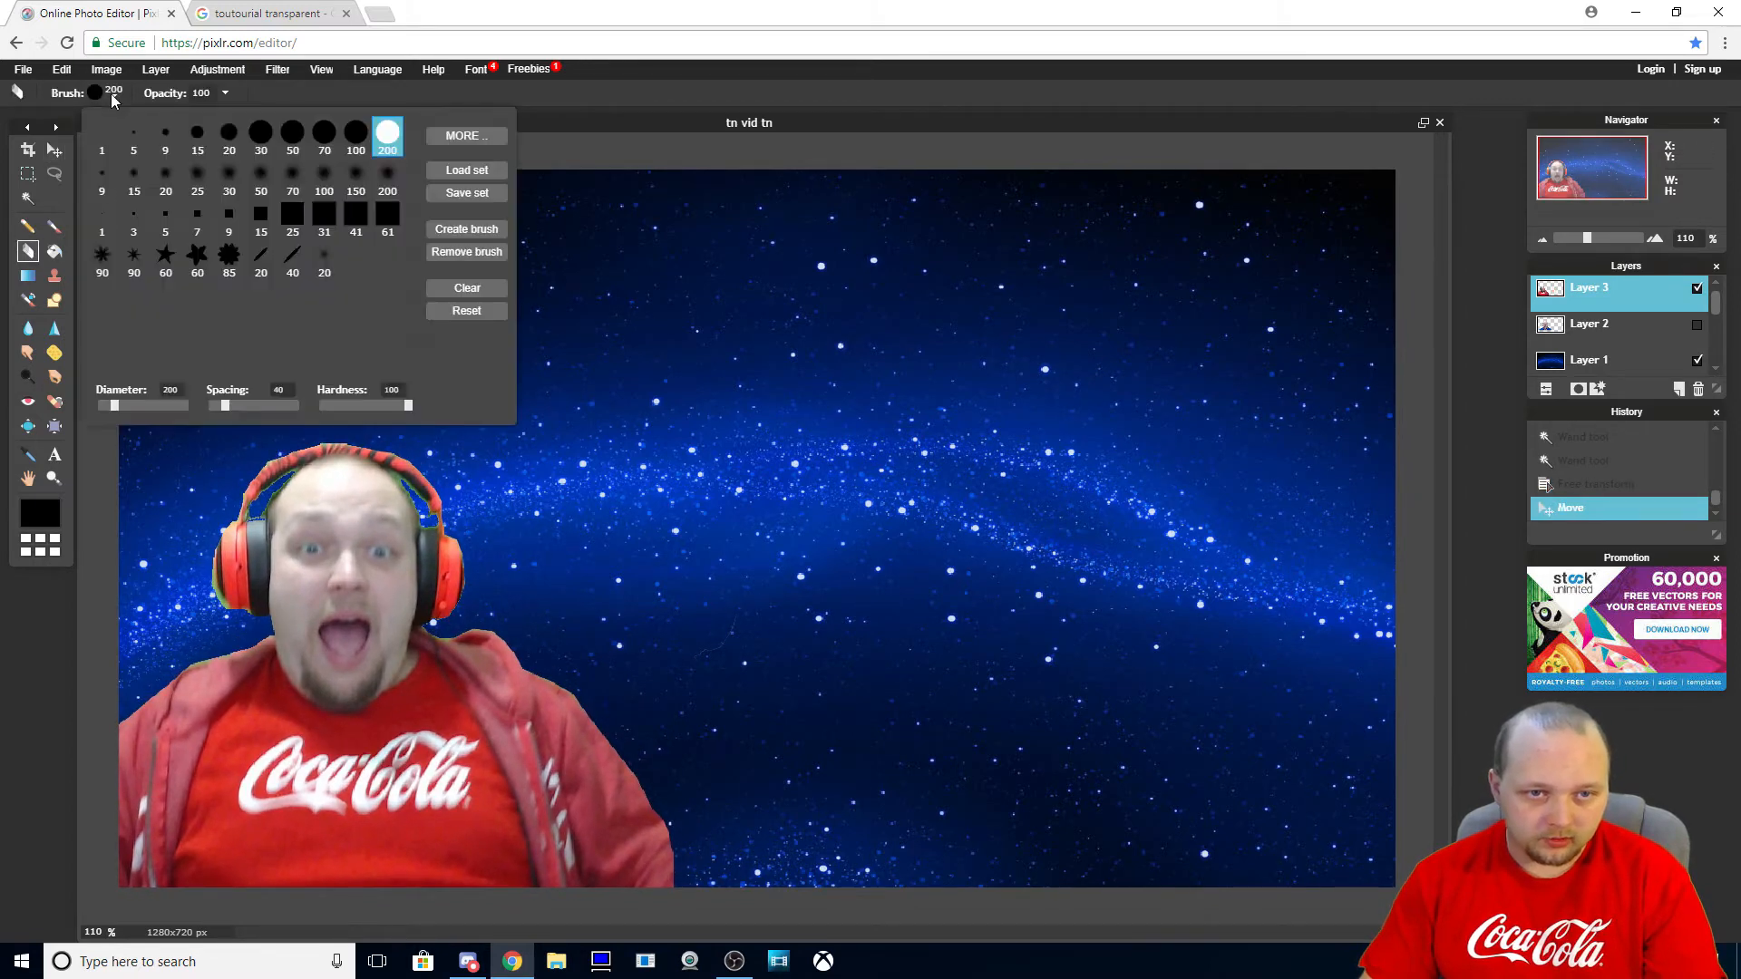
left_click(257, 140)
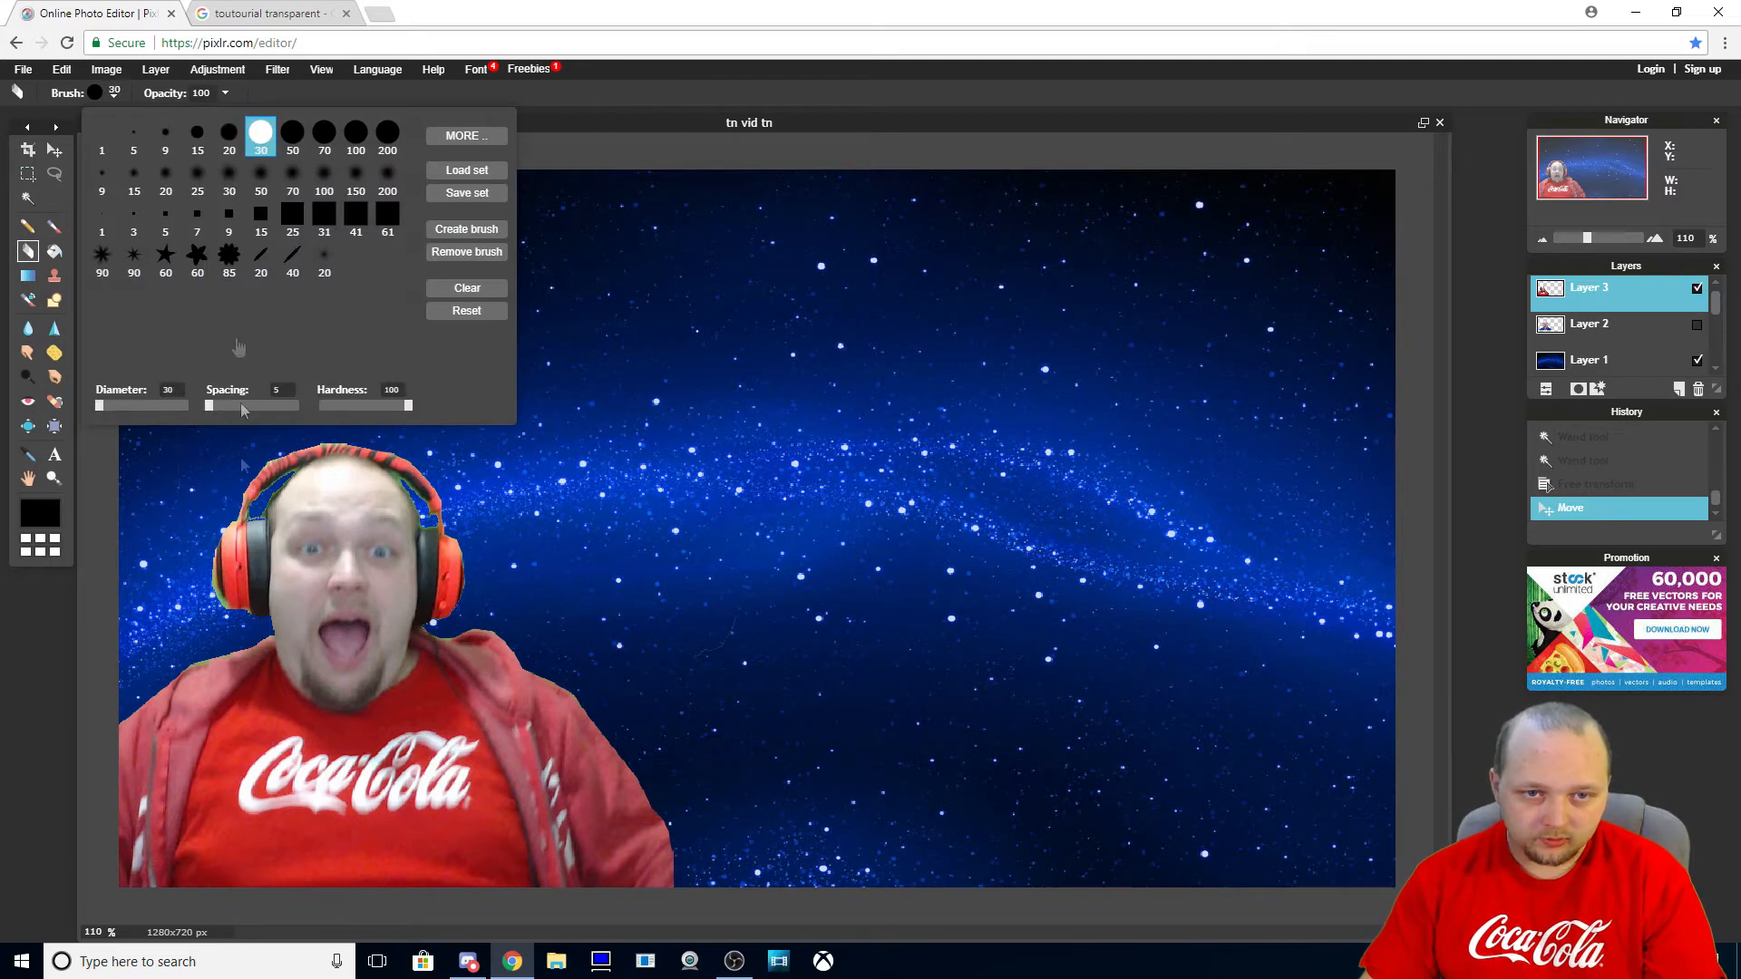
left_click(212, 615)
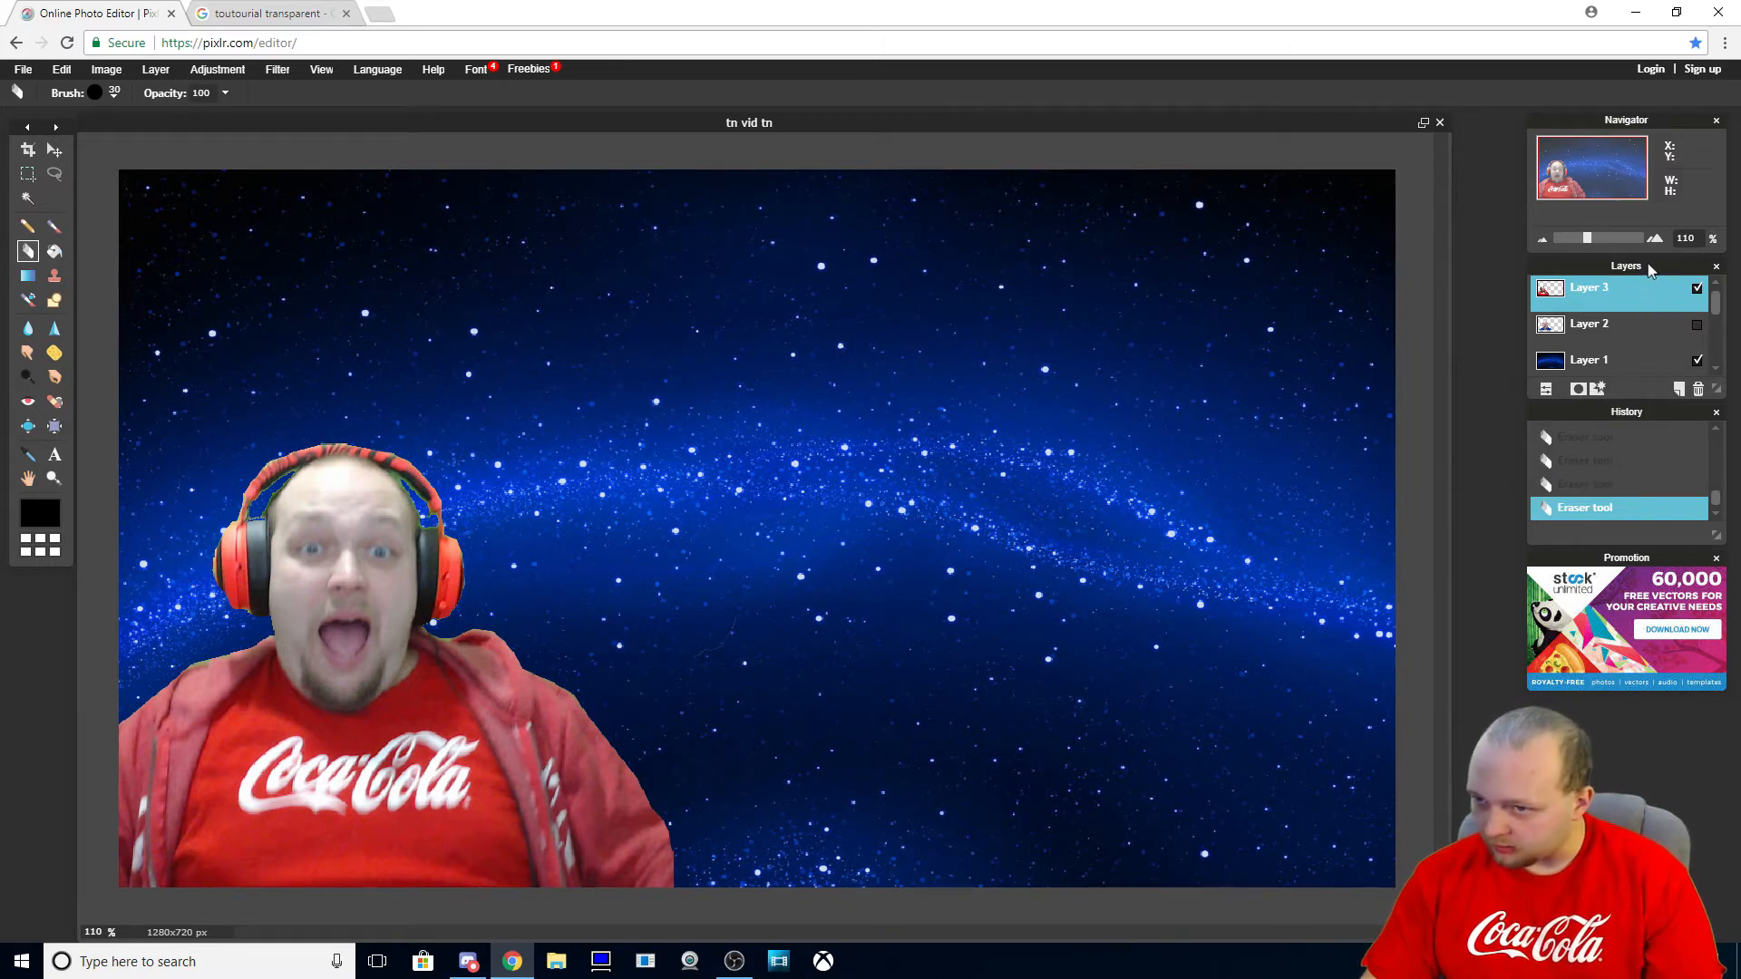
Add an outer glow to the cut-out man on Layer 3 and set its colour to white (ffffff)
mouse_move(1649, 269)
left_mouse_down()
mouse_move(1134, 340)
mouse_move(361, 275)
mouse_move(1504, 335)
mouse_move(1645, 269)
left_mouse_up()
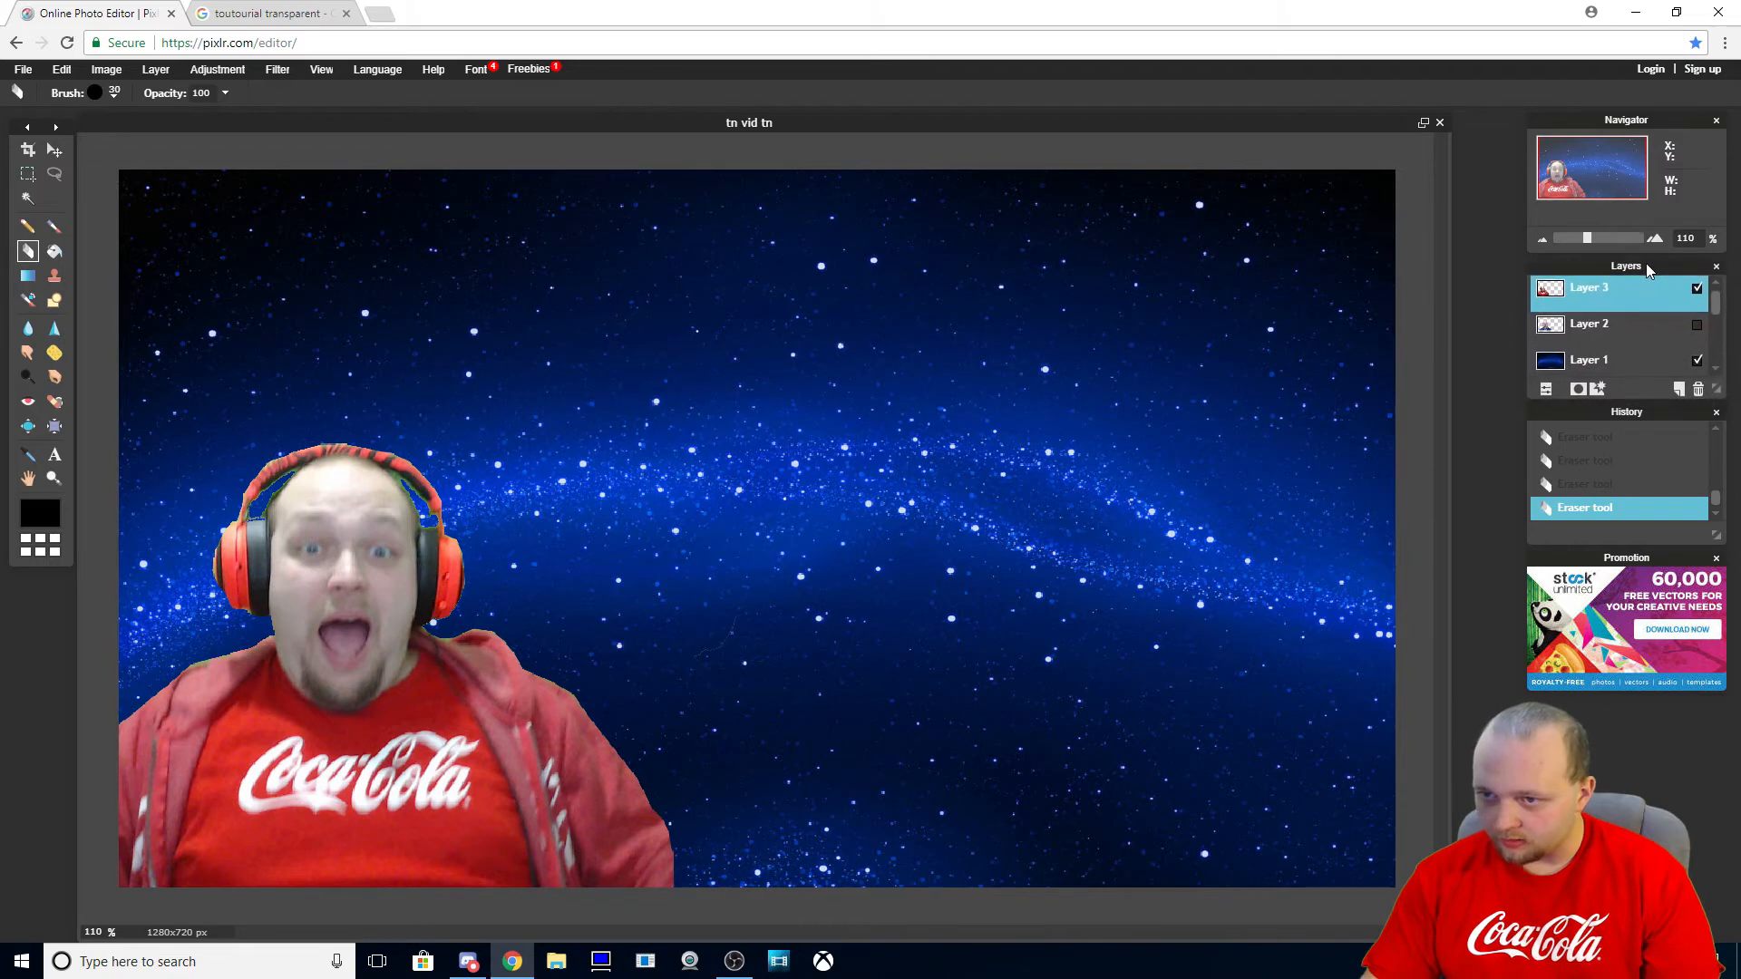
left_click(1598, 388)
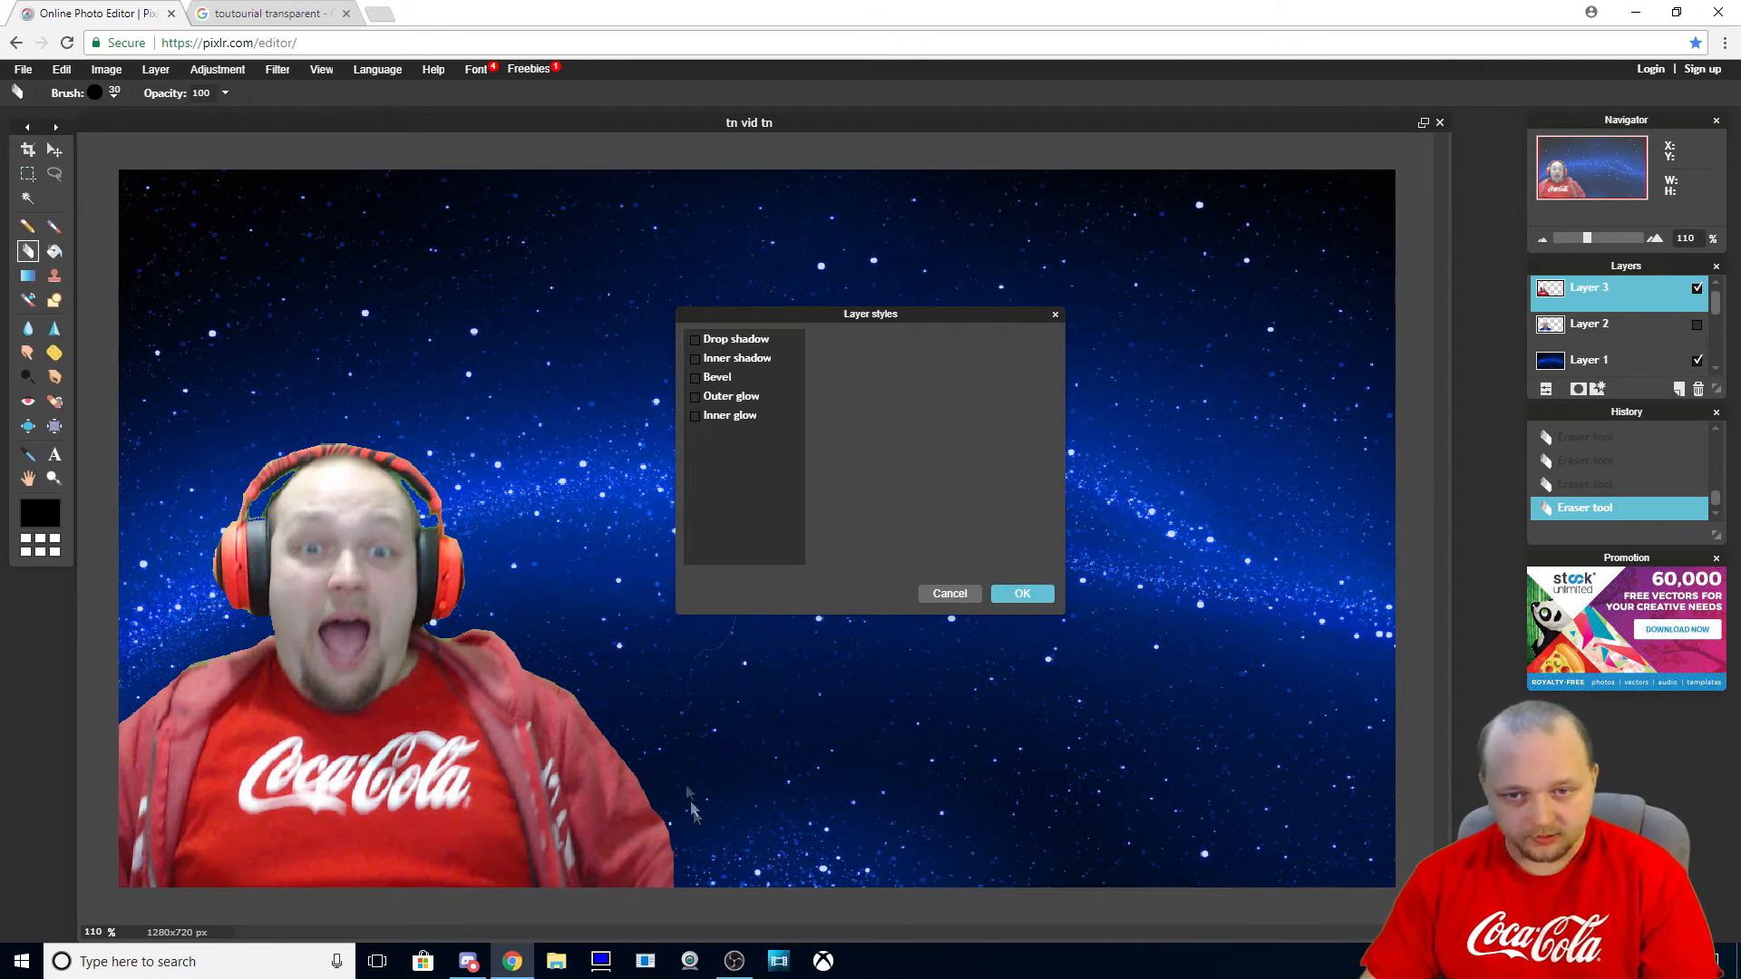
left_click(743, 399)
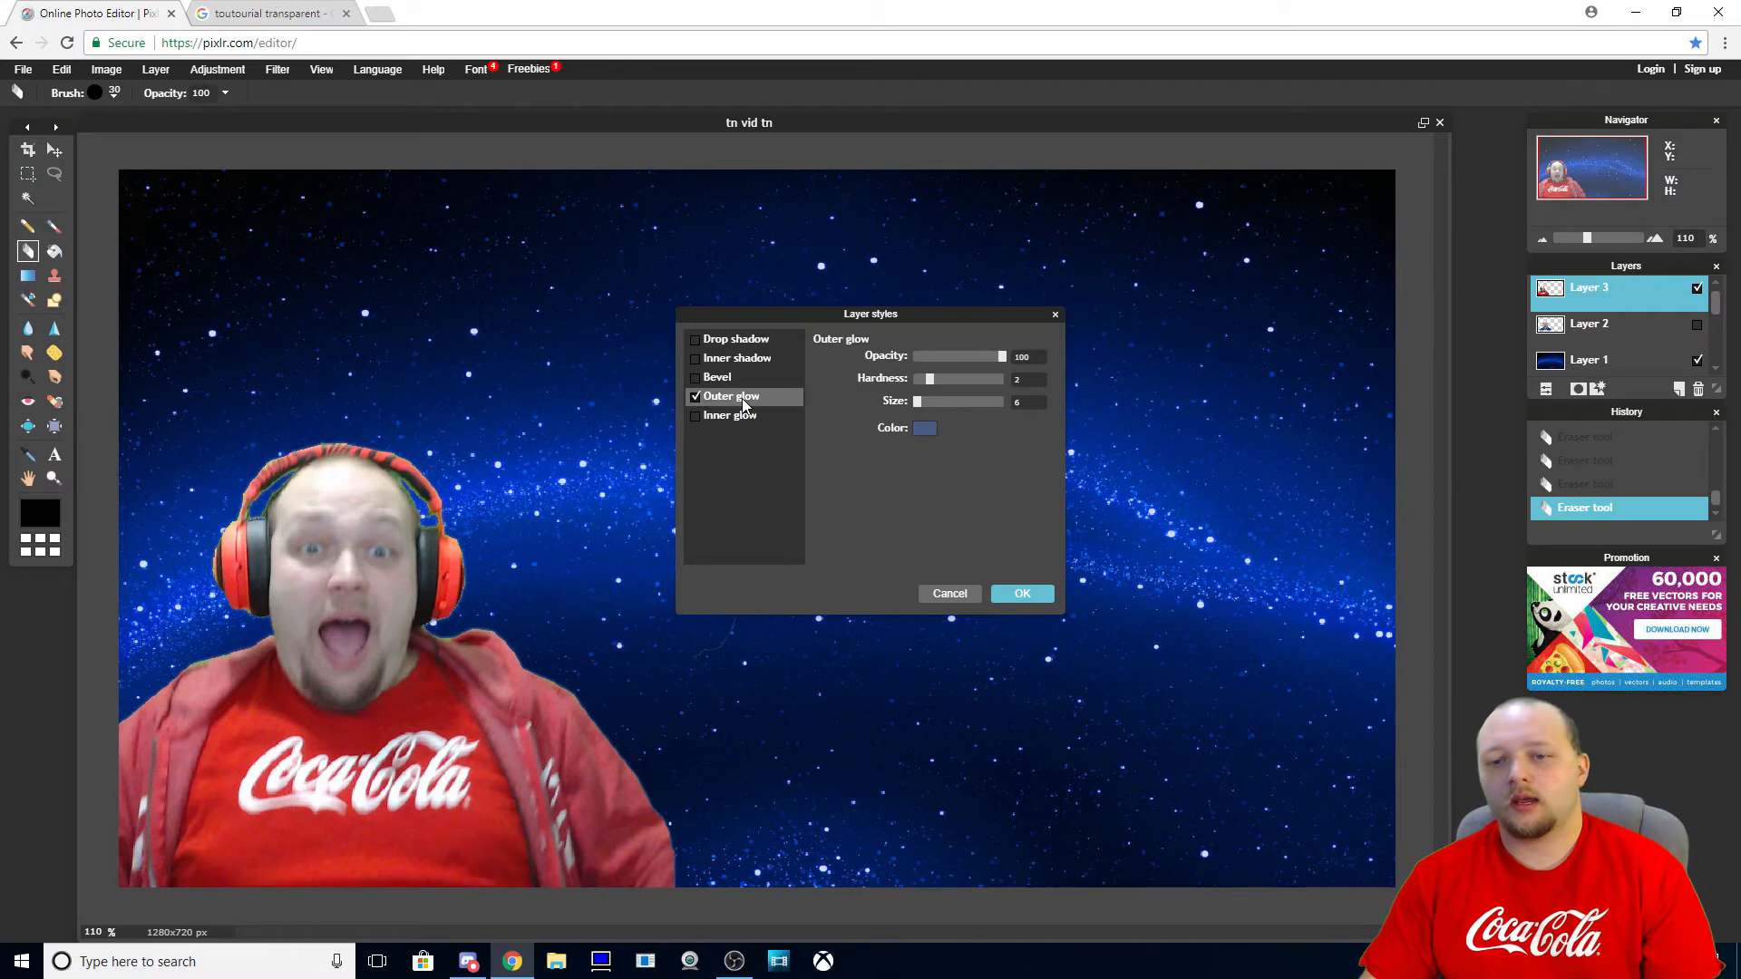
left_click(923, 432)
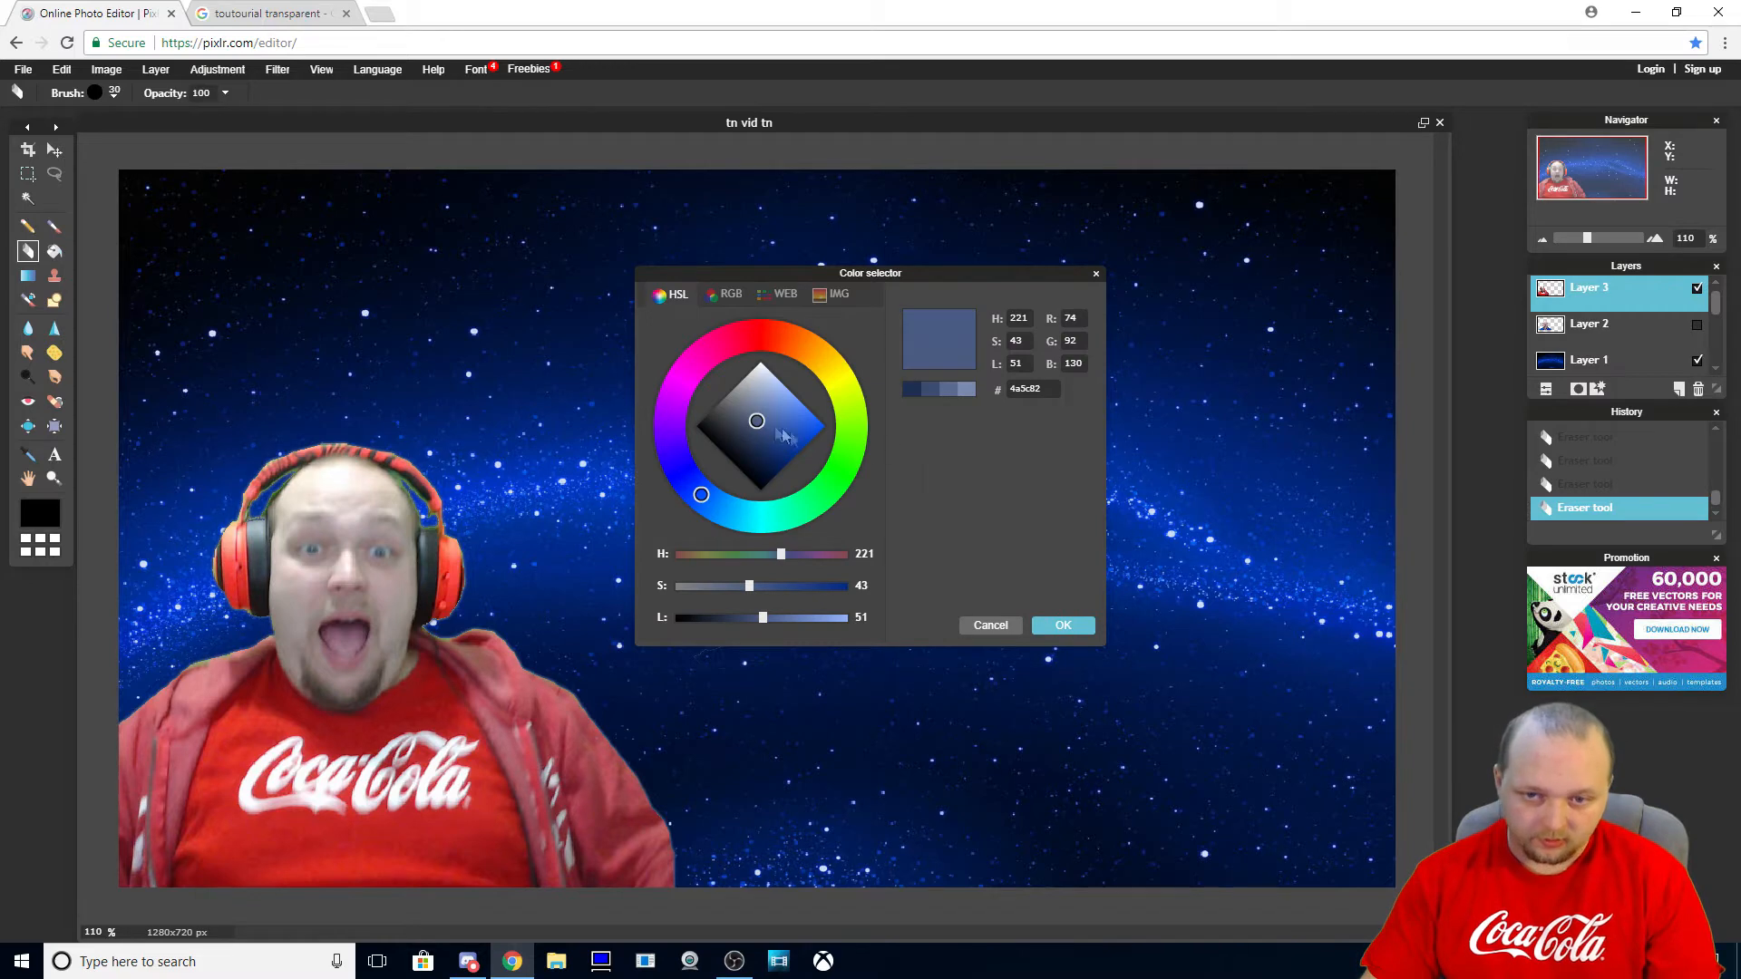
left_click_drag(756, 421, 771, 328)
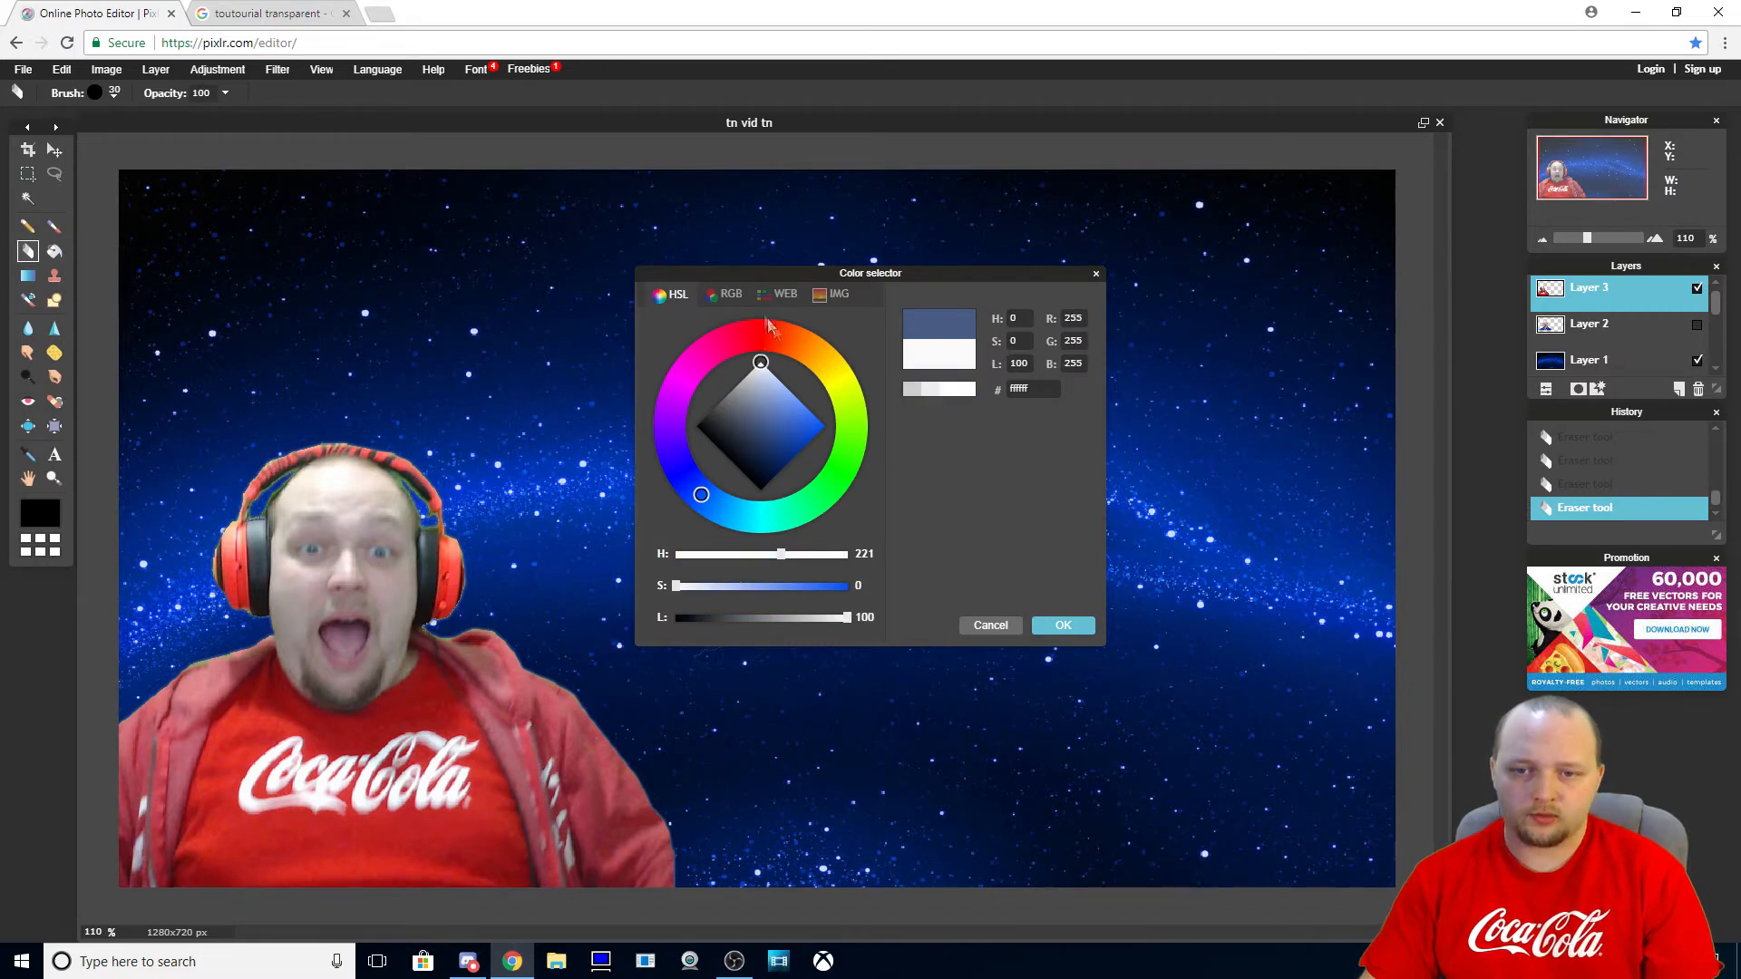
left_click(1037, 628)
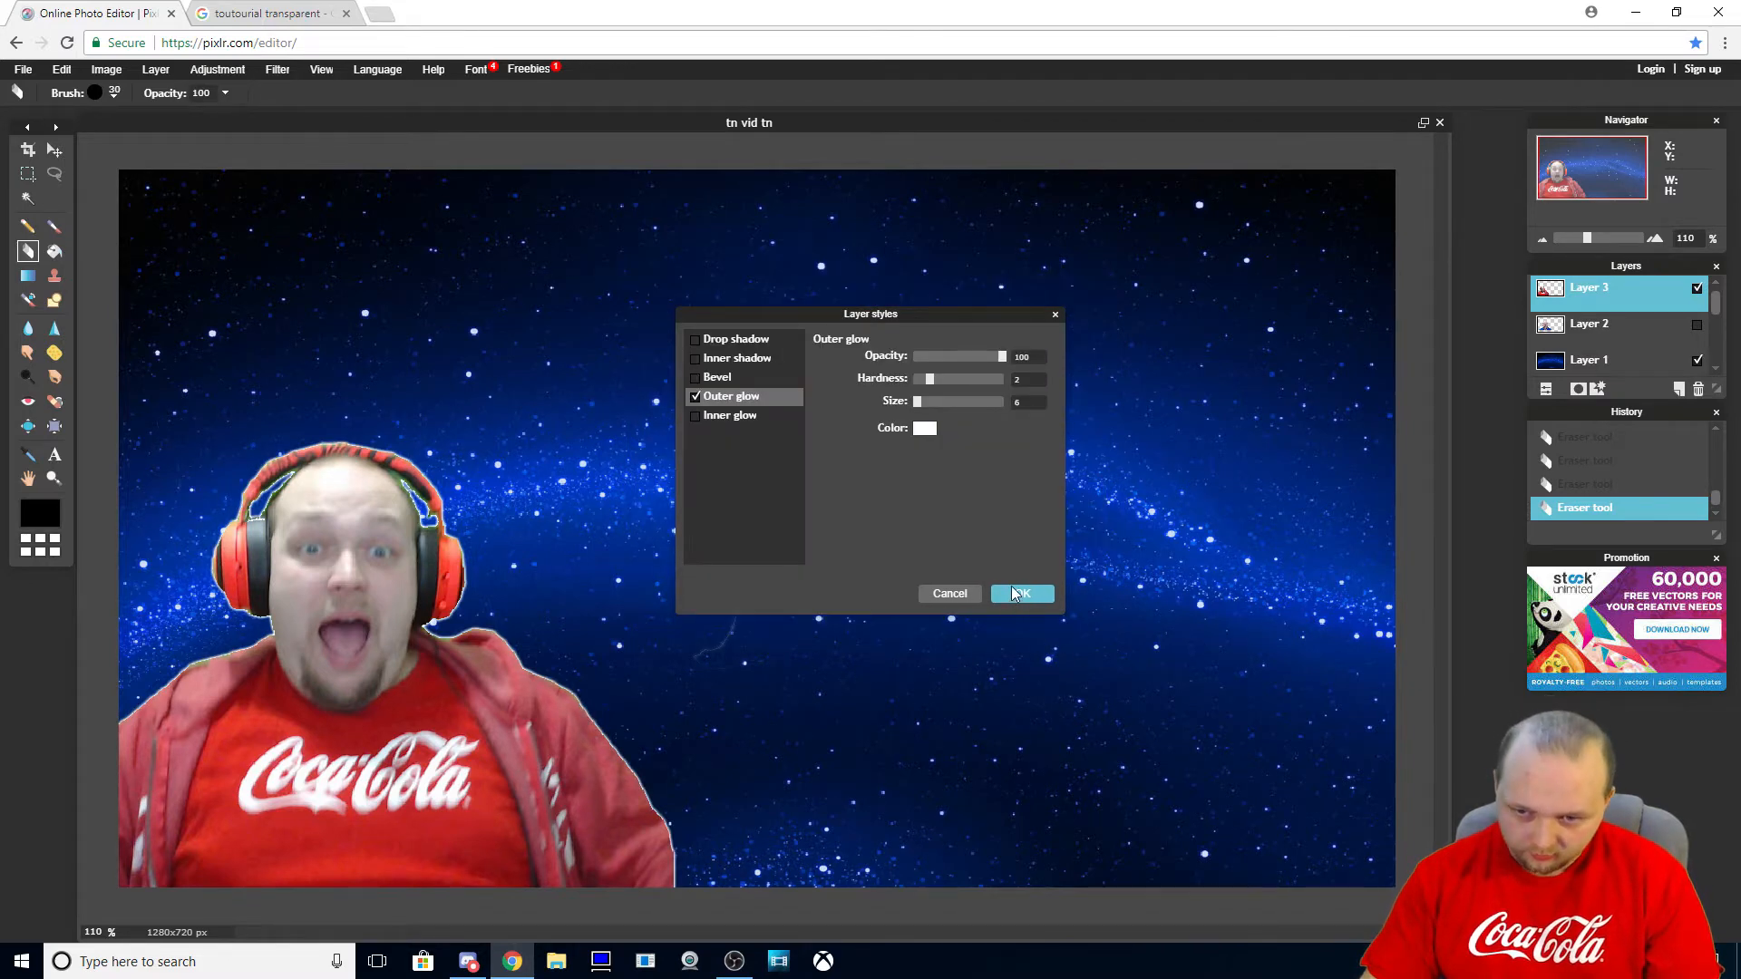
left_click(1015, 594)
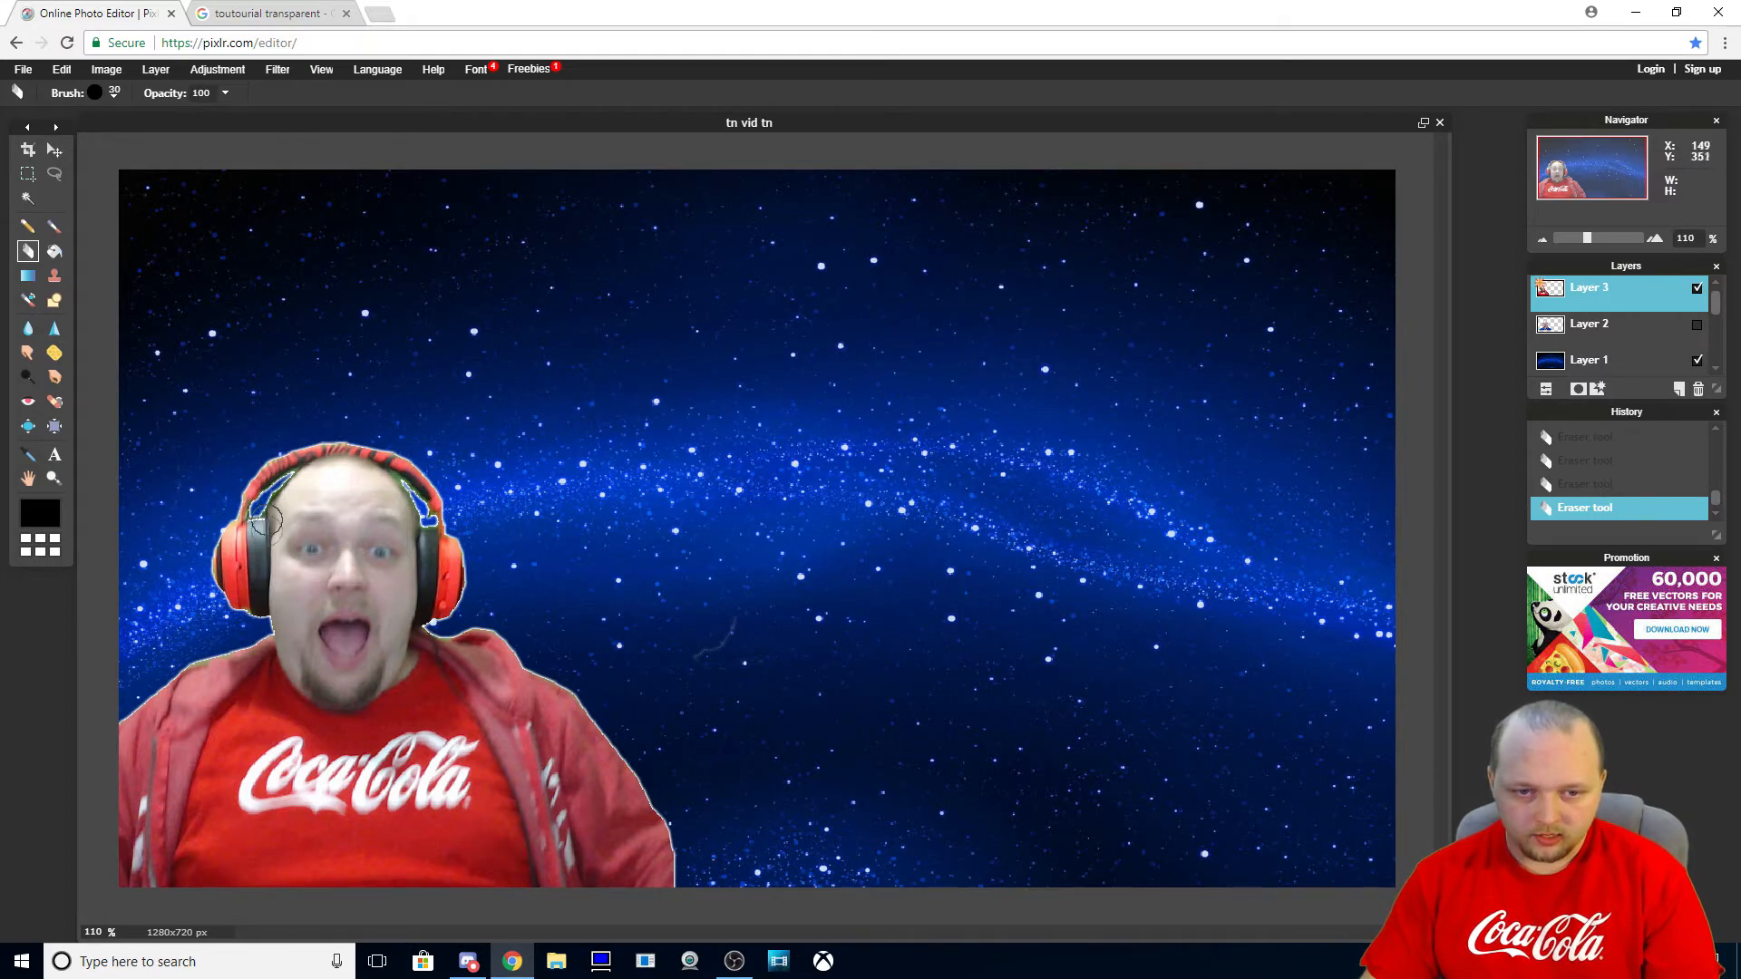
Adjust the outer glow of Layer 3 in size and hardness to make a wide, soft white halo around the man
left_click(1599, 390)
left_click(732, 399)
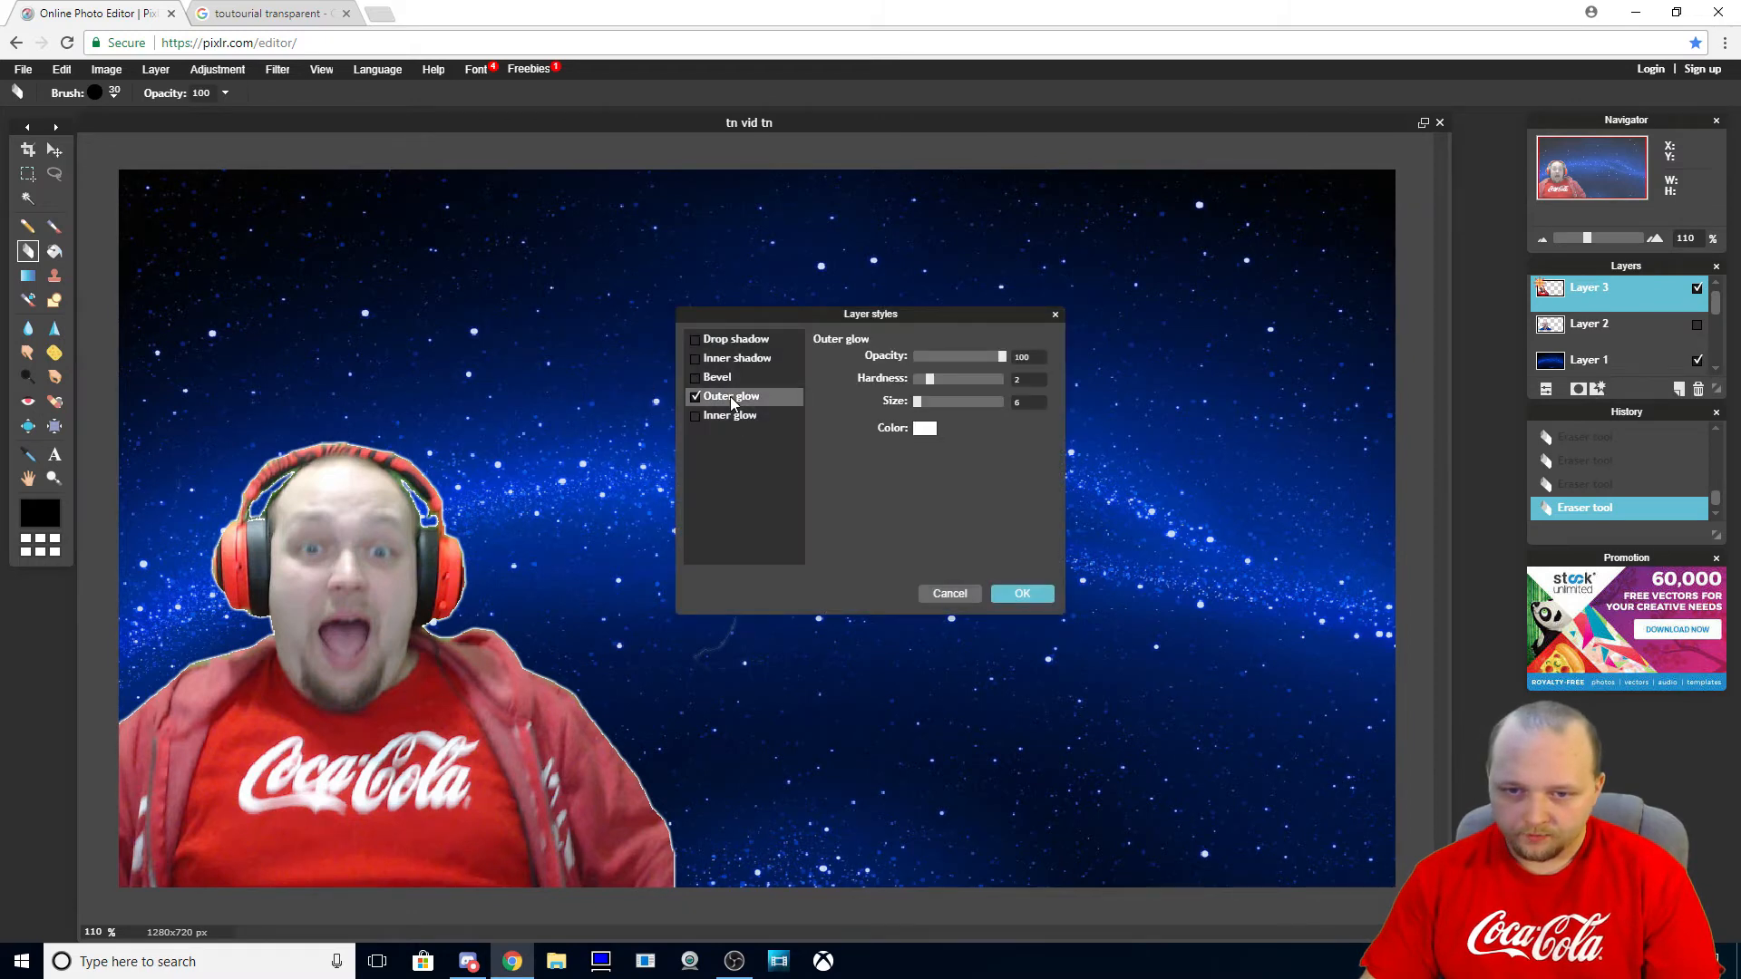
left_click_drag(919, 411, 943, 405)
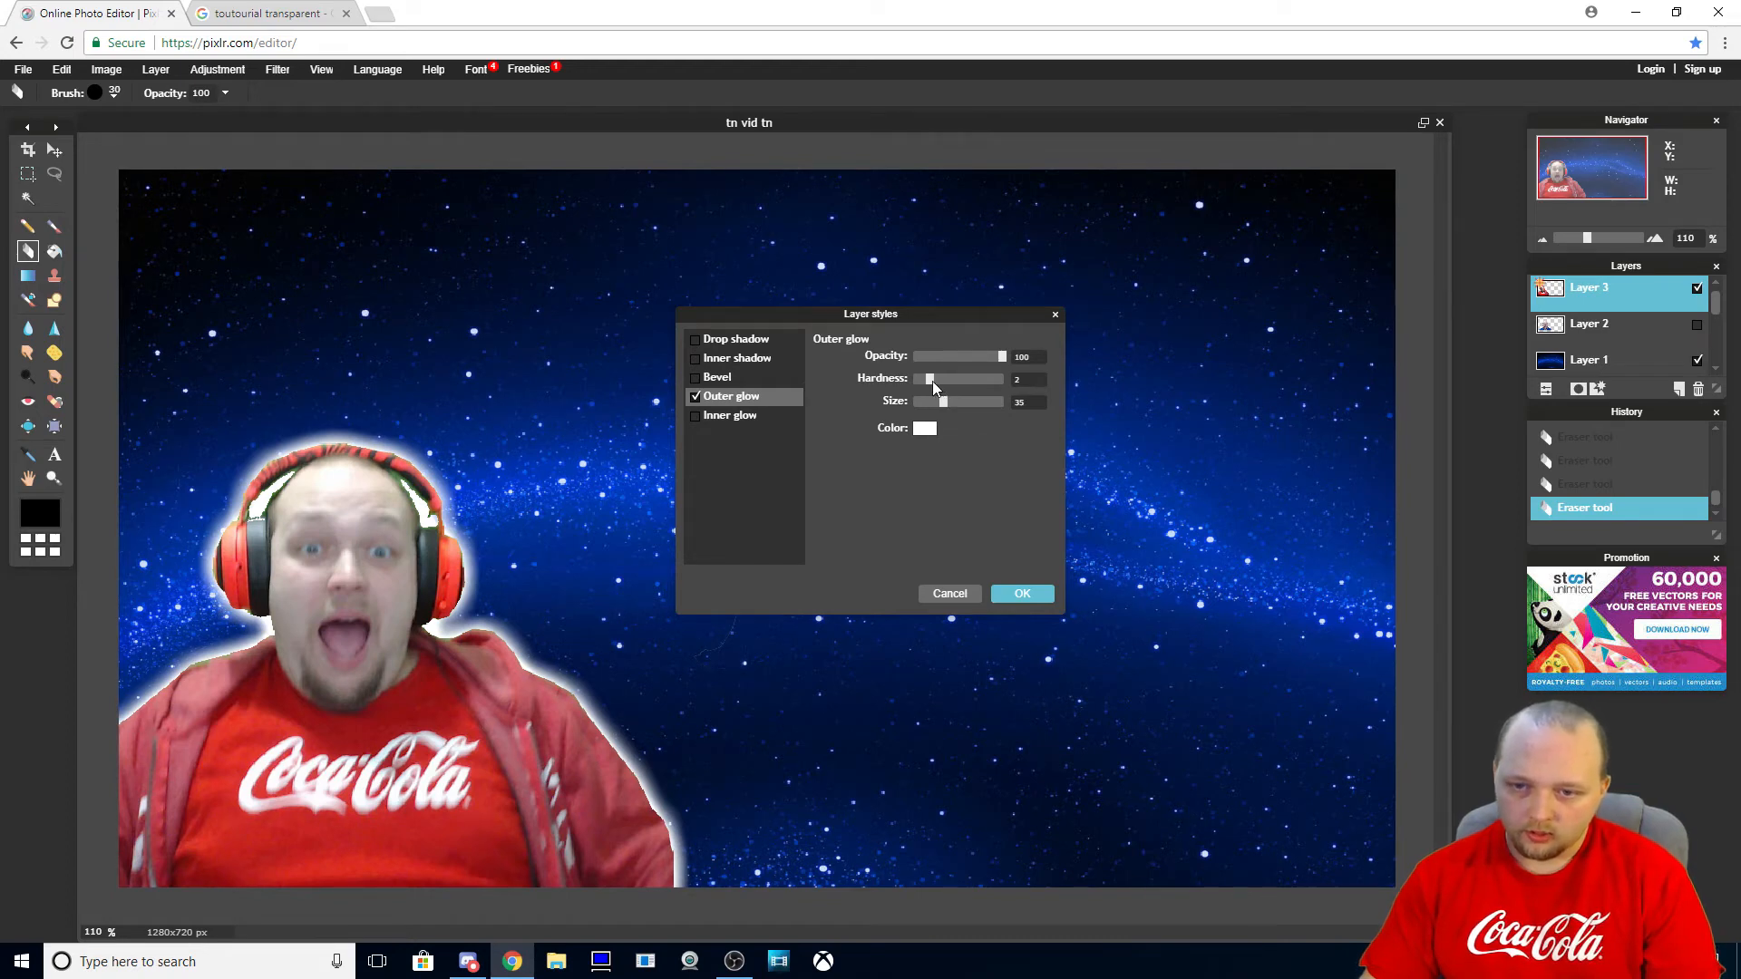
mouse_move(932, 382)
left_mouse_down()
mouse_move(1010, 389)
mouse_move(928, 409)
left_mouse_up()
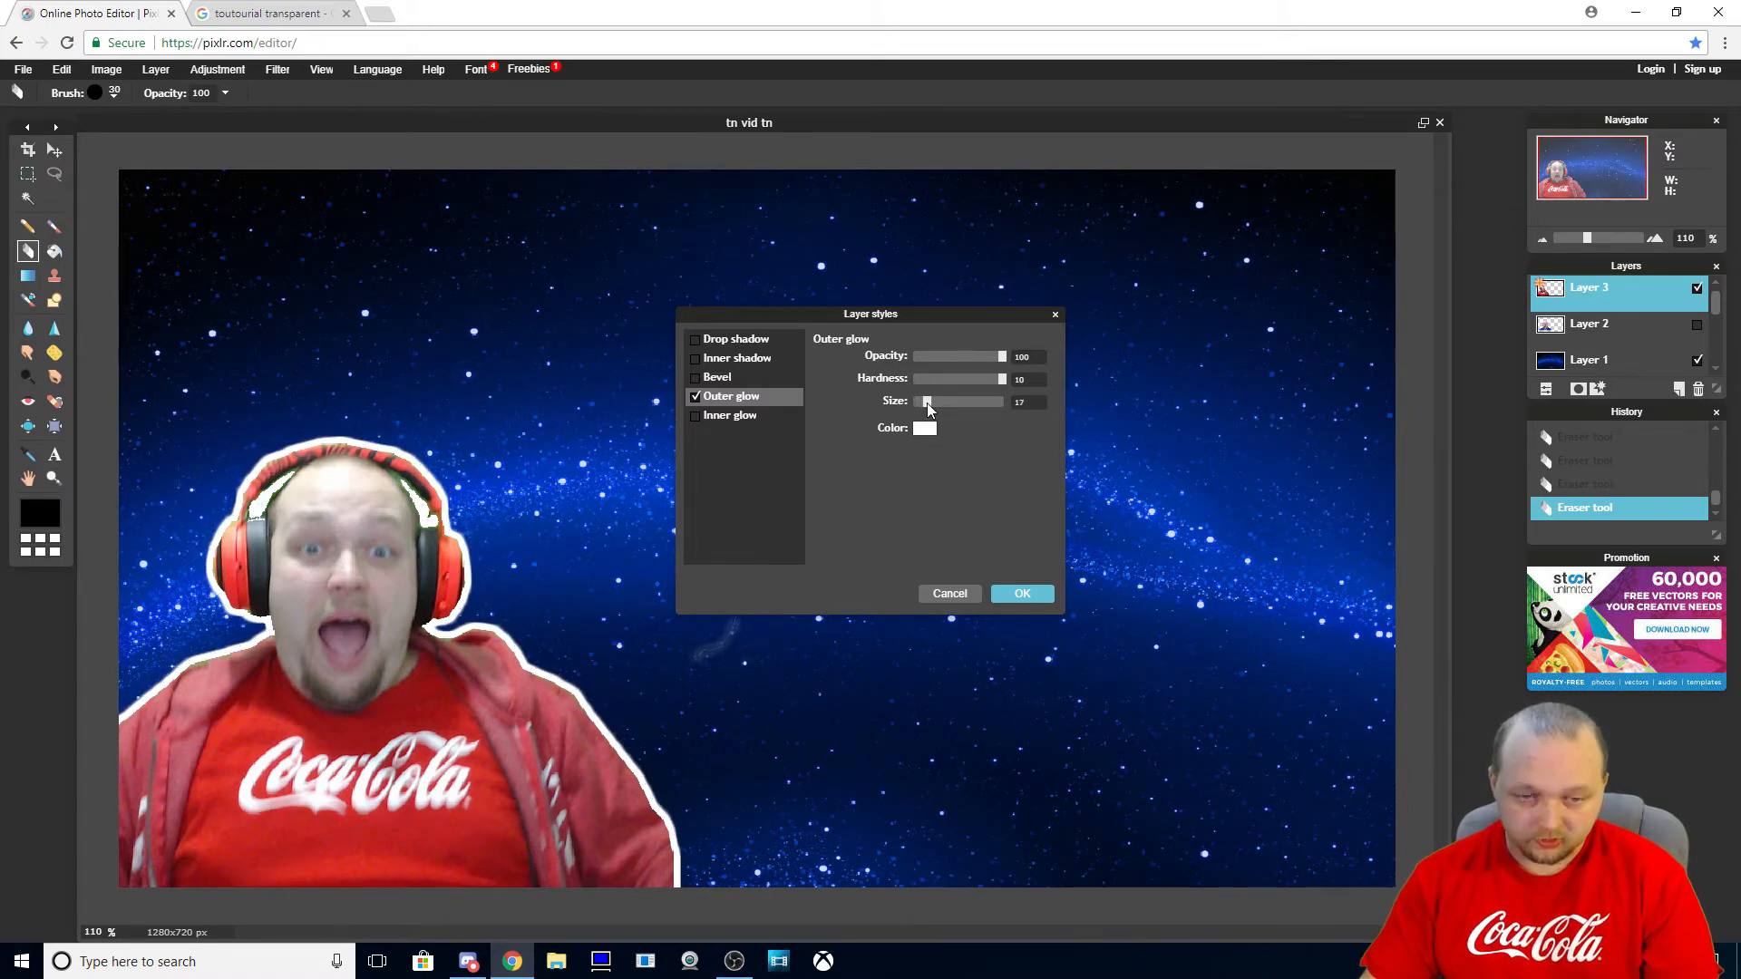
left_click_drag(926, 404, 920, 408)
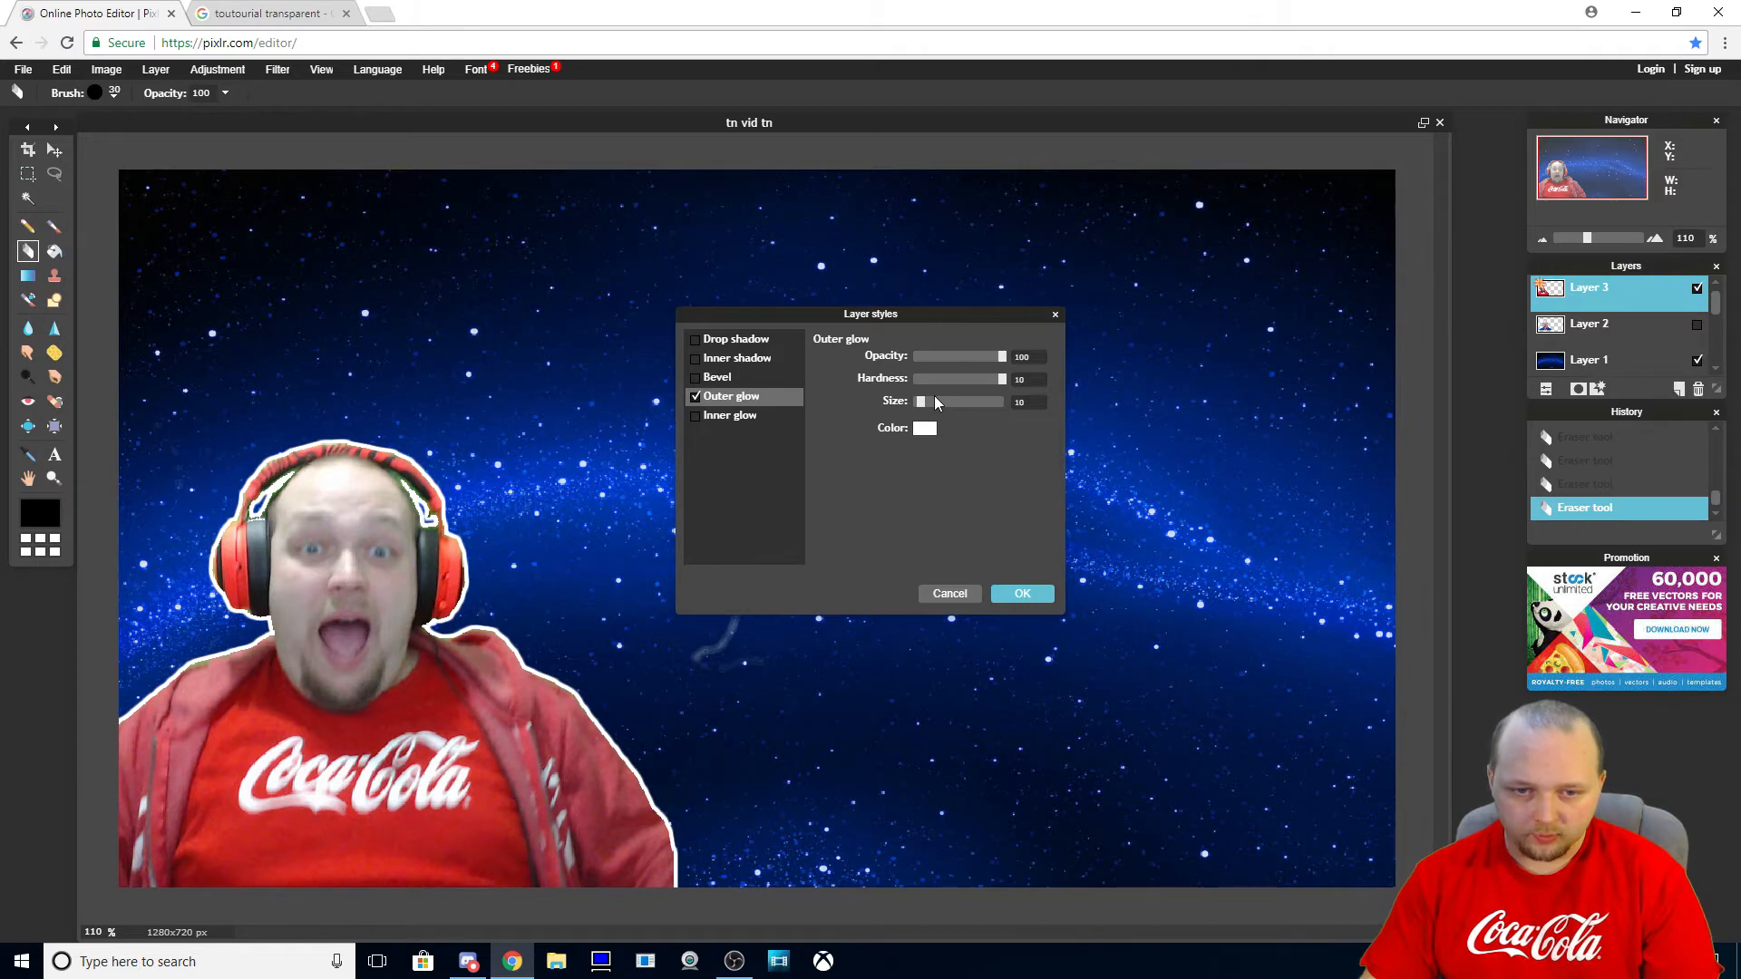
left_click_drag(1004, 380, 939, 384)
key("Return")
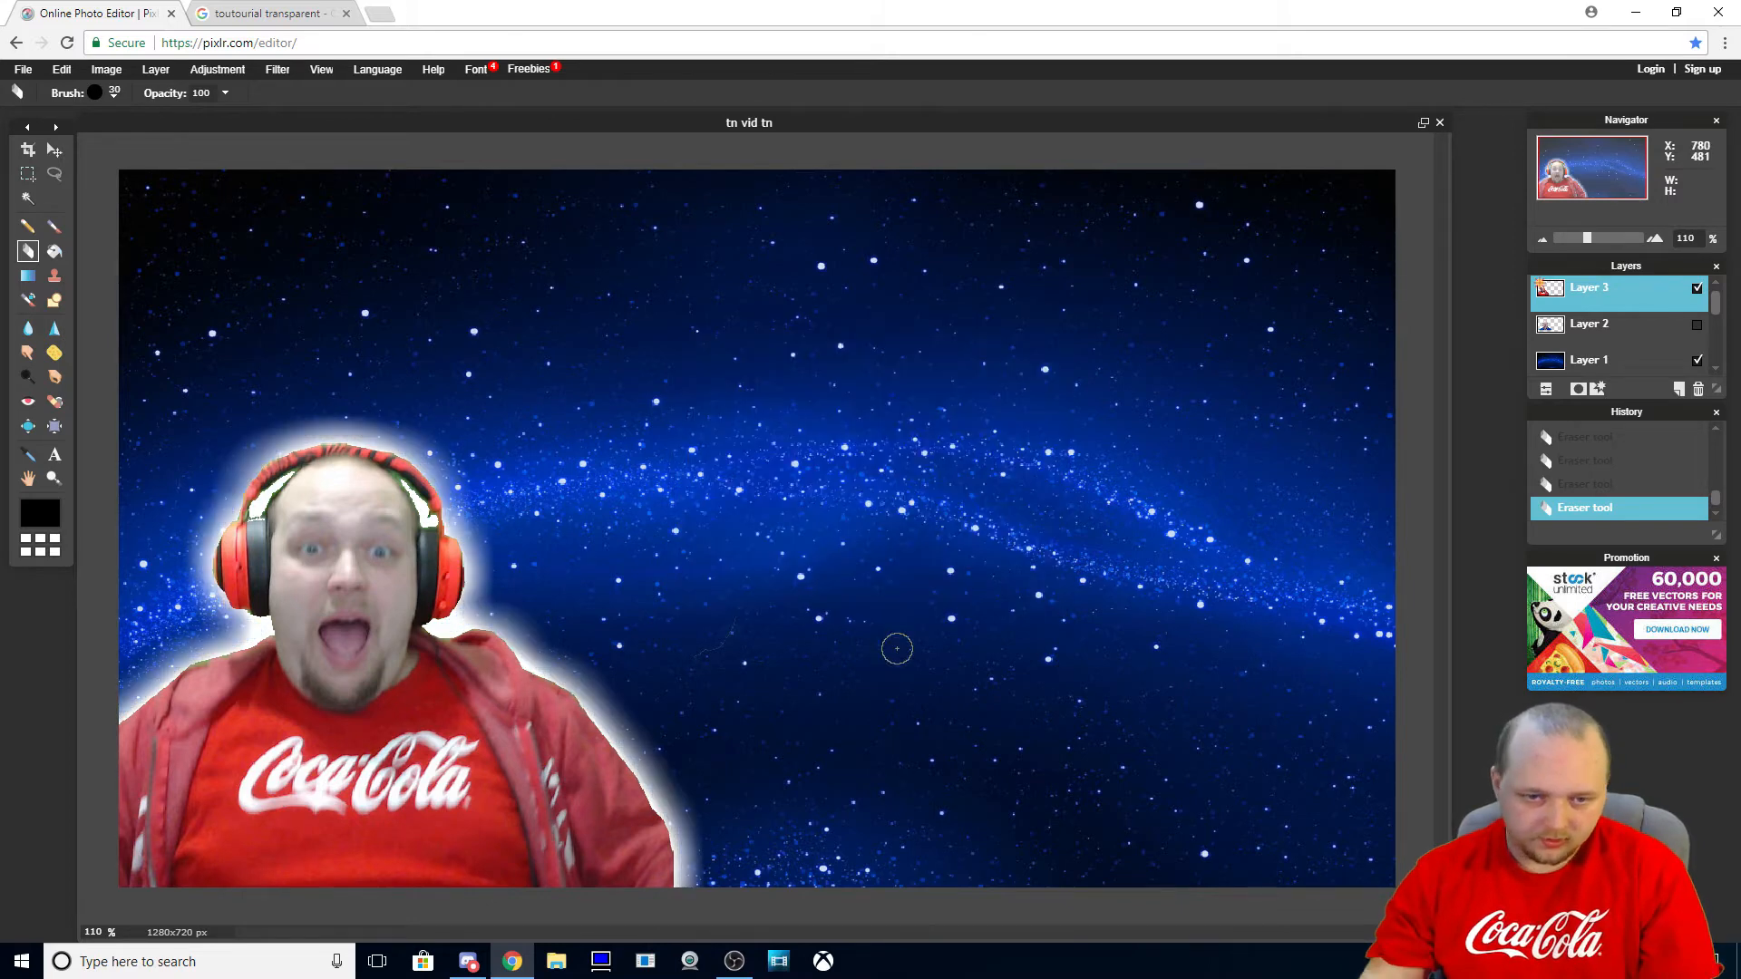
Add the text "Thumbnail" on the starry background above and beside the man's head
left_click(54, 151)
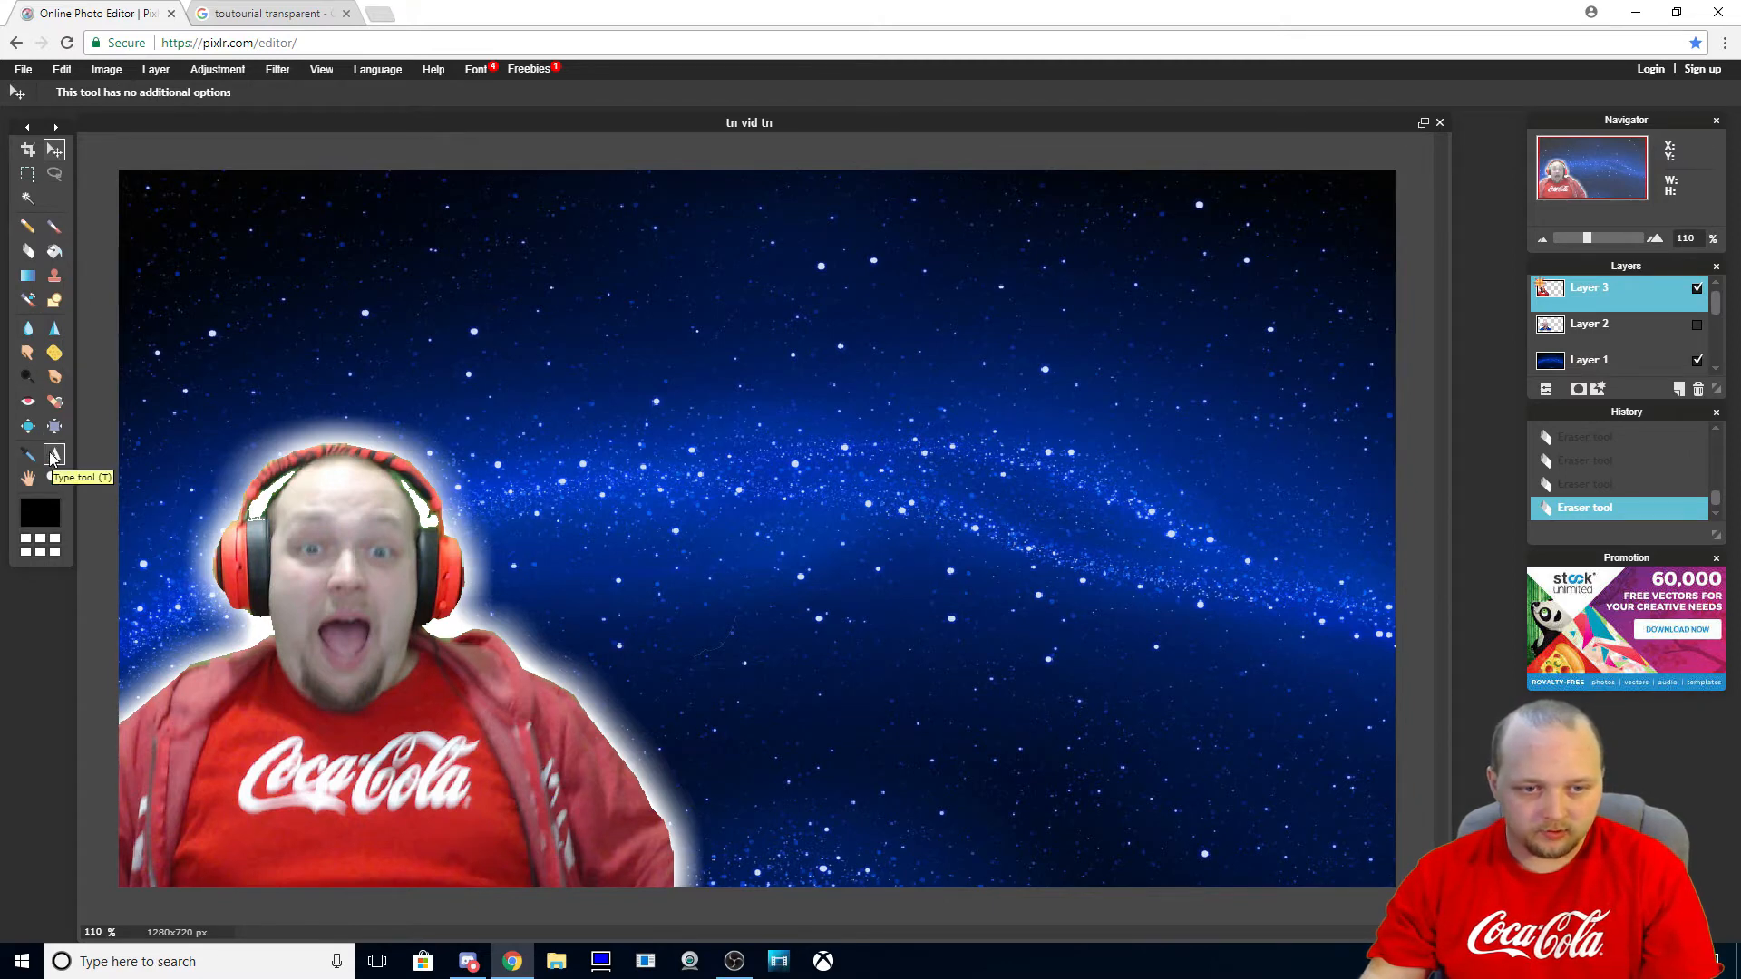
left_click(53, 455)
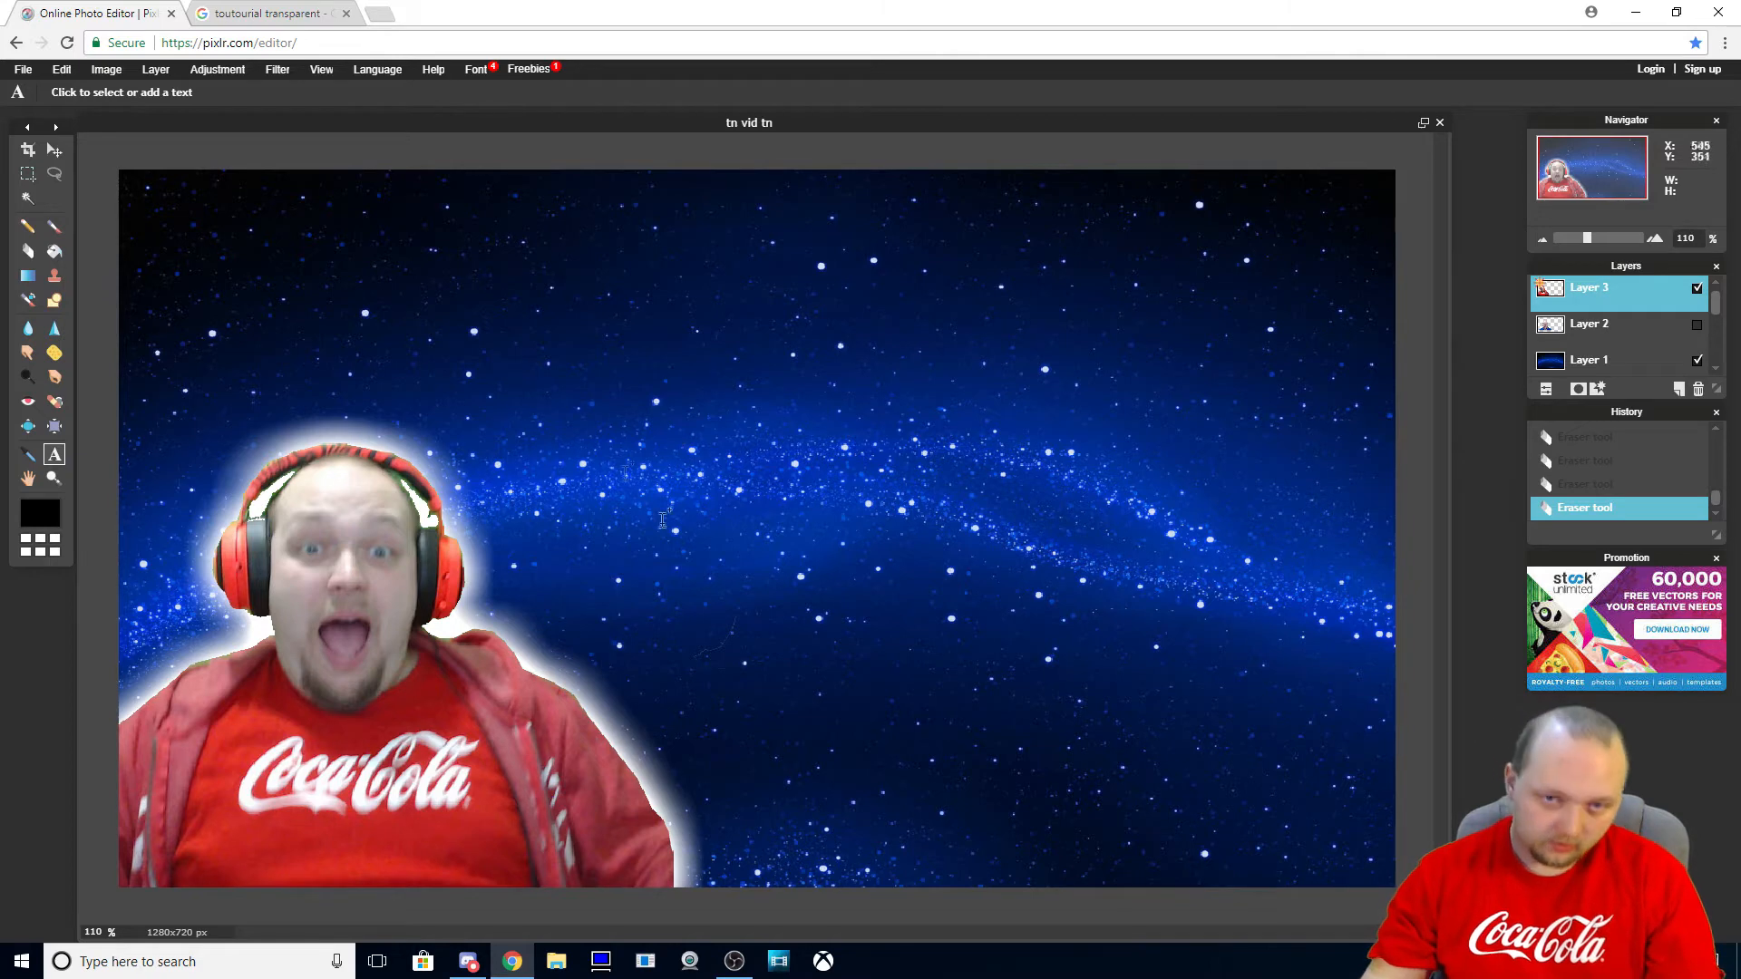
left_click(653, 396)
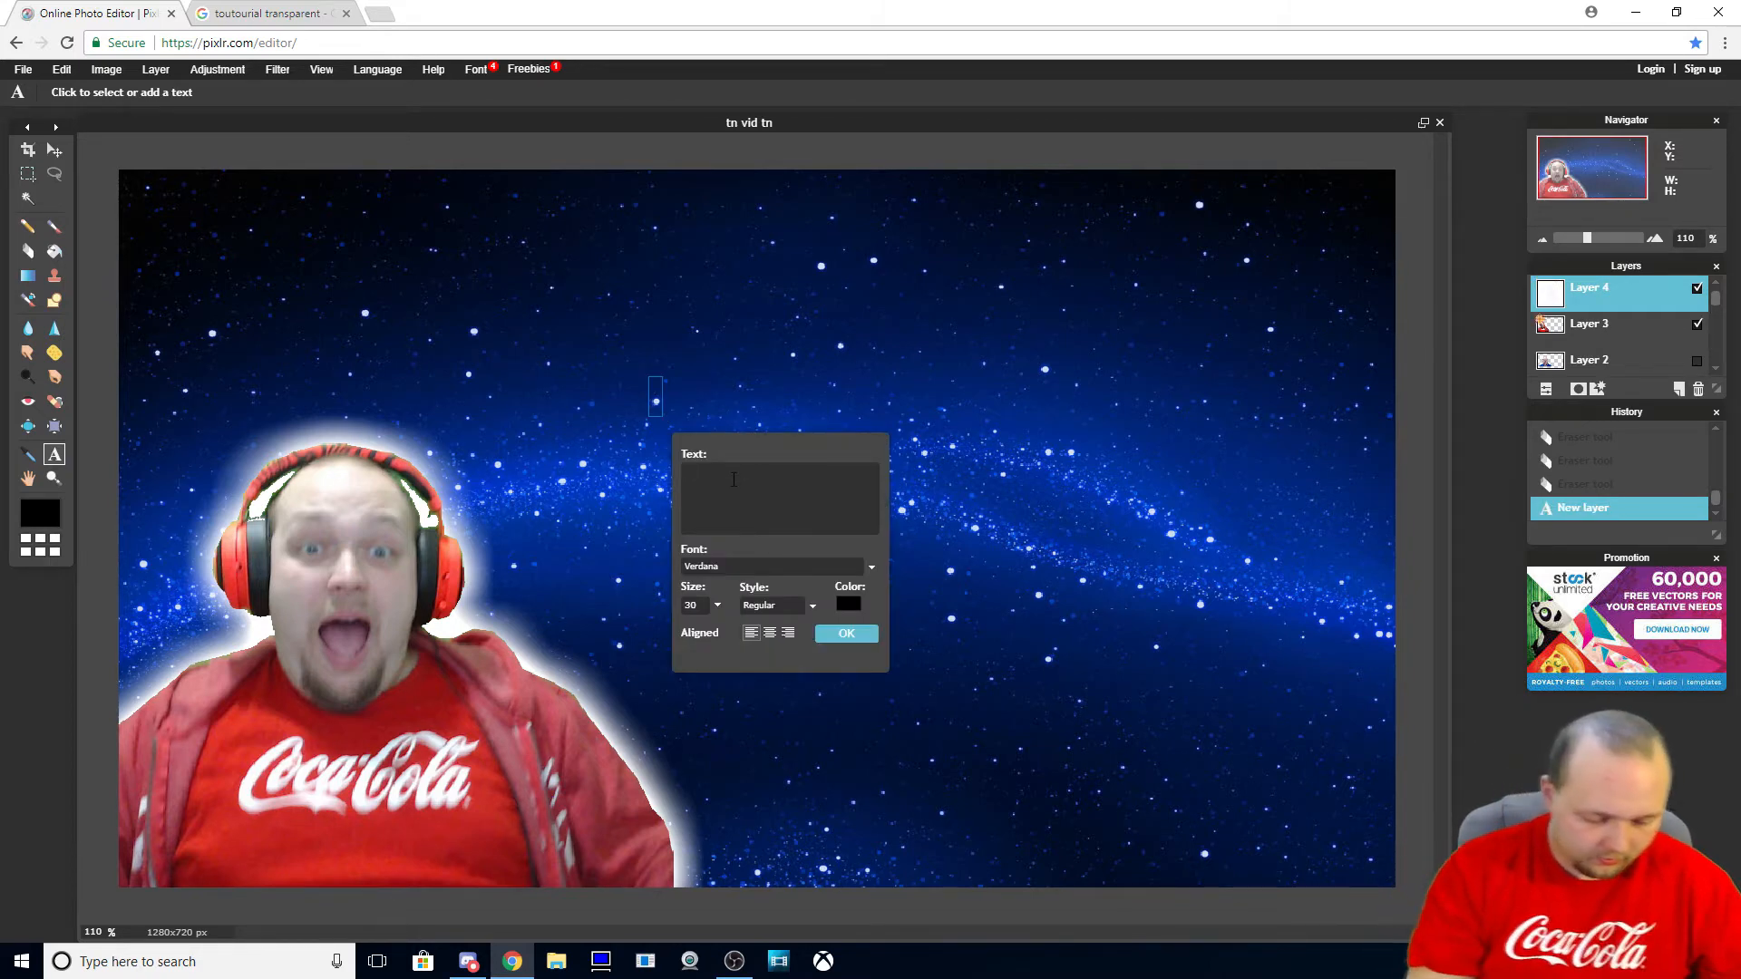
type("Thumbnail")
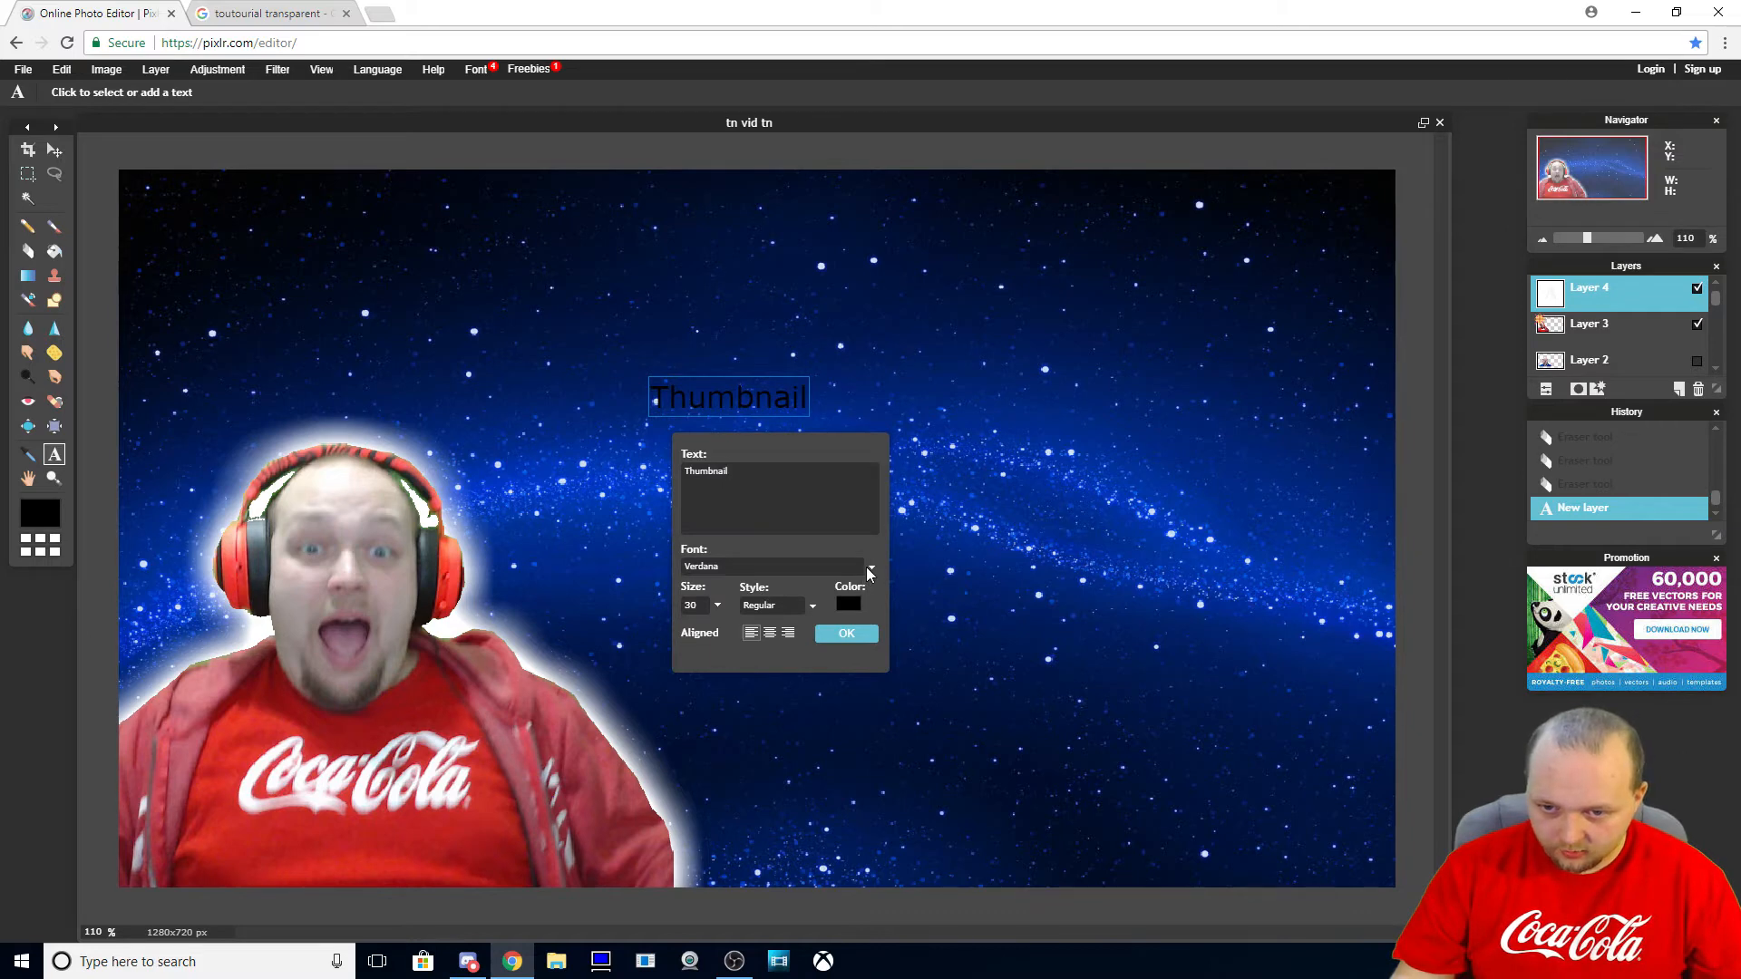
left_click(868, 568)
scroll(764, 619, "down", 5)
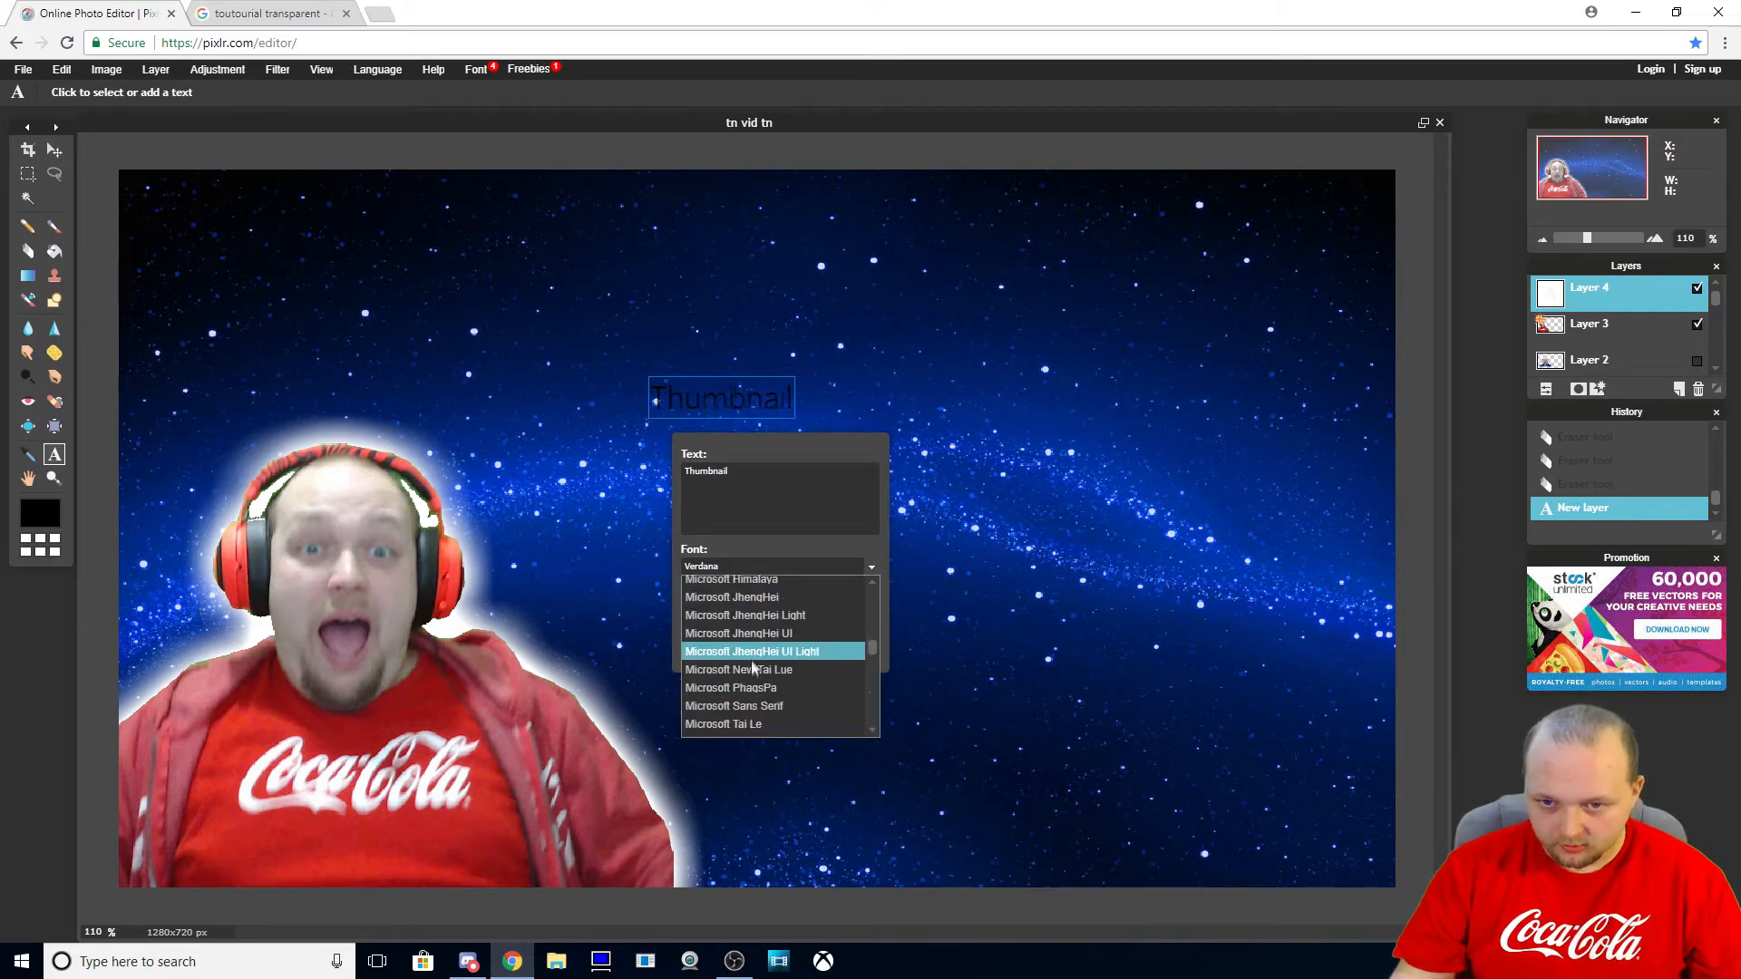
scroll(749, 712, "up", 4)
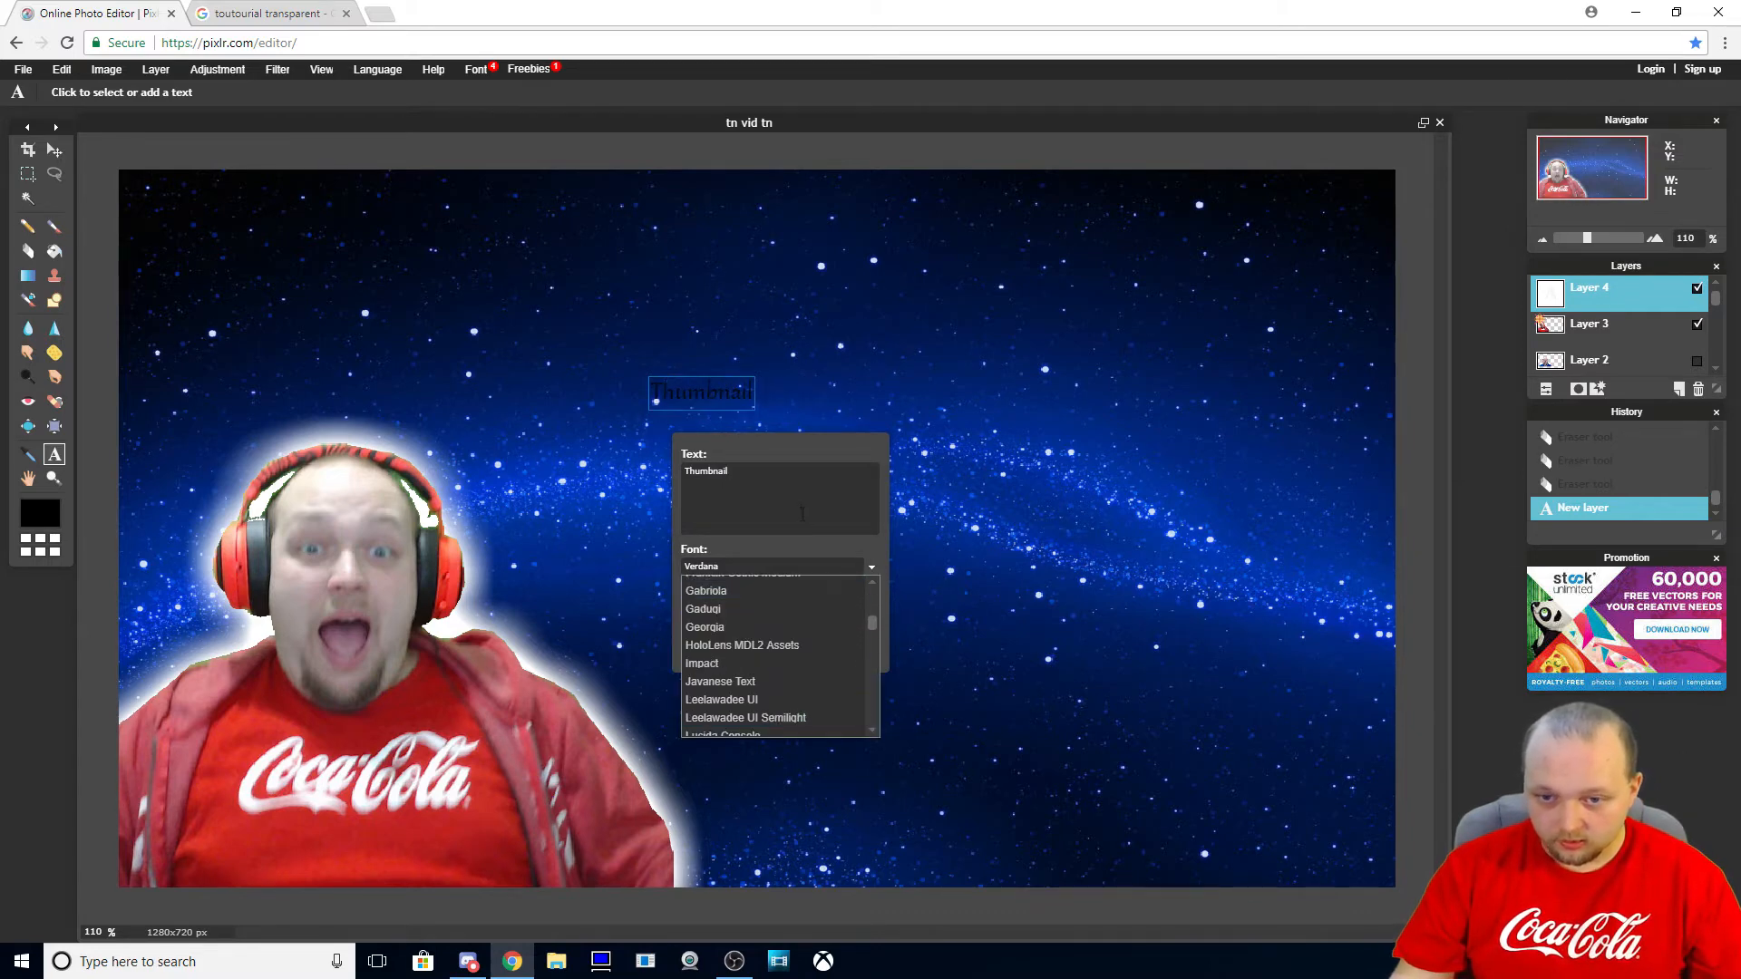
left_click(803, 483)
Set the "Thumbnail" text to size 104 in Bold style and move it to the upper middle of the canvas
left_click(717, 605)
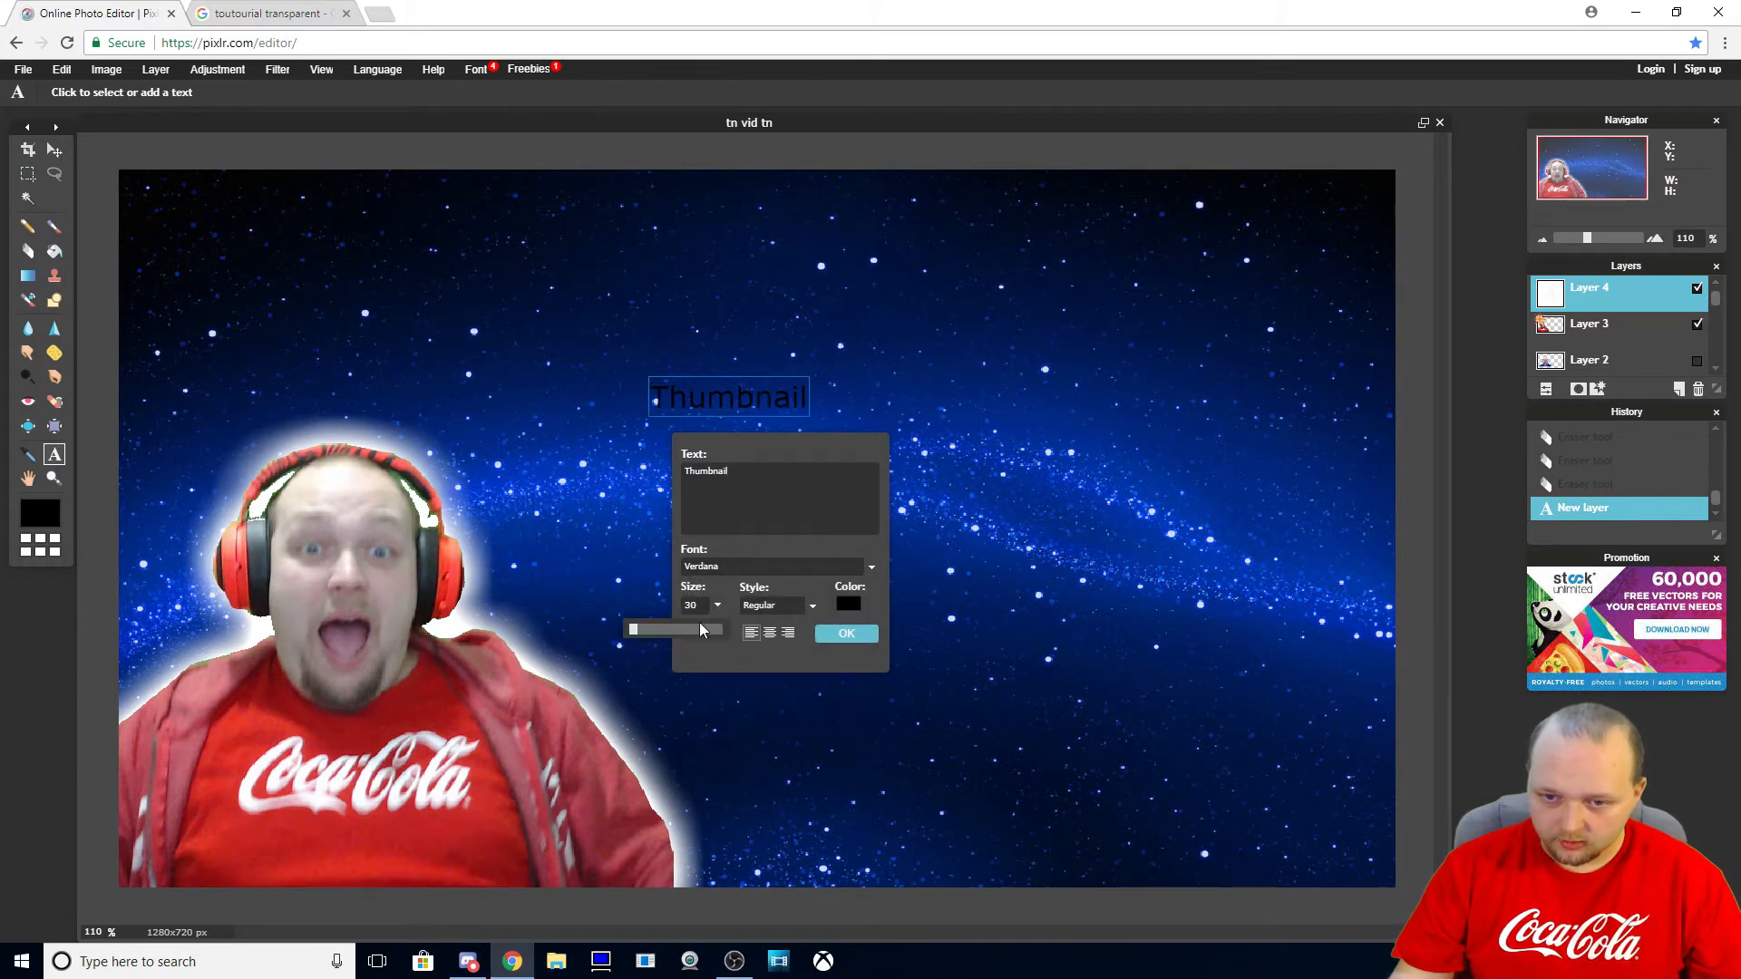
left_click(699, 629)
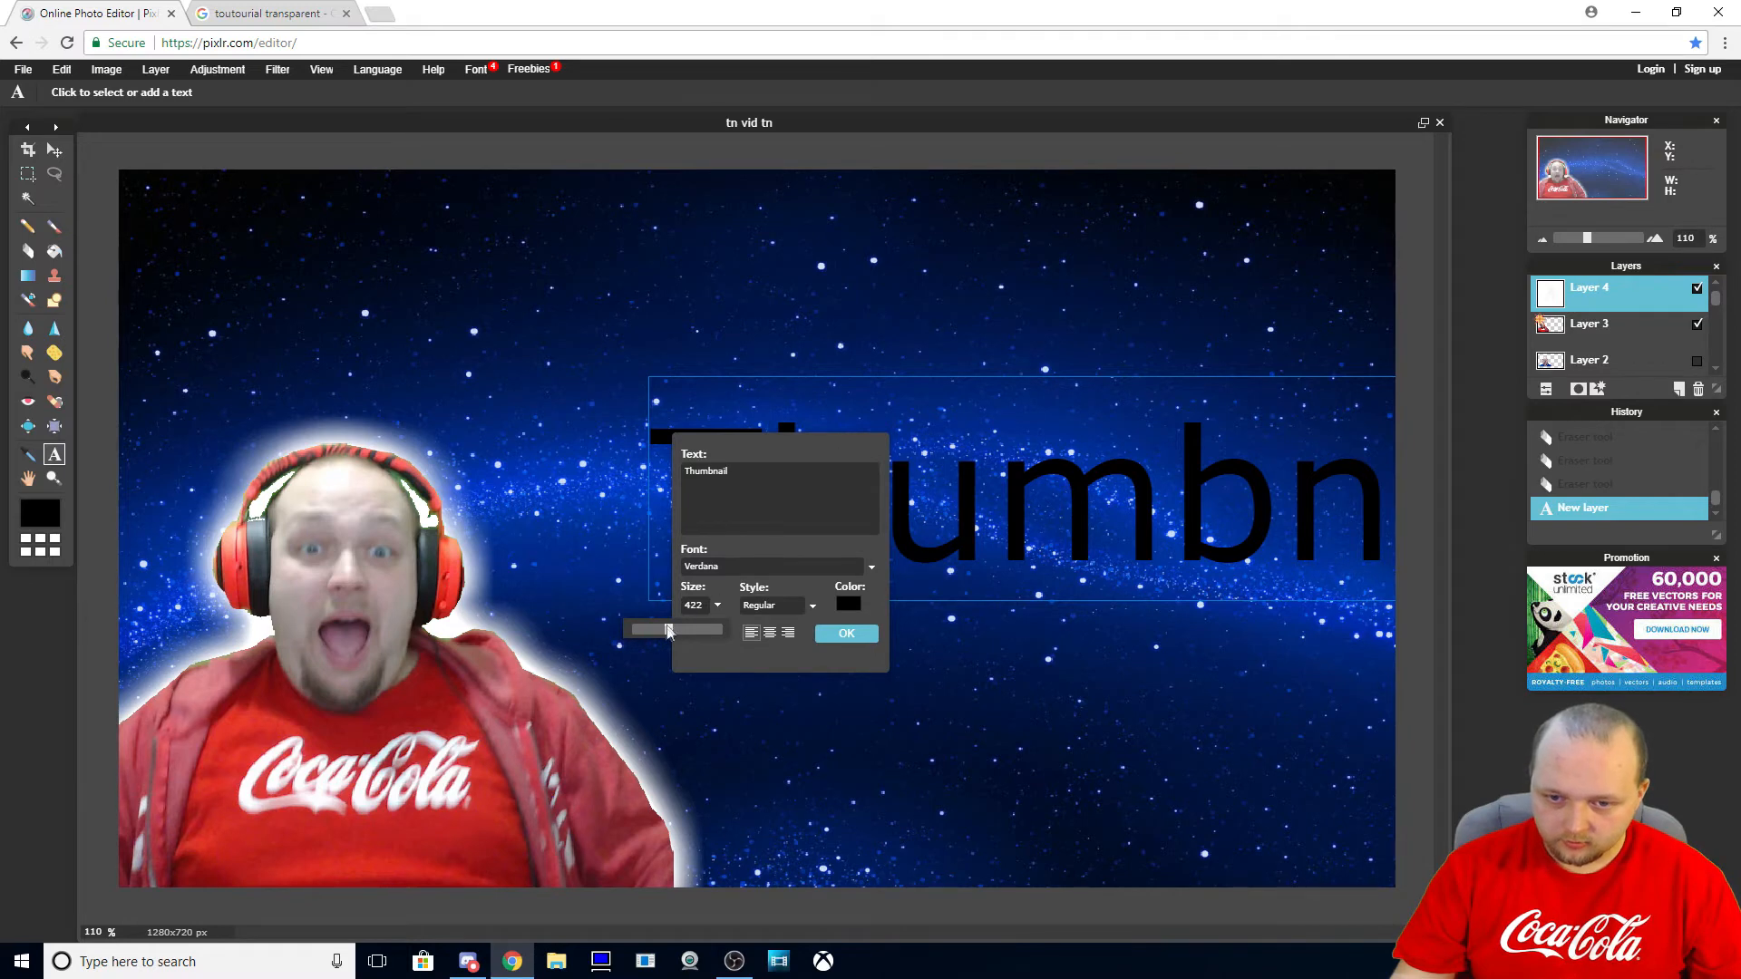
left_click_drag(647, 638, 639, 635)
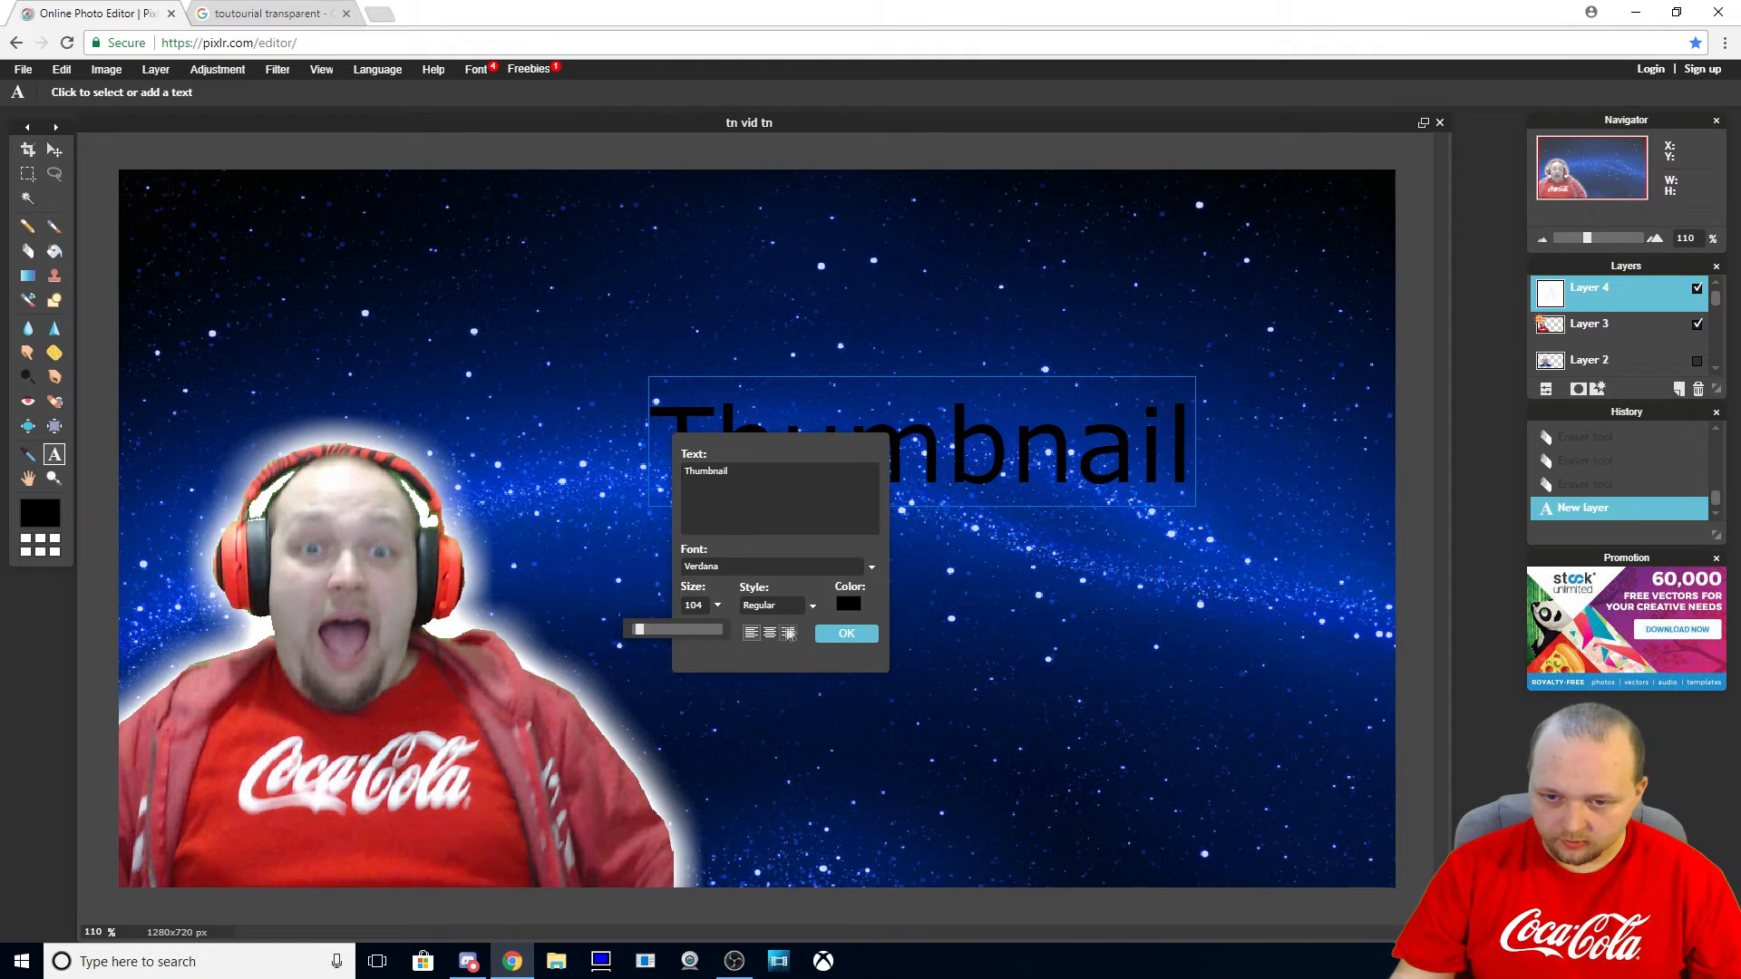
left_click(812, 606)
left_click(758, 642)
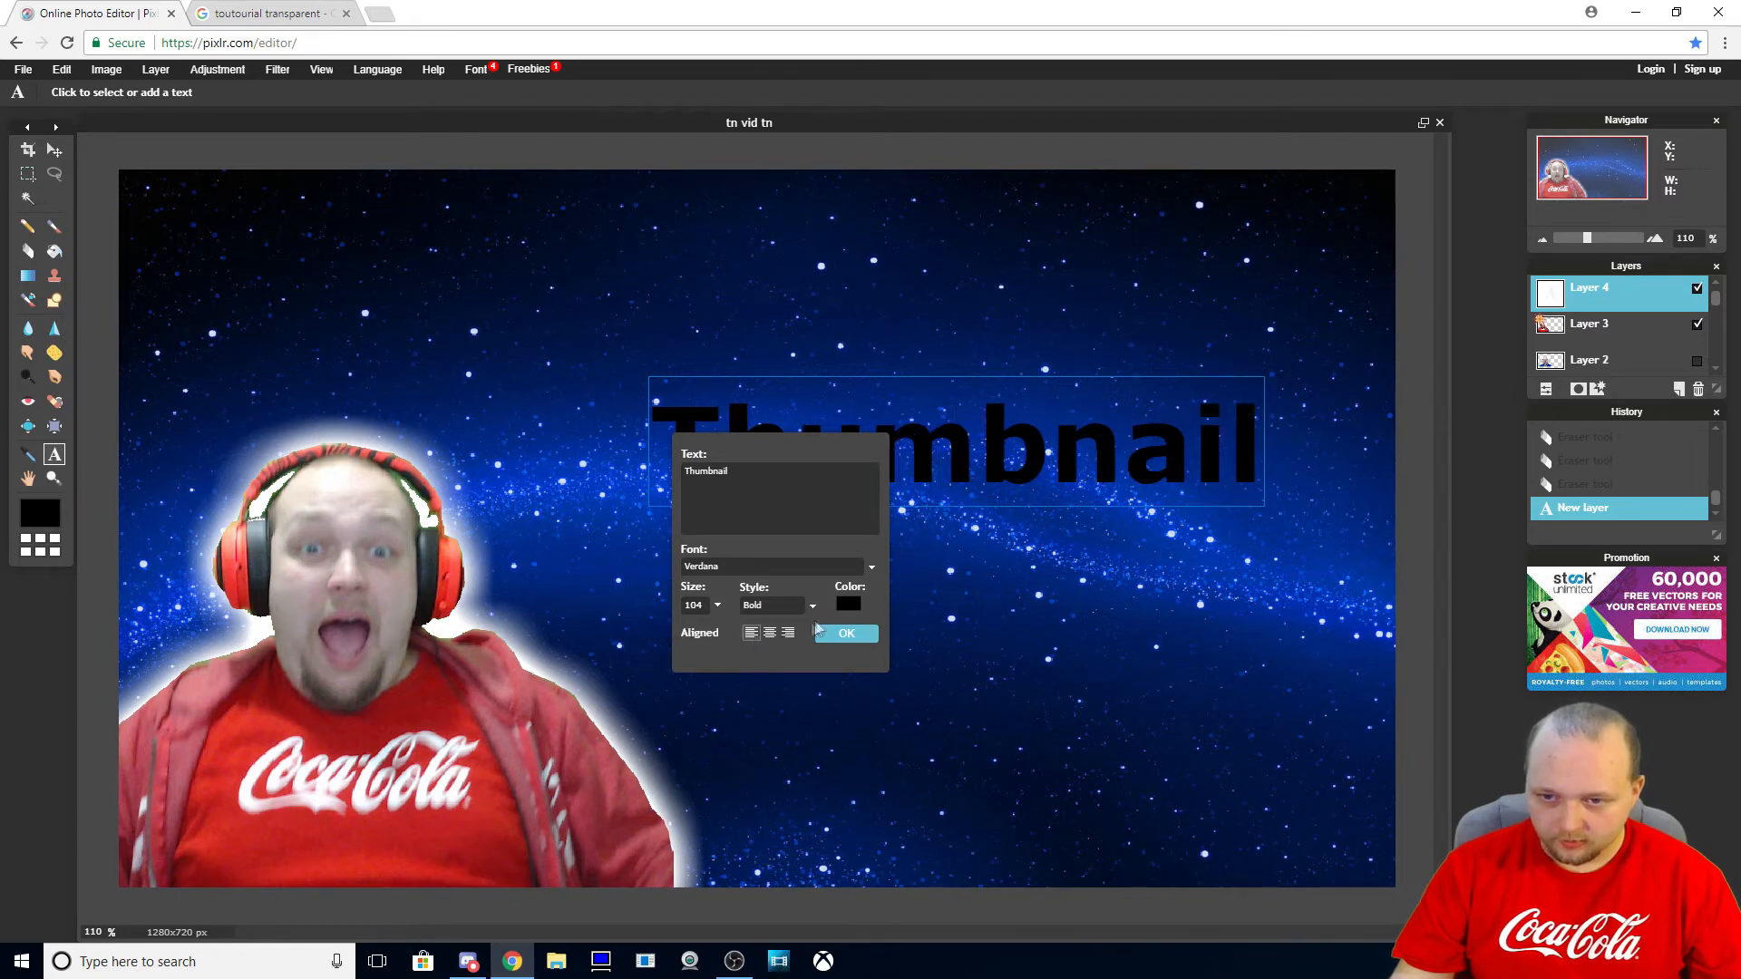
left_click_drag(982, 426, 796, 358)
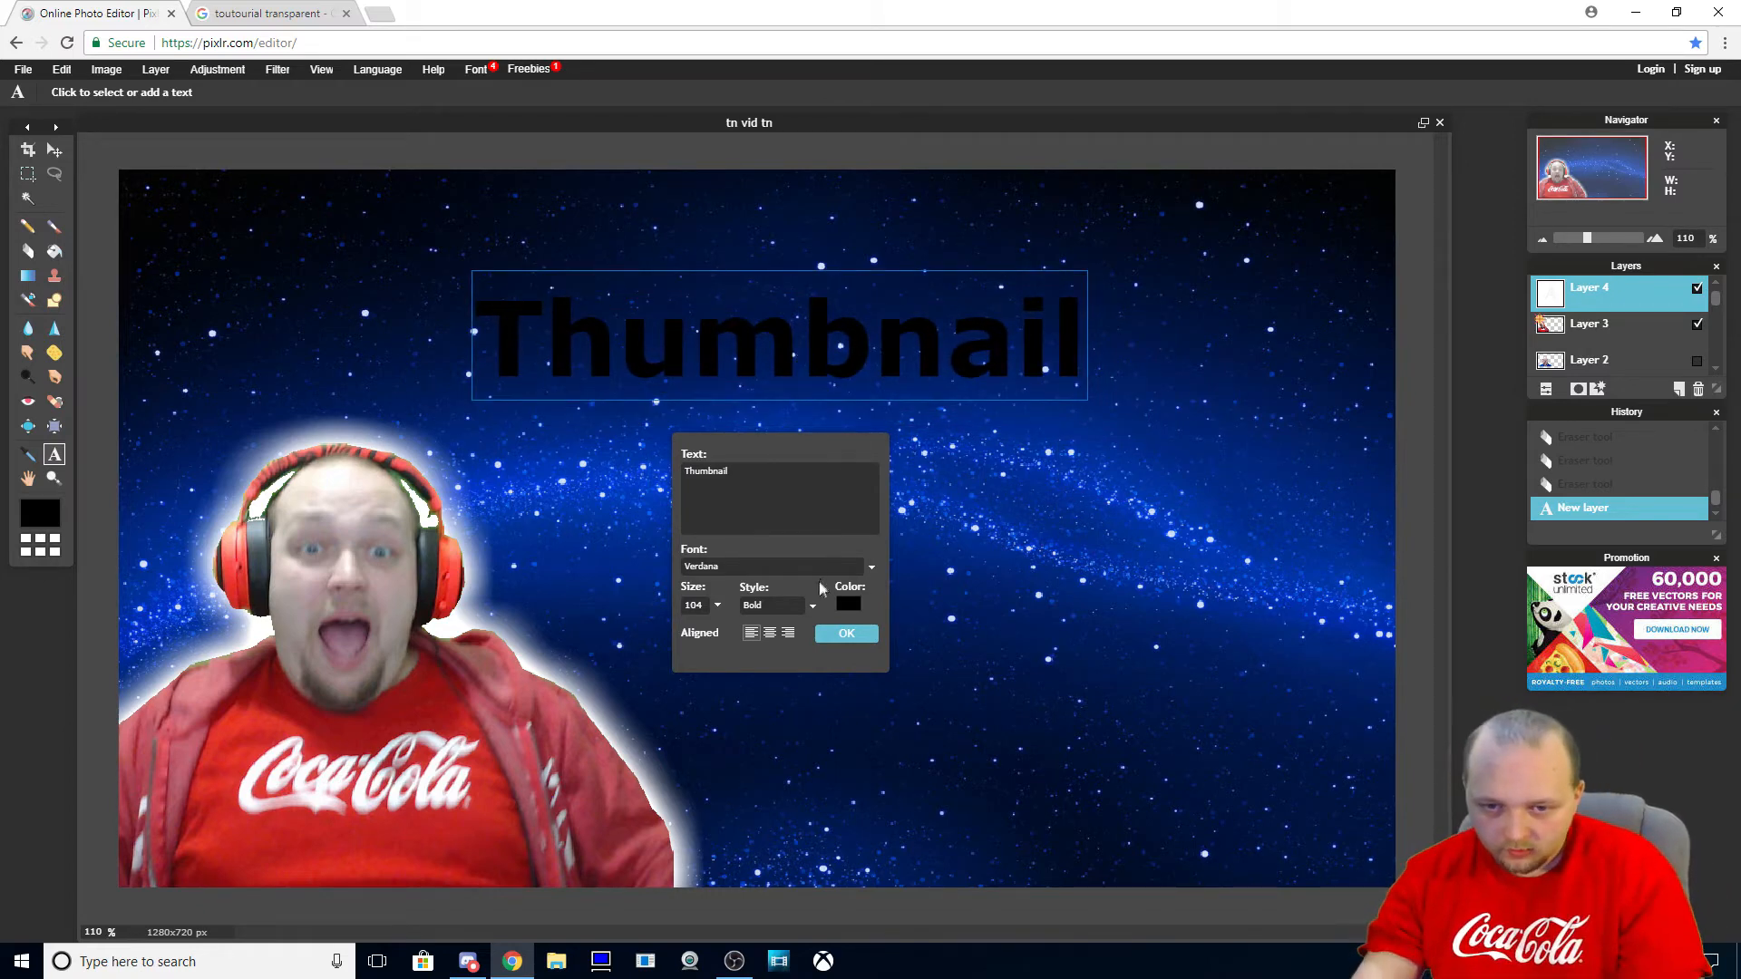
Set the text colour to bright yellow, eaff00
left_click(848, 604)
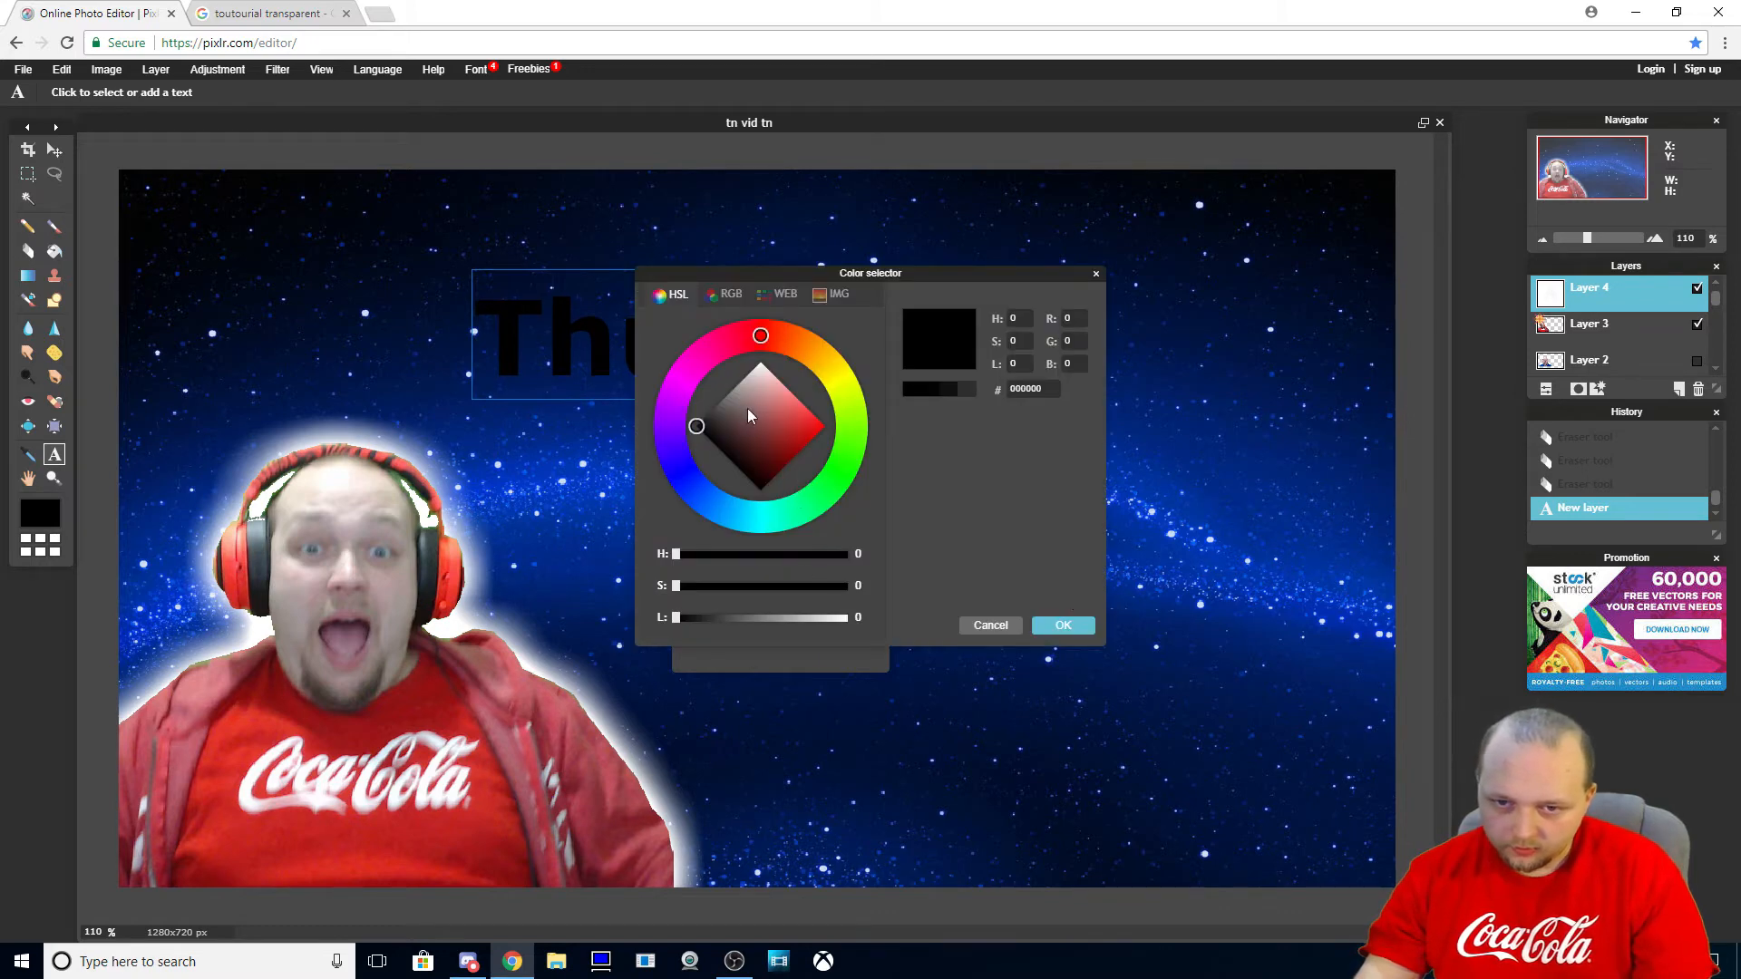
left_click(840, 395)
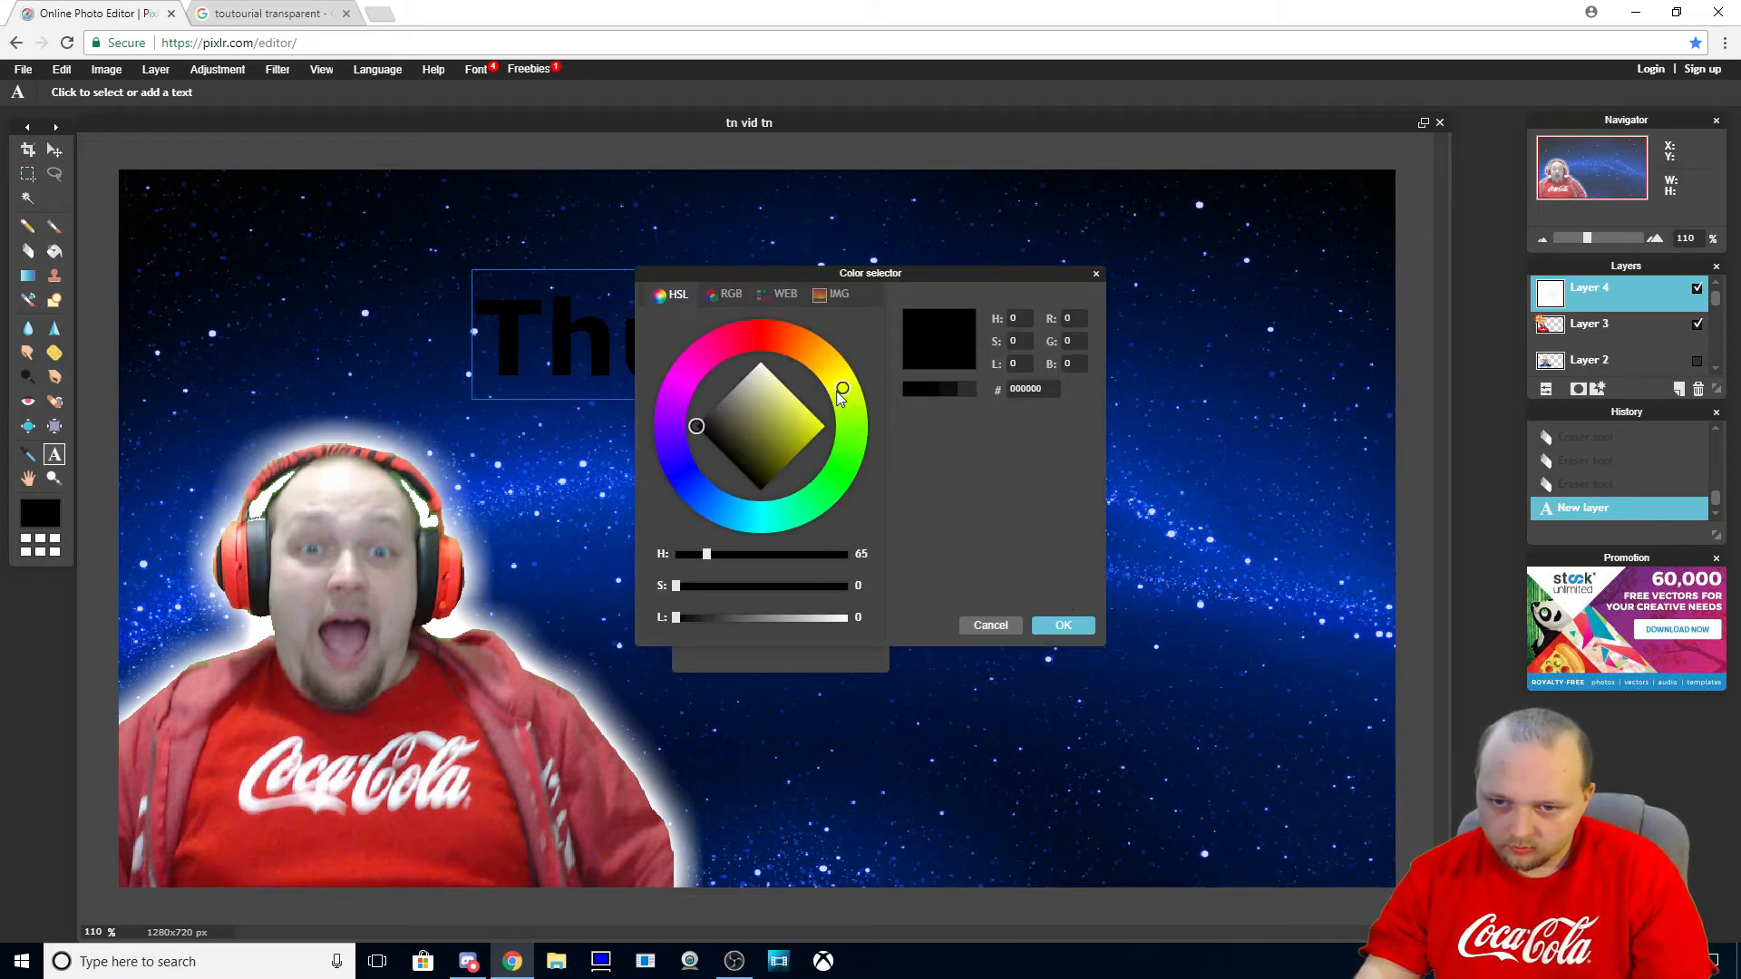
left_click_drag(802, 451, 827, 424)
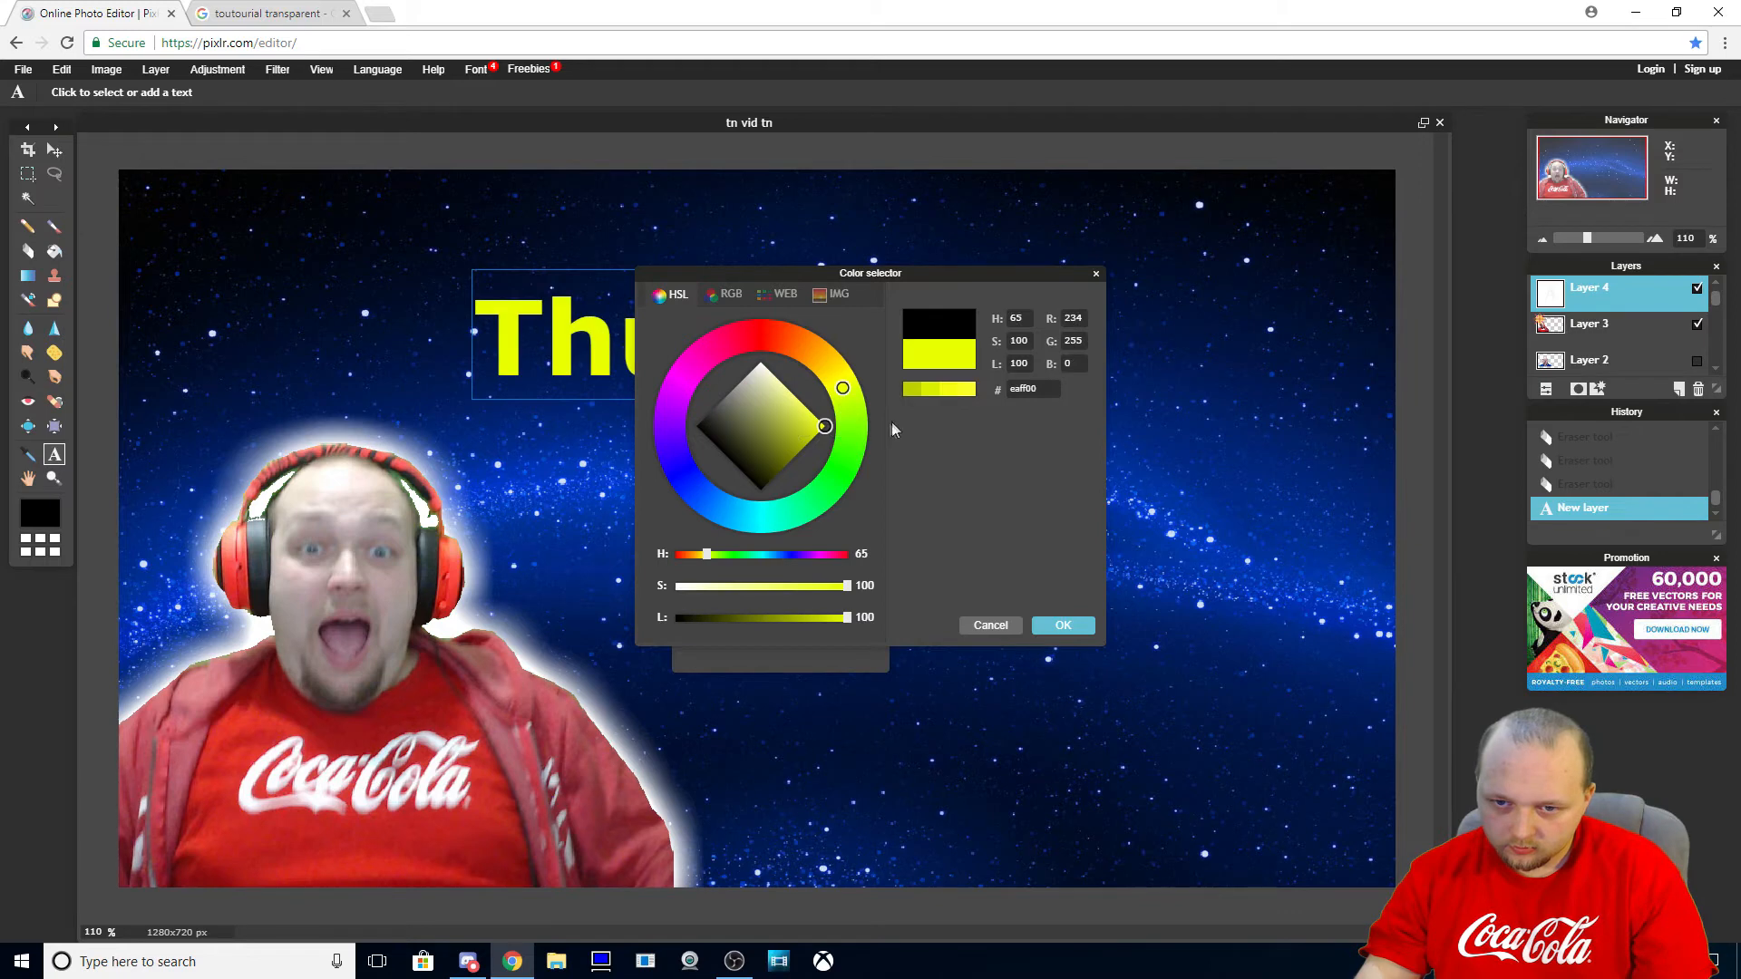
left_click(1049, 627)
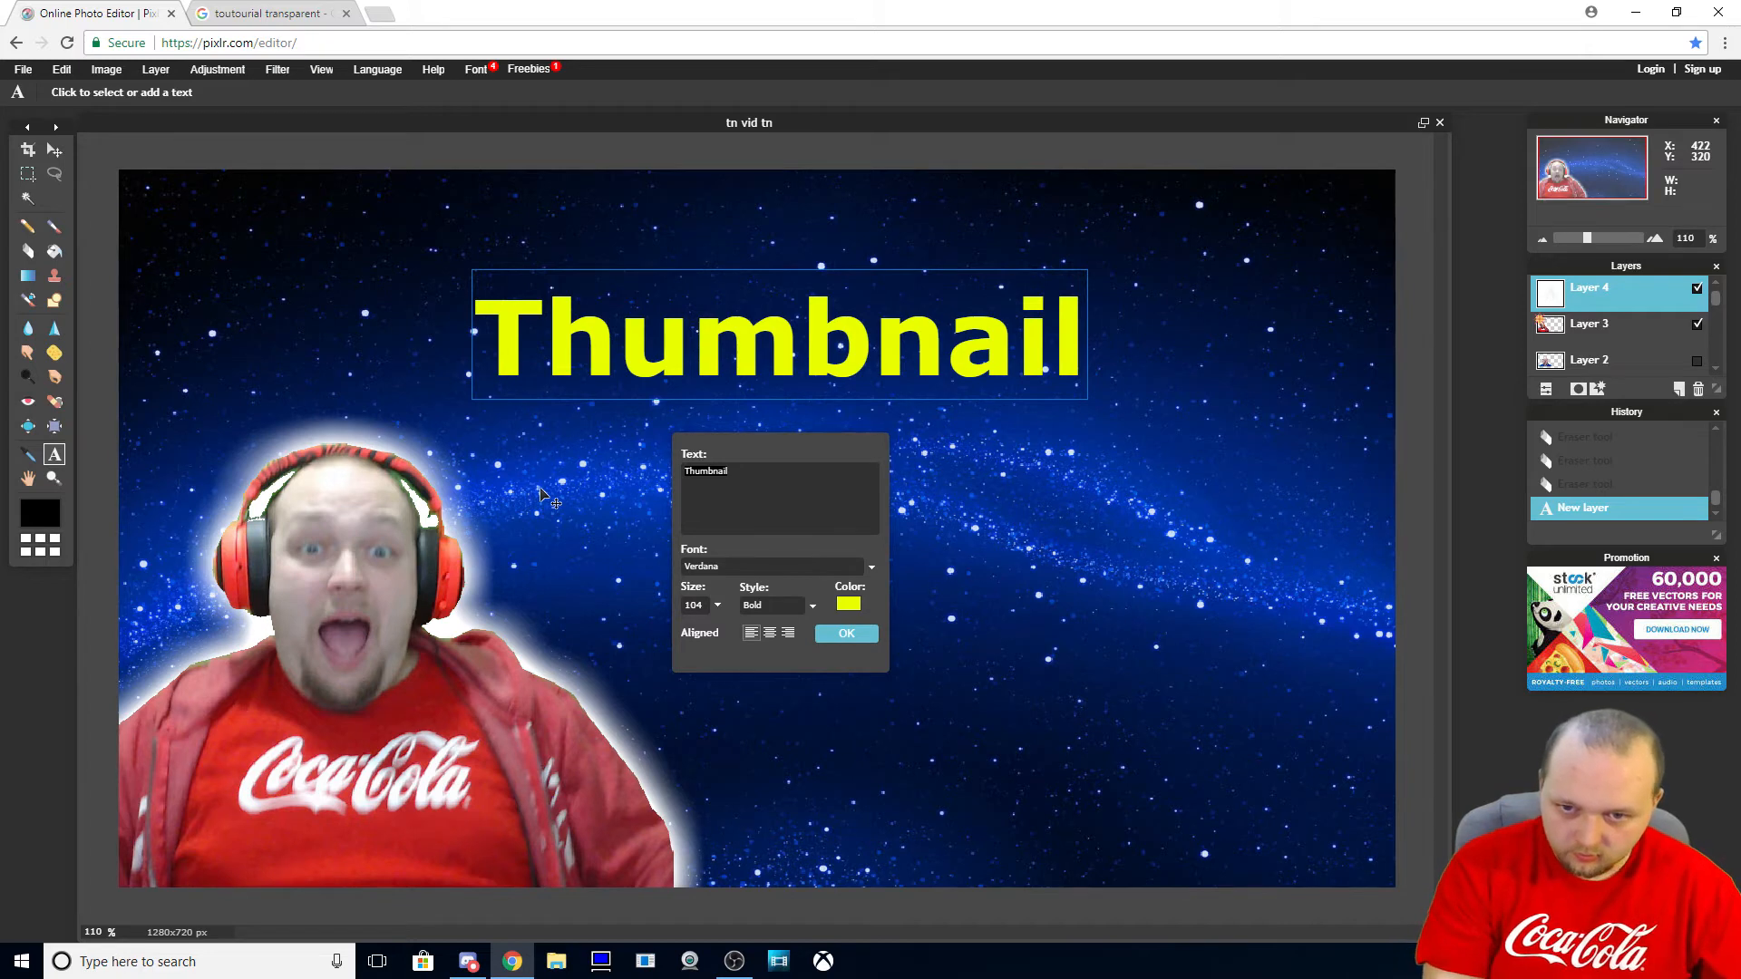
Replace the text with "THUMBNAIL" in capitals and set its font to Segoe UI Black
type("THU")
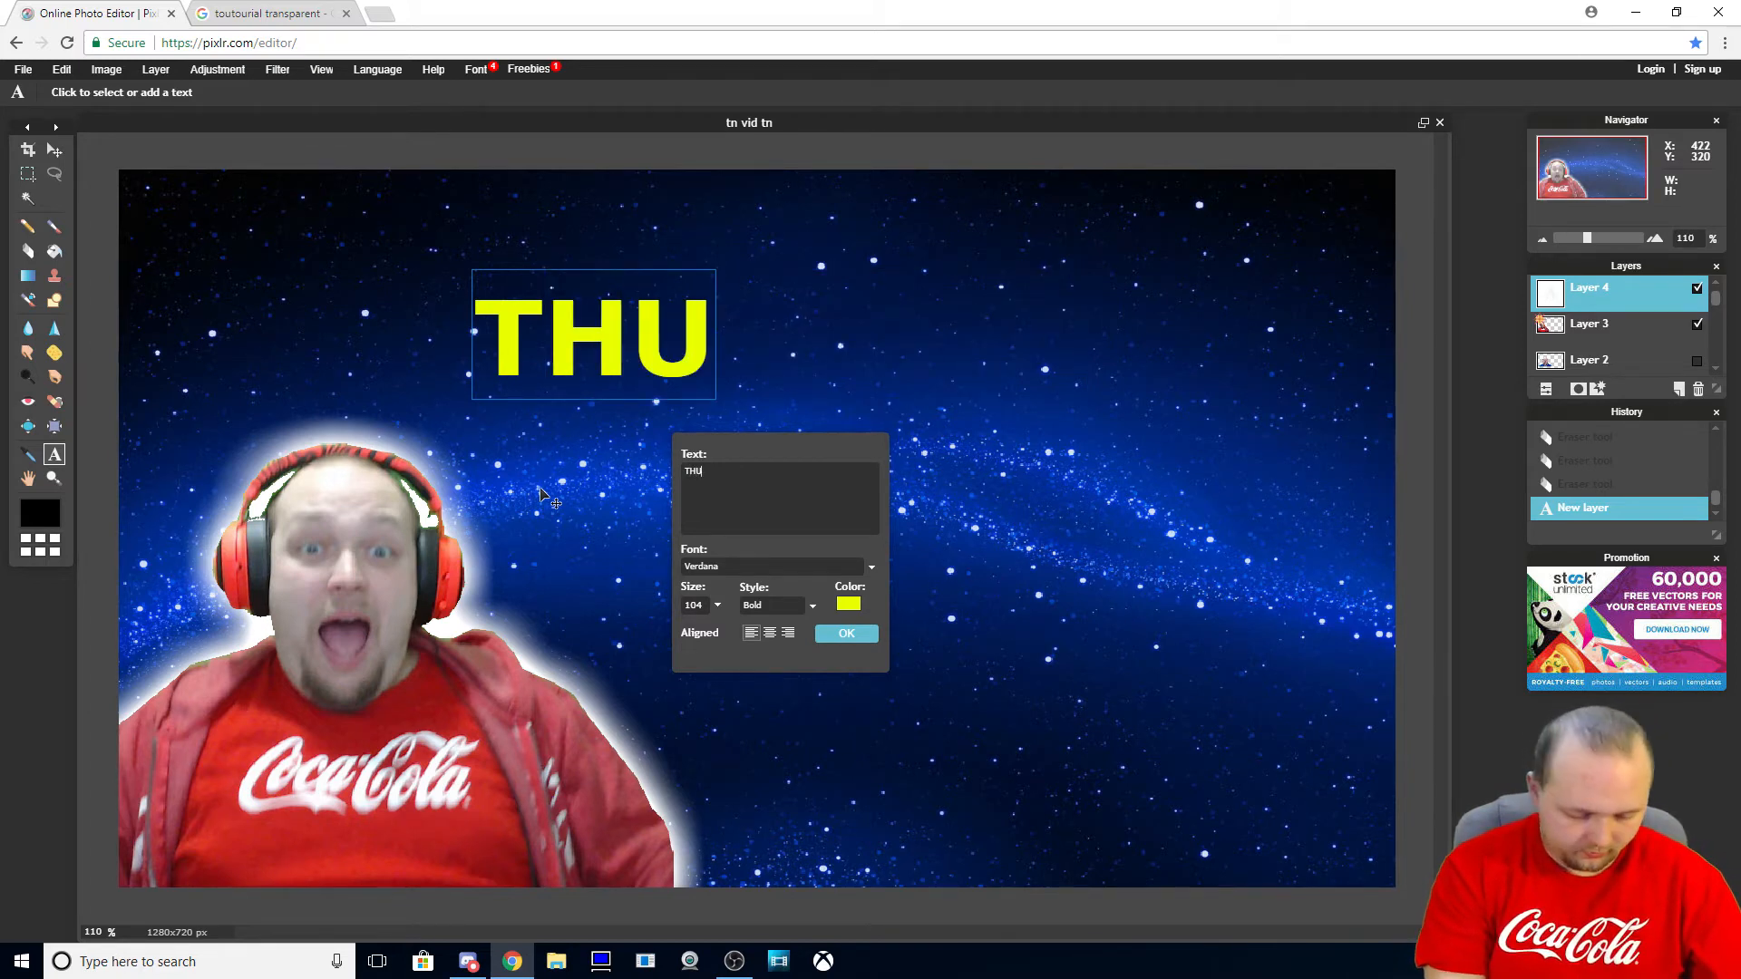
type("MBNAIL")
left_click(775, 566)
left_click(770, 644)
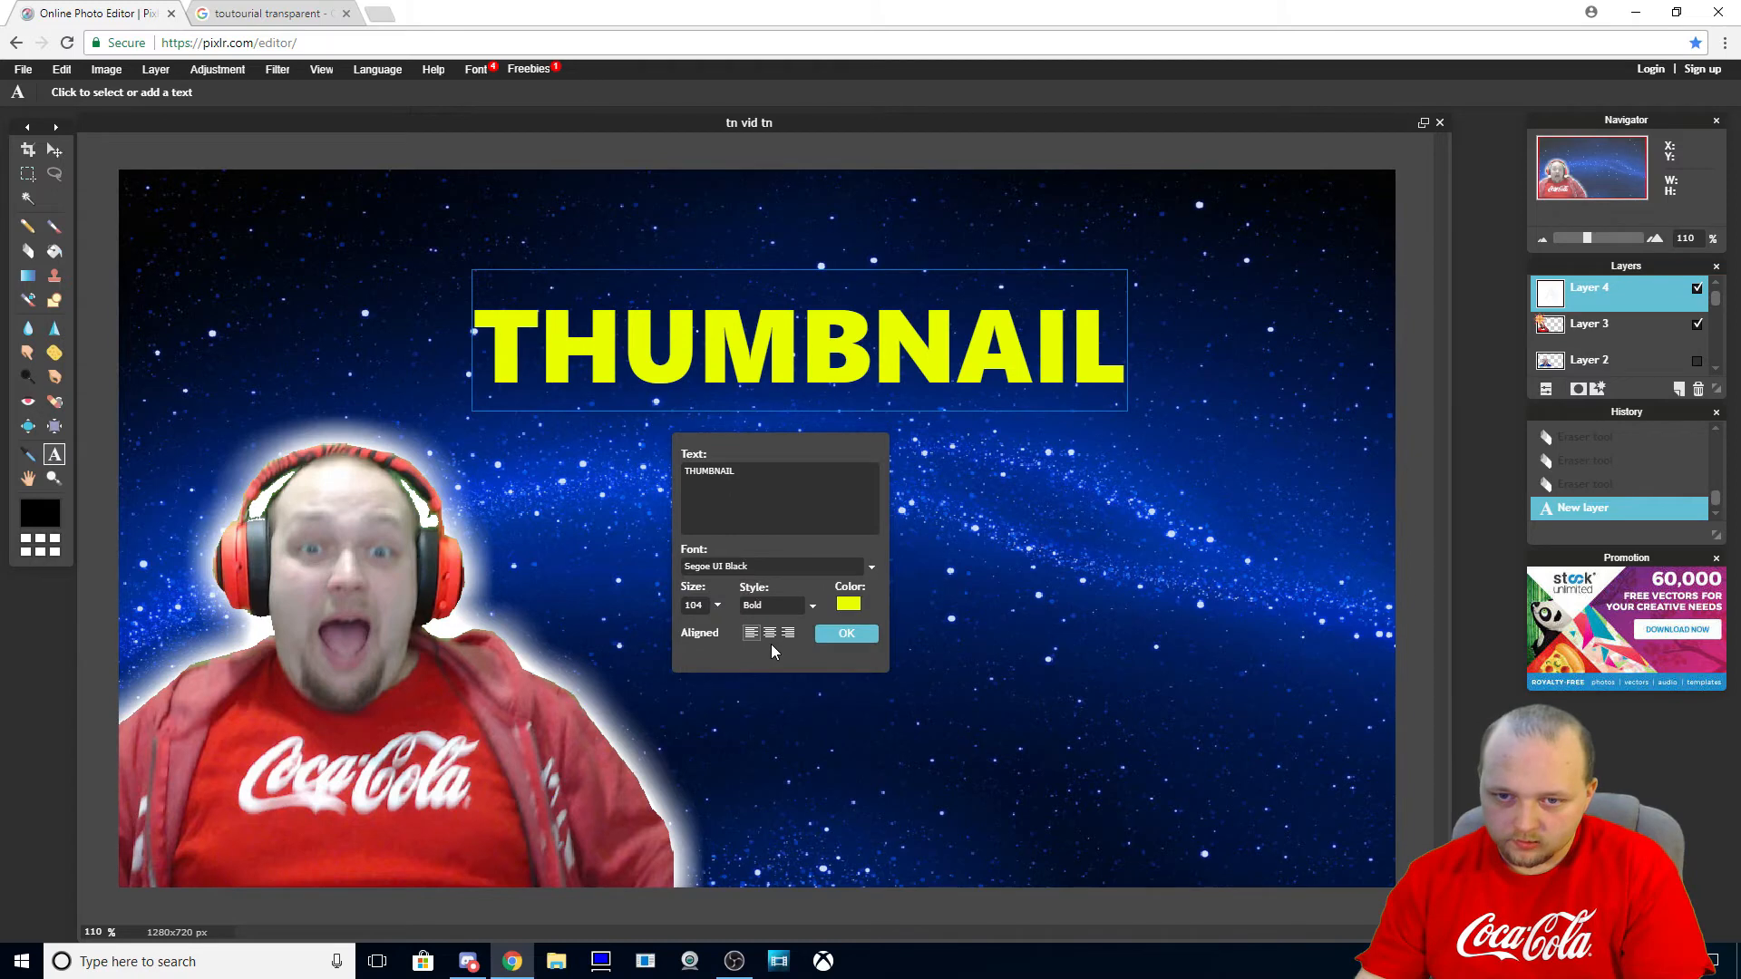
left_click(847, 633)
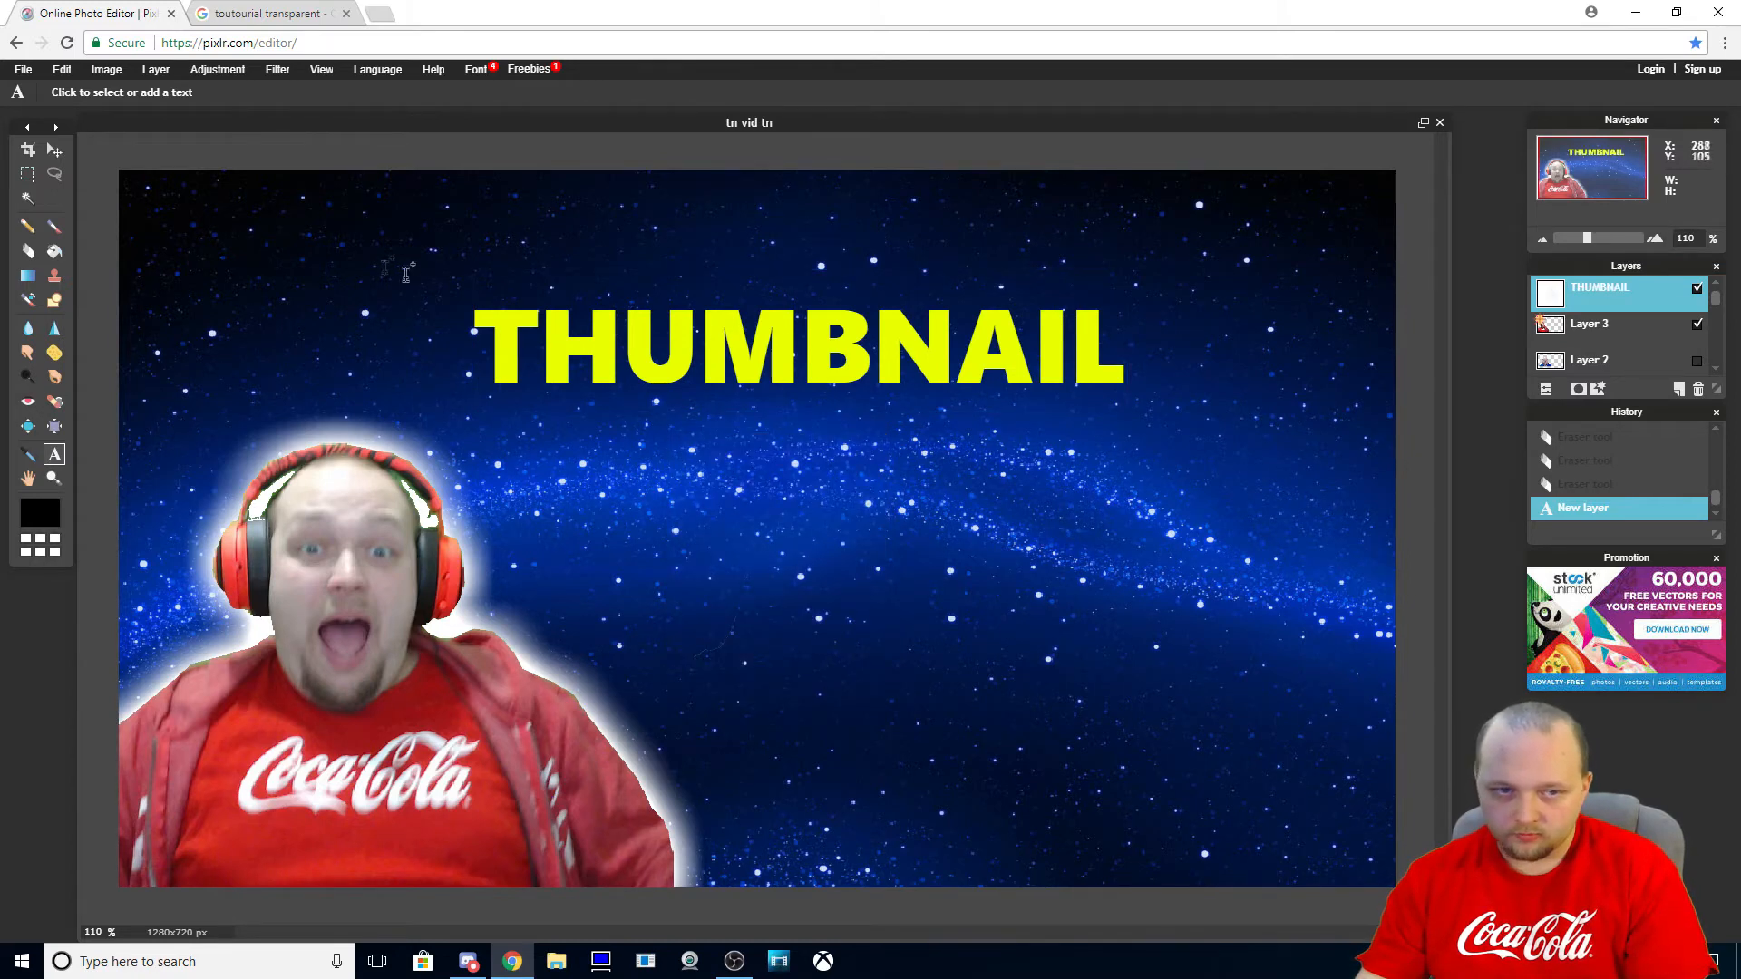
Move the THUMBNAIL text into the top-right corner of the canvas
left_click(57, 152)
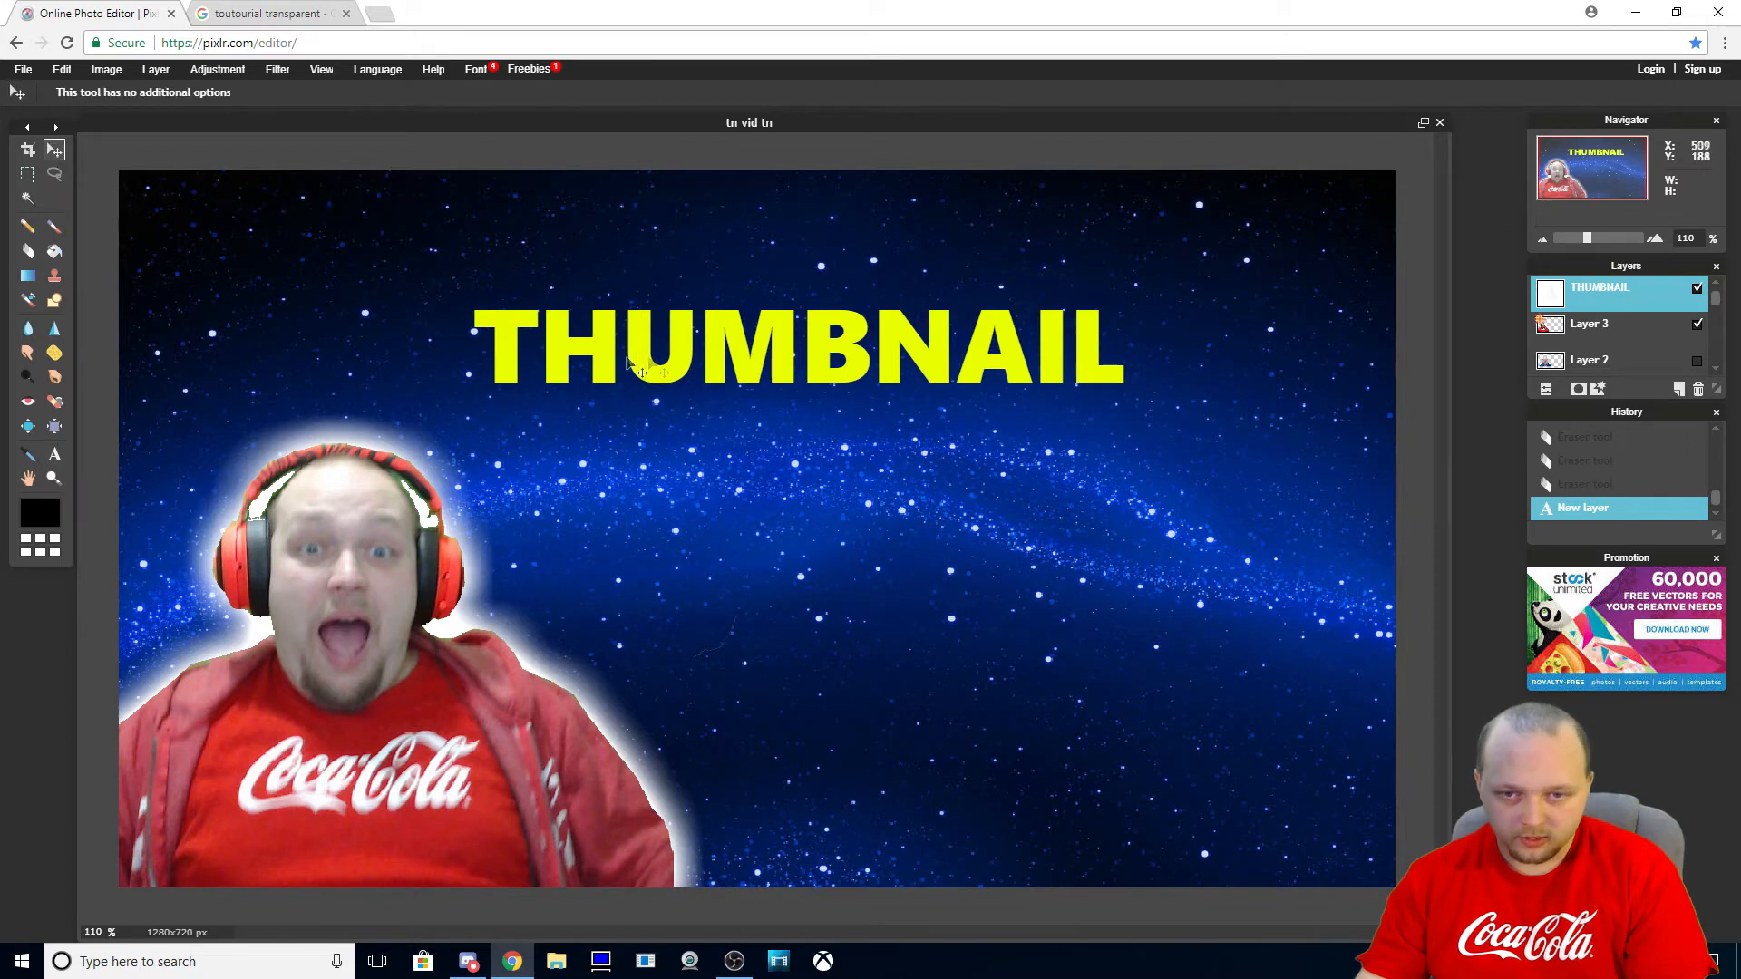
left_click_drag(689, 359, 919, 250)
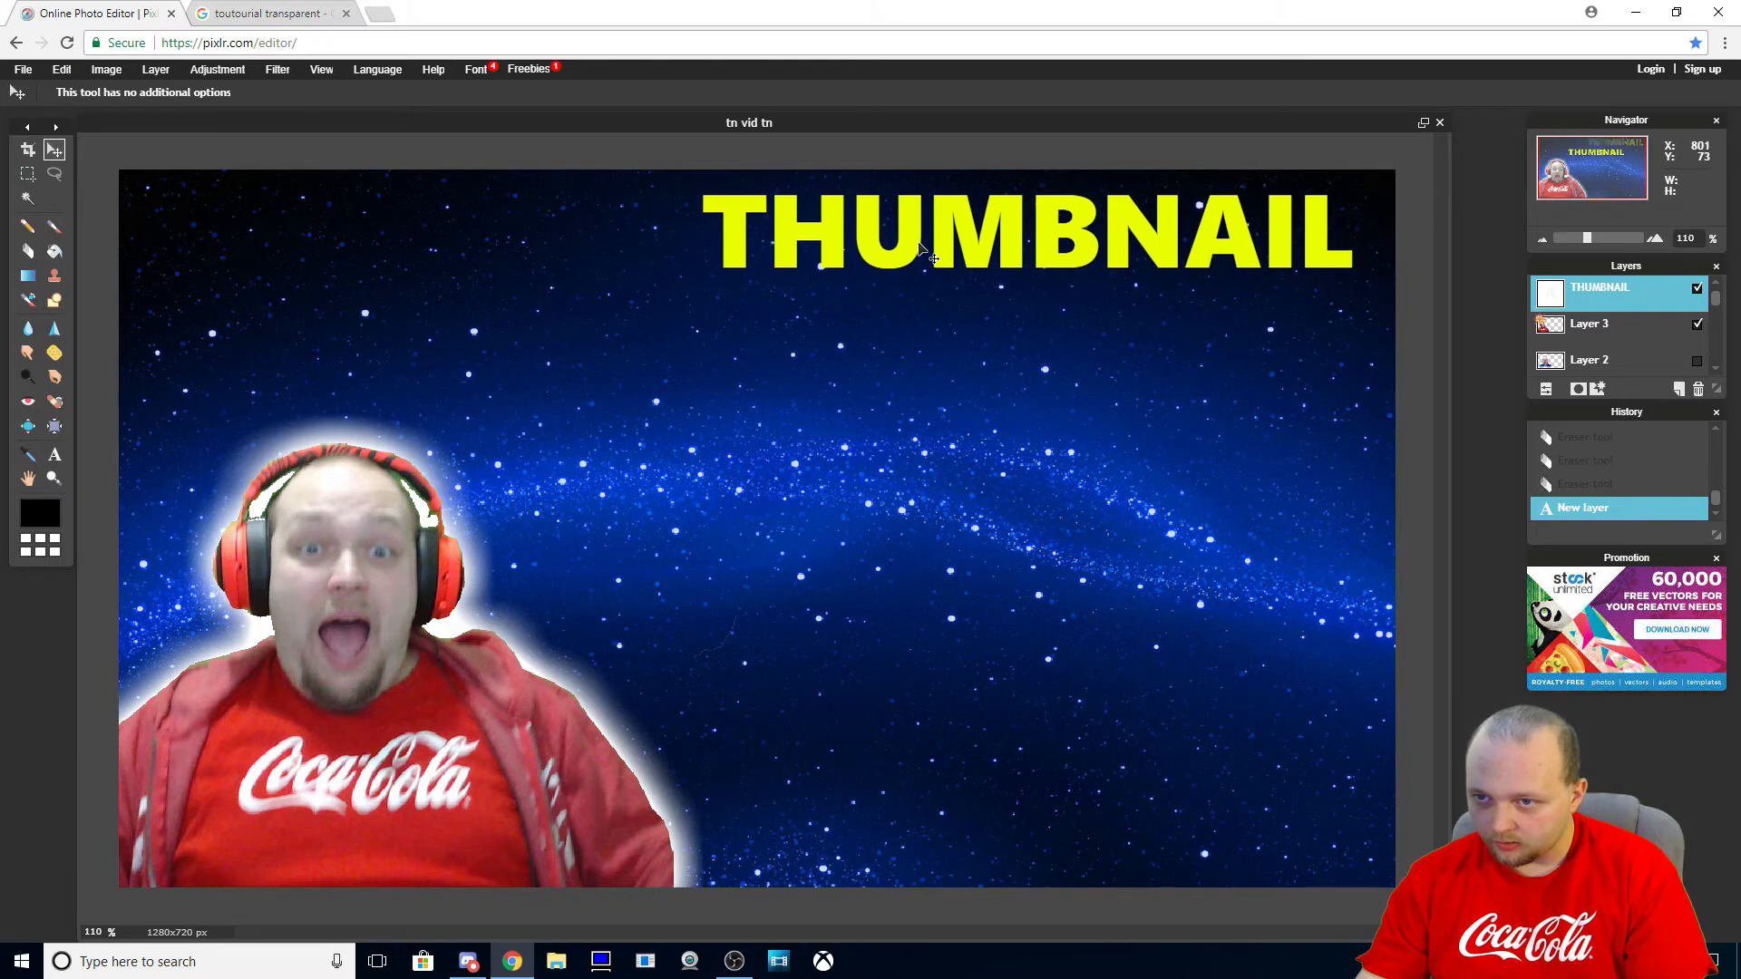
Add an outer glow to the THUMBNAIL text layer and set its colour to black
left_click(1597, 390)
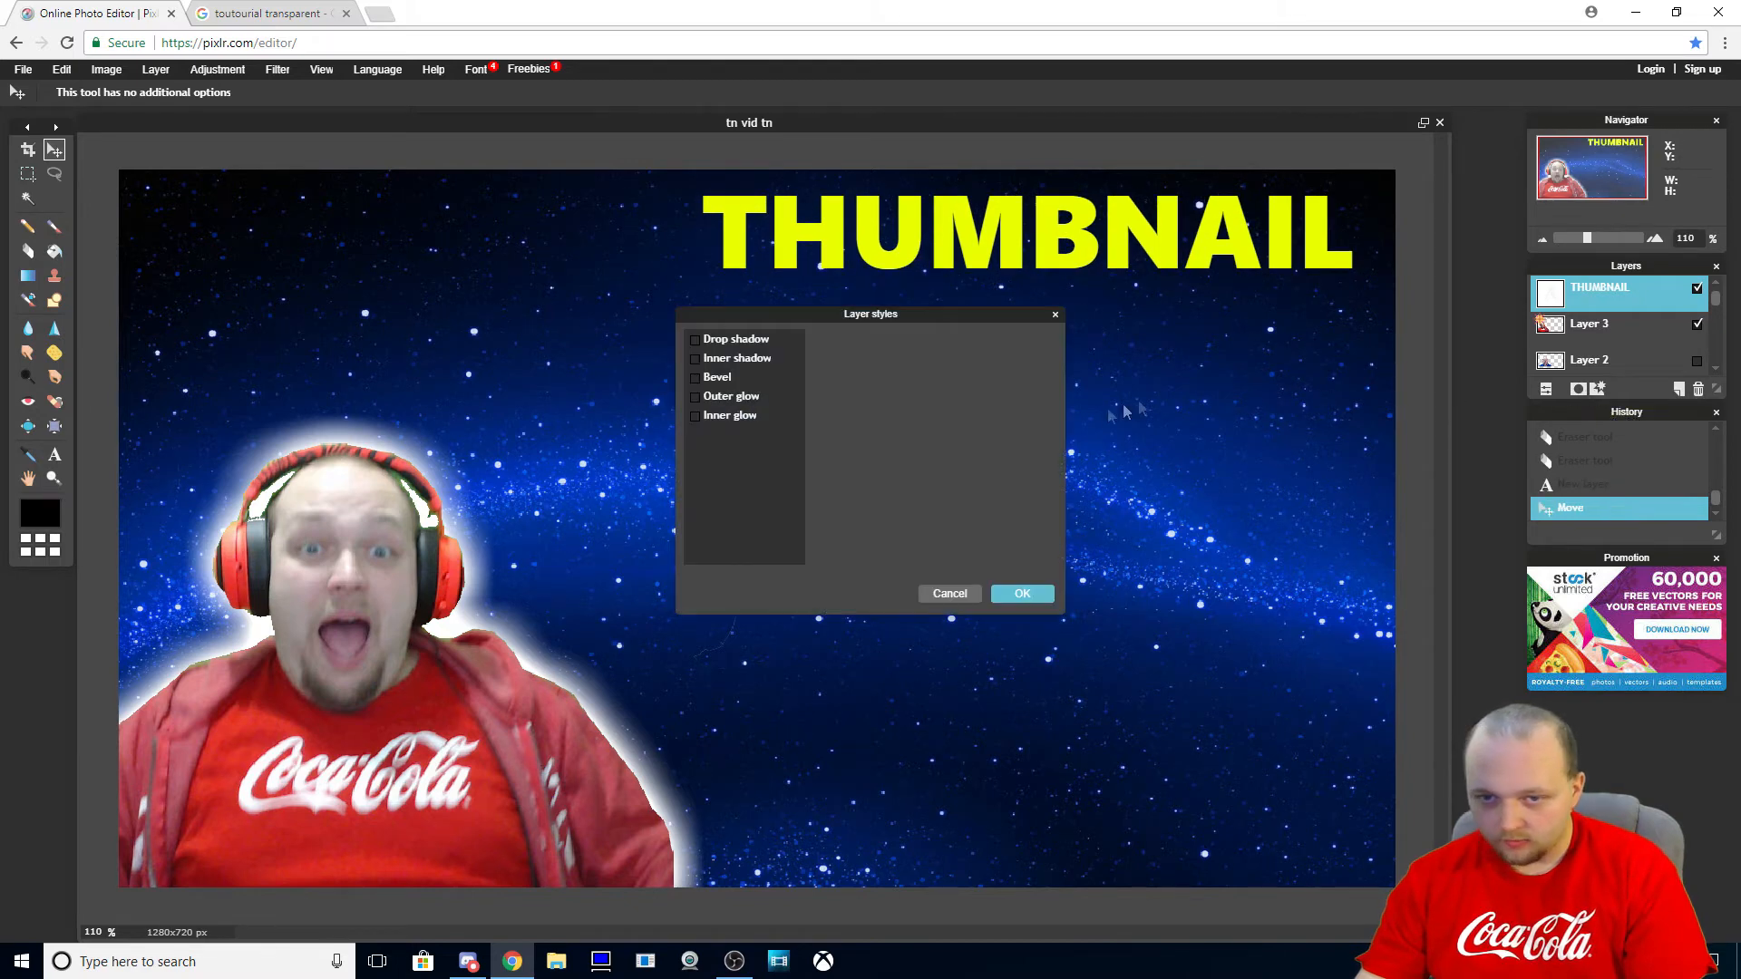
left_click(713, 400)
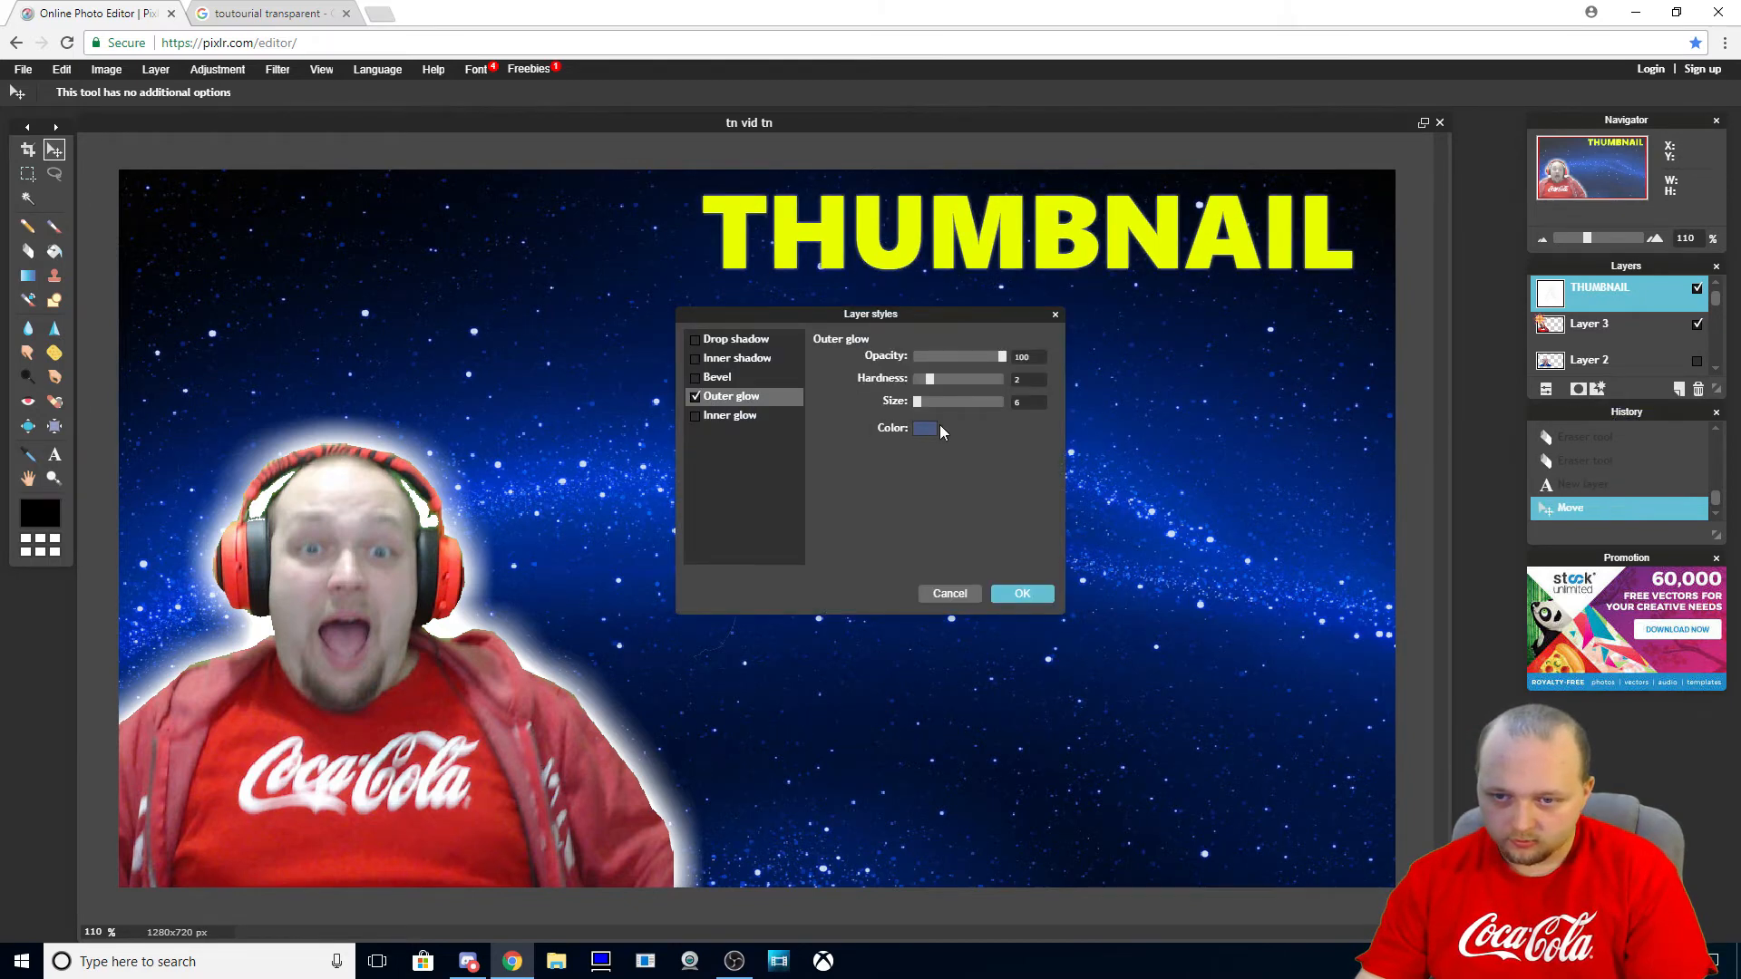
left_click(916, 433)
left_click_drag(767, 429, 755, 586)
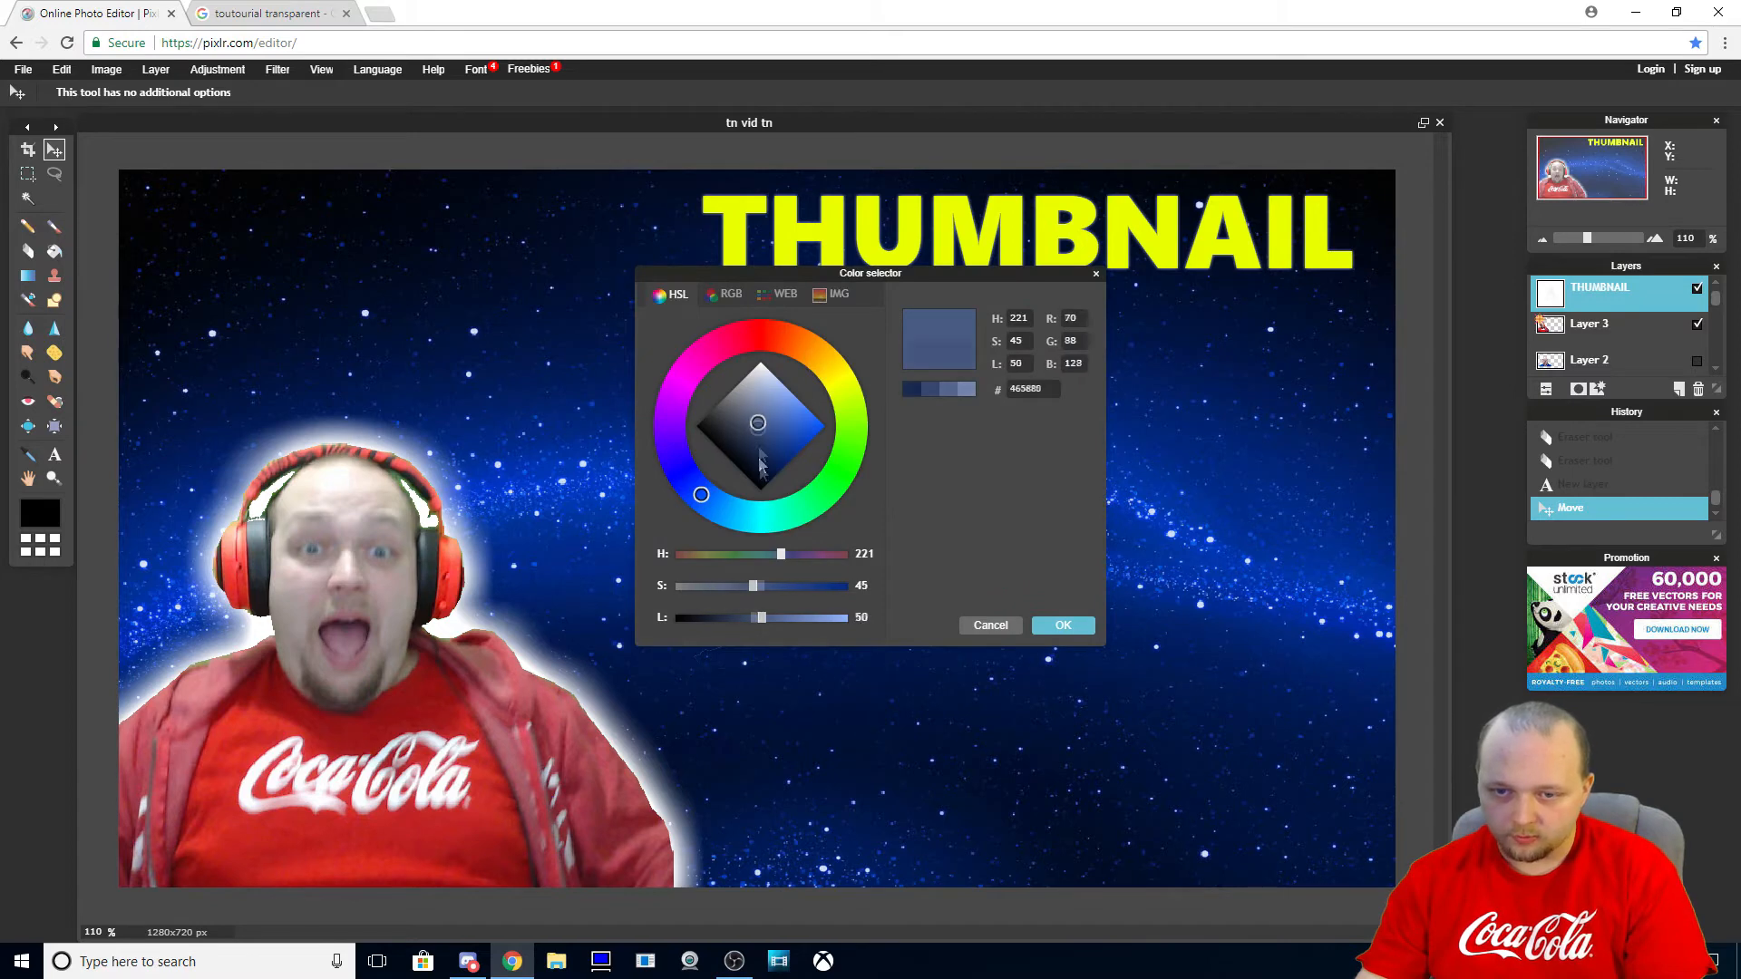
left_click(1061, 626)
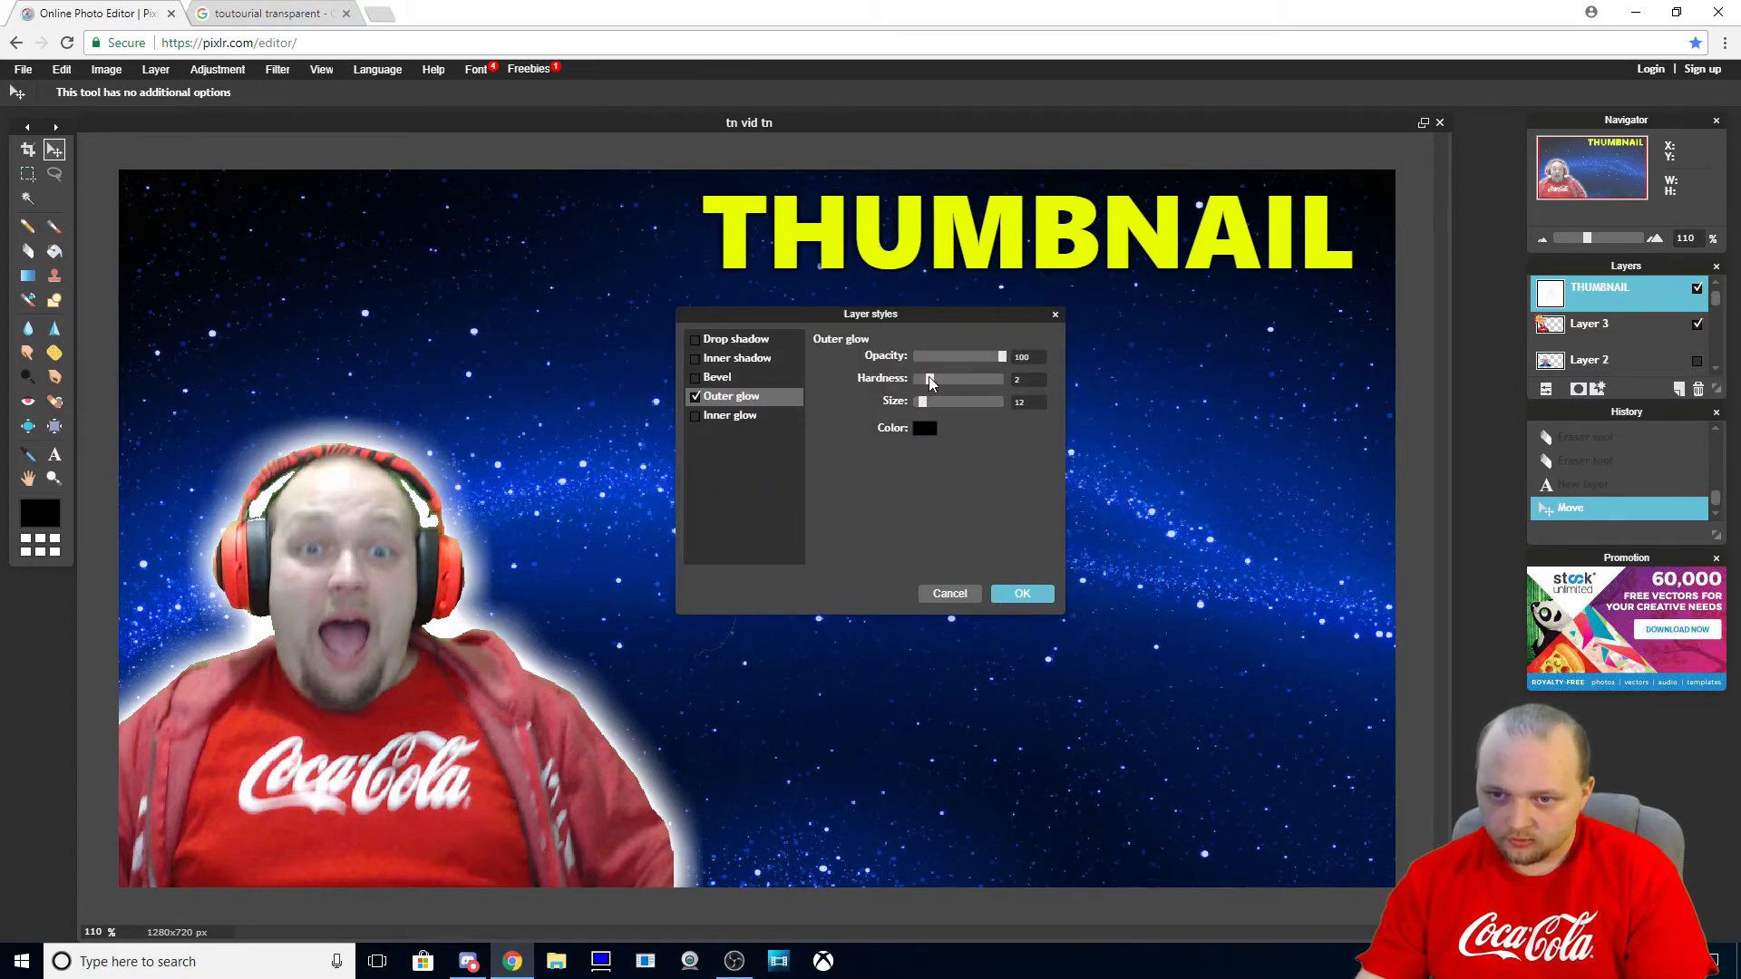
Set the glow's hardness to 10 and size to 25, apply it, and move the THUMBNAIL text slightly lower on the canvas
left_click_drag(930, 379, 1023, 385)
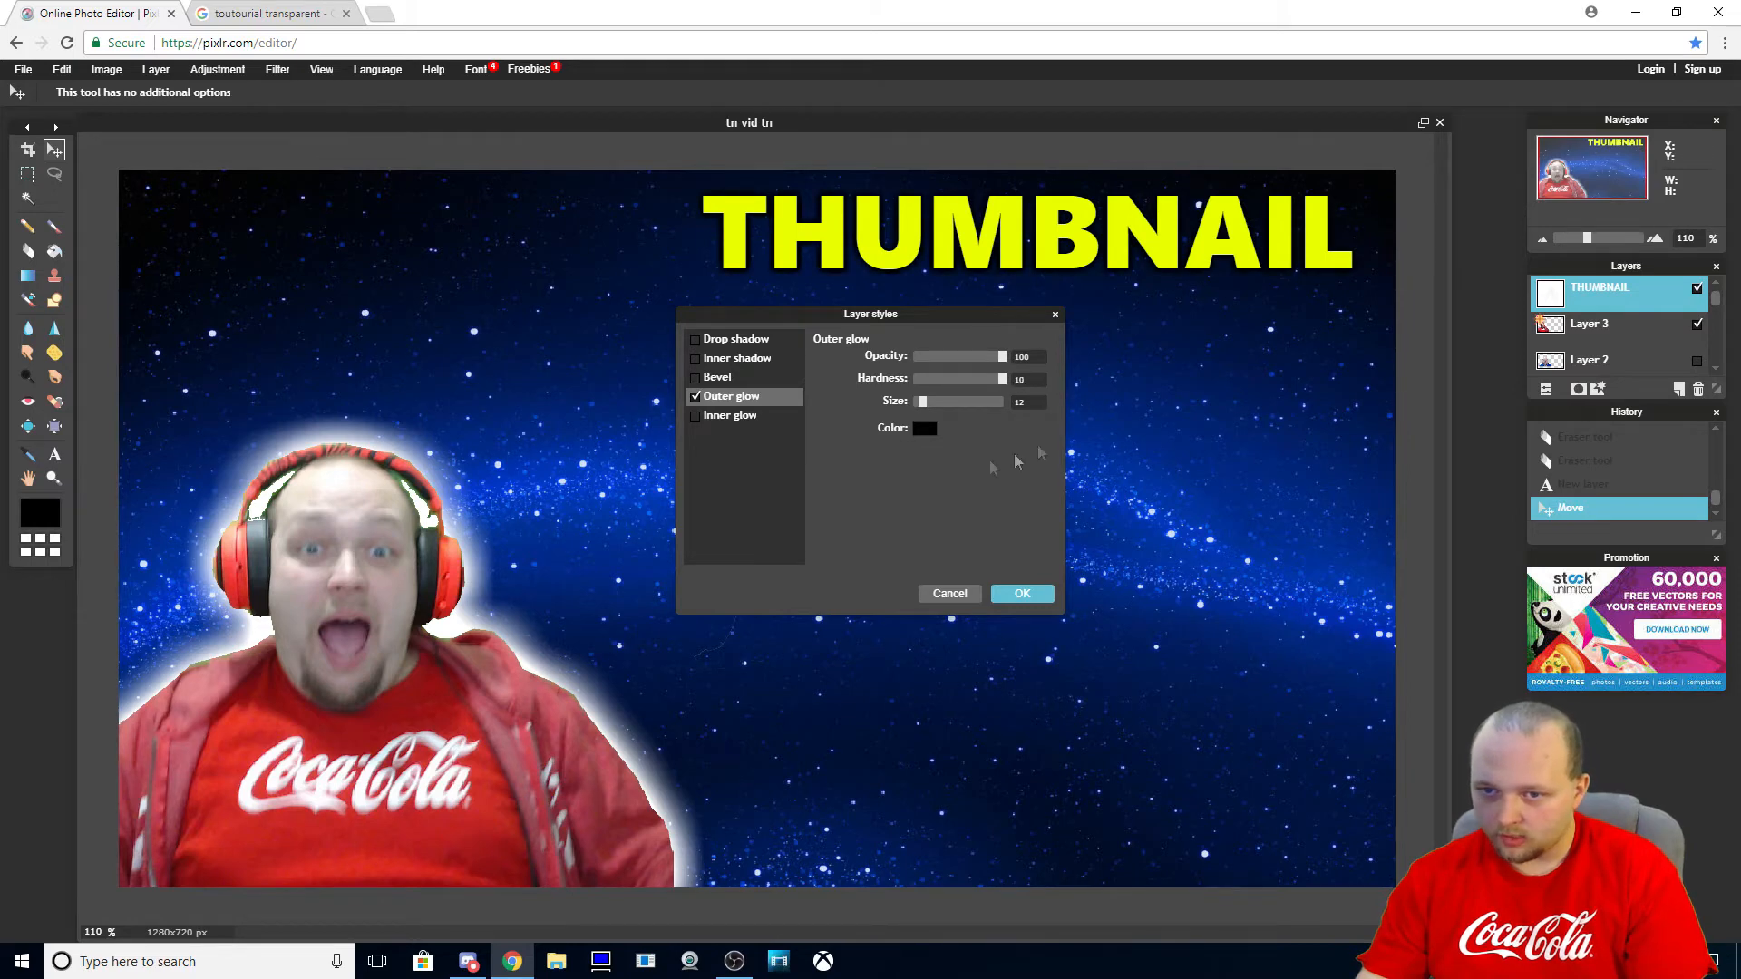
mouse_move(927, 403)
left_mouse_down()
mouse_move(959, 399)
mouse_move(936, 407)
left_mouse_up()
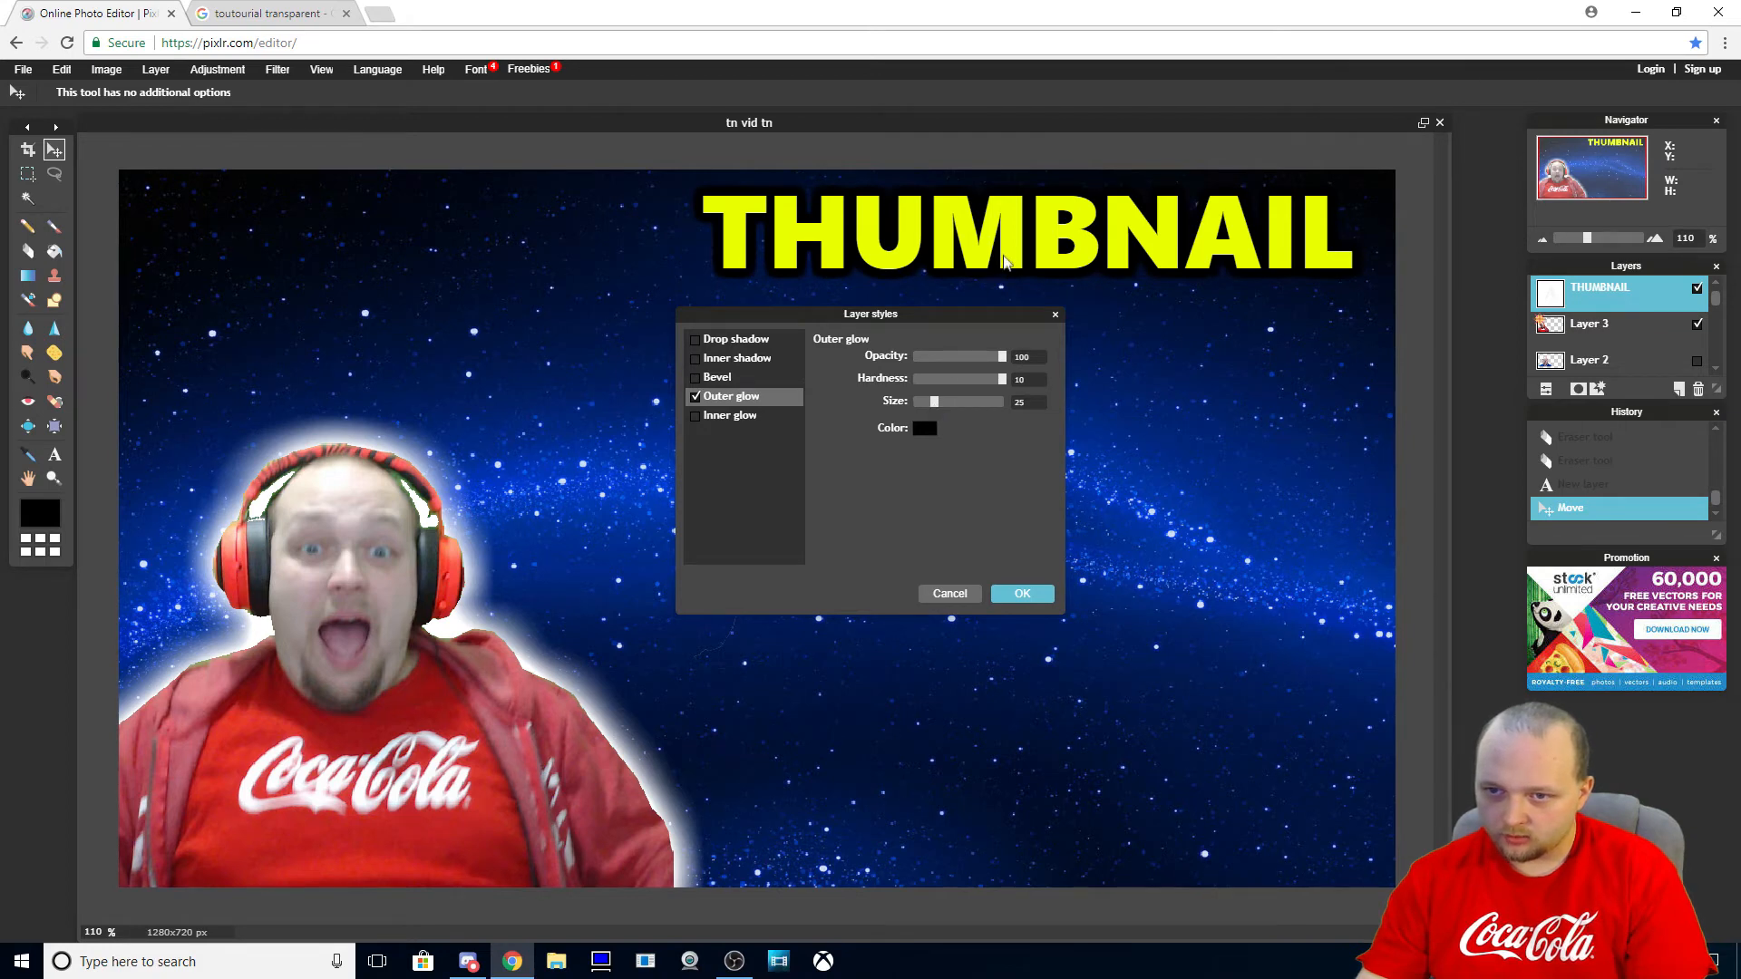
left_click(1021, 594)
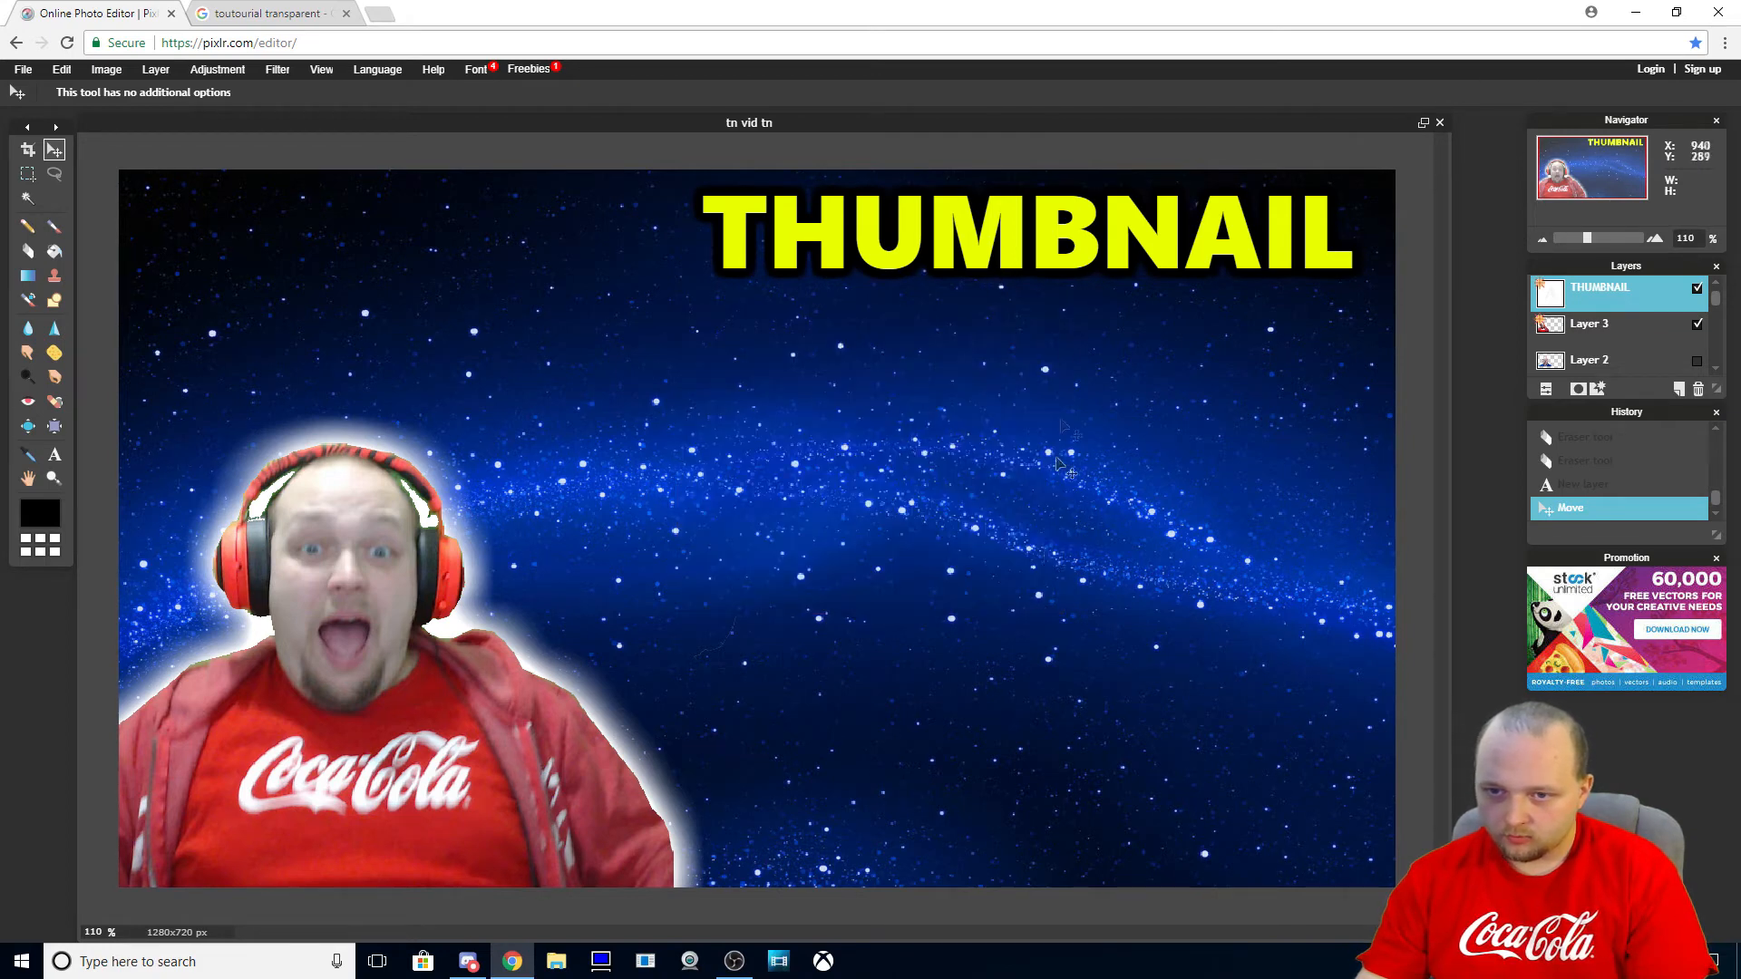
left_click_drag(1060, 231, 1046, 315)
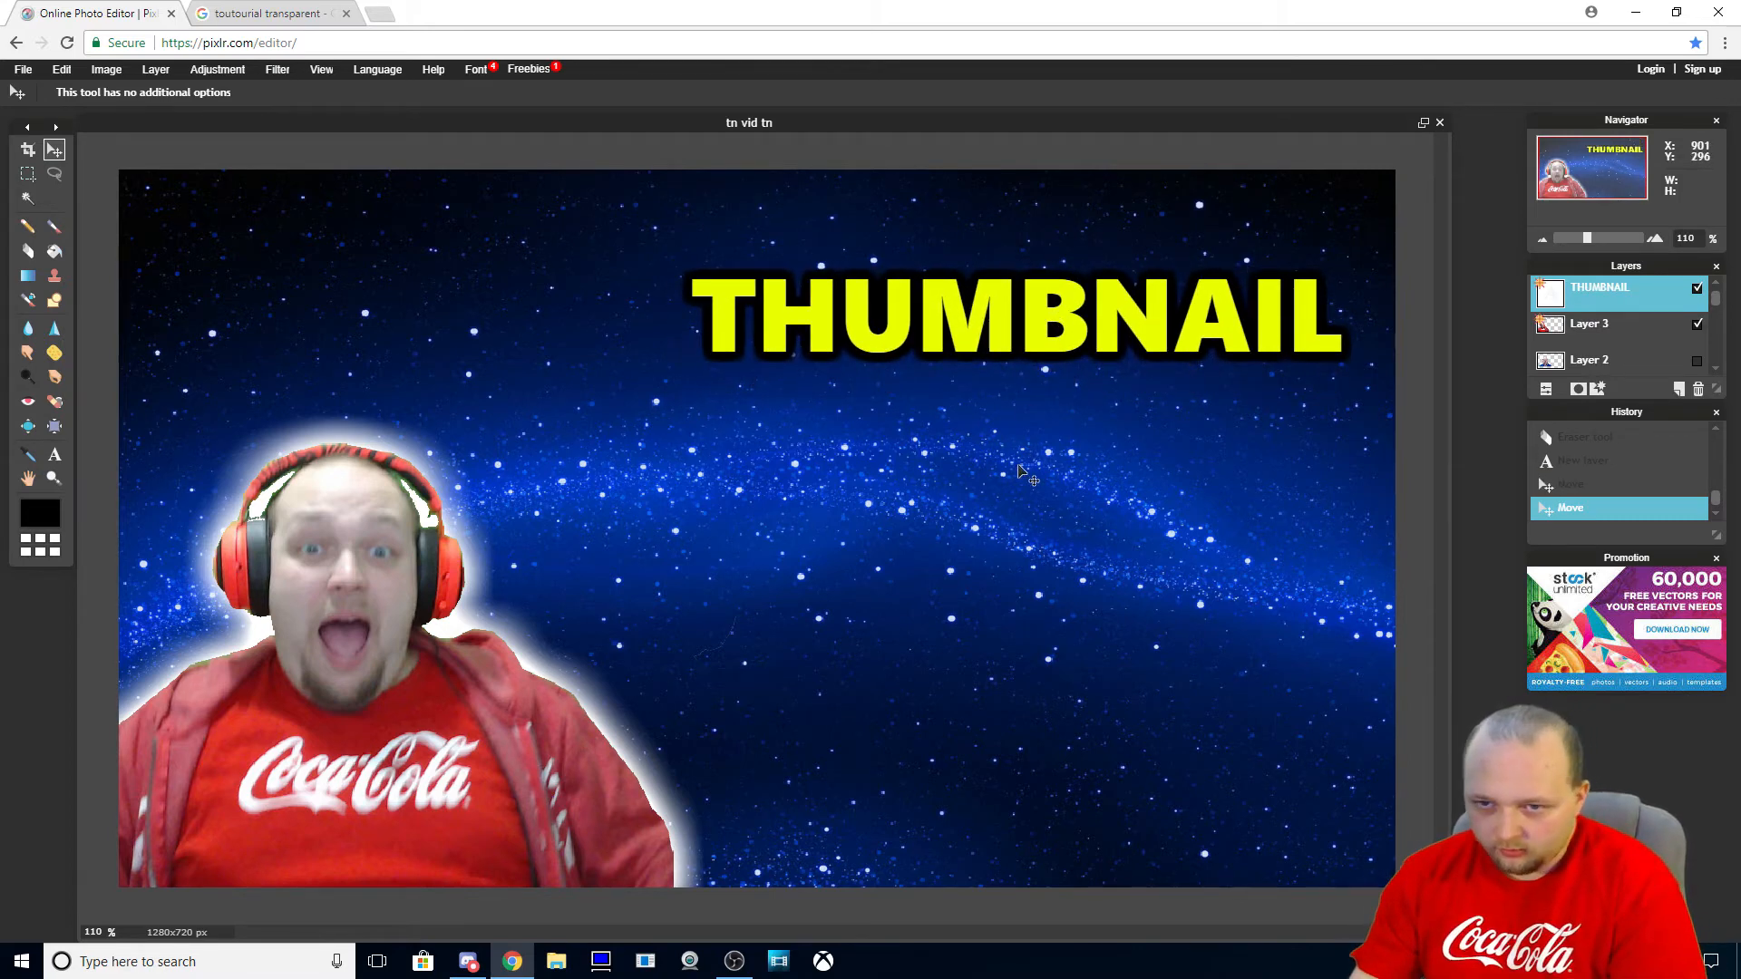
Open Cool Text's Hot Pink generator in a new browser tab and replace the logo text with "tutorial"
left_click(377, 15)
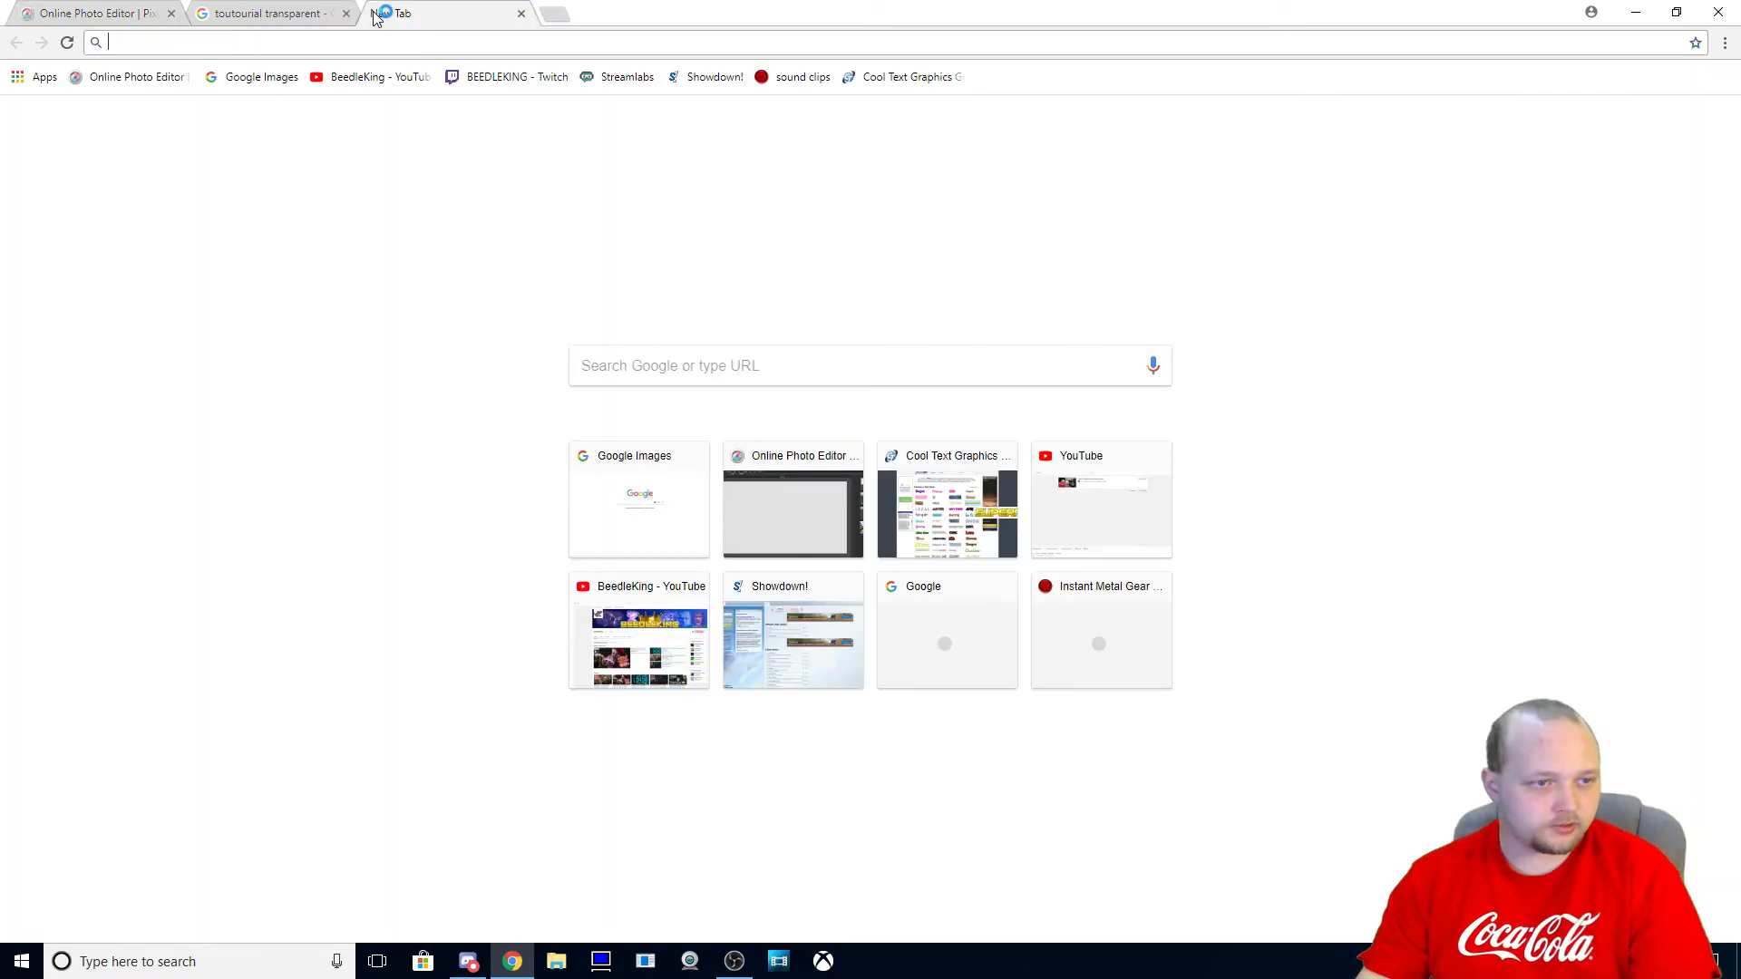
left_click(907, 77)
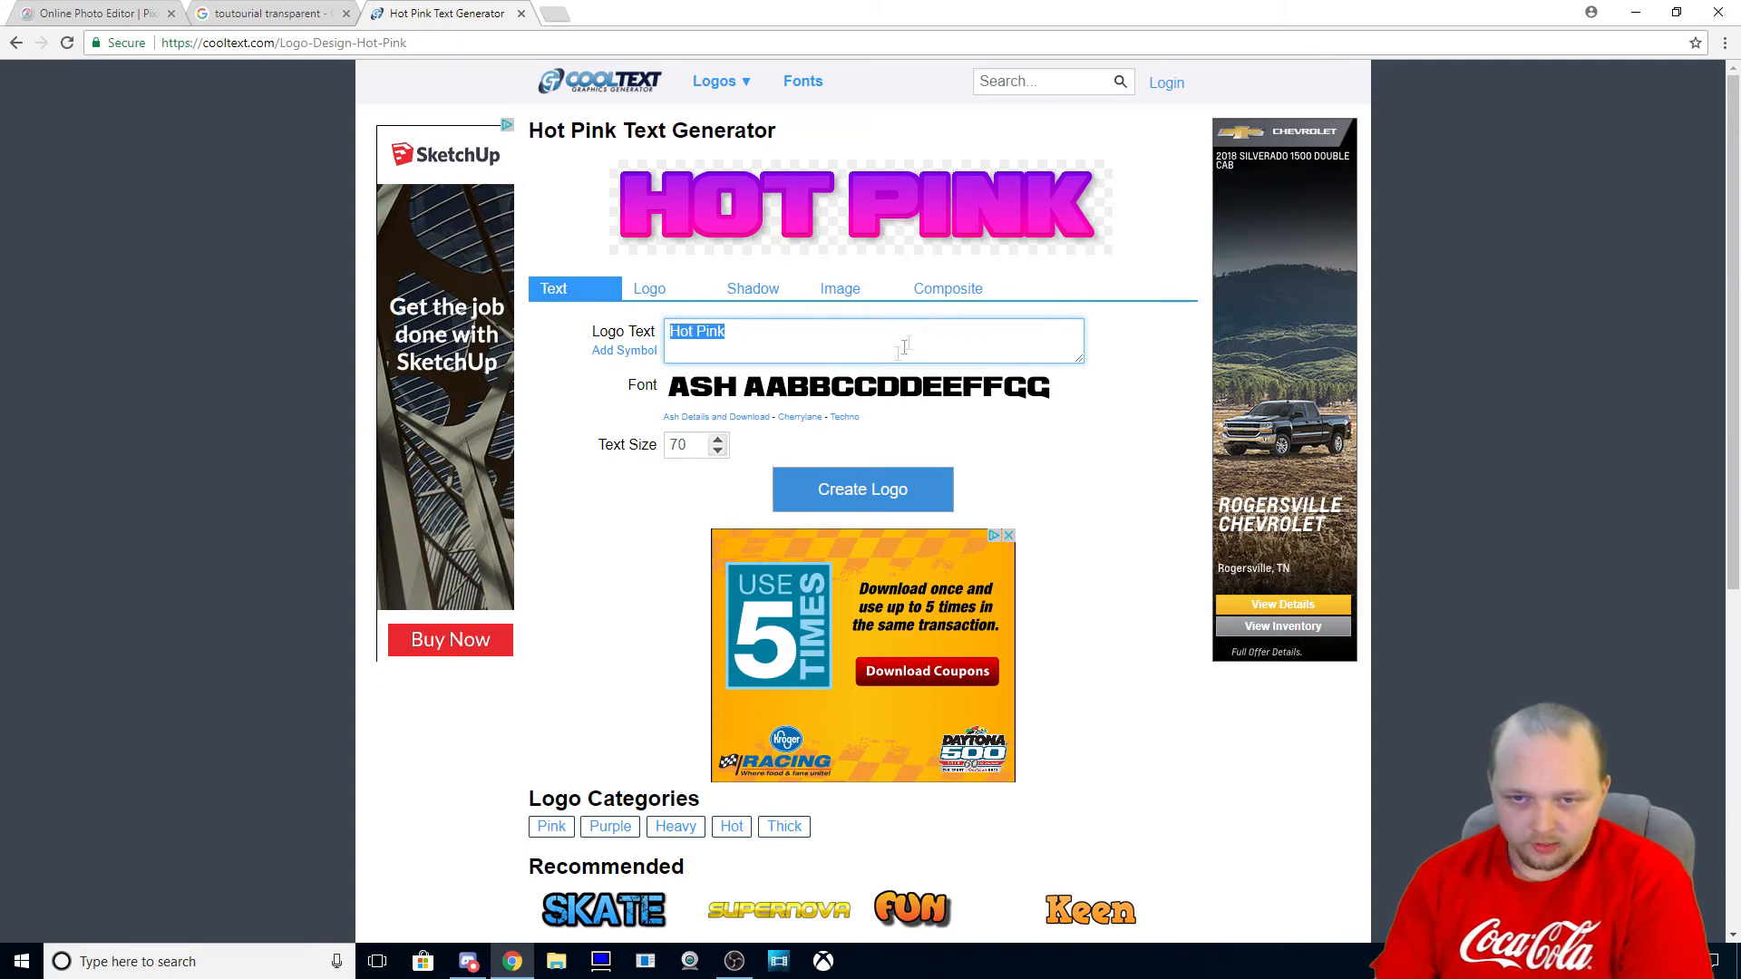
key("BackSpace")
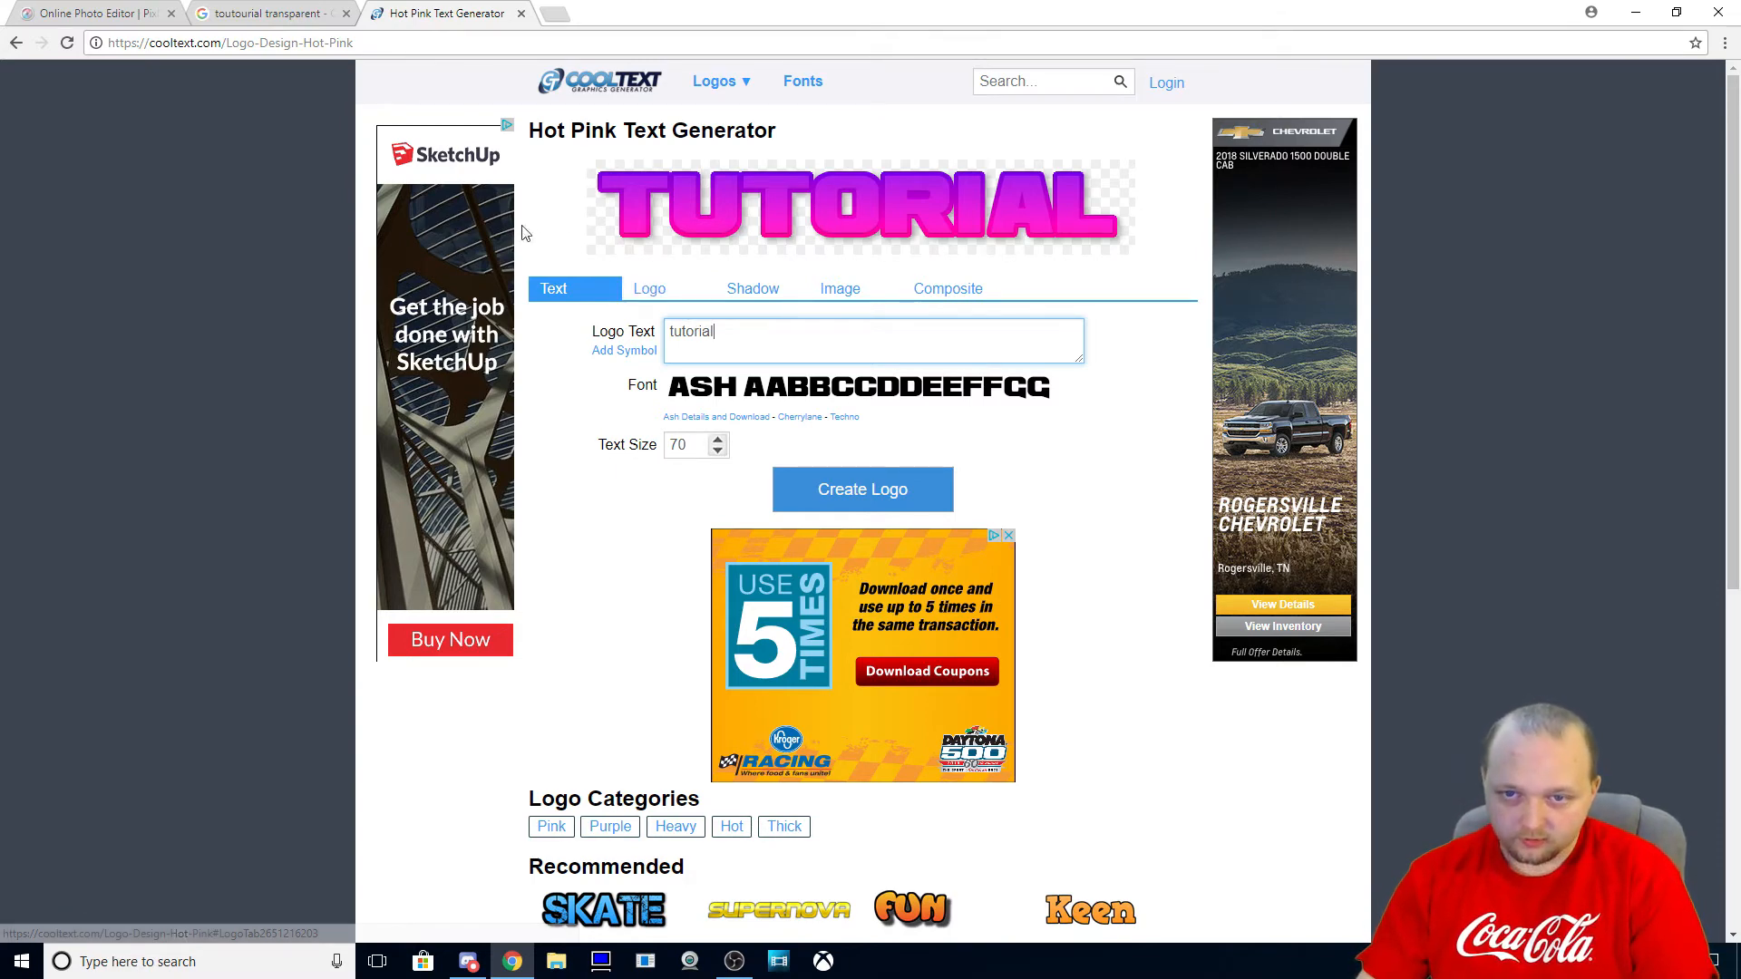
Set the logo's text gradient to Frost Blue 05
left_click(650, 290)
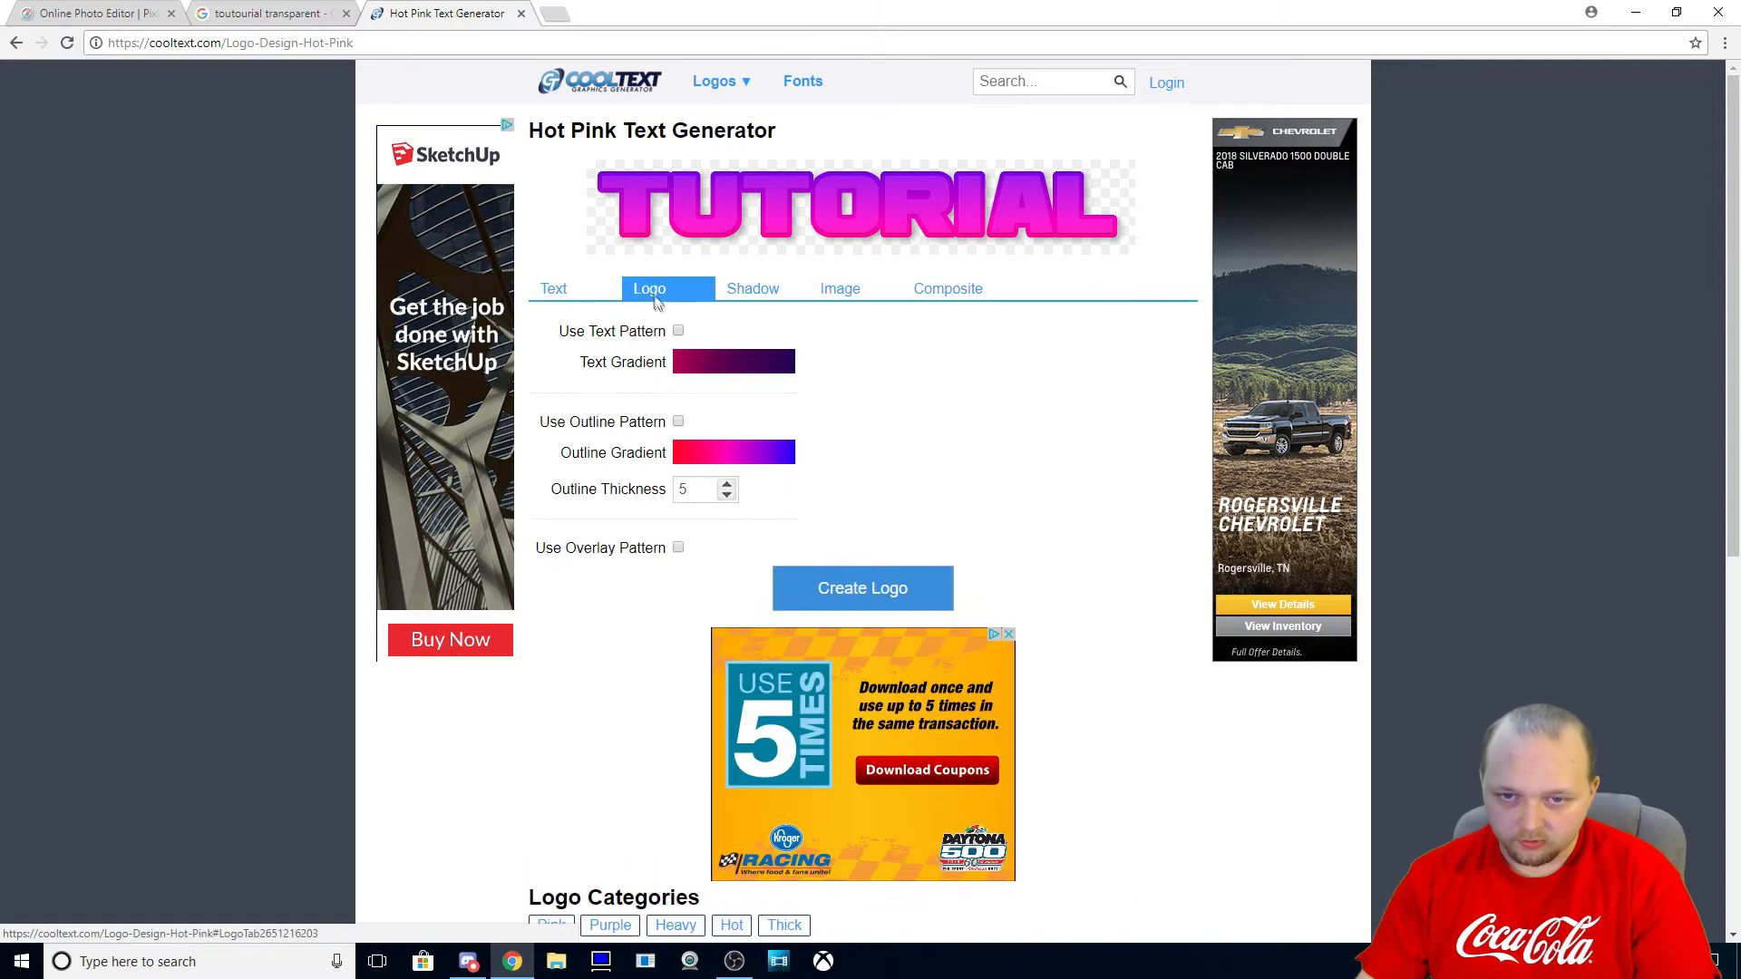
left_click(707, 367)
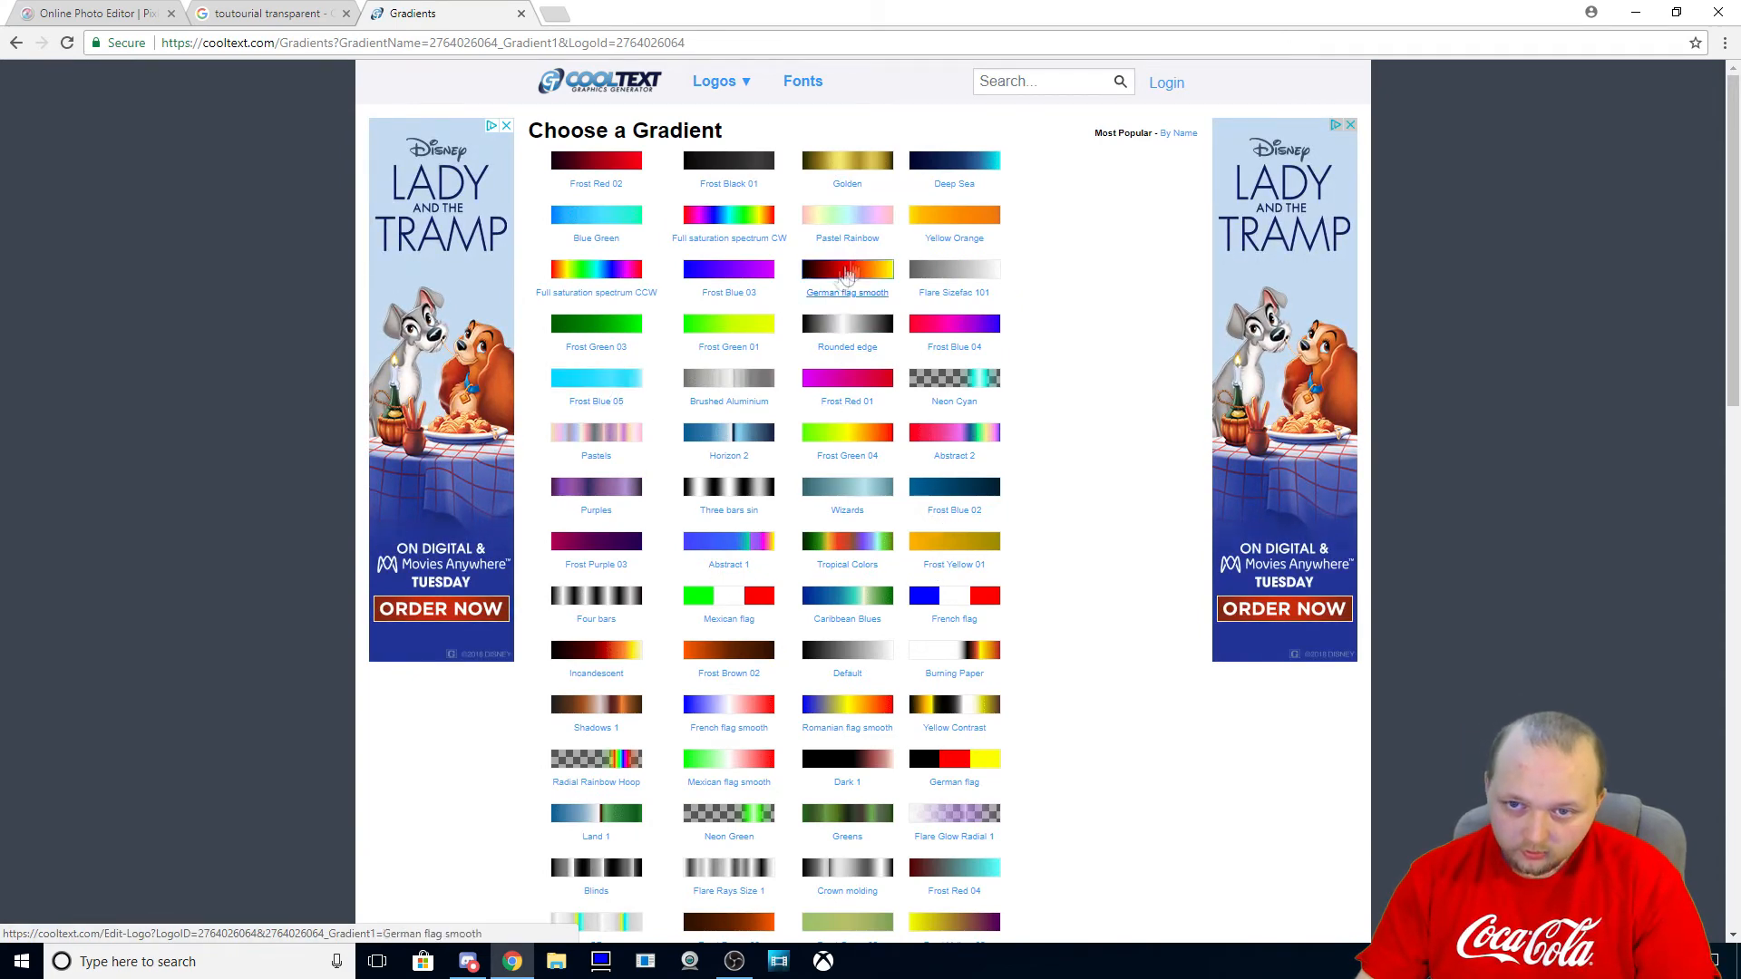
left_click(584, 386)
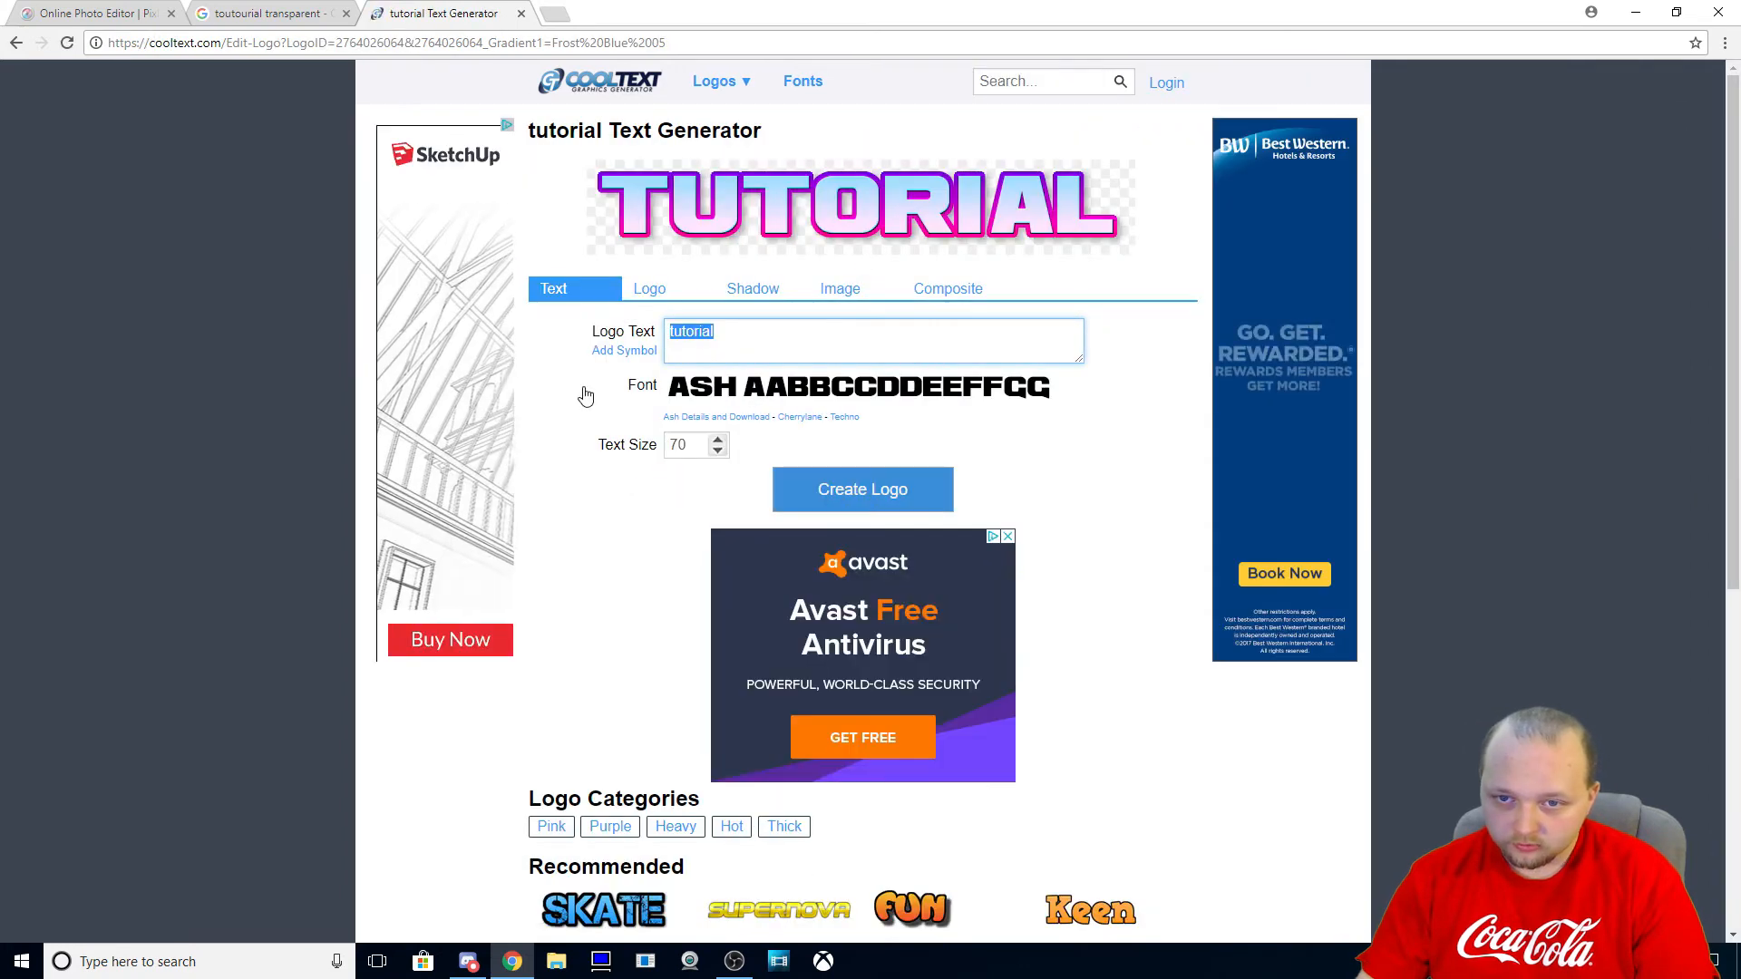
Give the logo a blue outline gradient and set its text gradient to Frost Blue 04
left_click(674, 290)
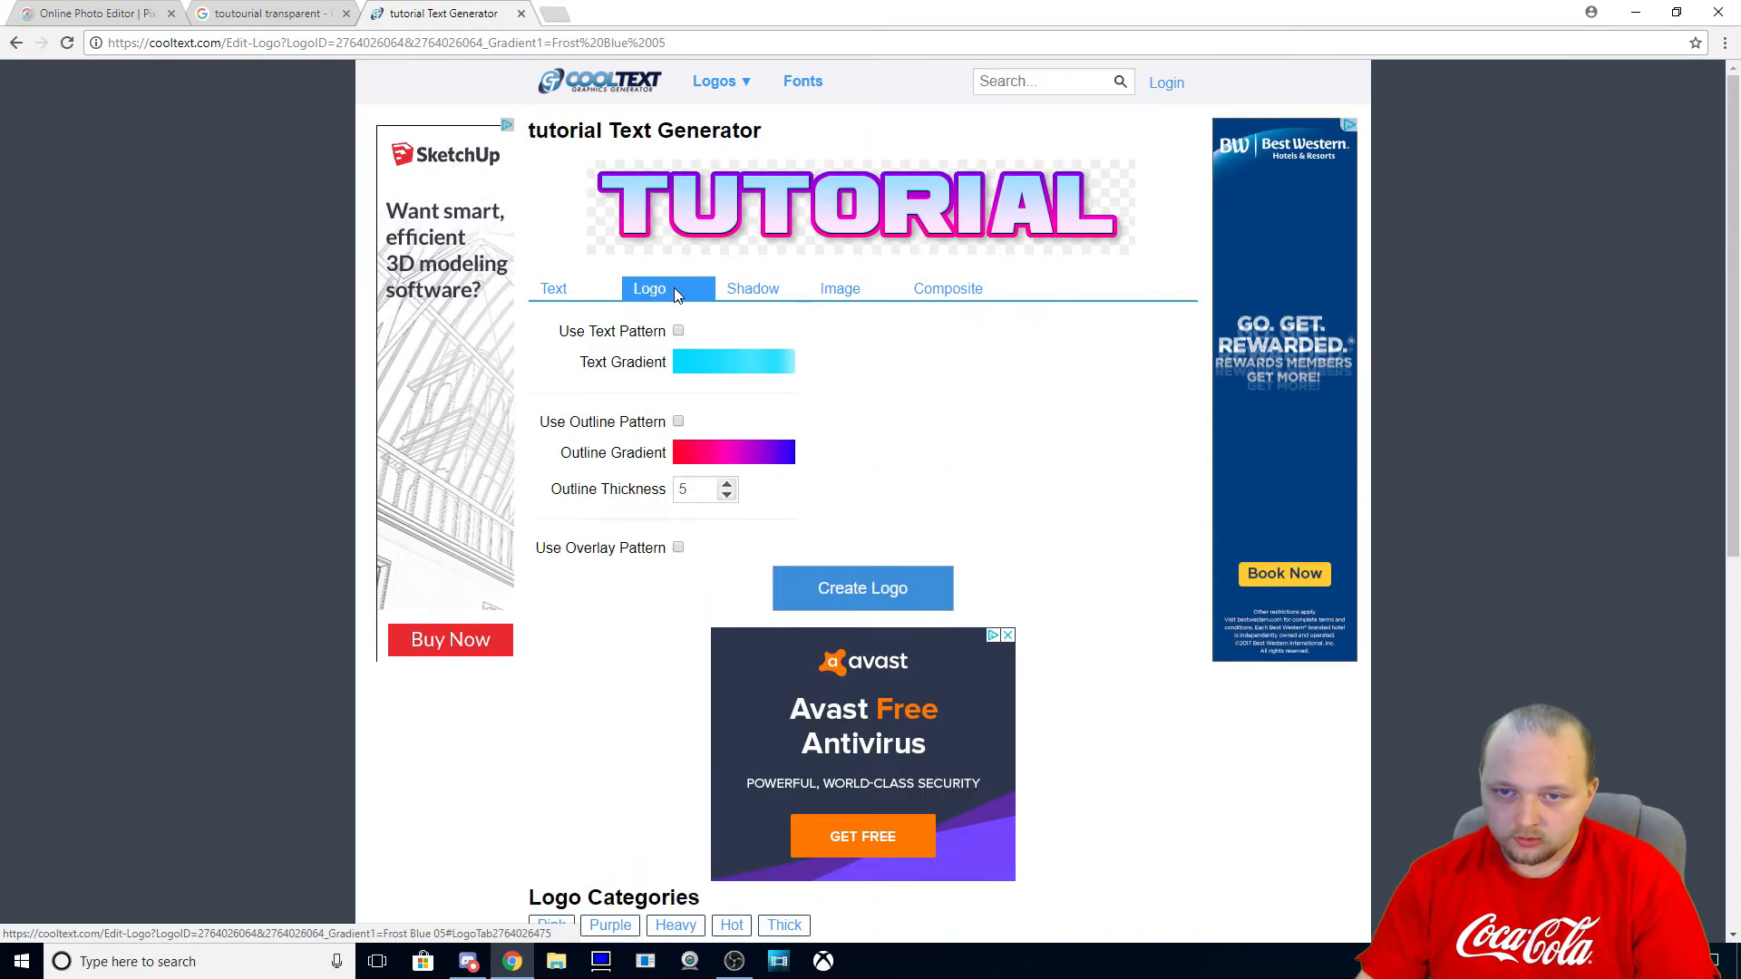
left_click(731, 454)
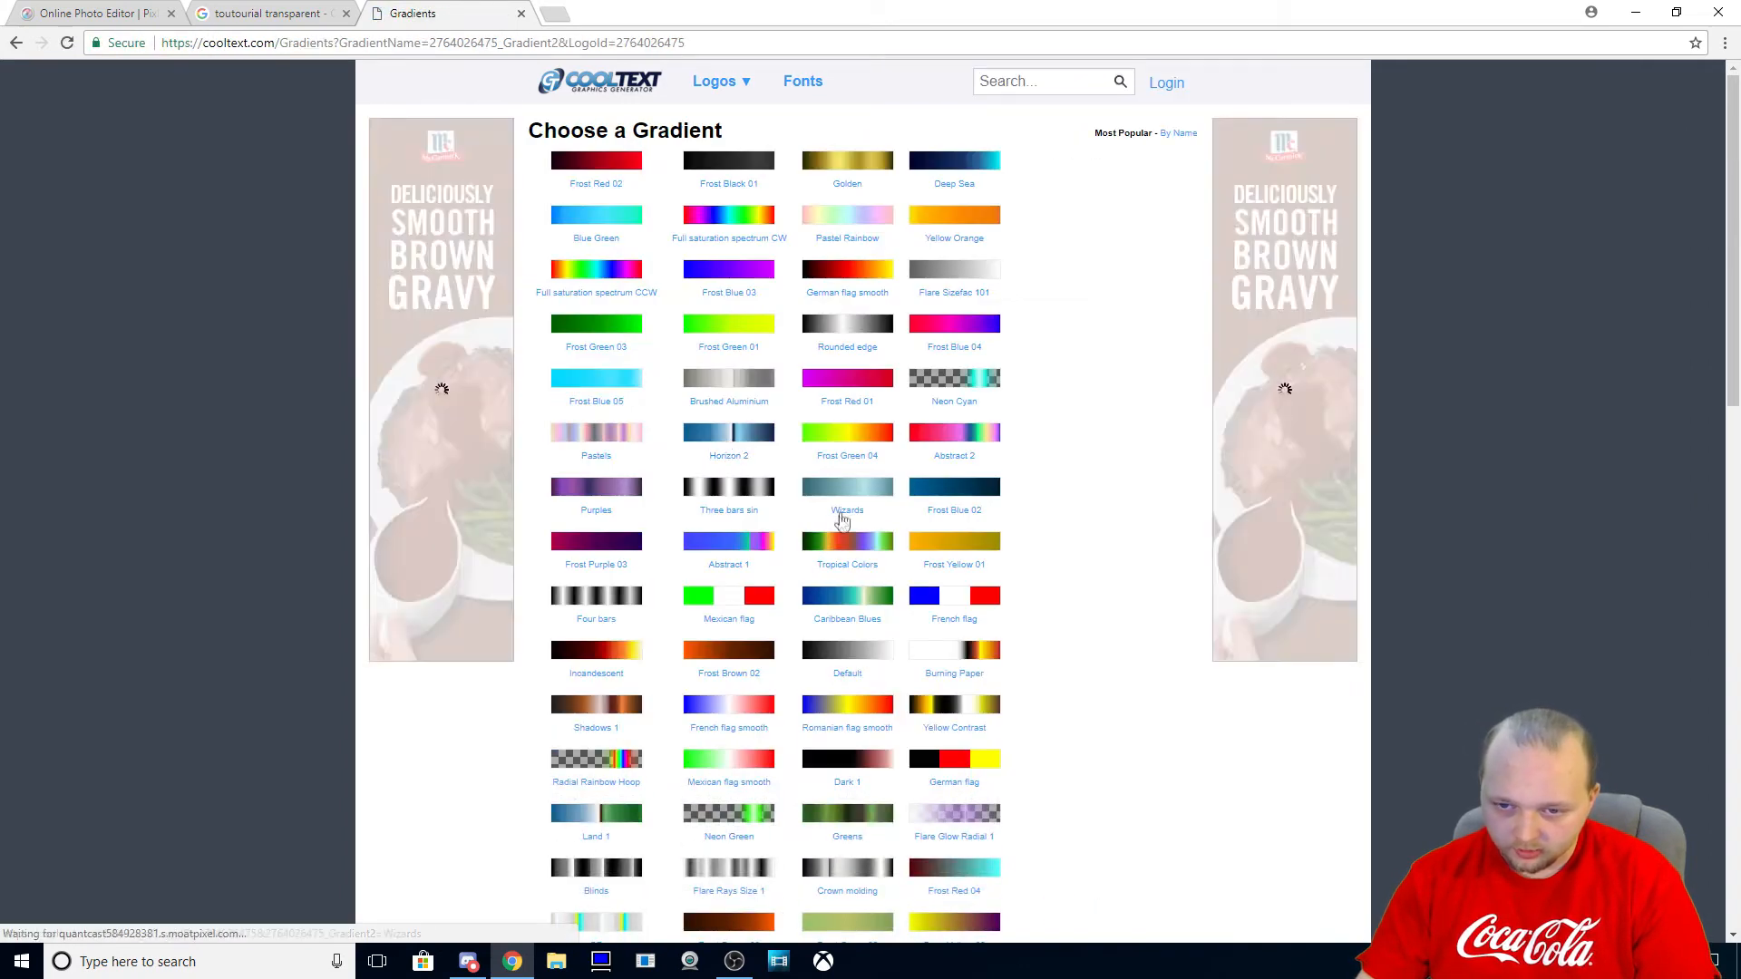
left_click(820, 815)
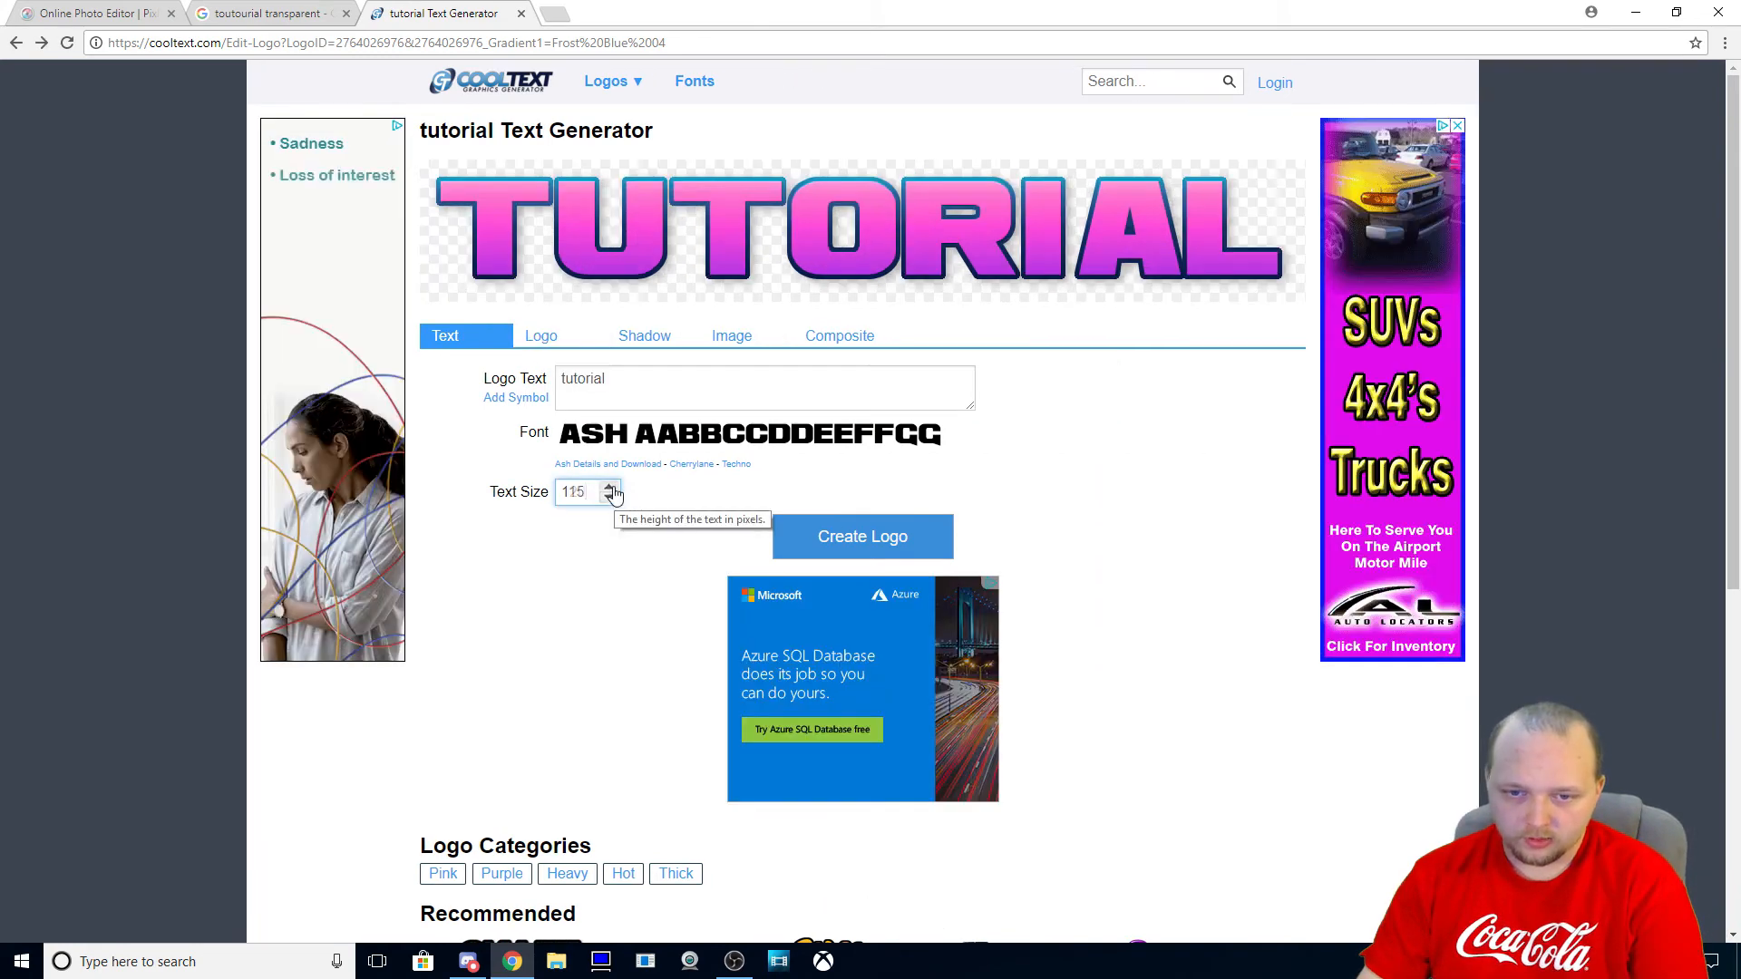
Set the logo's text size to 120, create the logo and download it
left_click(608, 487)
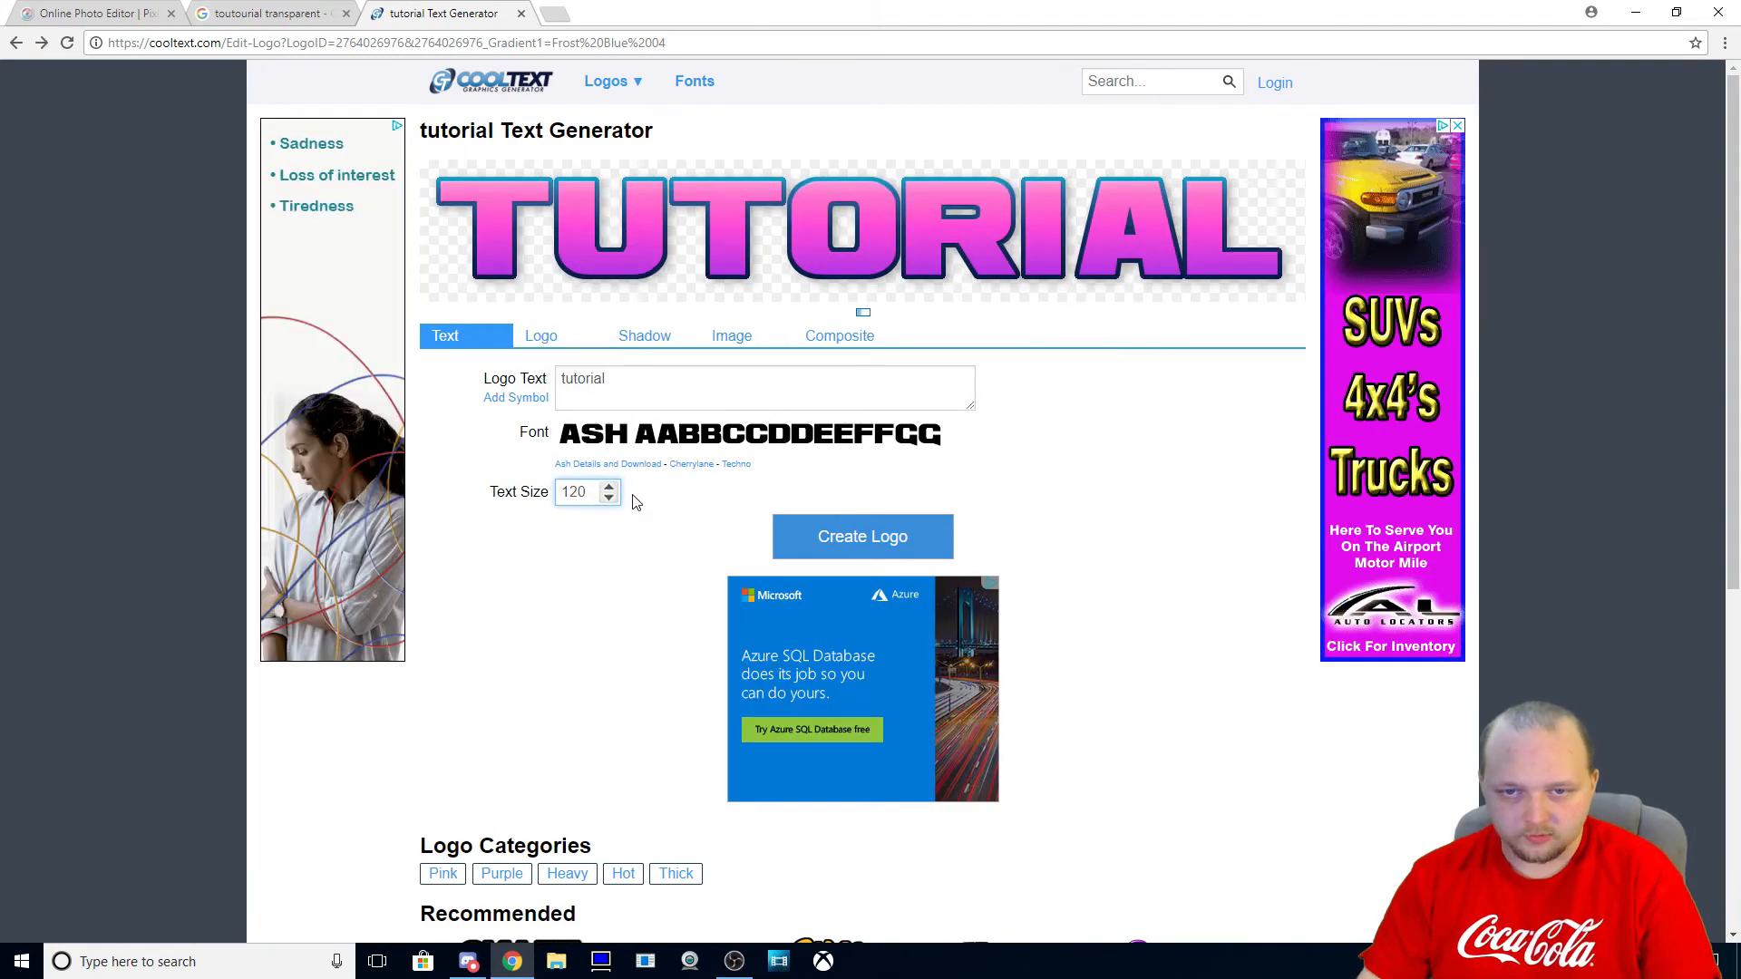
left_click(865, 546)
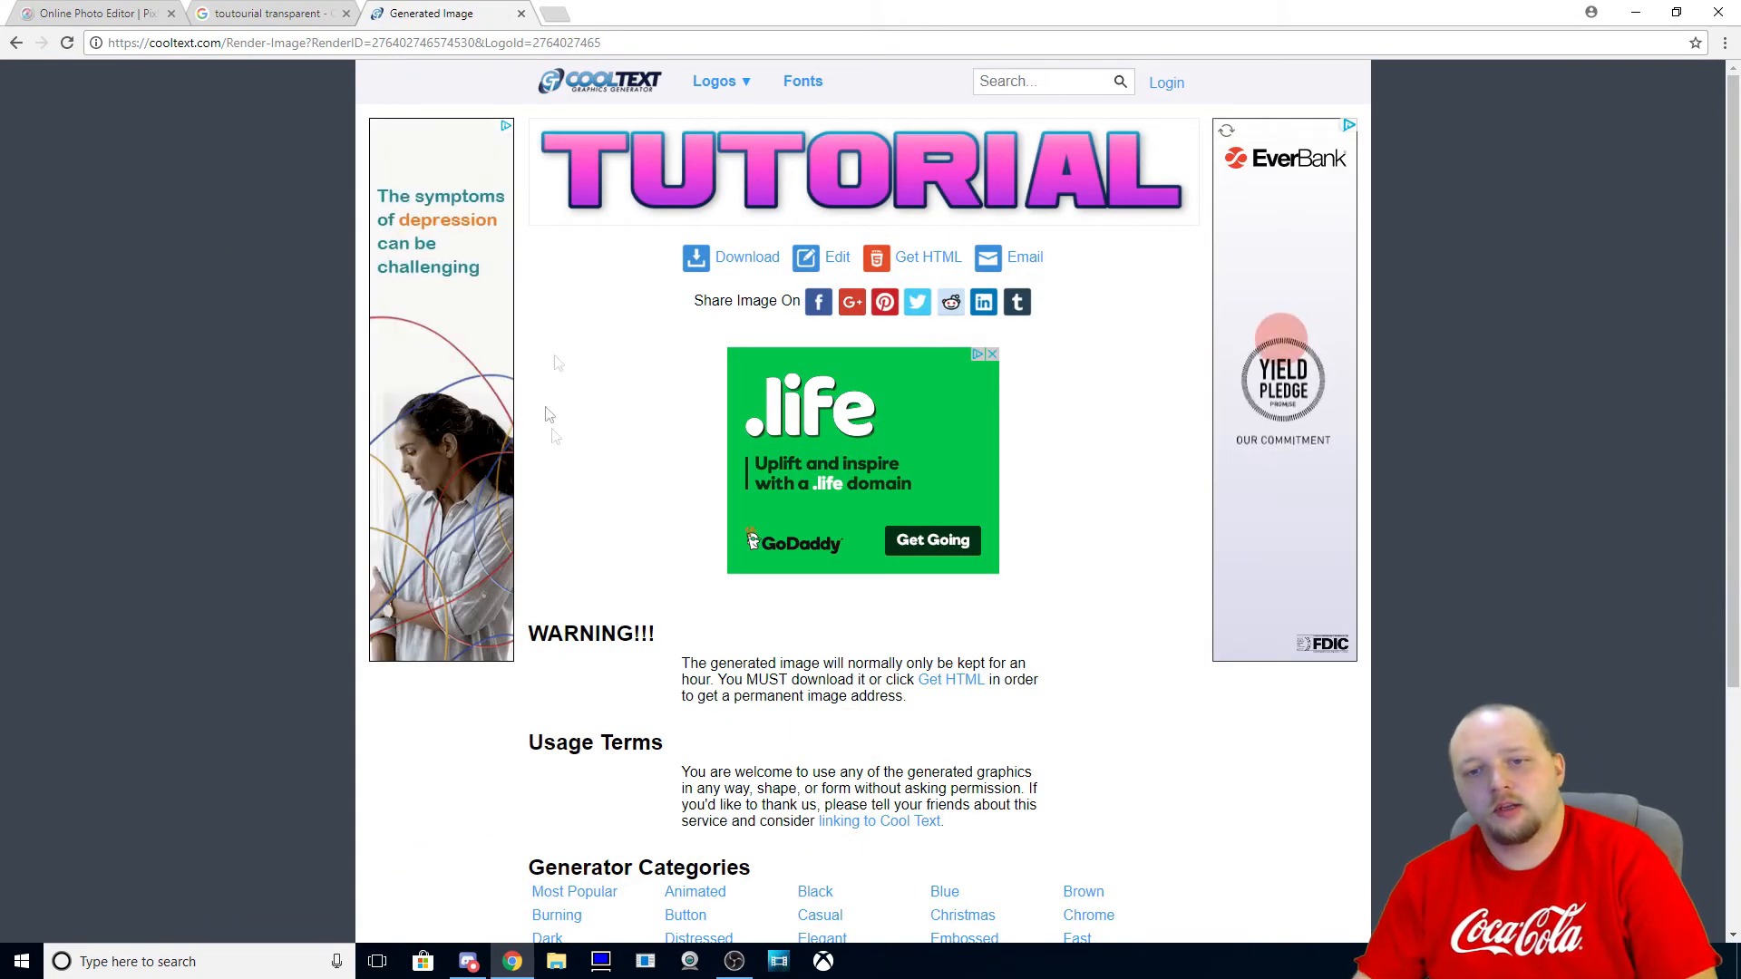
left_click(741, 254)
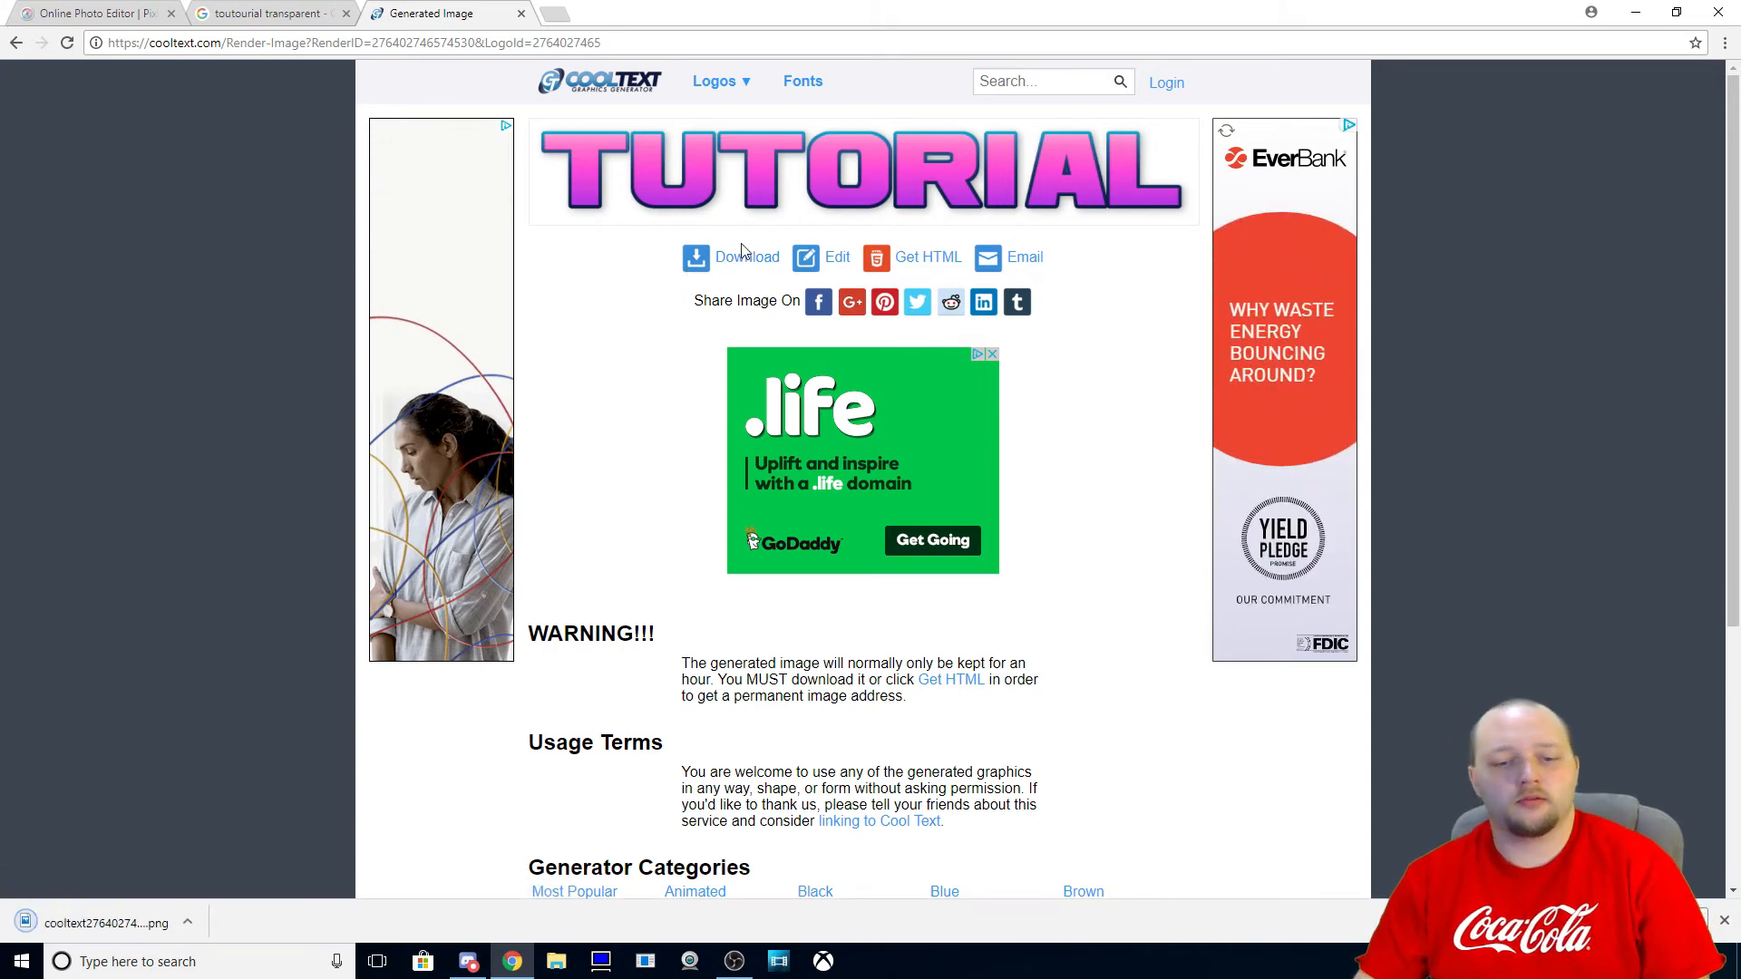
Switch back to Pixlr Editor and open the downloaded tutorial logo image from the Downloads folder
left_click(90, 12)
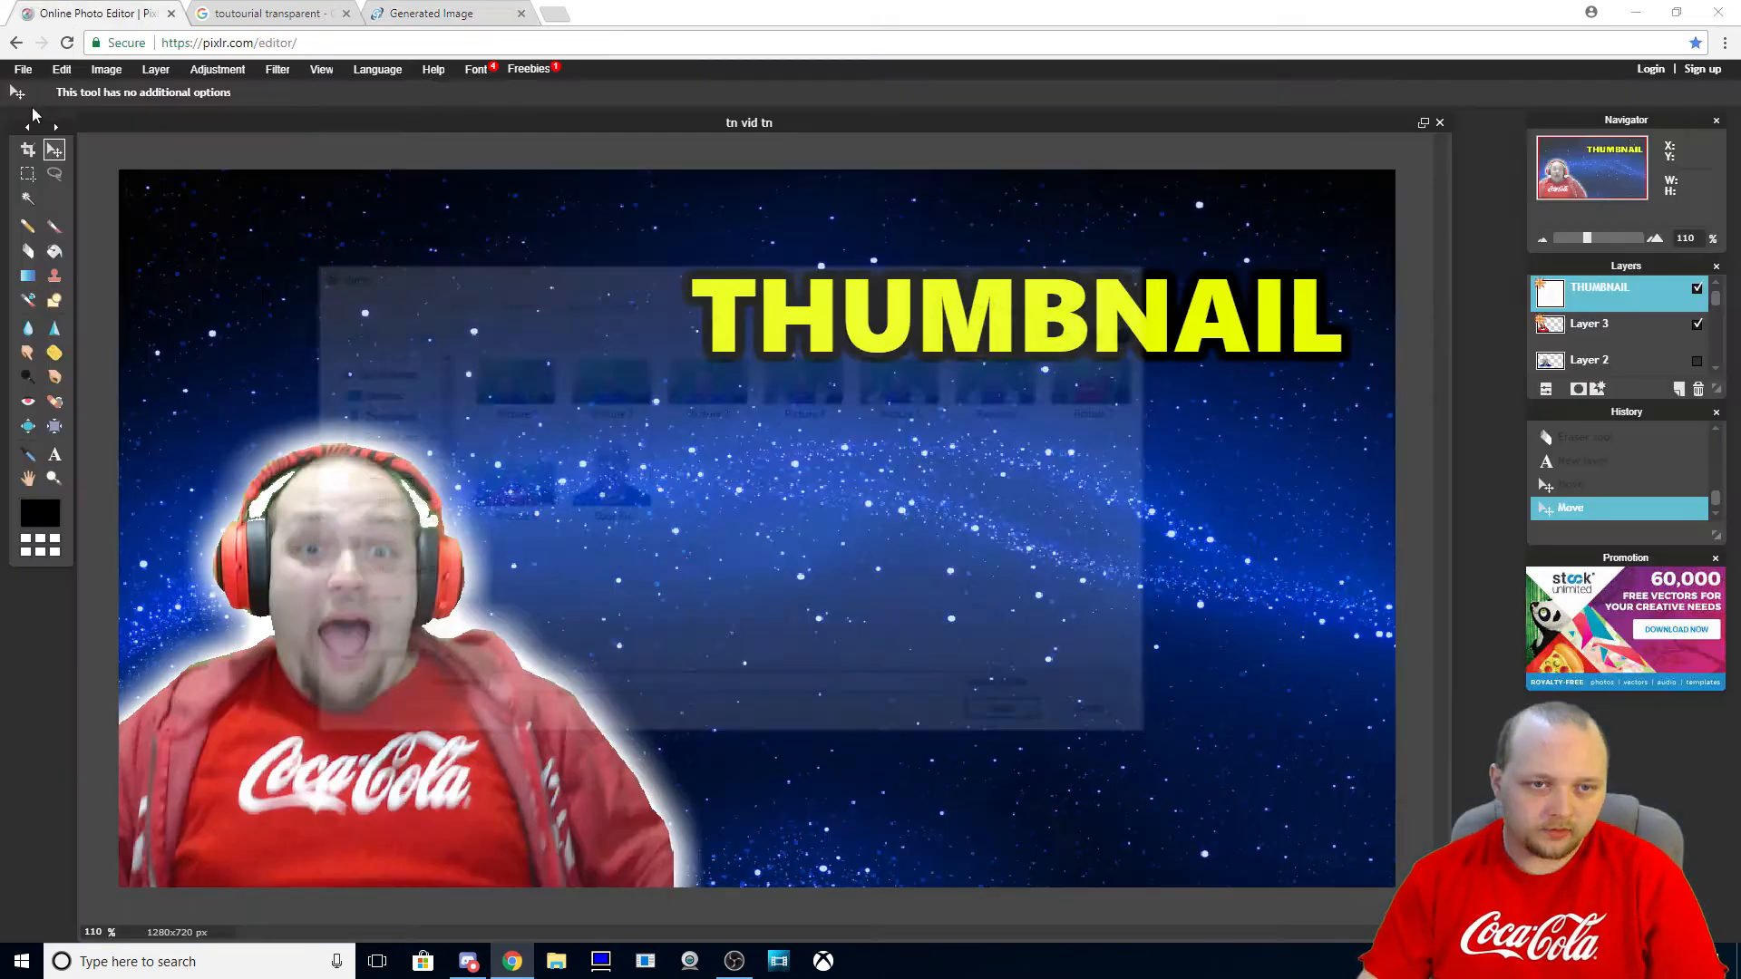
left_click(378, 413)
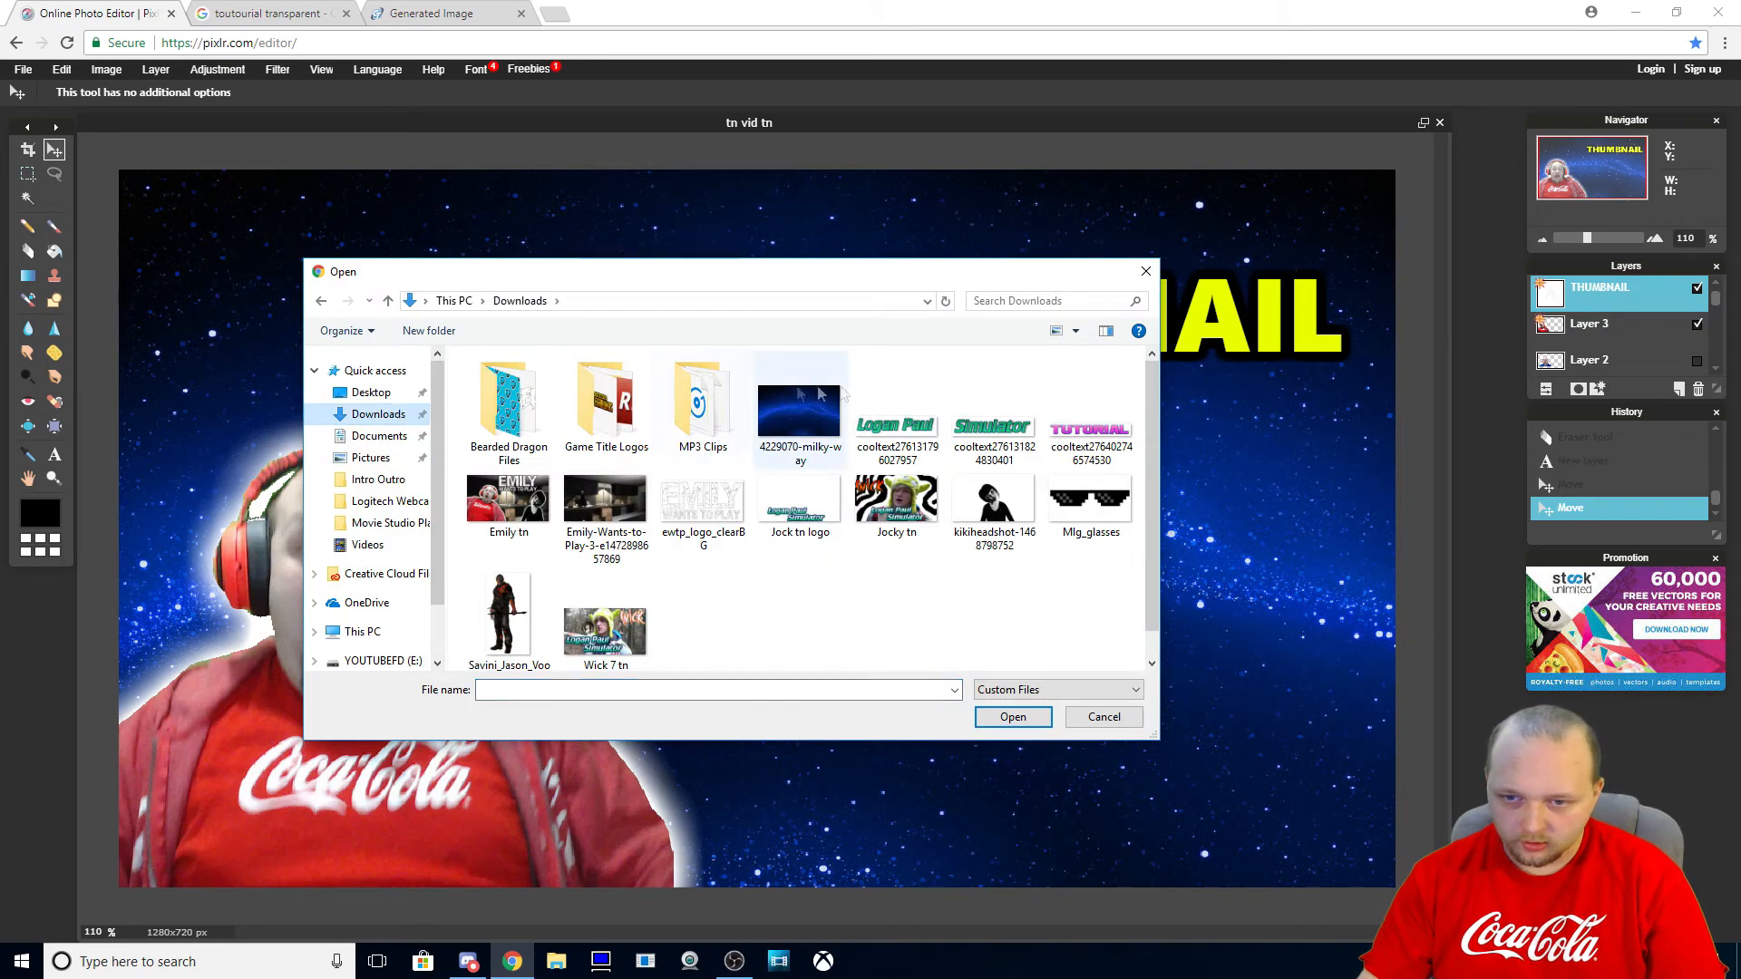
left_click(1091, 431)
left_click(1013, 716)
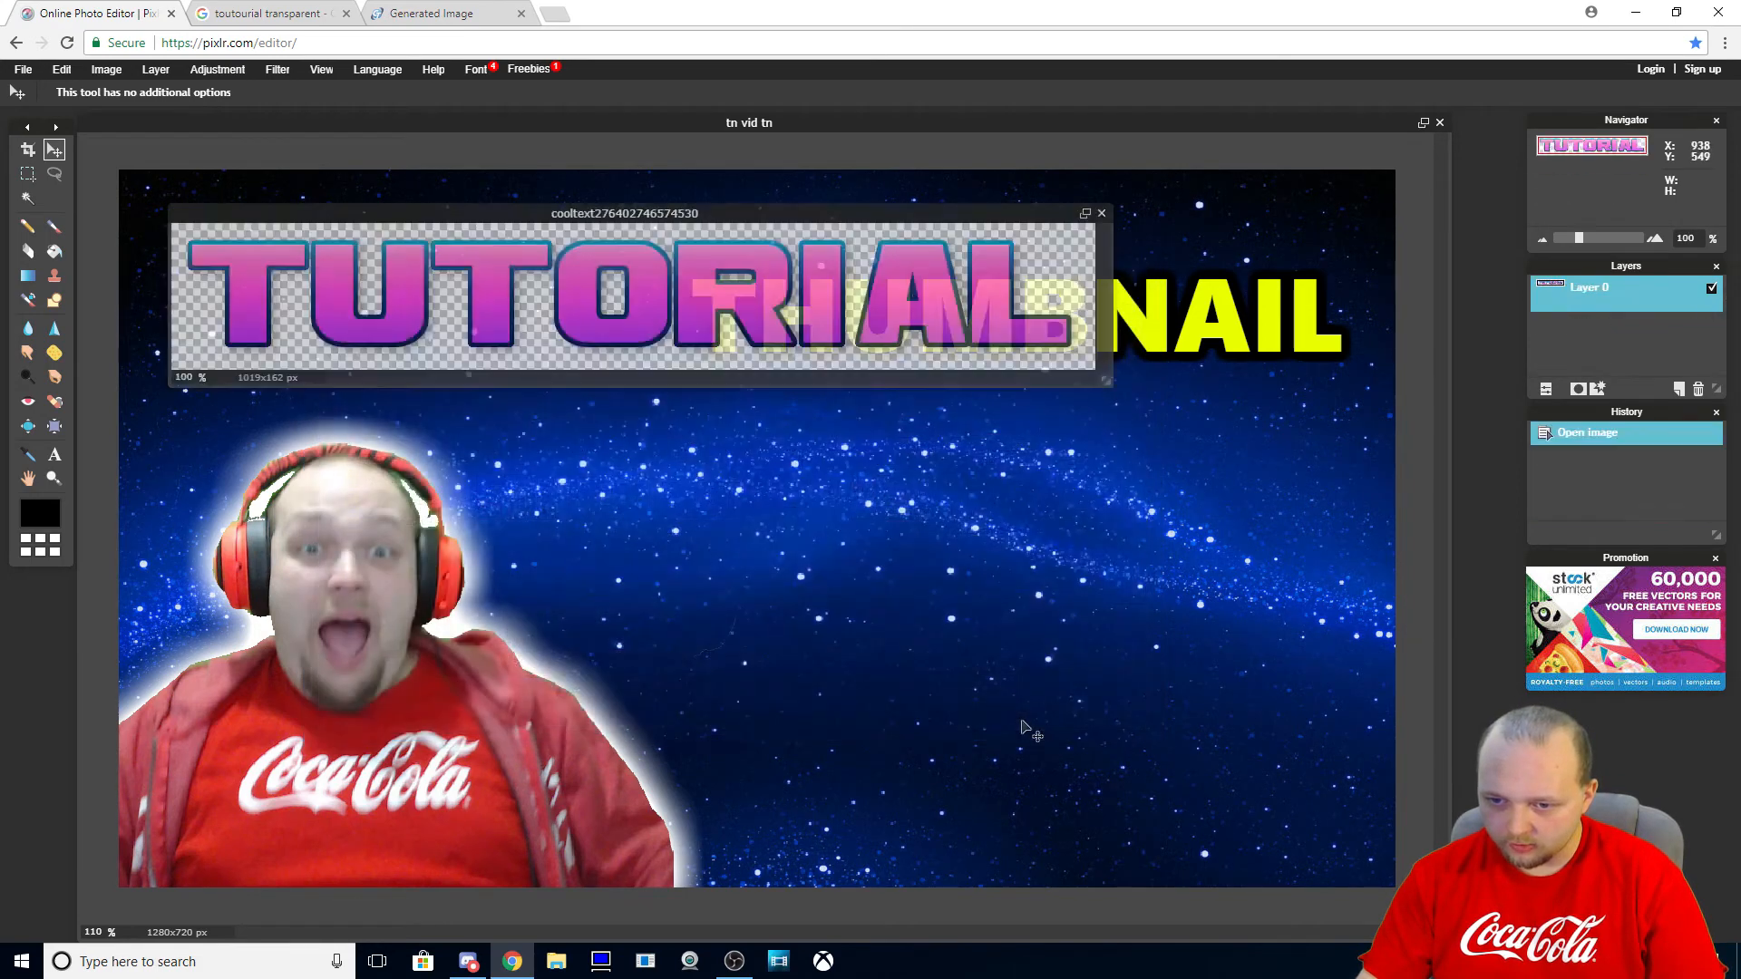
Copy the whole tutorial logo image and paste it into the "tn vid tn" thumbnail as a new layer
key("ctrl+a")
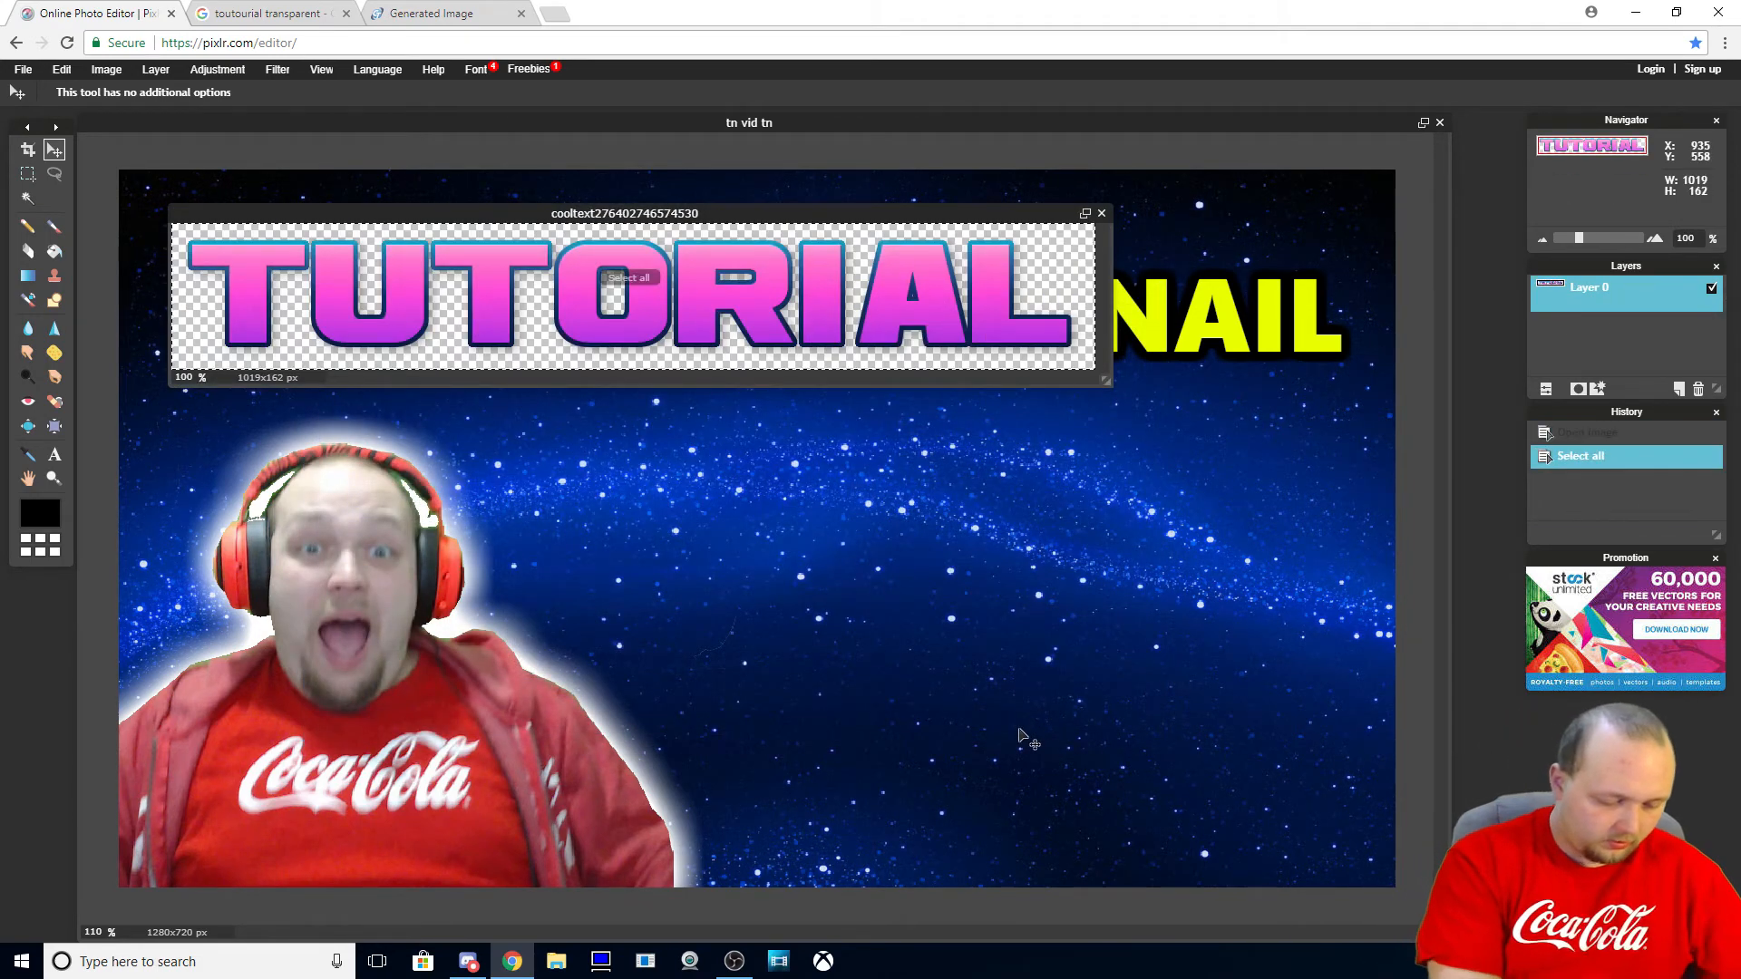
key("ctrl+c")
left_click(760, 625)
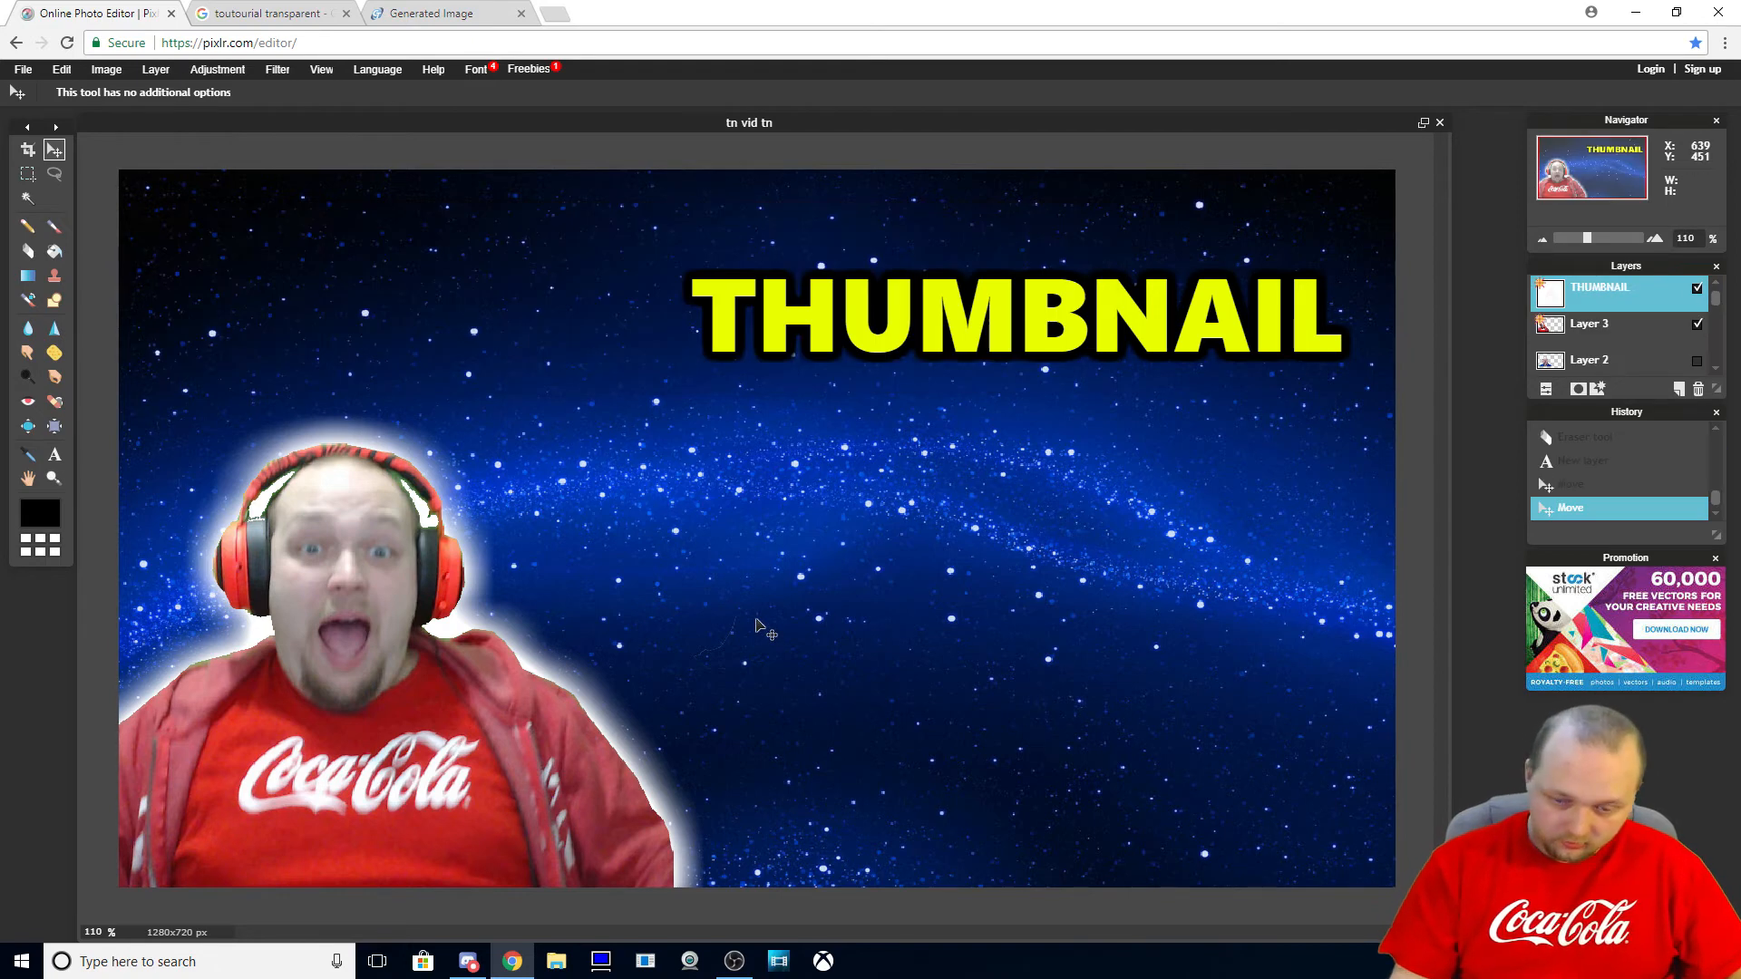
key("ctrl+v")
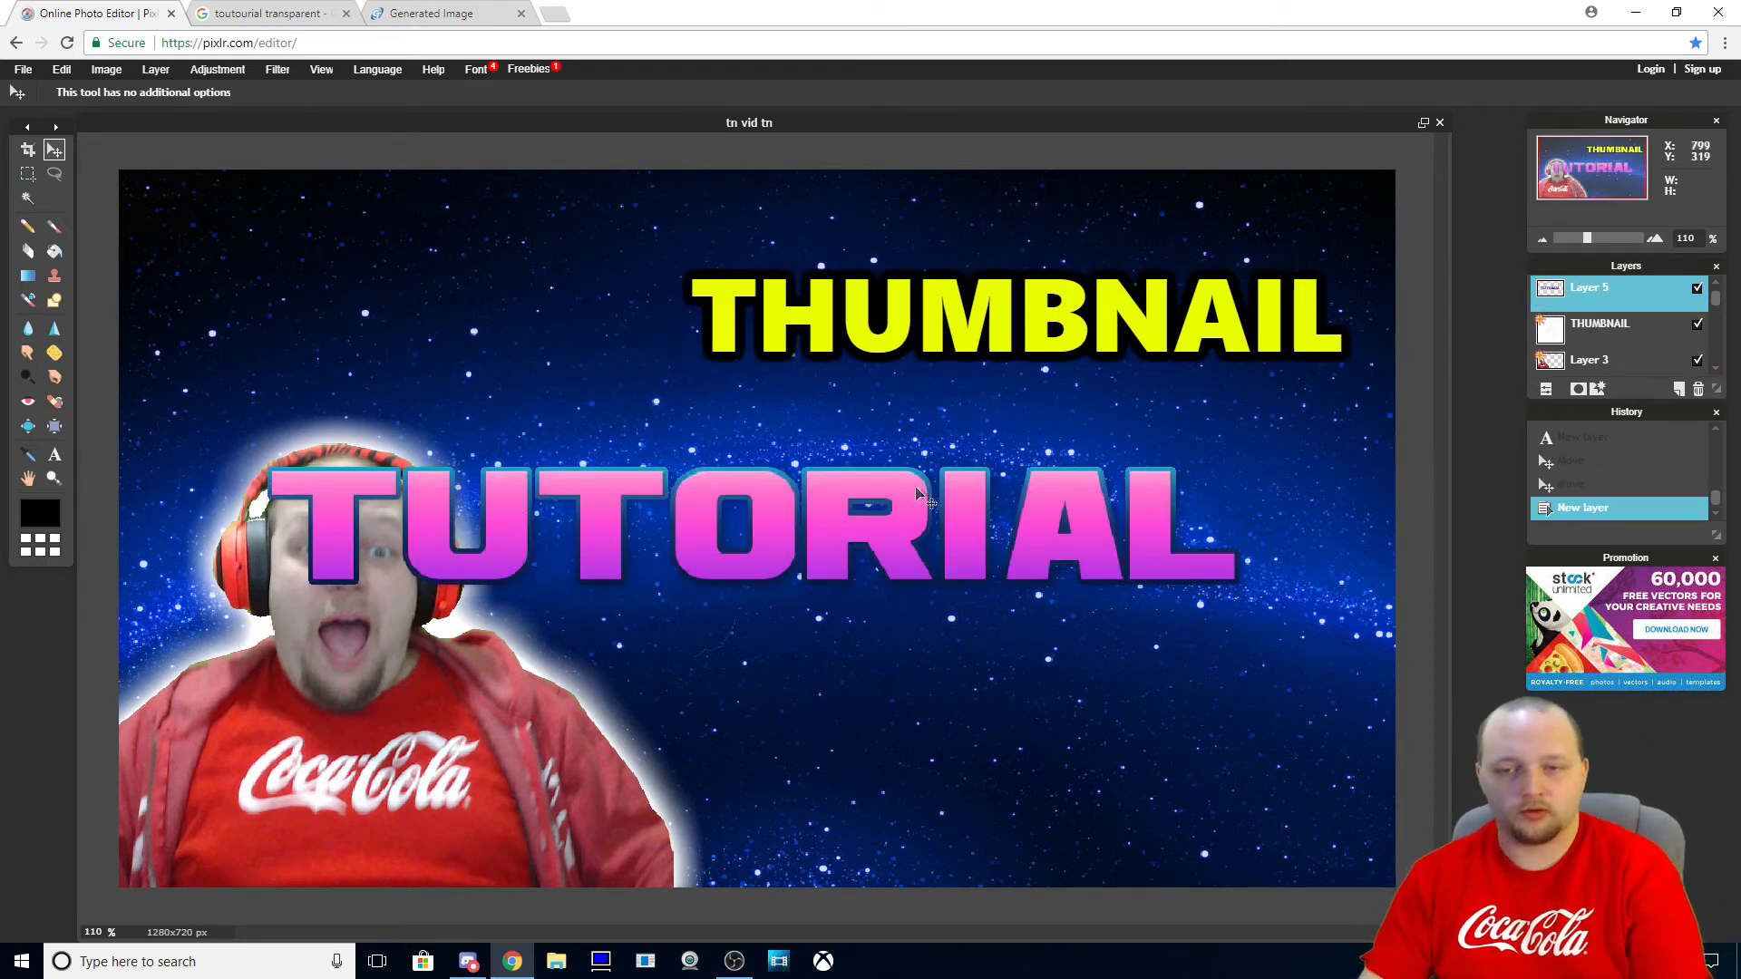
Free transform the TUTORIAL logo to roughly the width of the THUMBNAIL text, place it directly beneath that text, and apply the changes
left_click(64, 69)
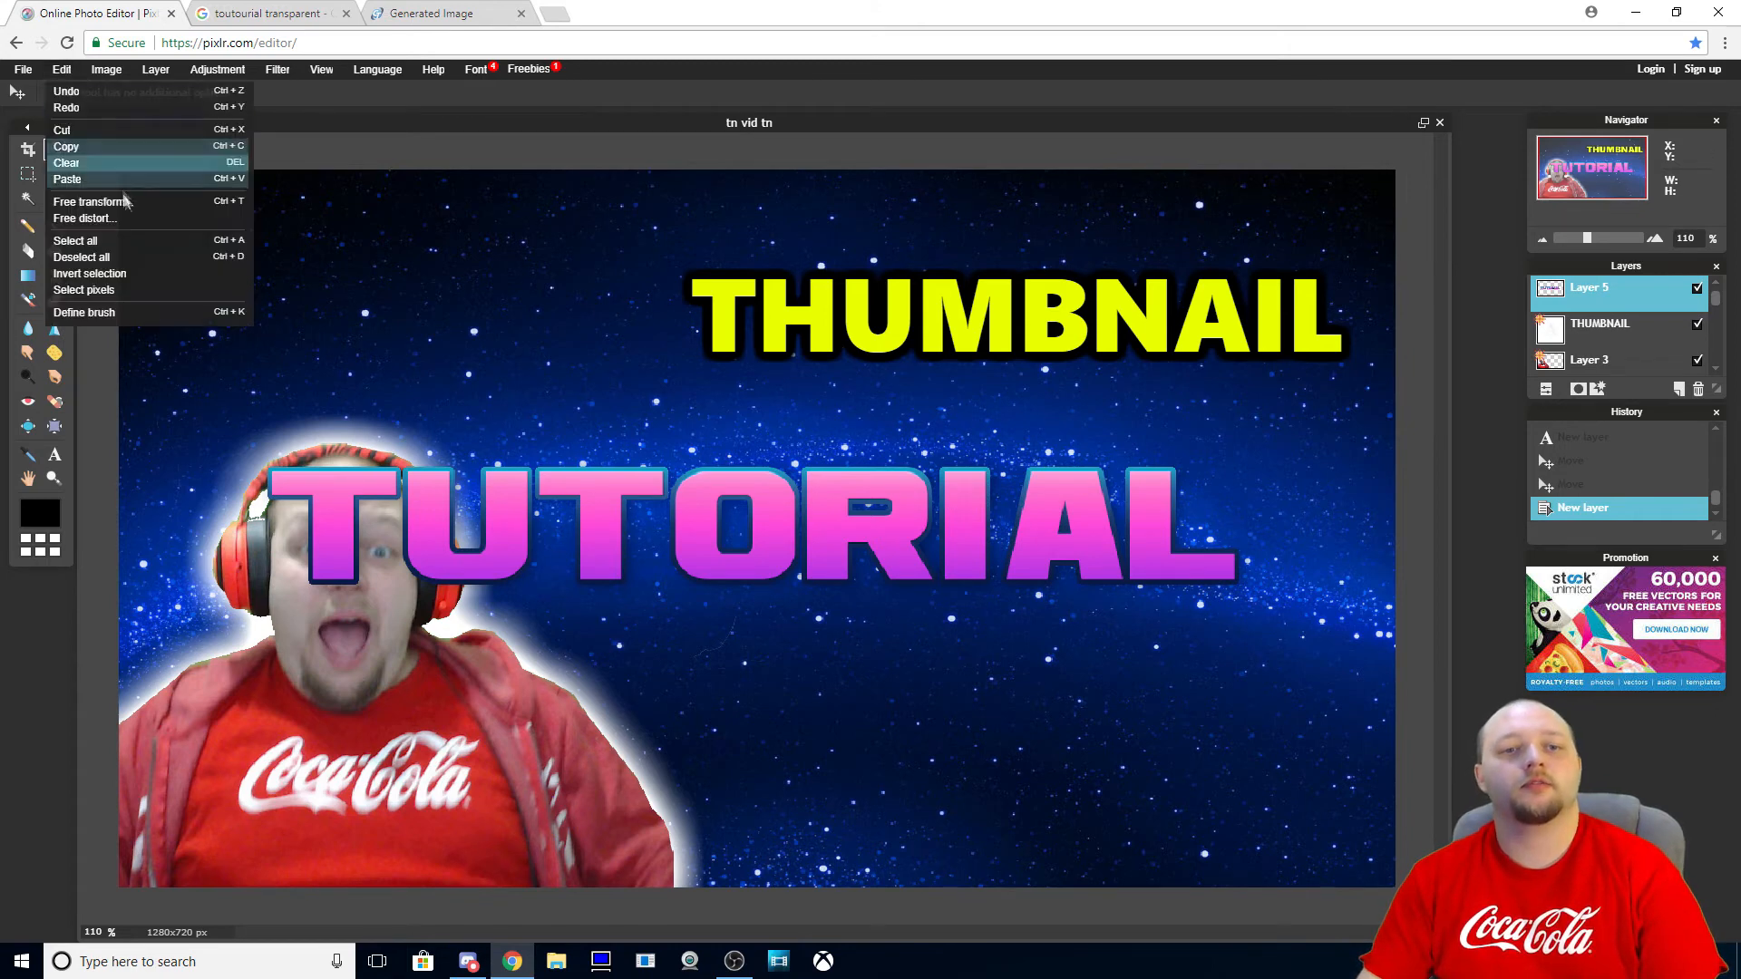
left_click(100, 202)
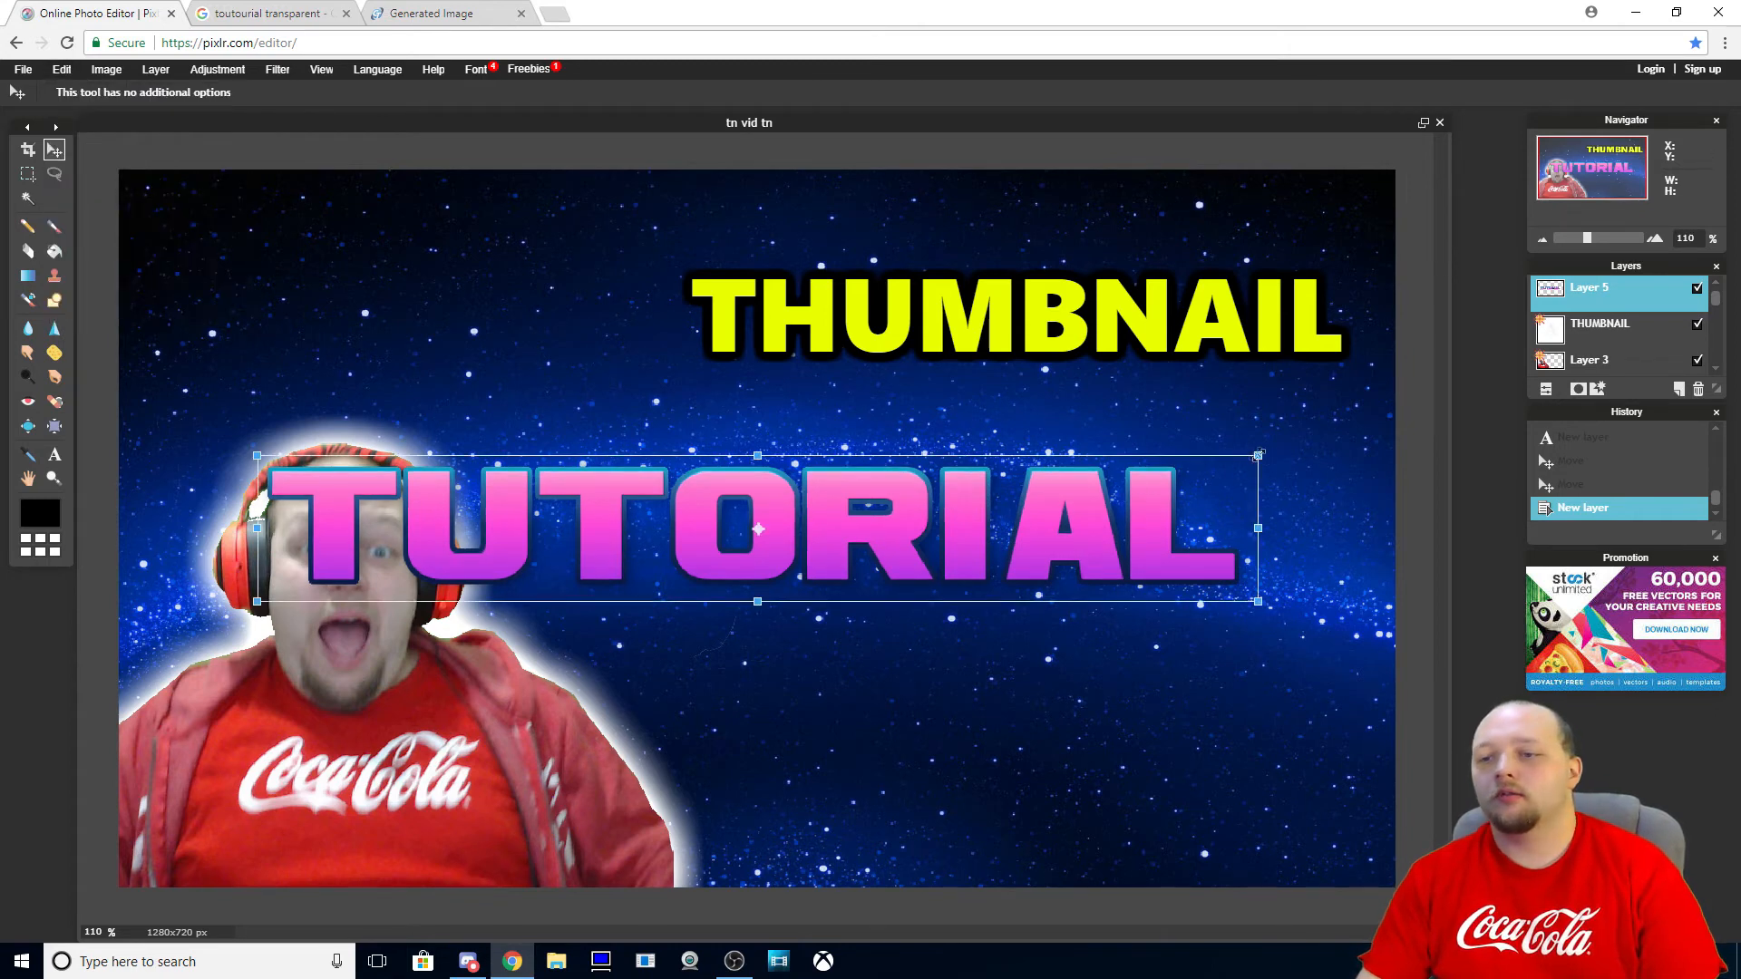
left_click_drag(1256, 453, 1153, 471)
left_click_drag(1027, 519, 1242, 431)
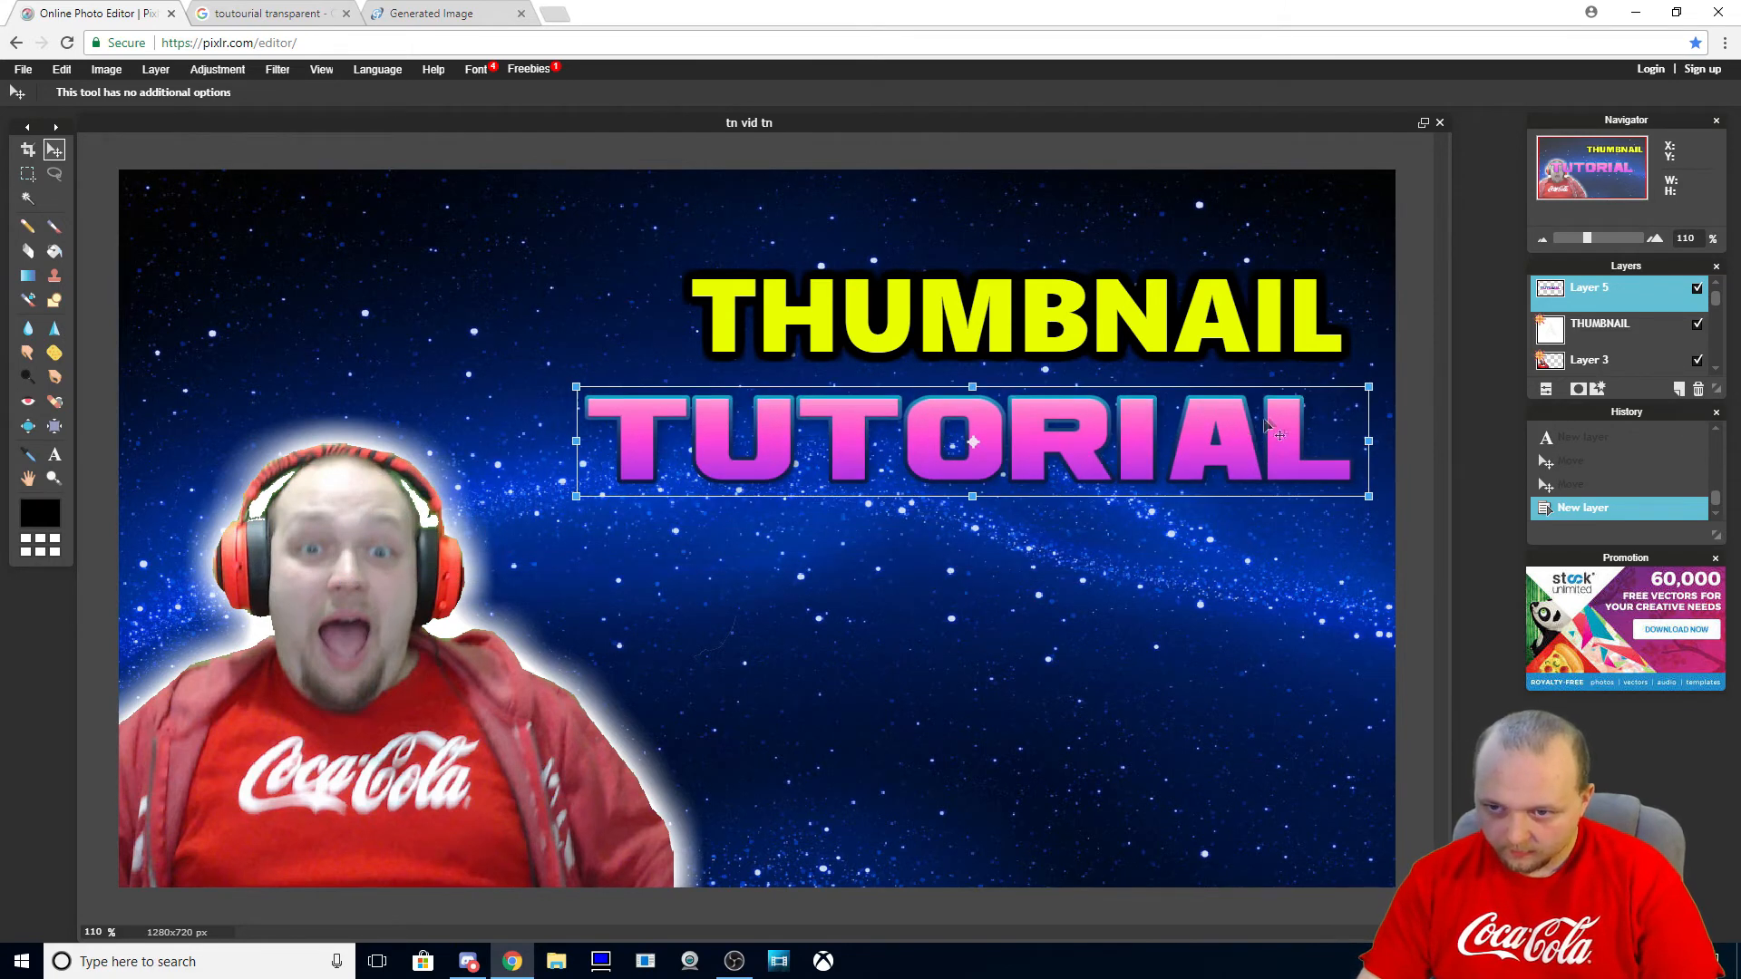
left_click_drag(1370, 388, 1338, 390)
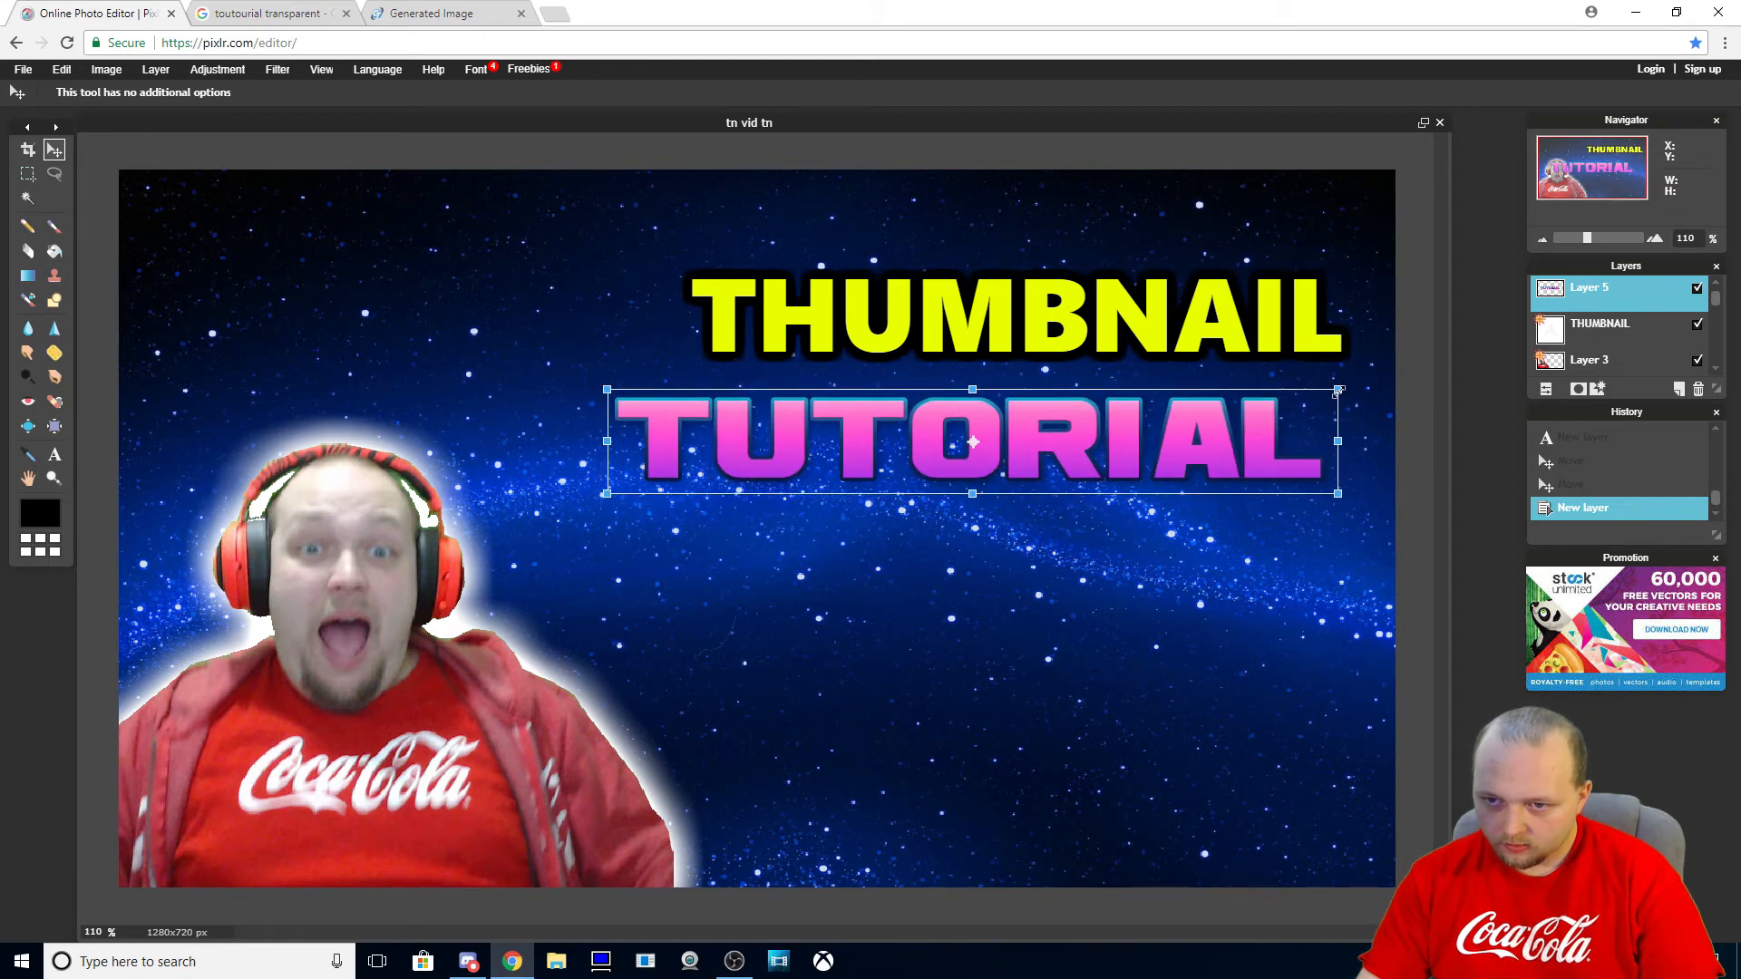
left_click_drag(1180, 445, 1219, 452)
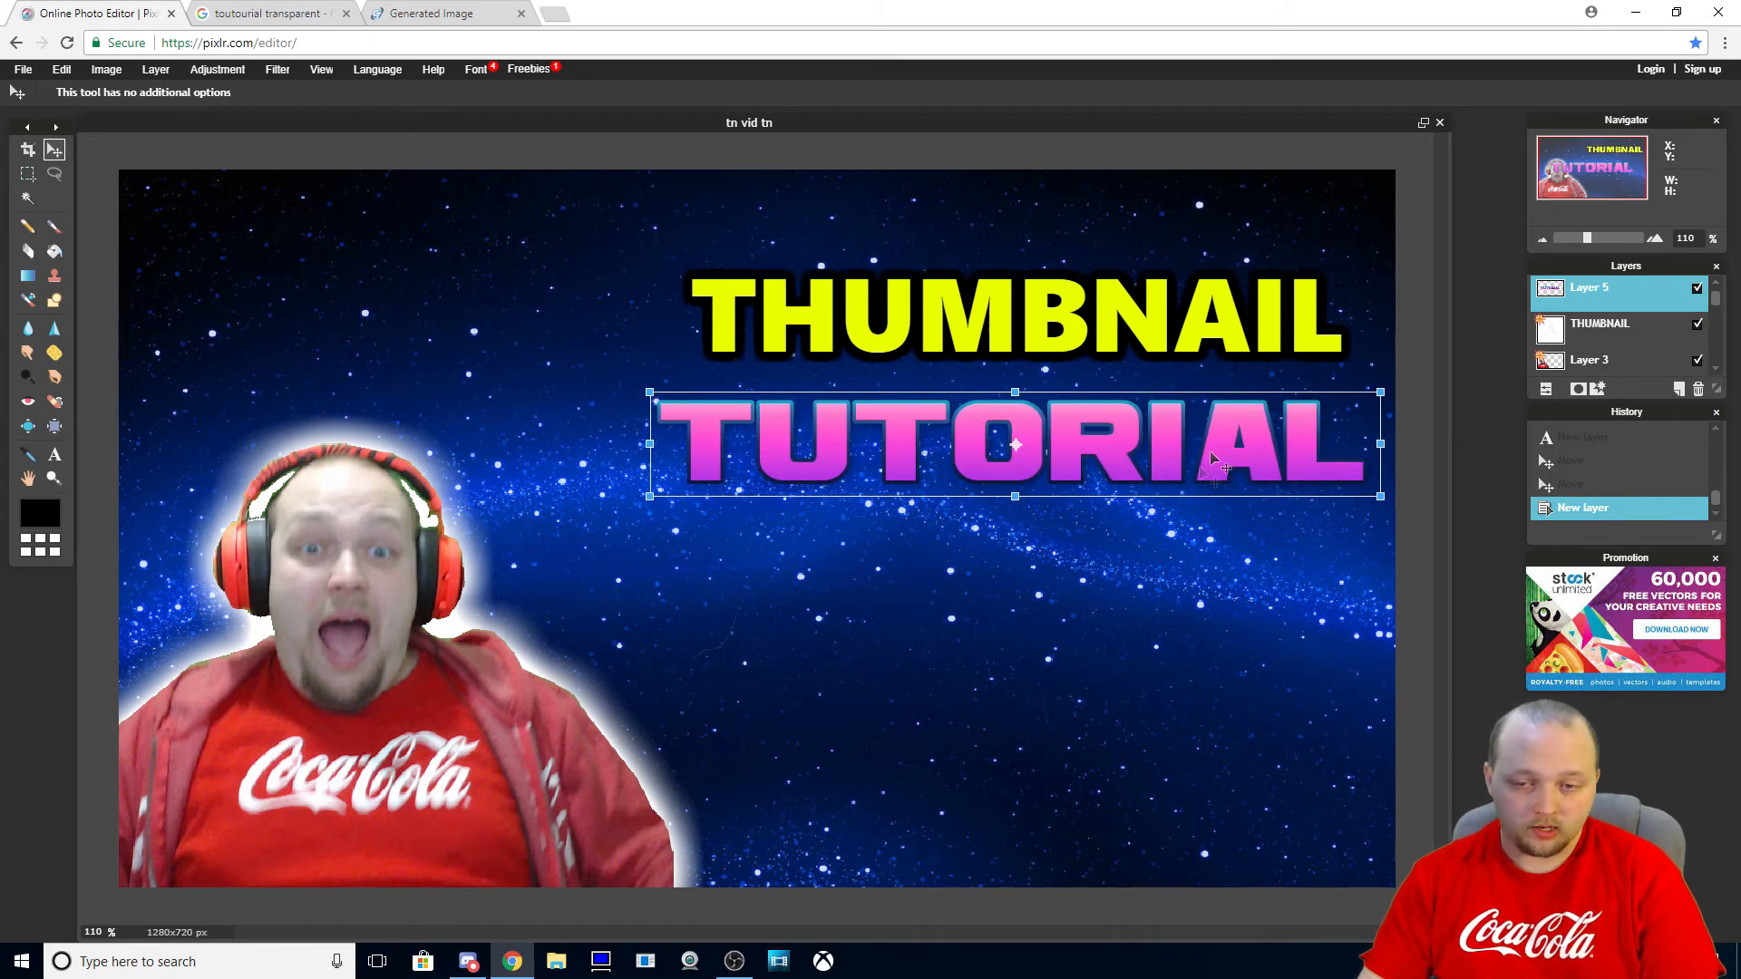
left_click(1125, 566)
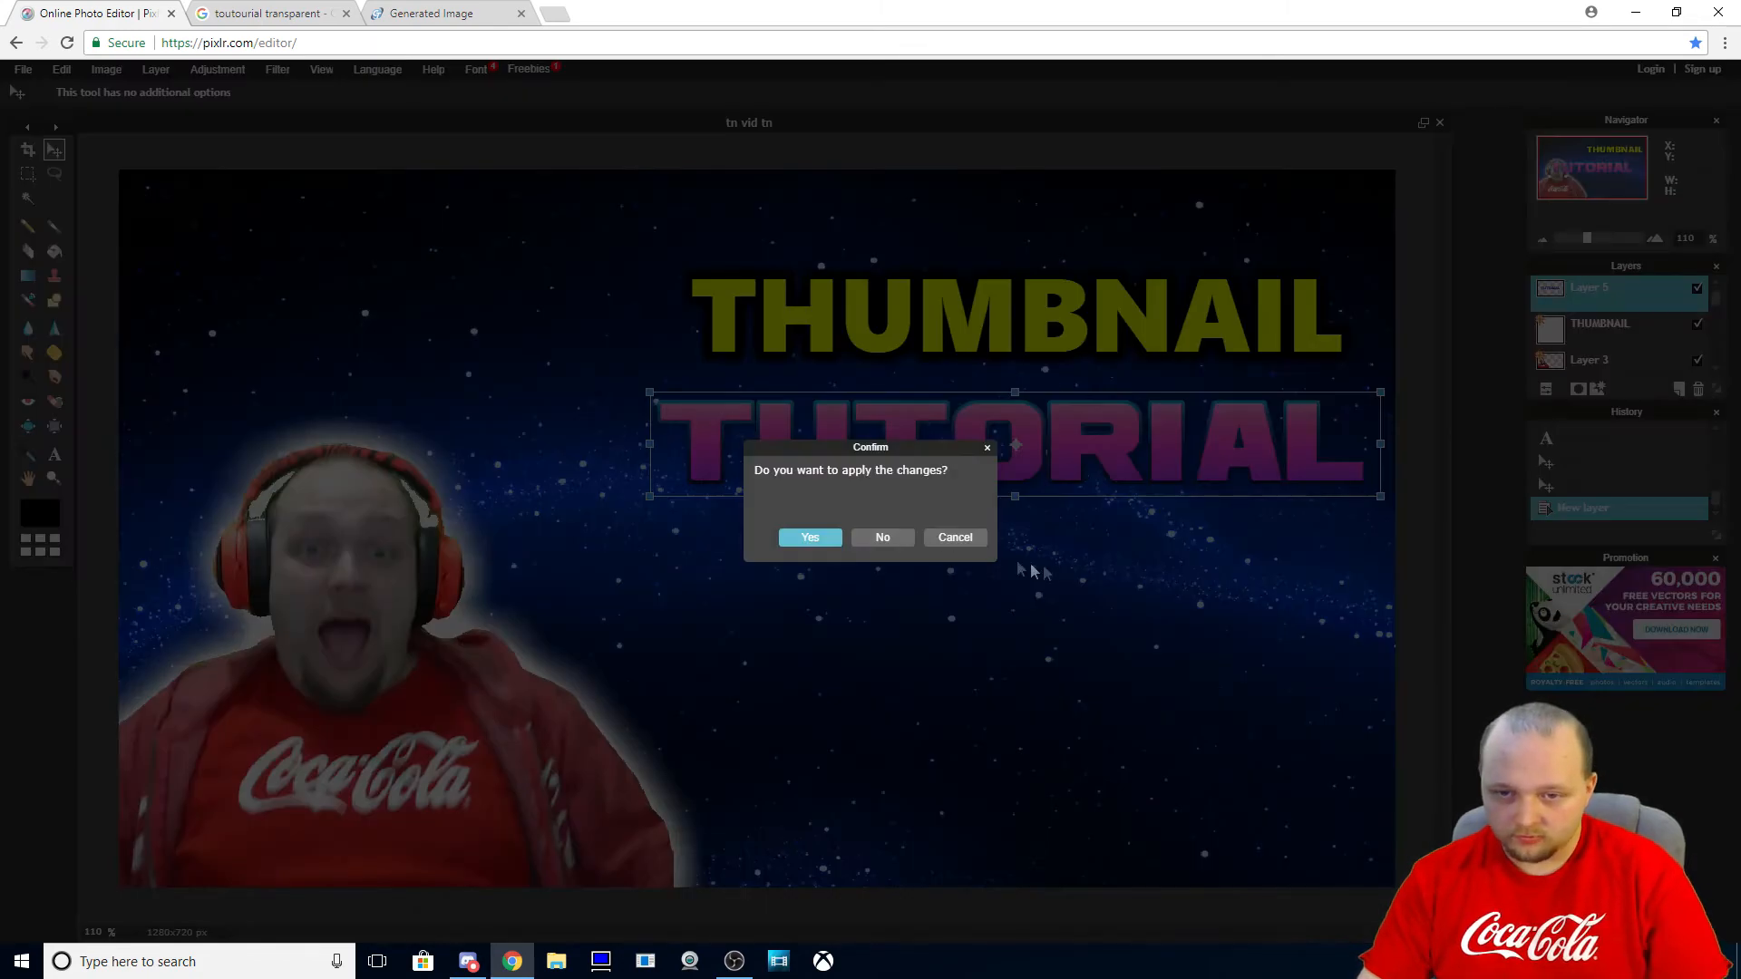
left_click(814, 539)
Add a black (000000) outer glow with size 44 to the TUTORIAL logo layer and apply the layer style
left_click(1597, 388)
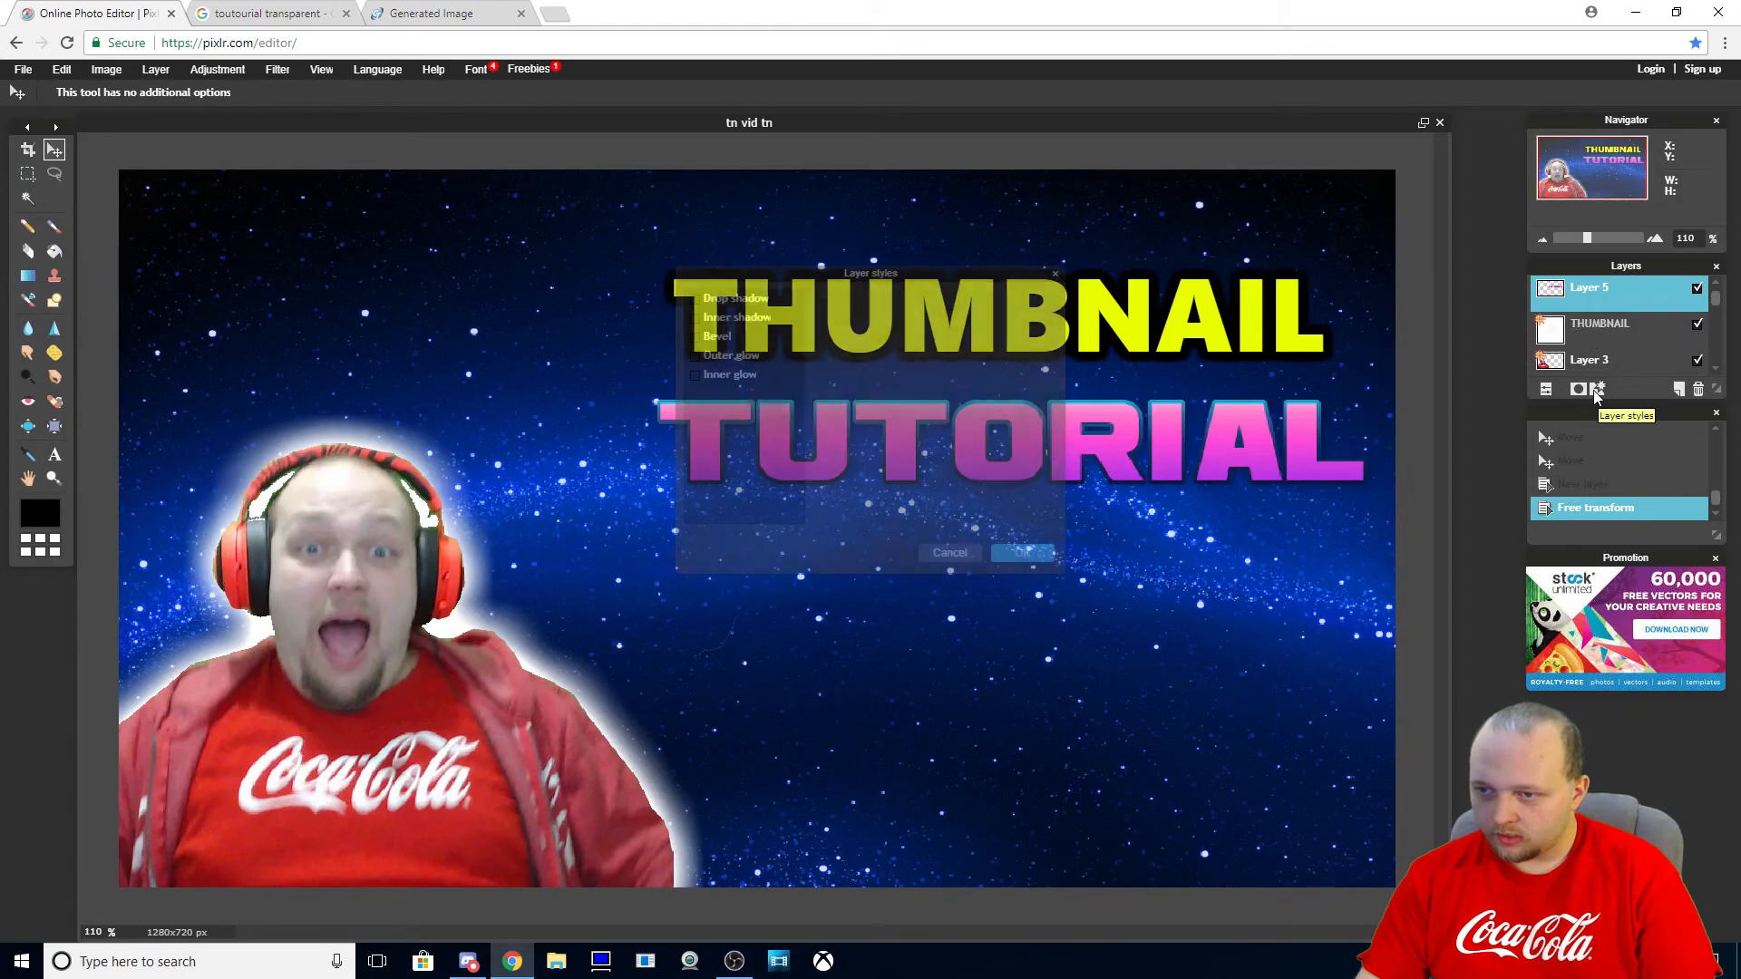
left_click(695, 356)
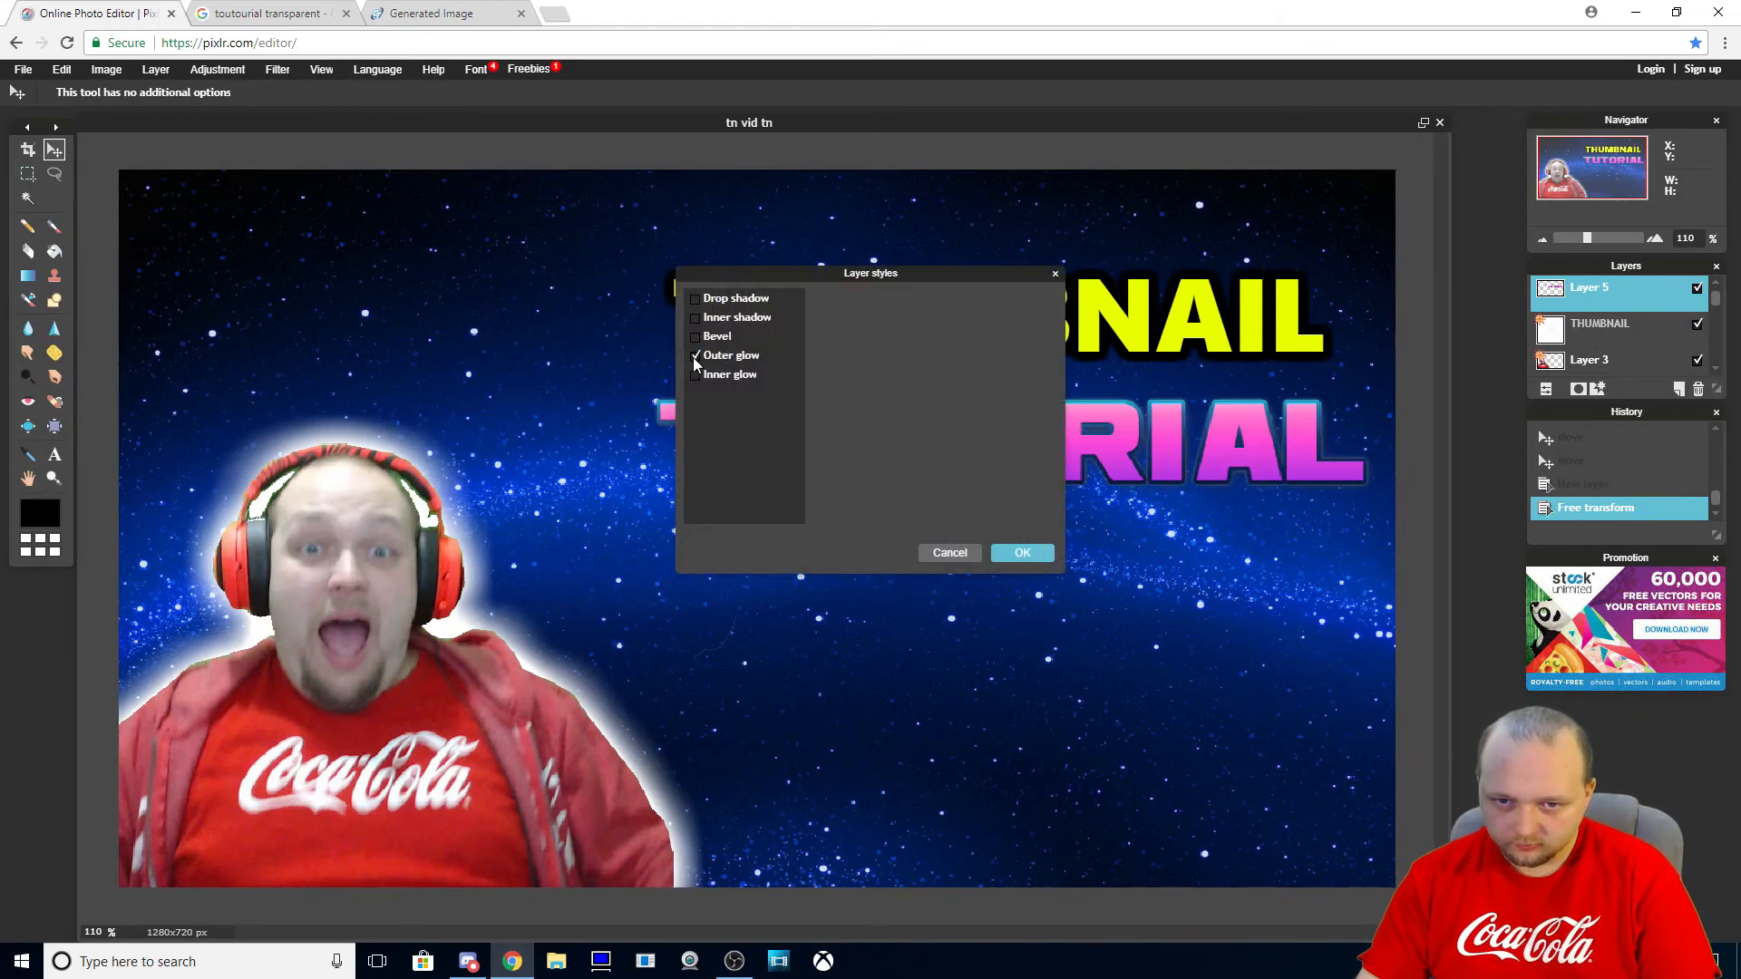
left_click_drag(914, 277, 423, 298)
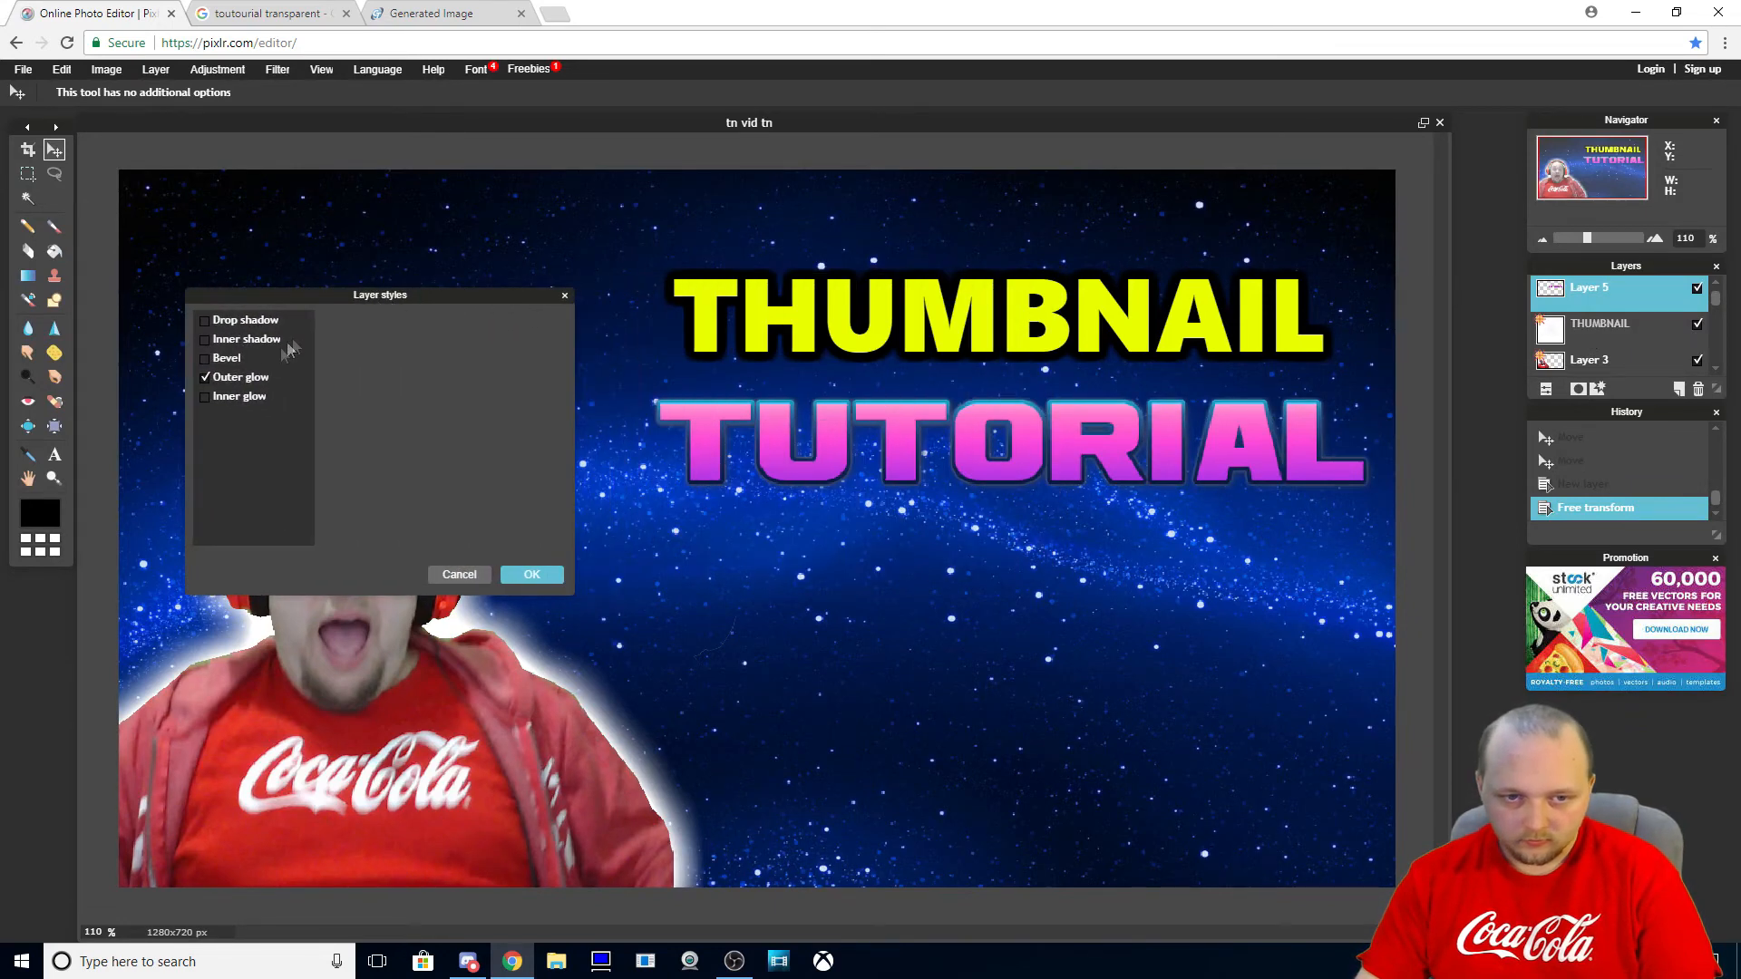
left_click(255, 379)
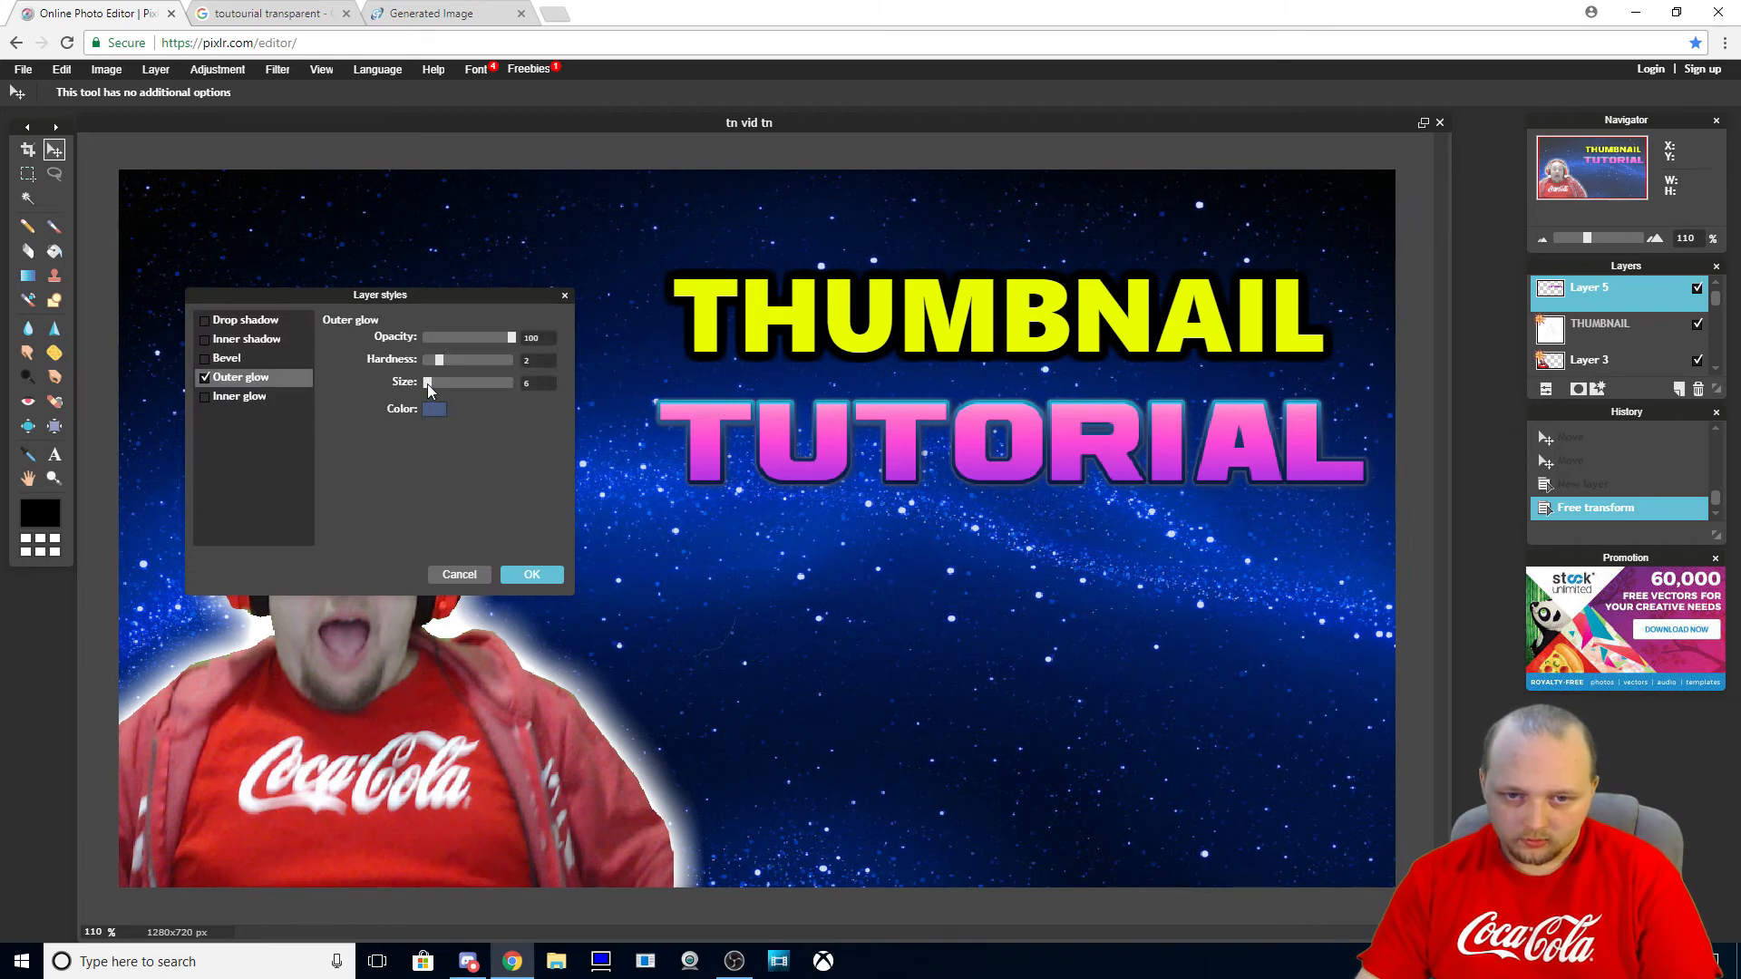
left_click_drag(428, 384, 476, 385)
left_click(433, 412)
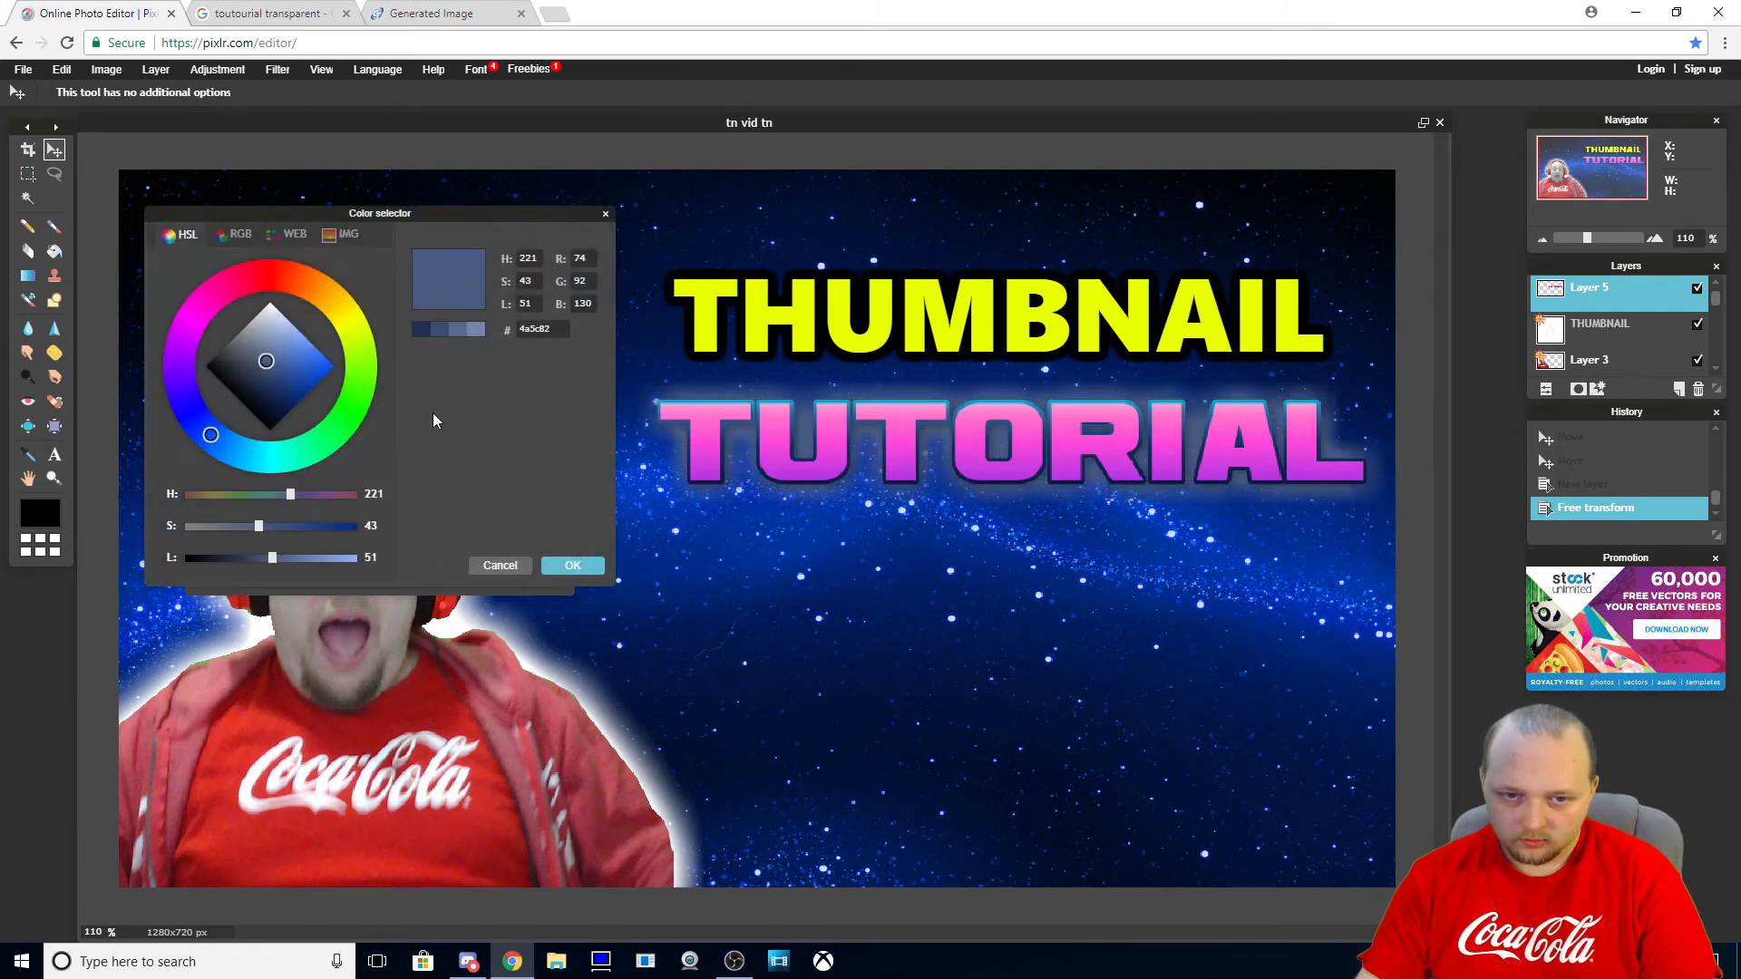
left_click_drag(283, 397, 276, 476)
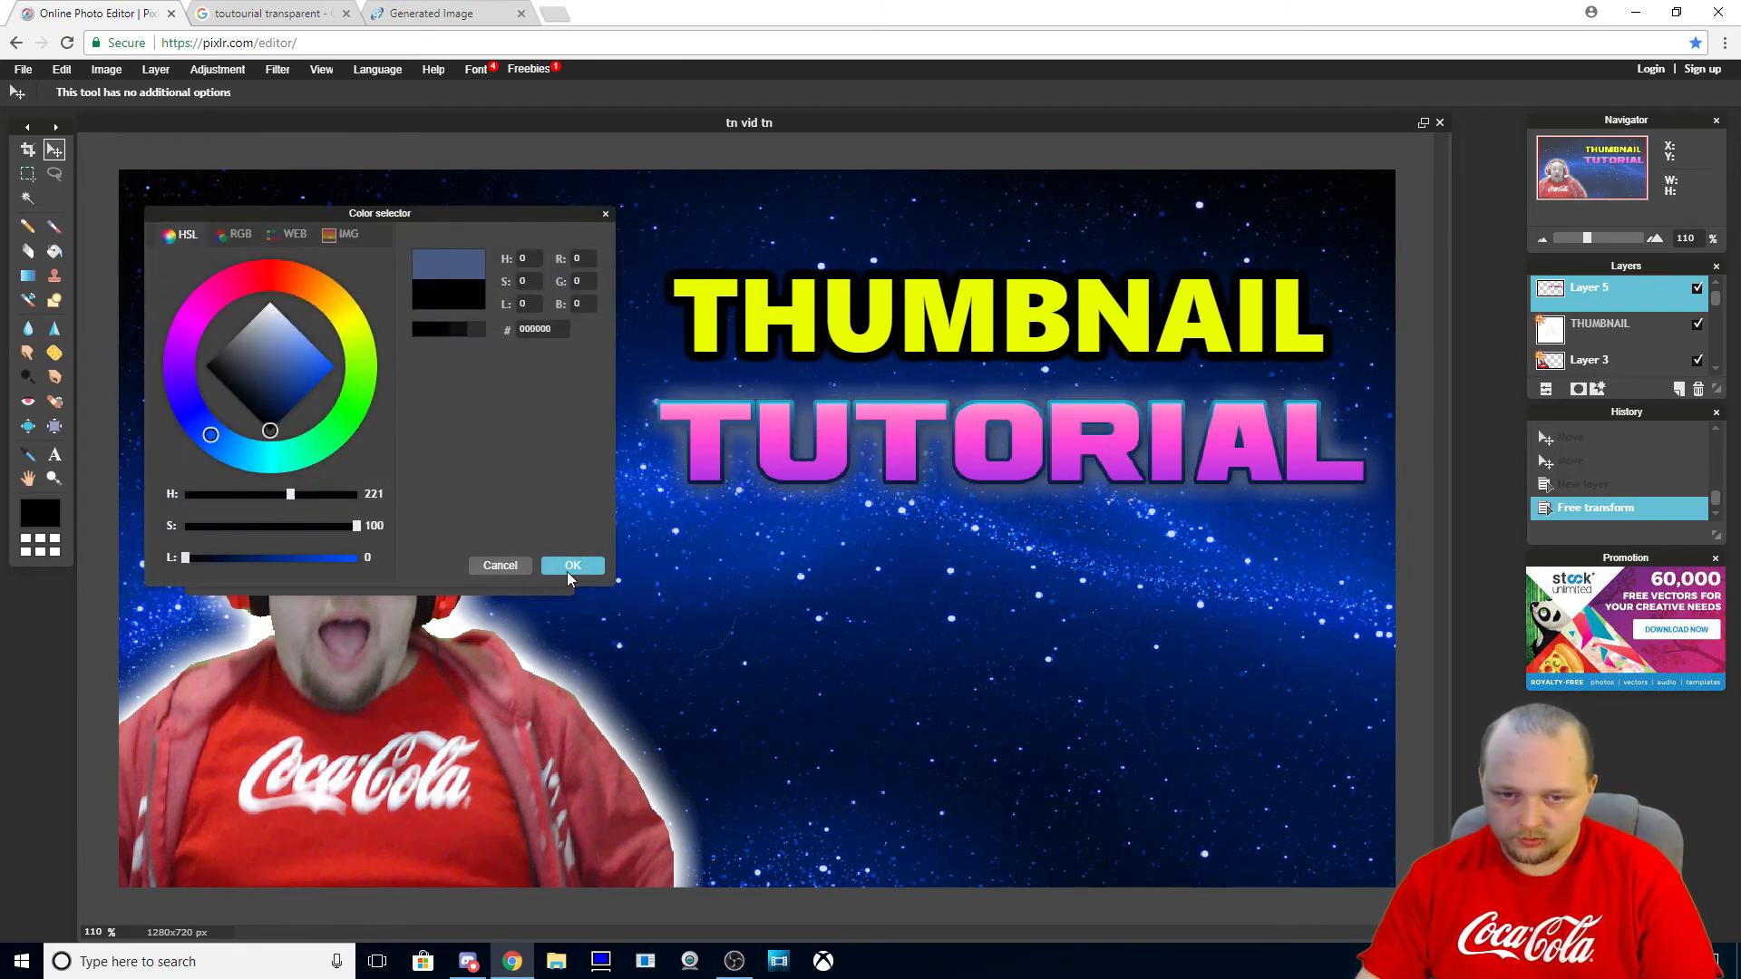
left_click(569, 576)
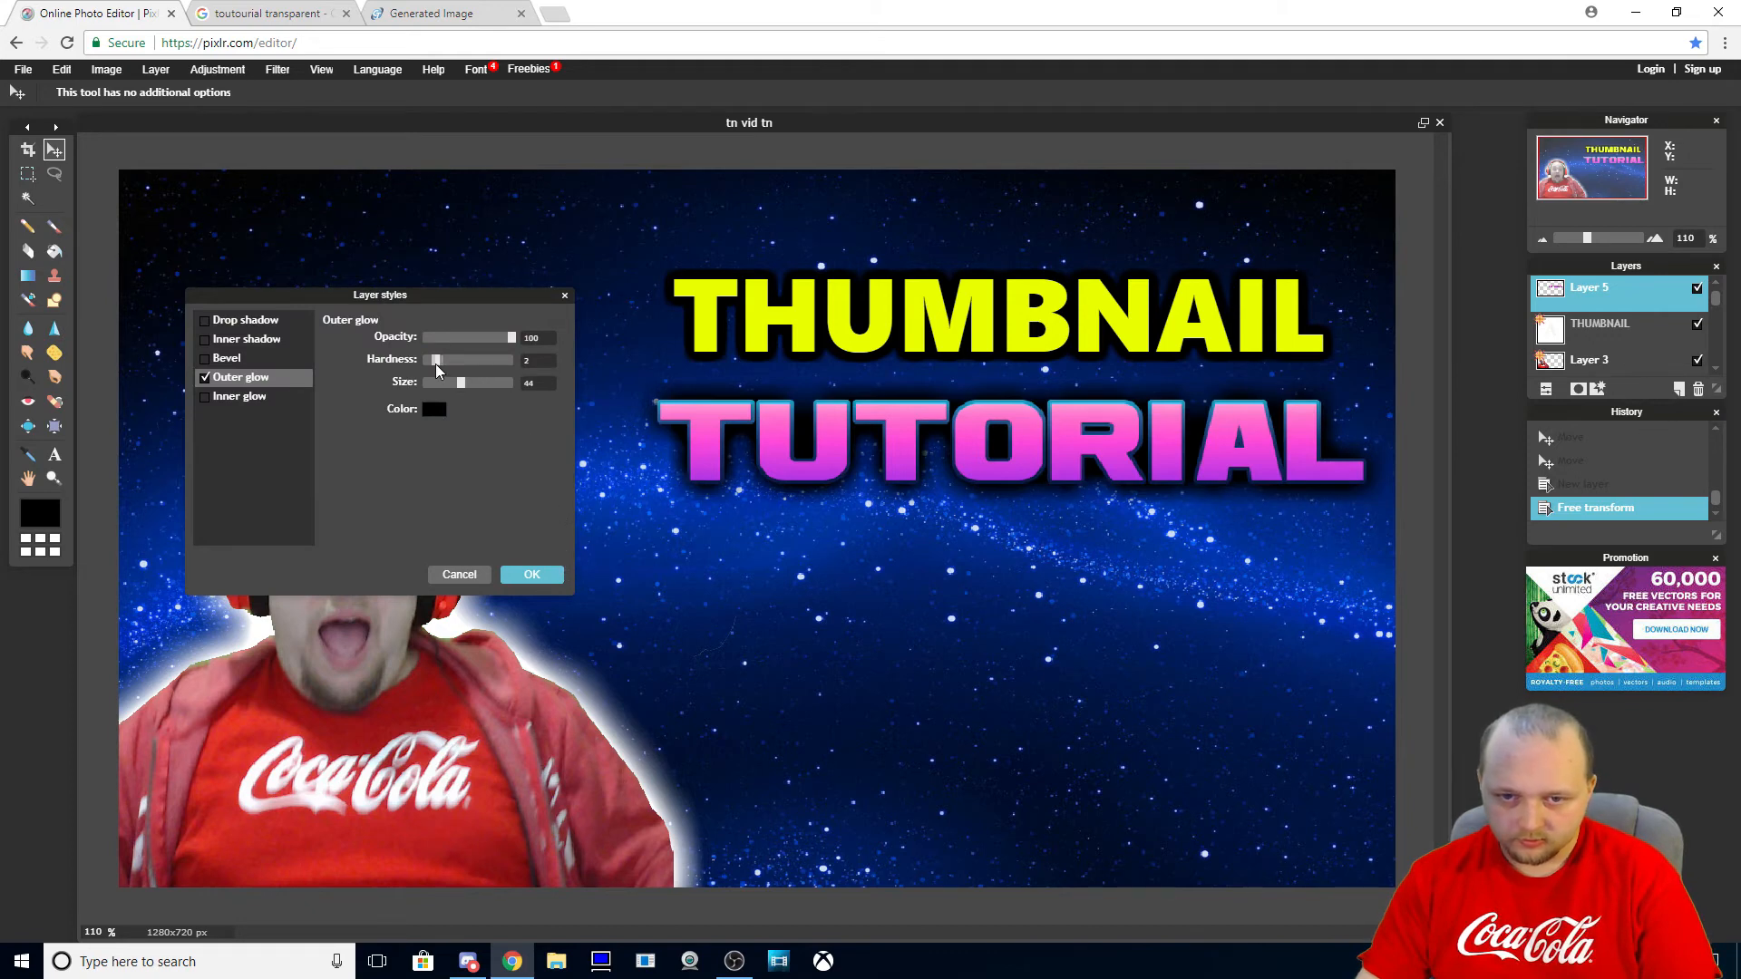
key("Return")
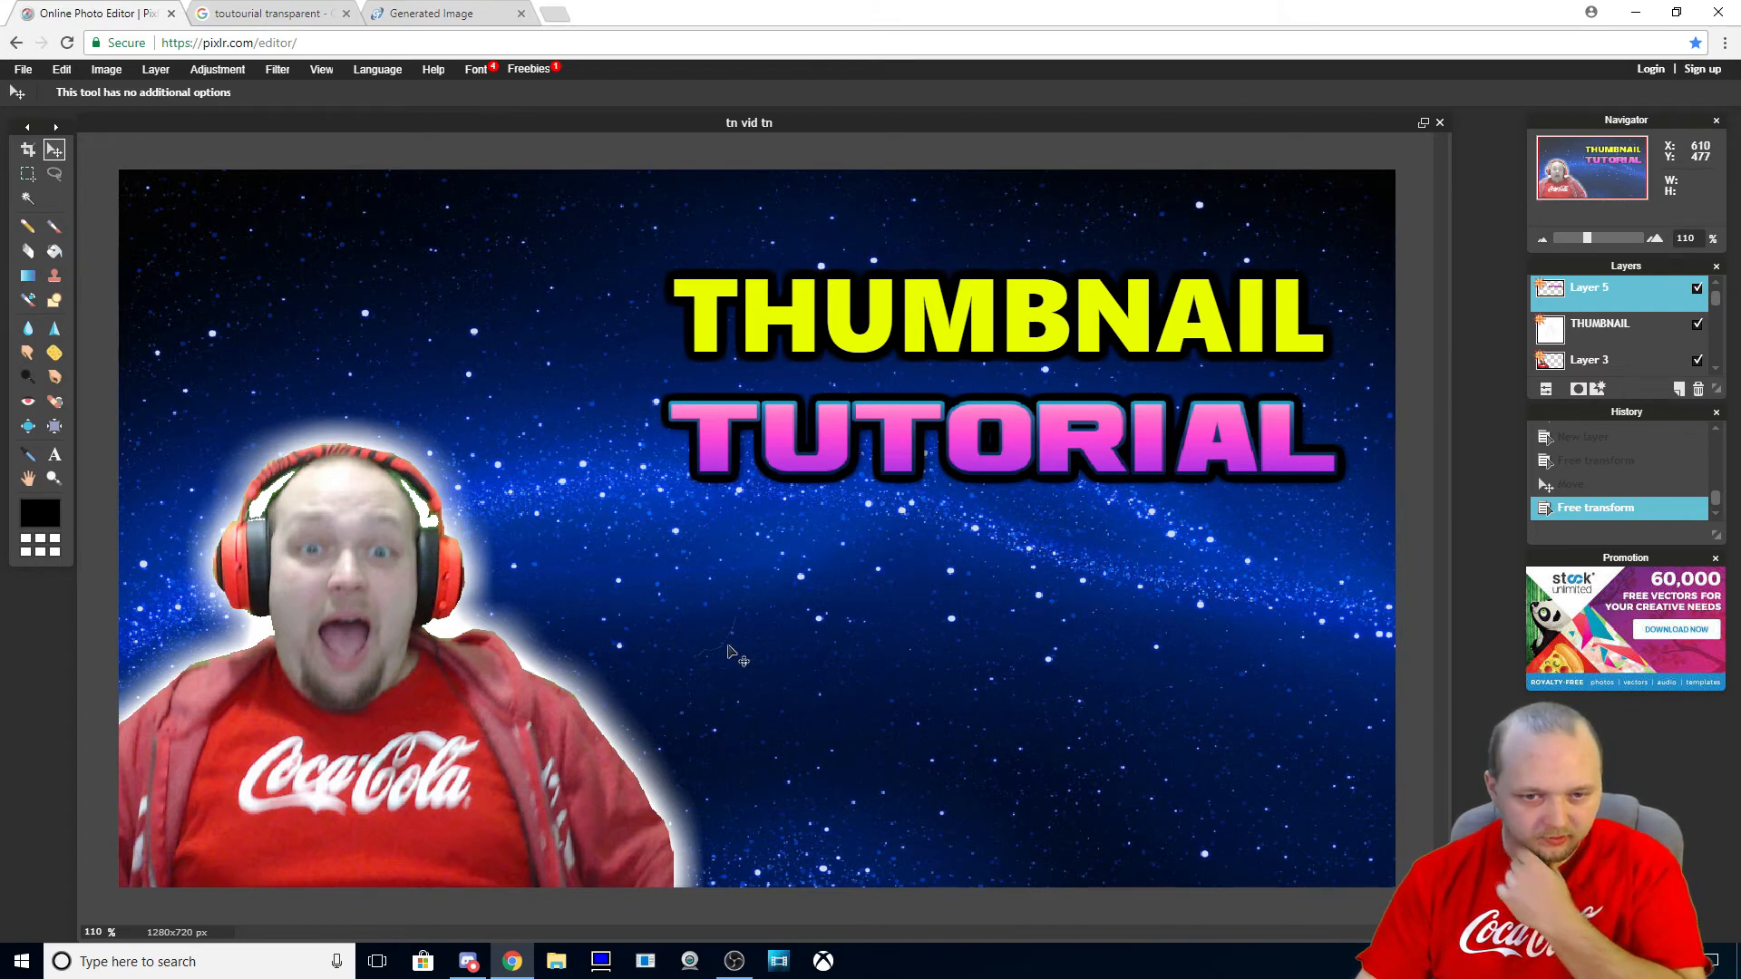
left_click(22, 69)
left_click(54, 109)
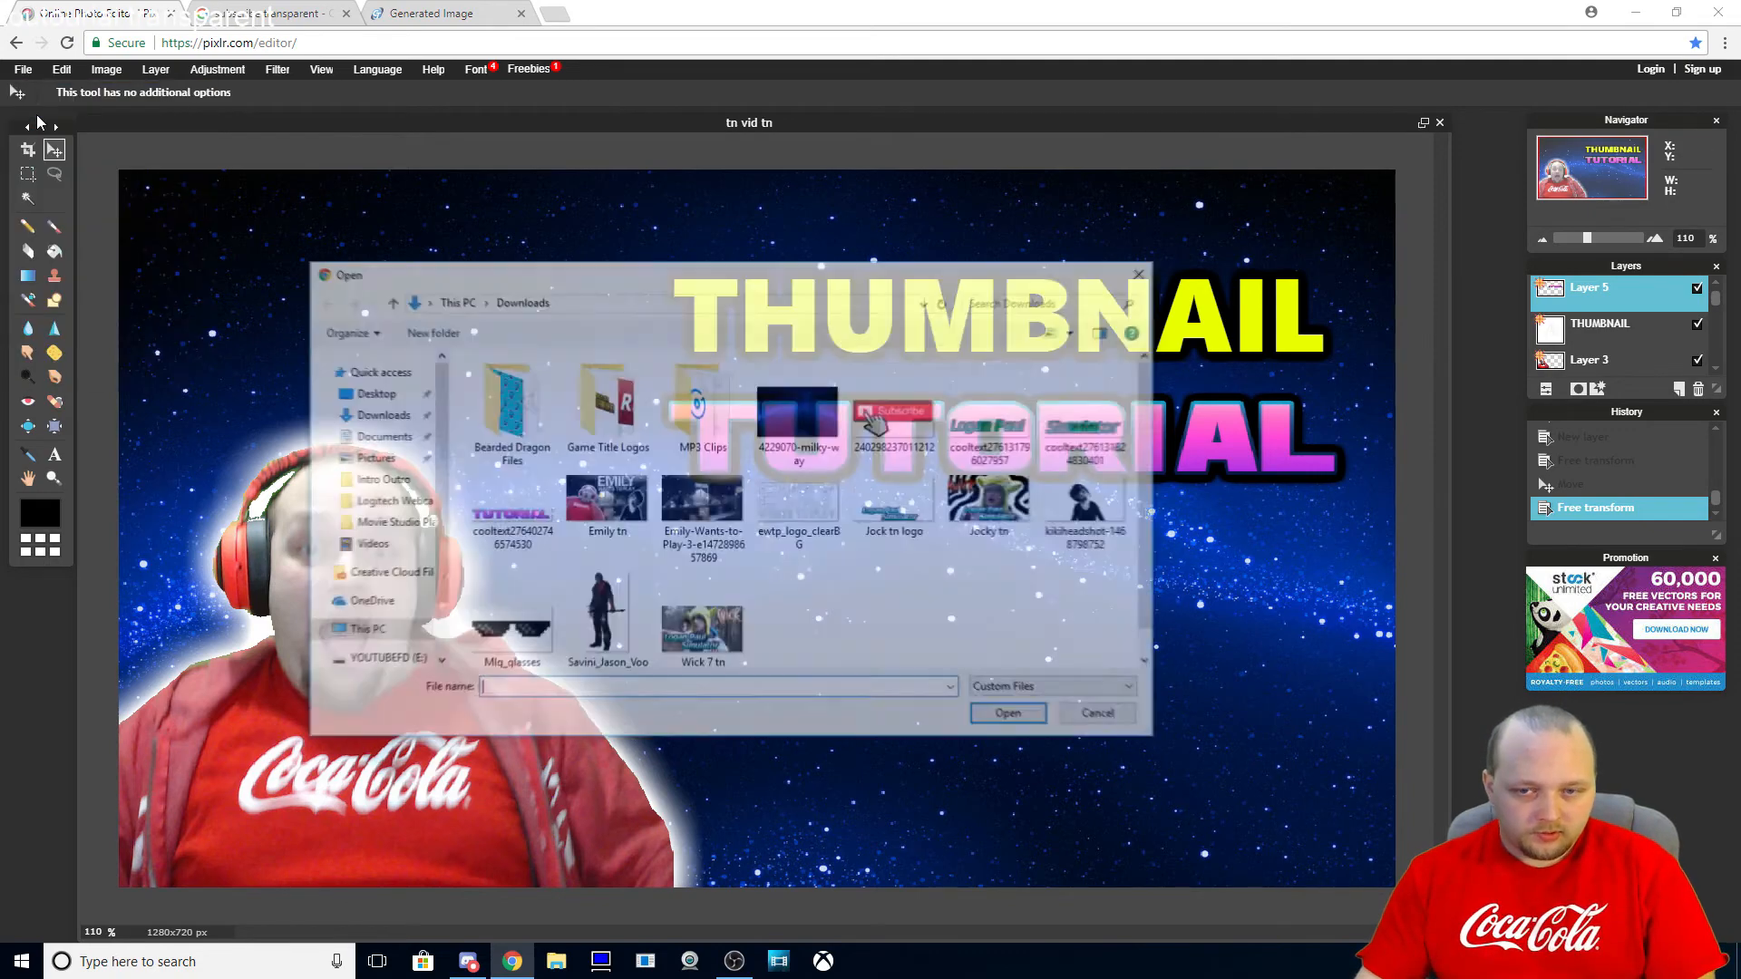
left_click(884, 433)
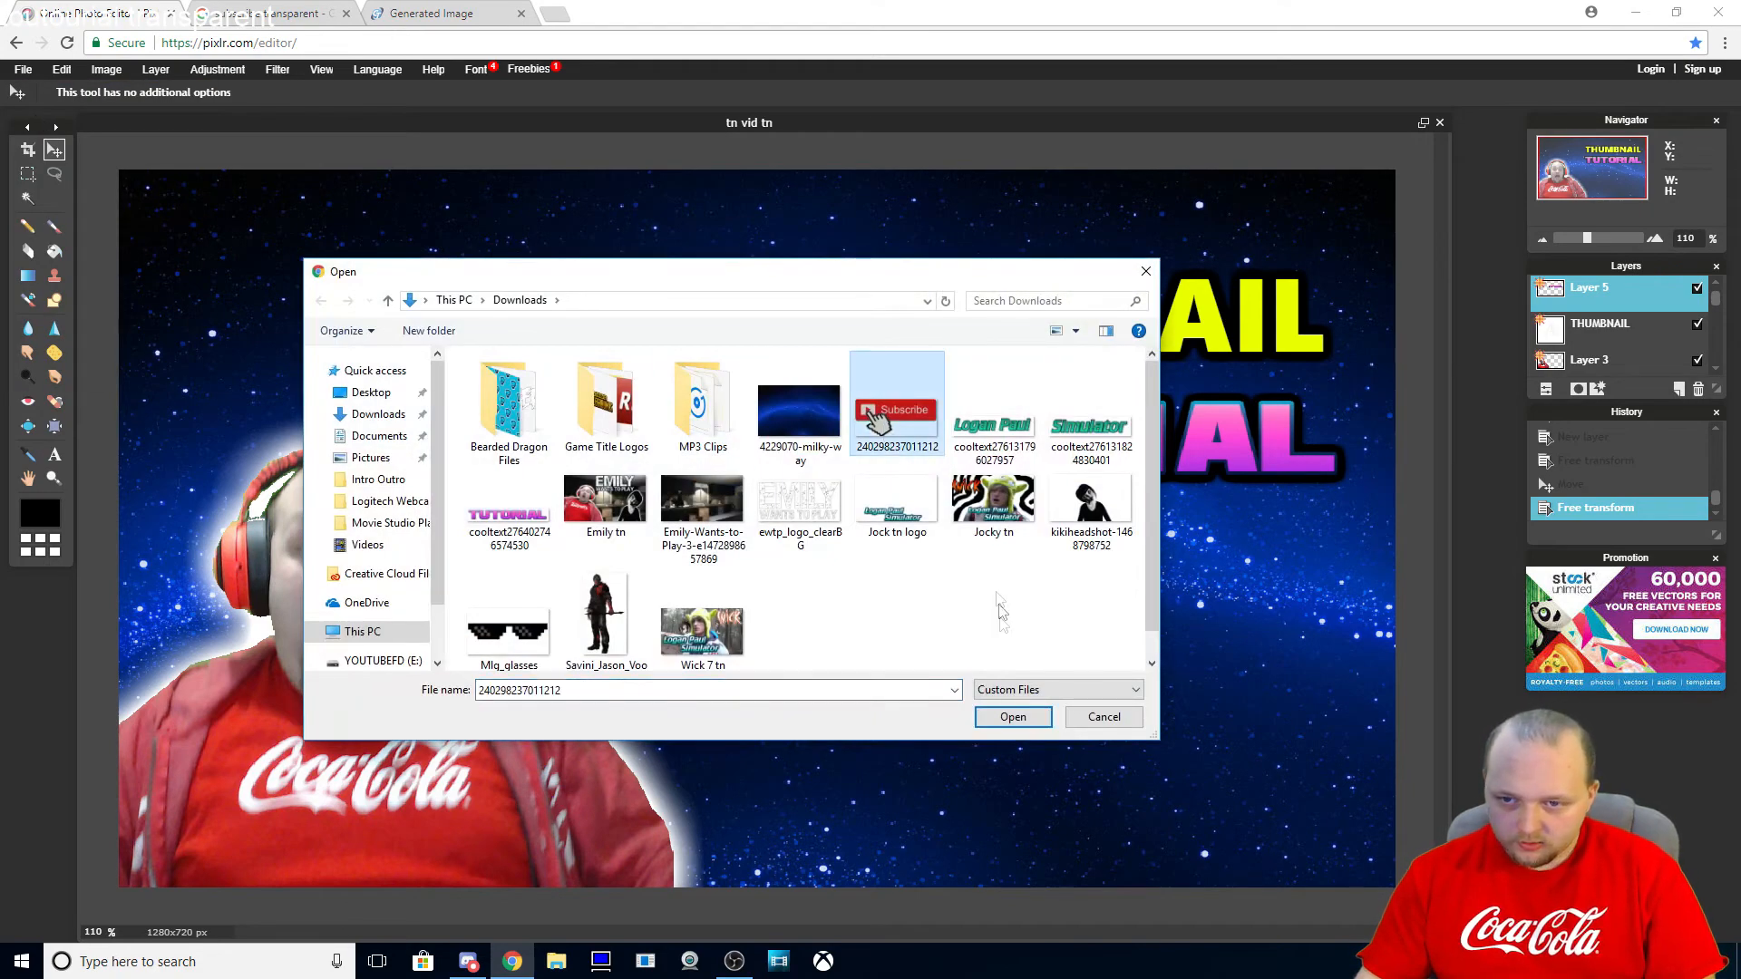
left_click(1012, 718)
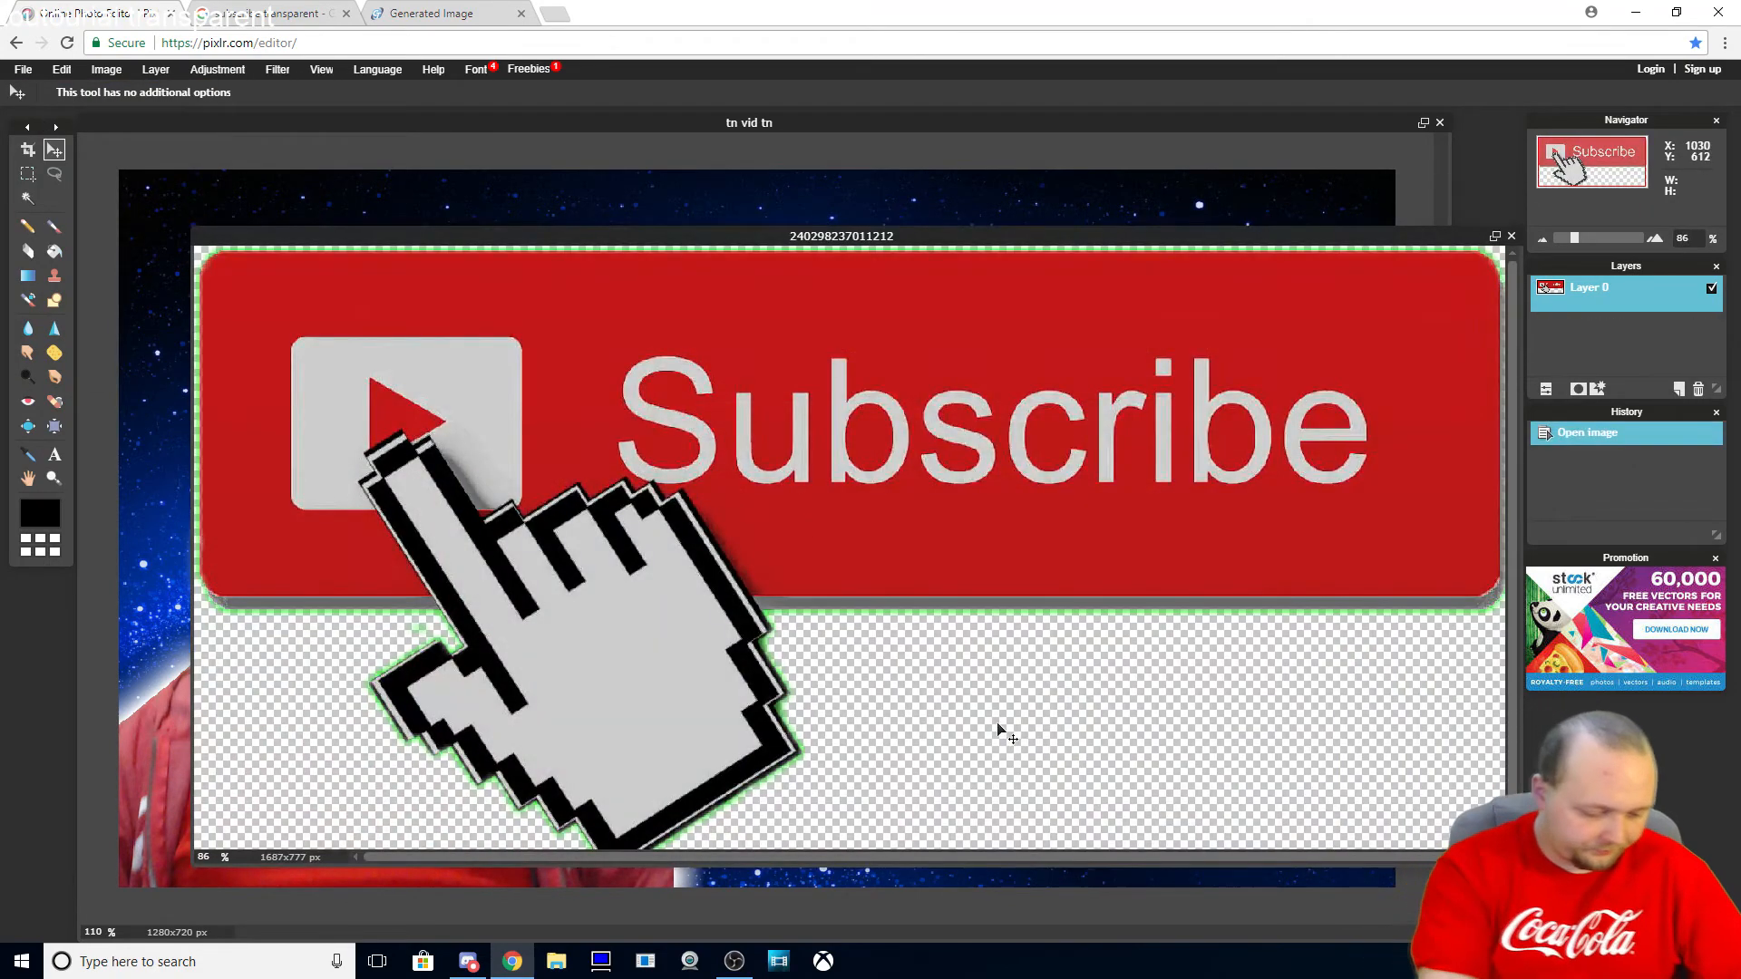
Copy the whole Subscribe button image and paste it into the "tn vid tn" thumbnail as a new layer
key("ctrl+a")
key("ctrl+c")
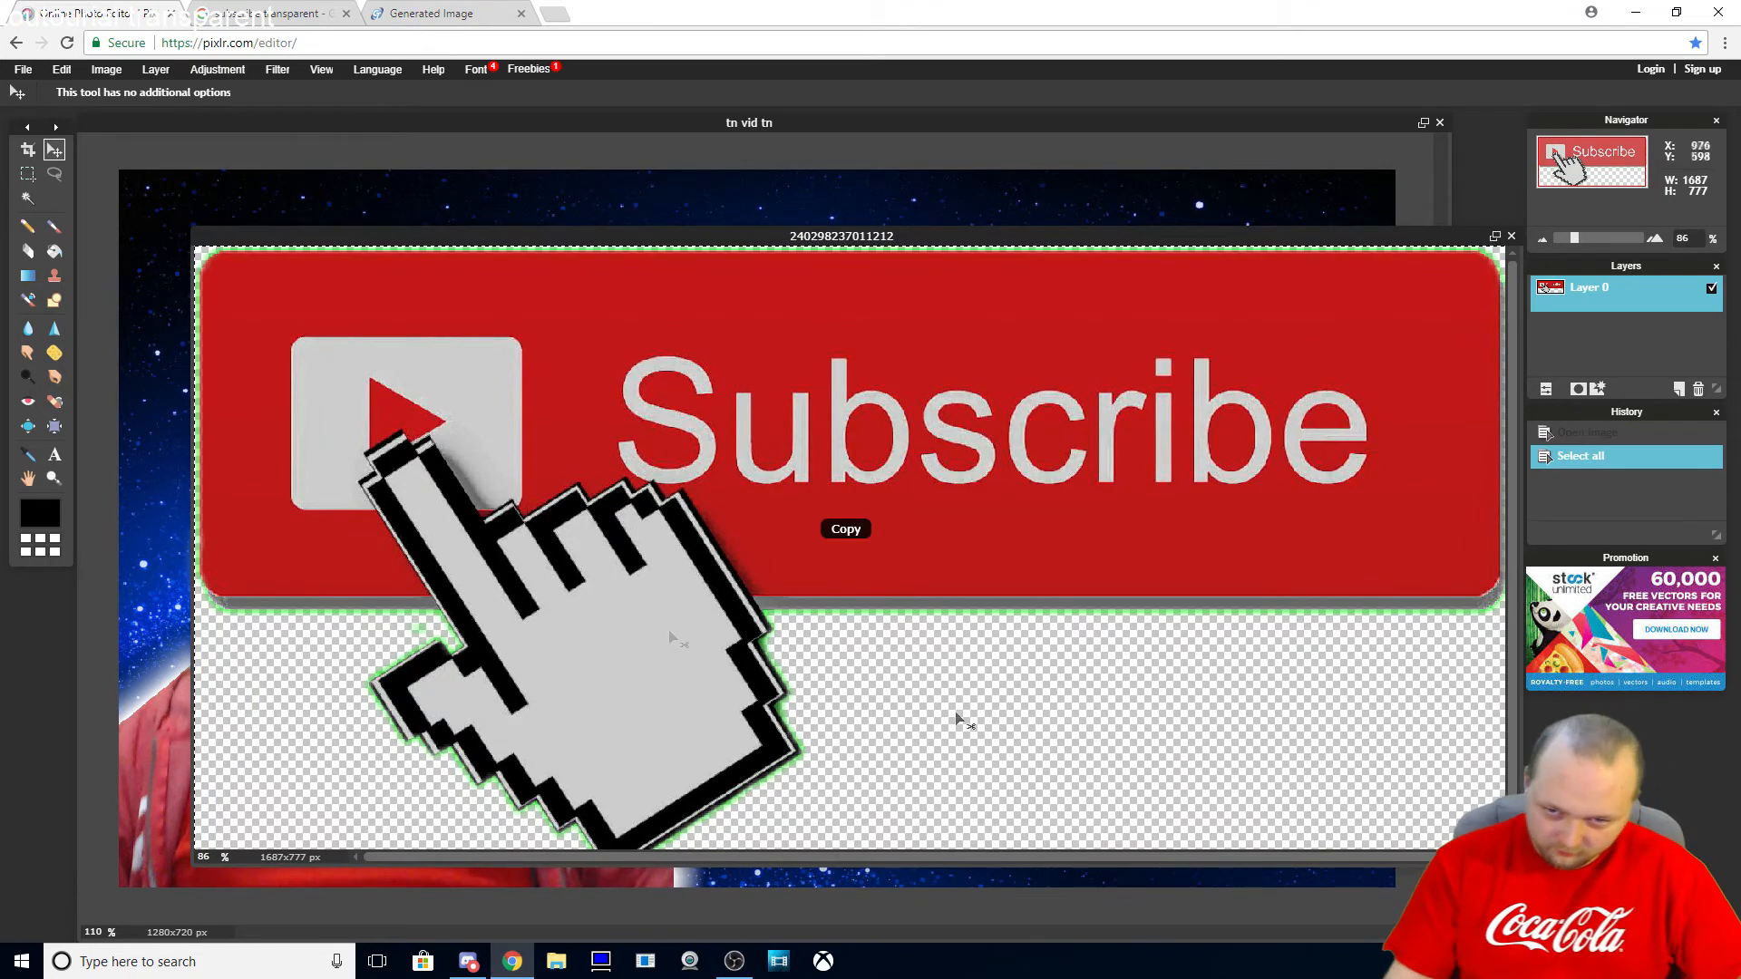
left_click(159, 439)
key("ctrl+v")
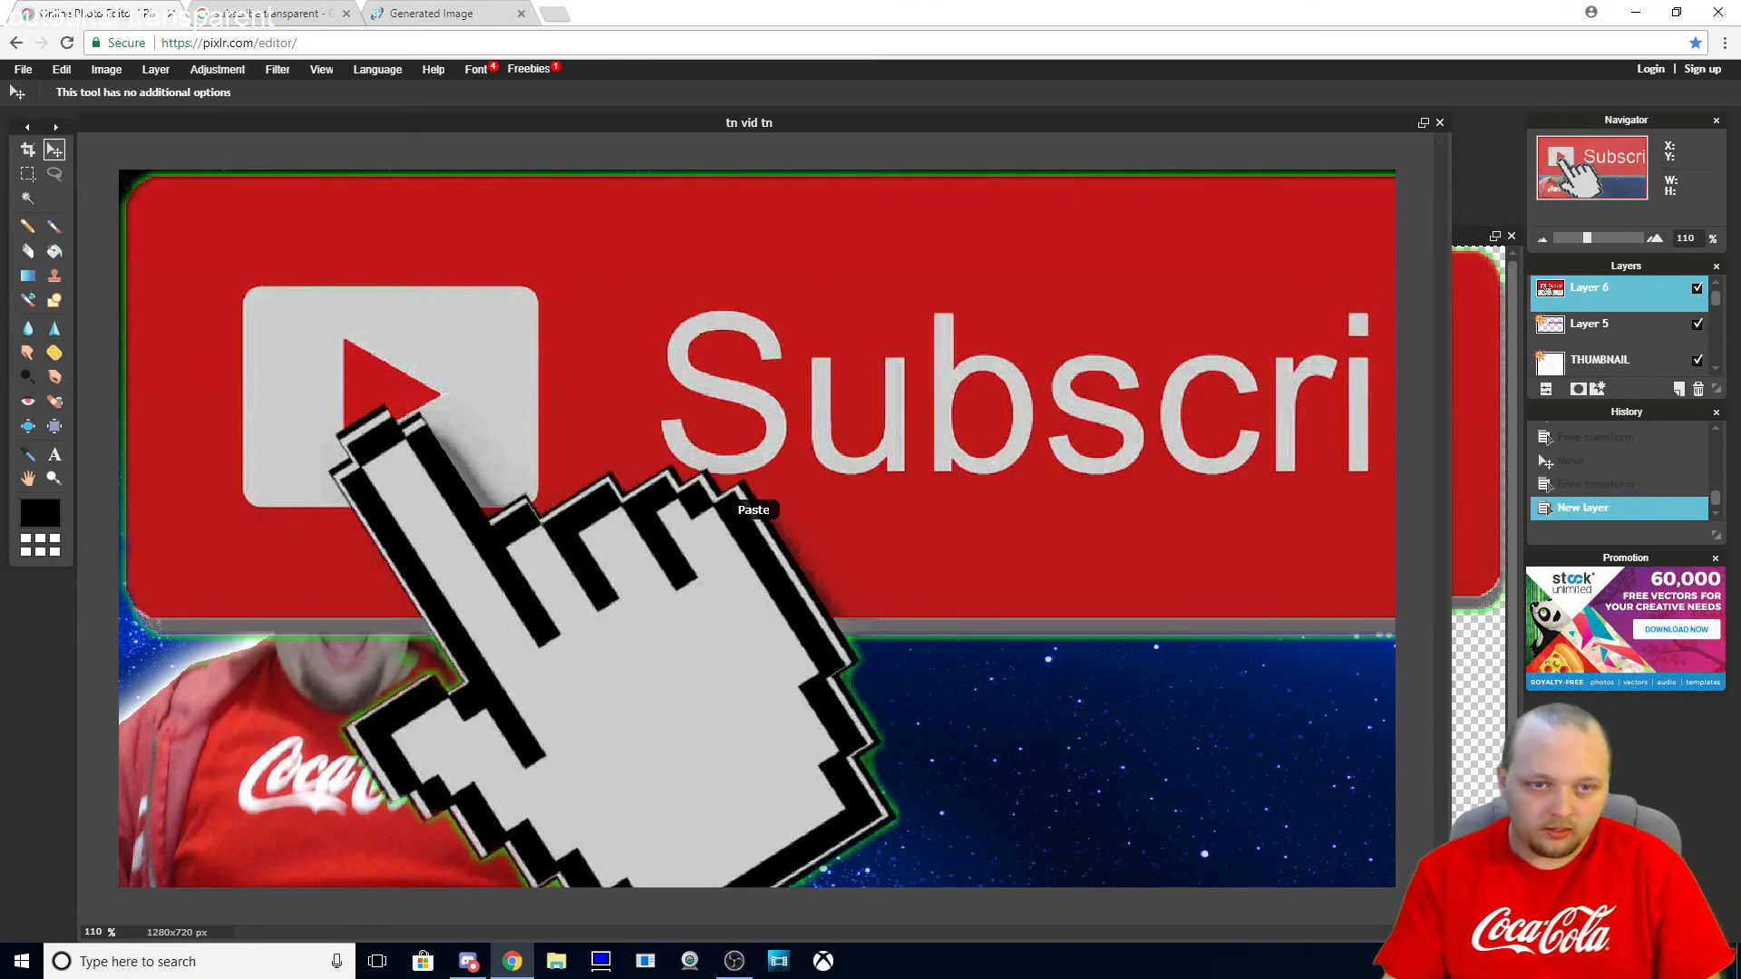
Start a free transform on the pasted Subscribe button layer
left_click(62, 68)
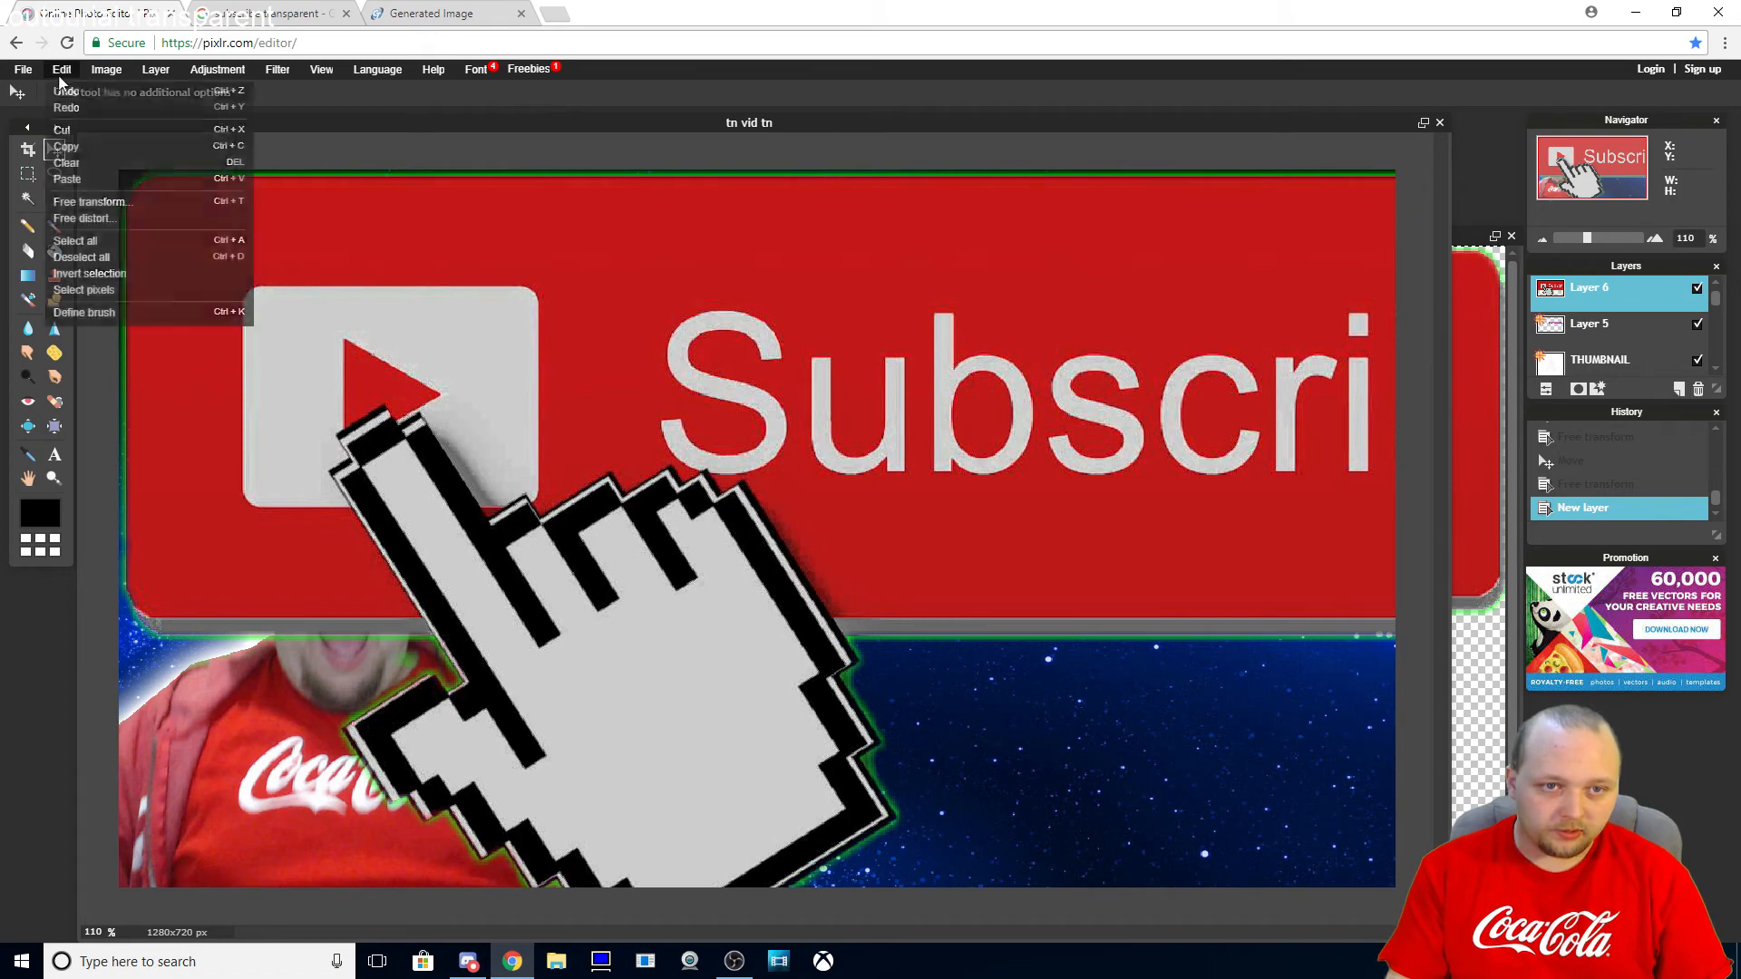
left_click(92, 204)
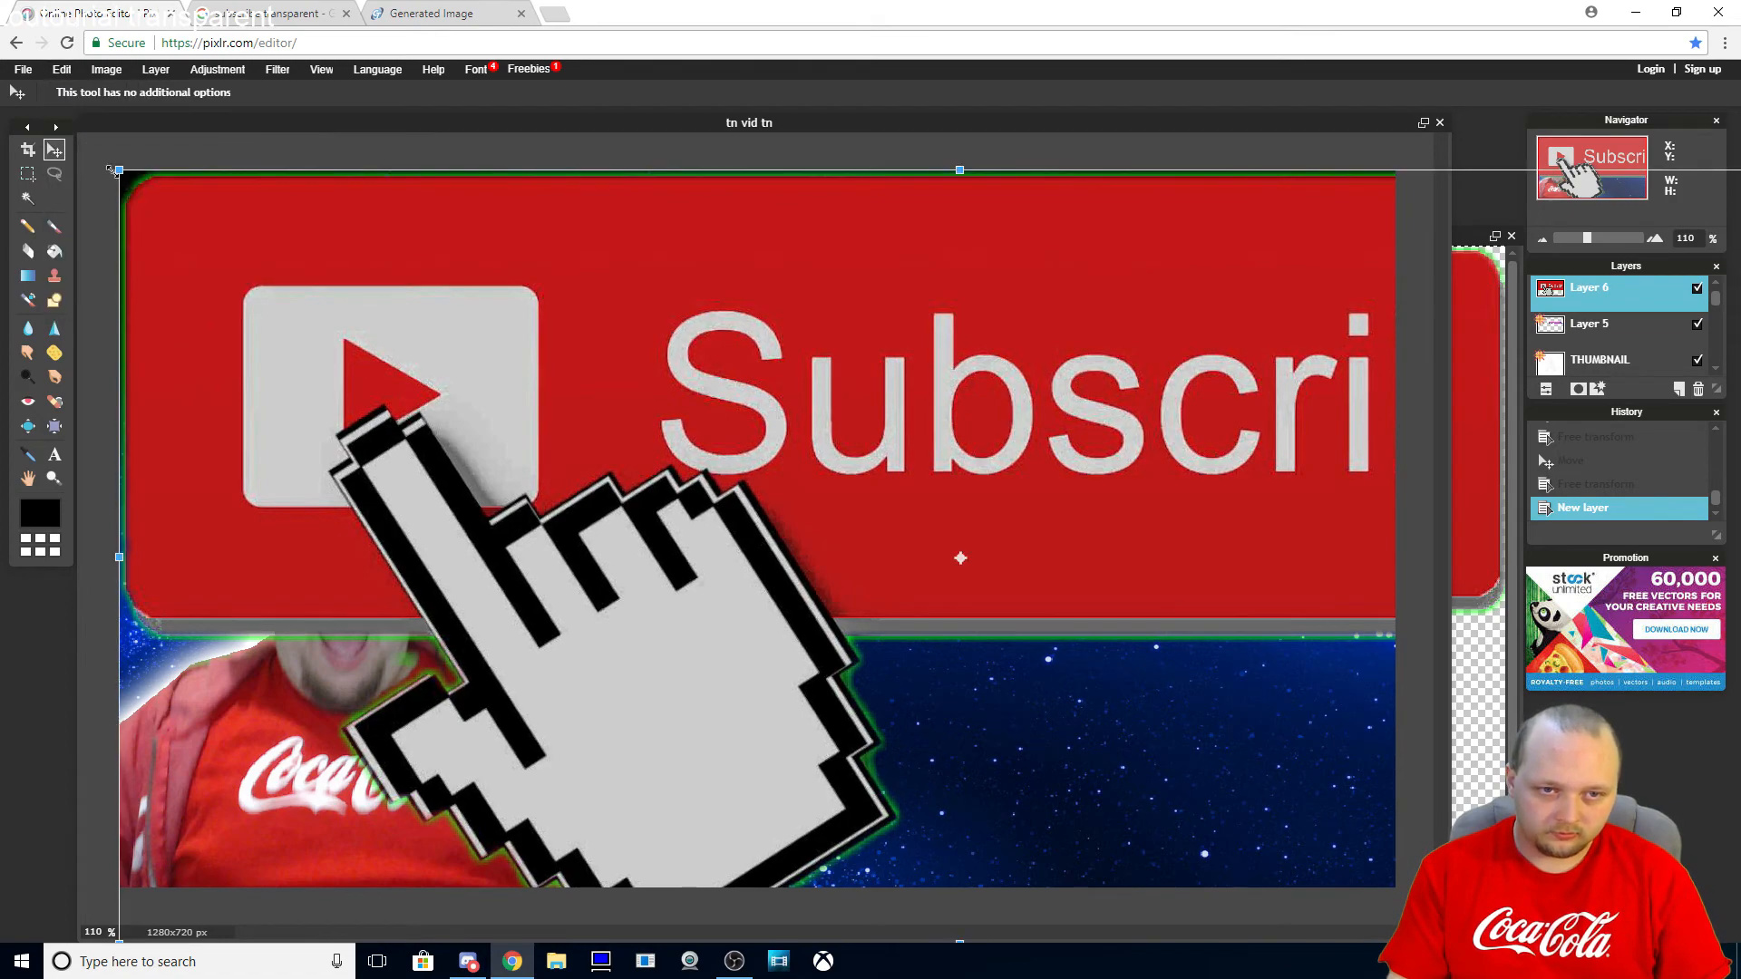